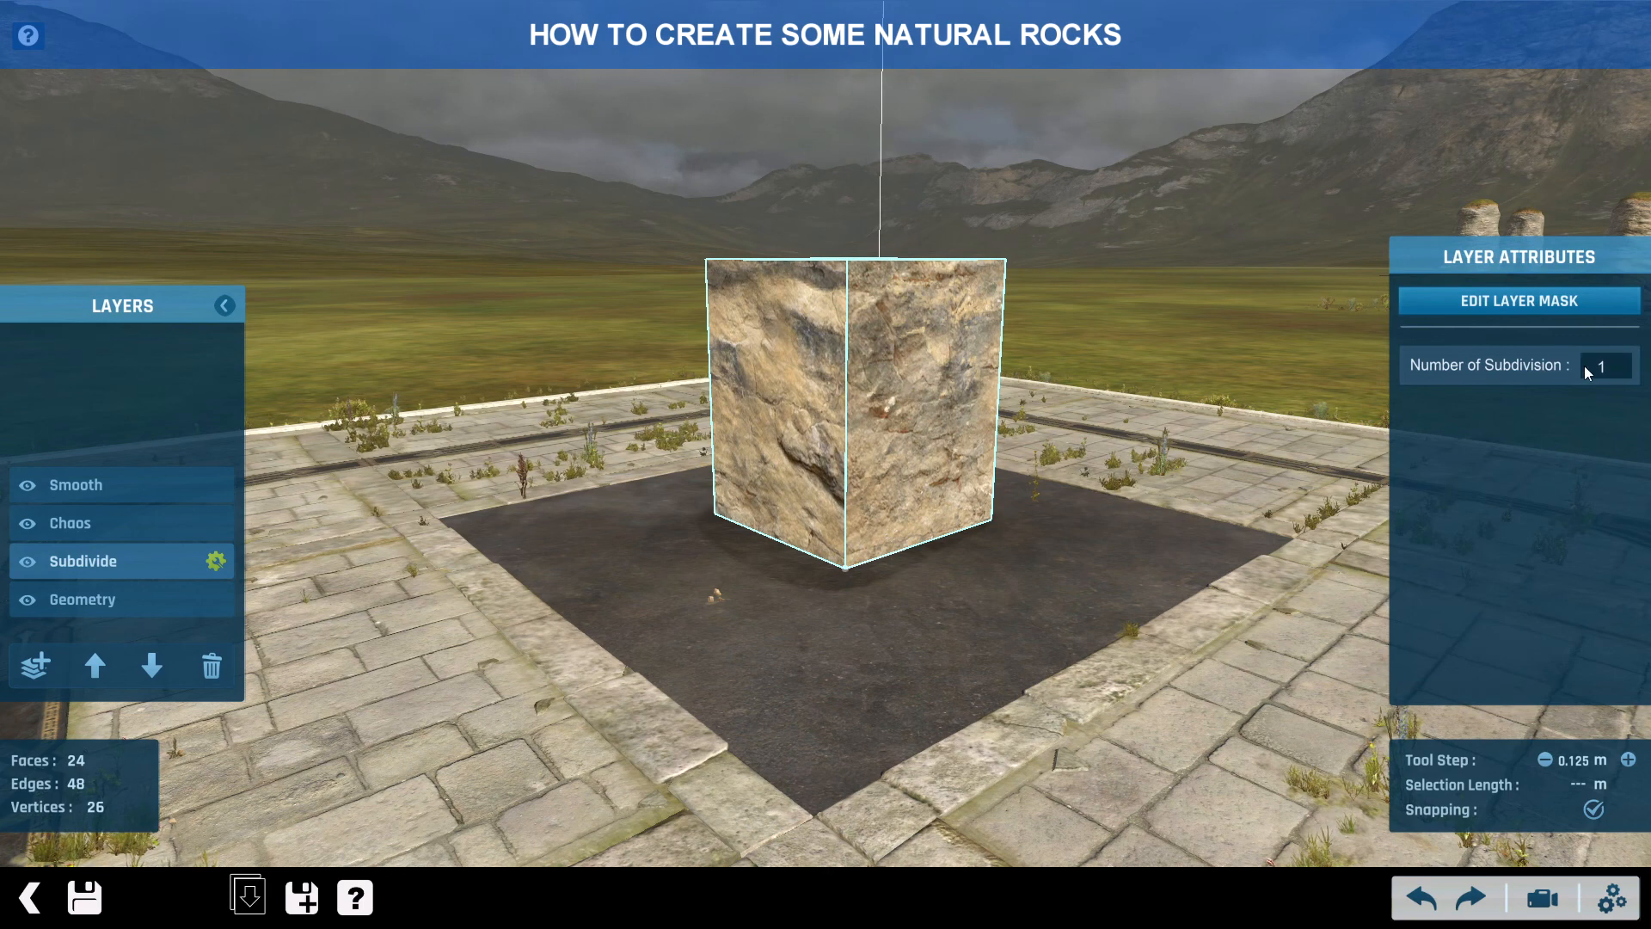
- Examine the finished rock and the attributes of its Subdivide, Chaos, Smooth and Geometry layers
right_drag(1376, 385, 766, 492)
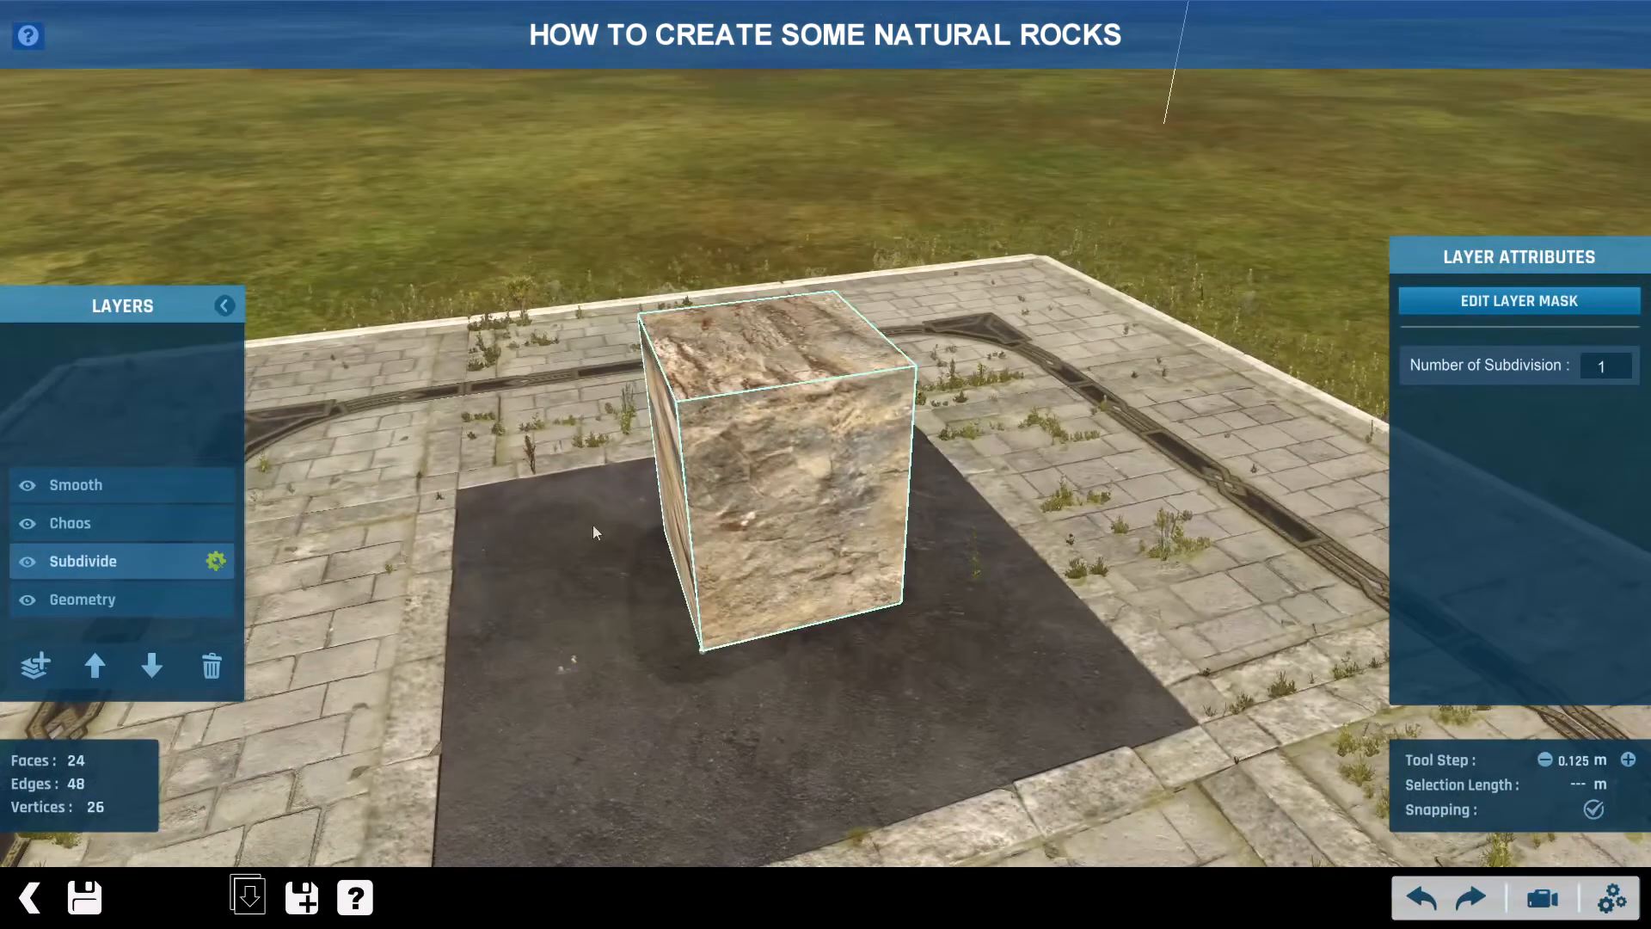
click(147, 559)
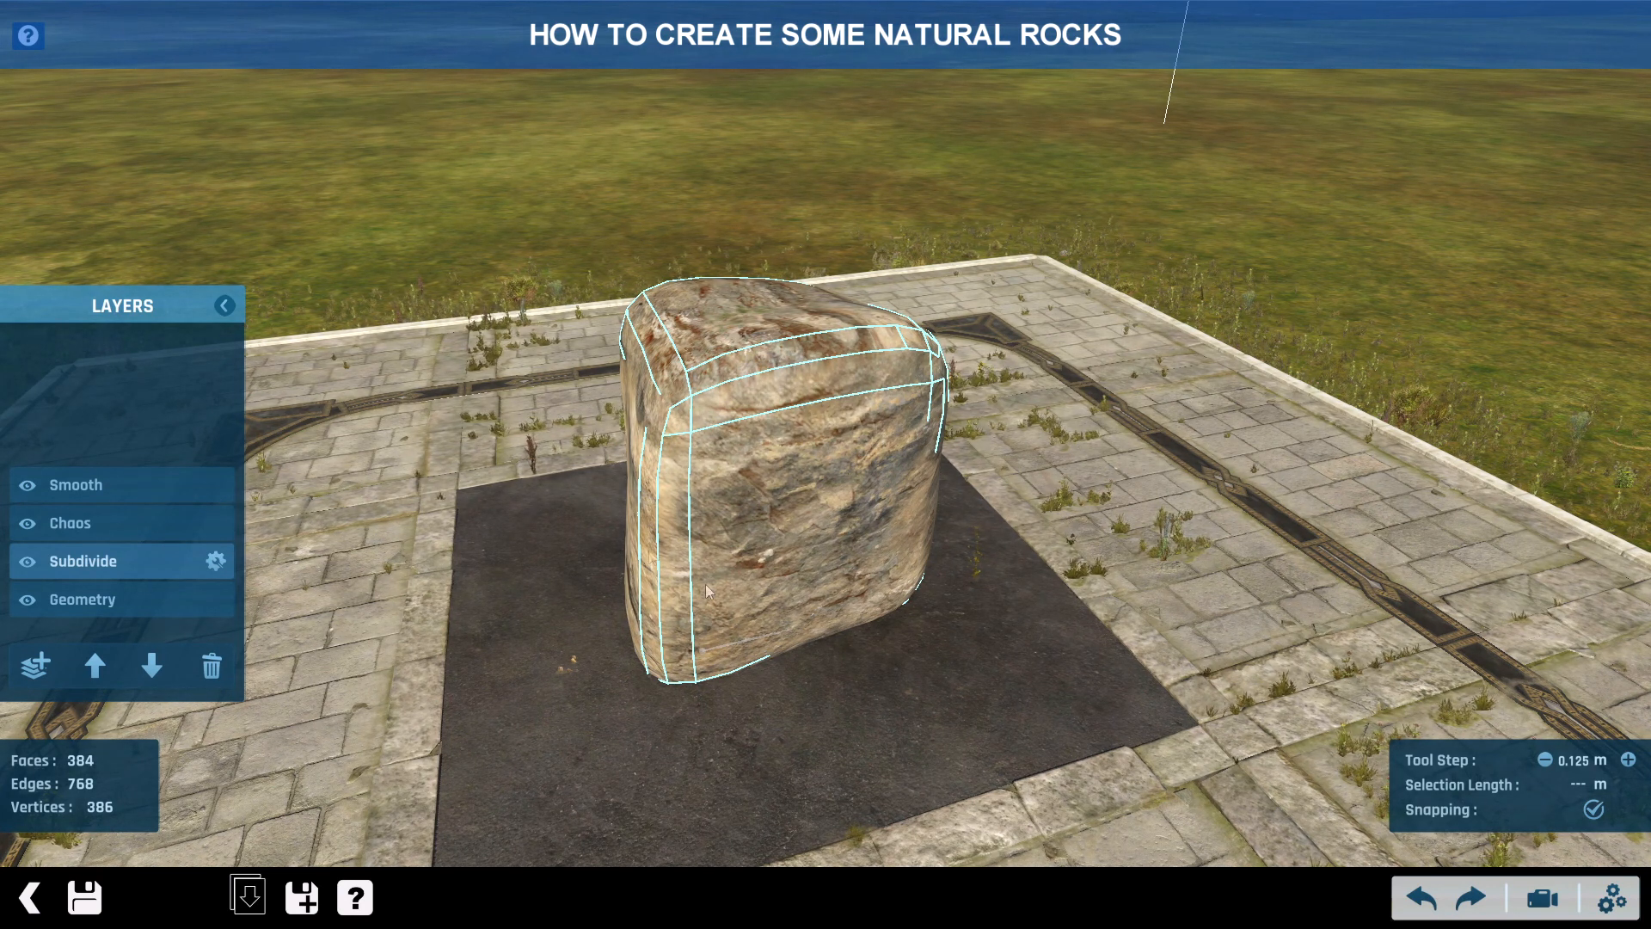
click(216, 523)
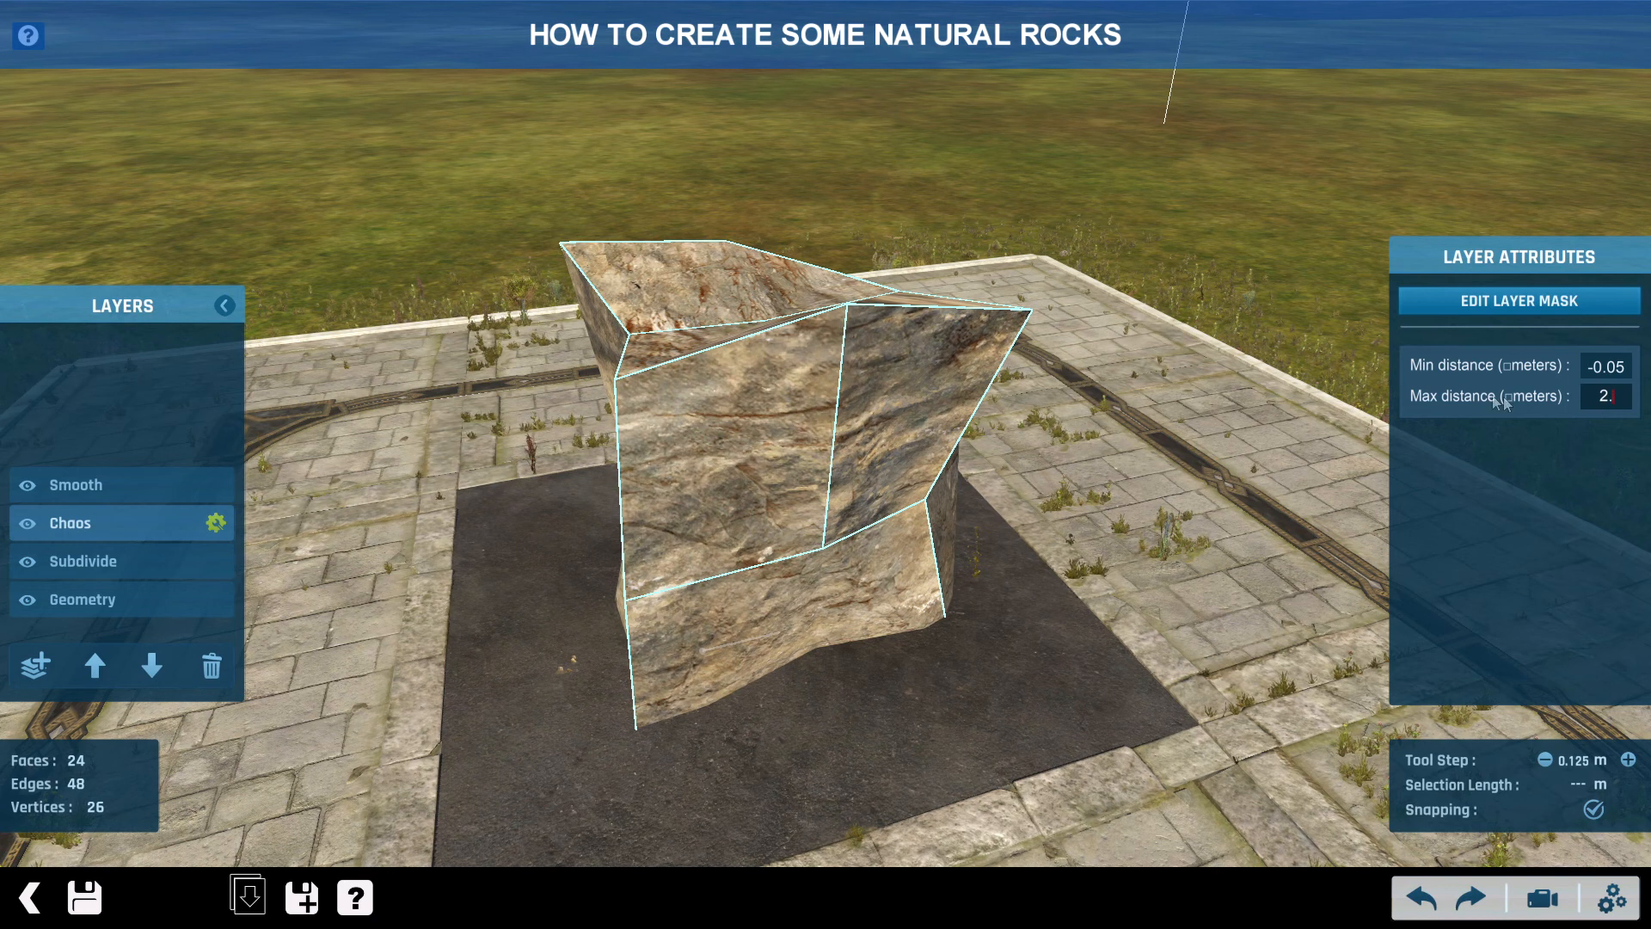
click(182, 489)
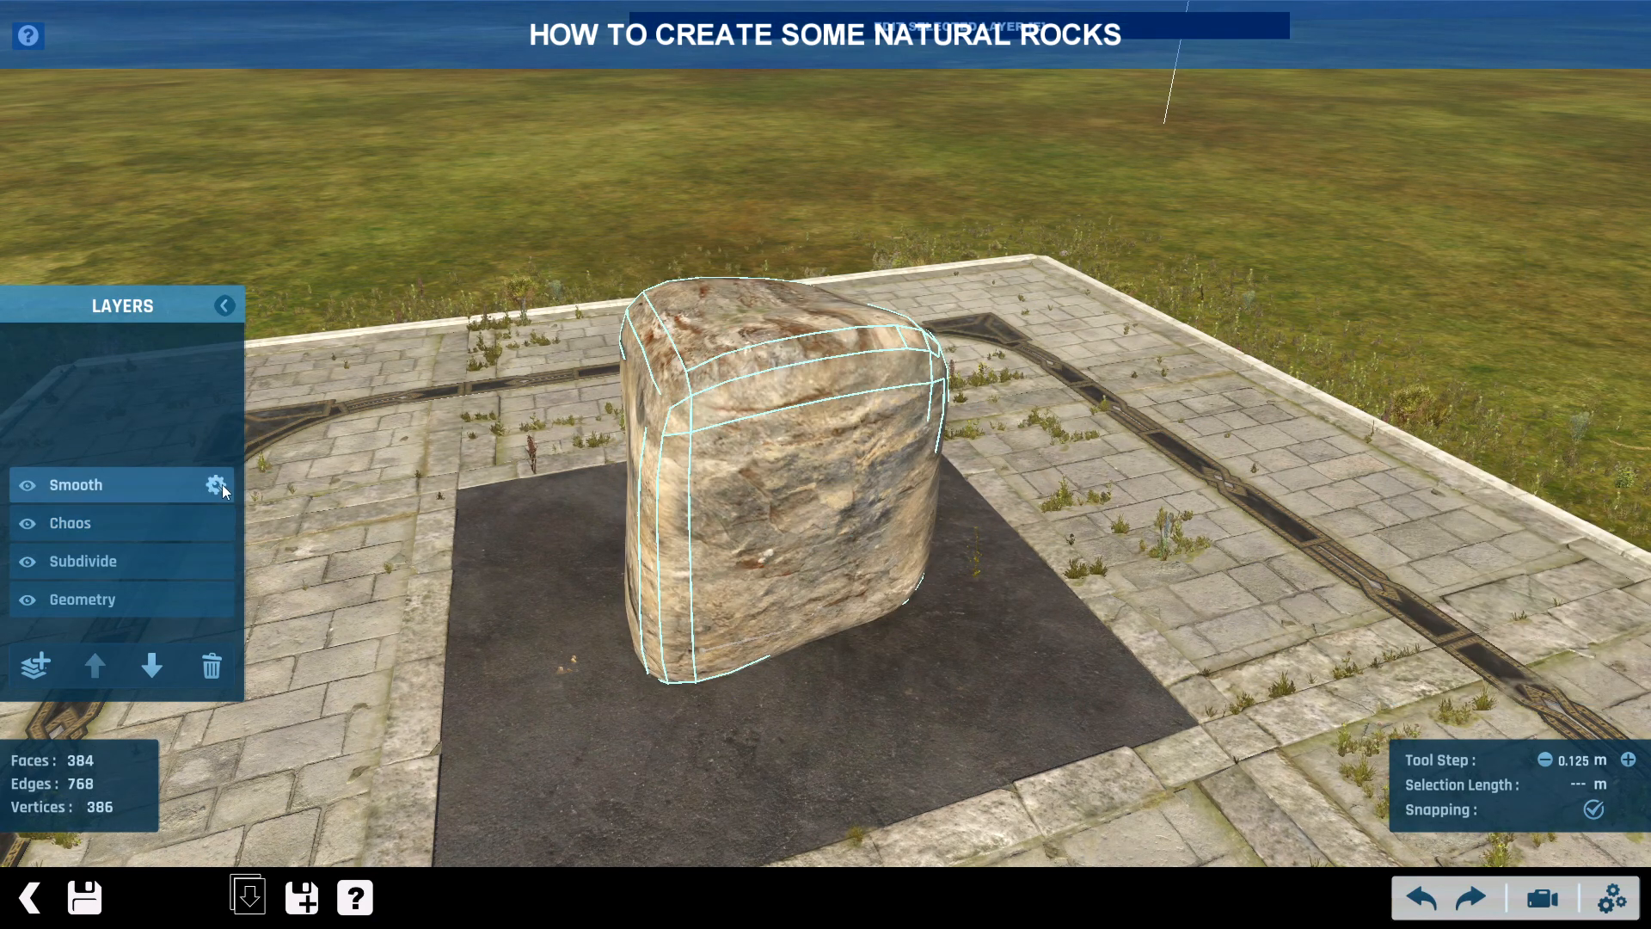
click(218, 486)
right_drag(748, 324, 688, 365)
scroll(852, 301, up, 3)
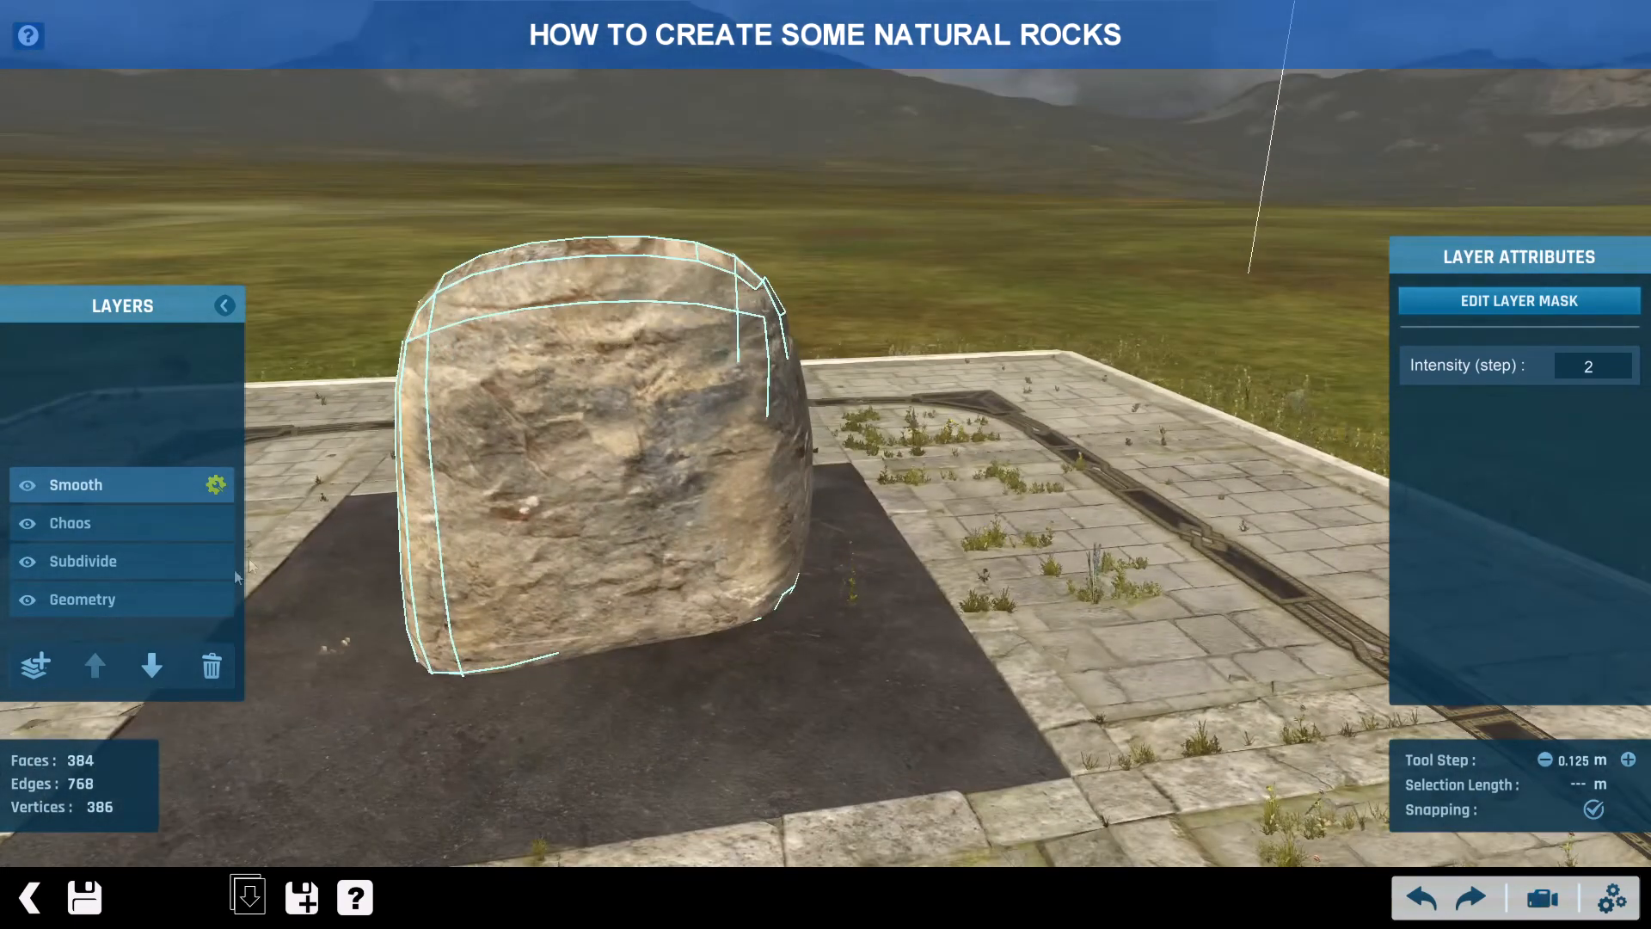
click(177, 597)
double_click(158, 596)
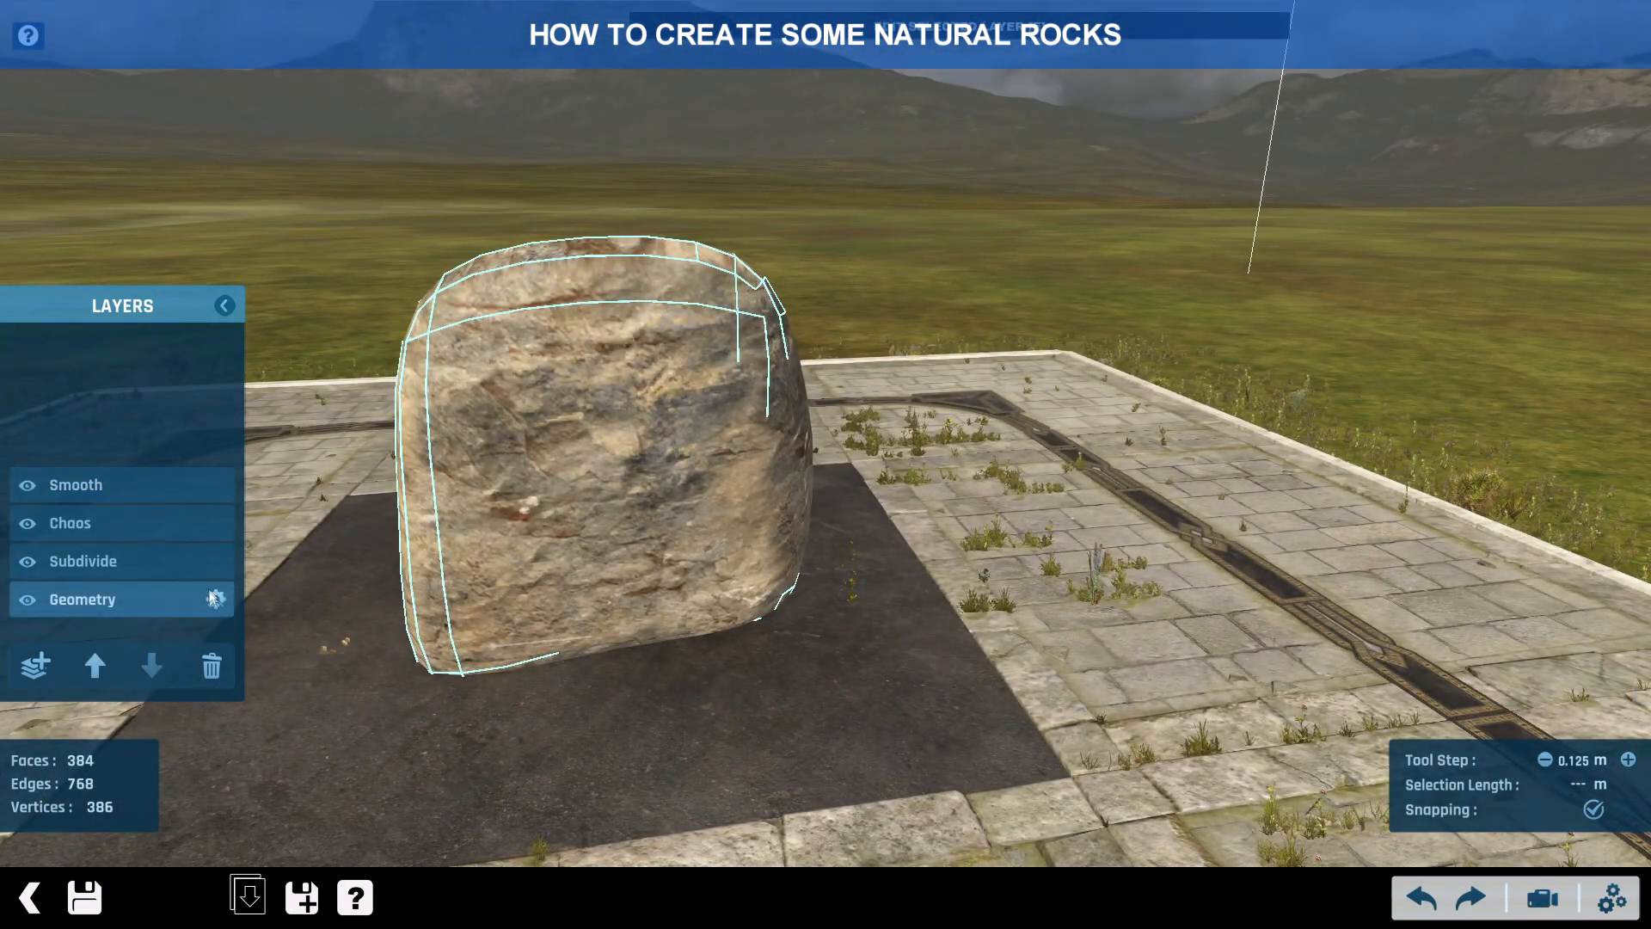
click(48, 308)
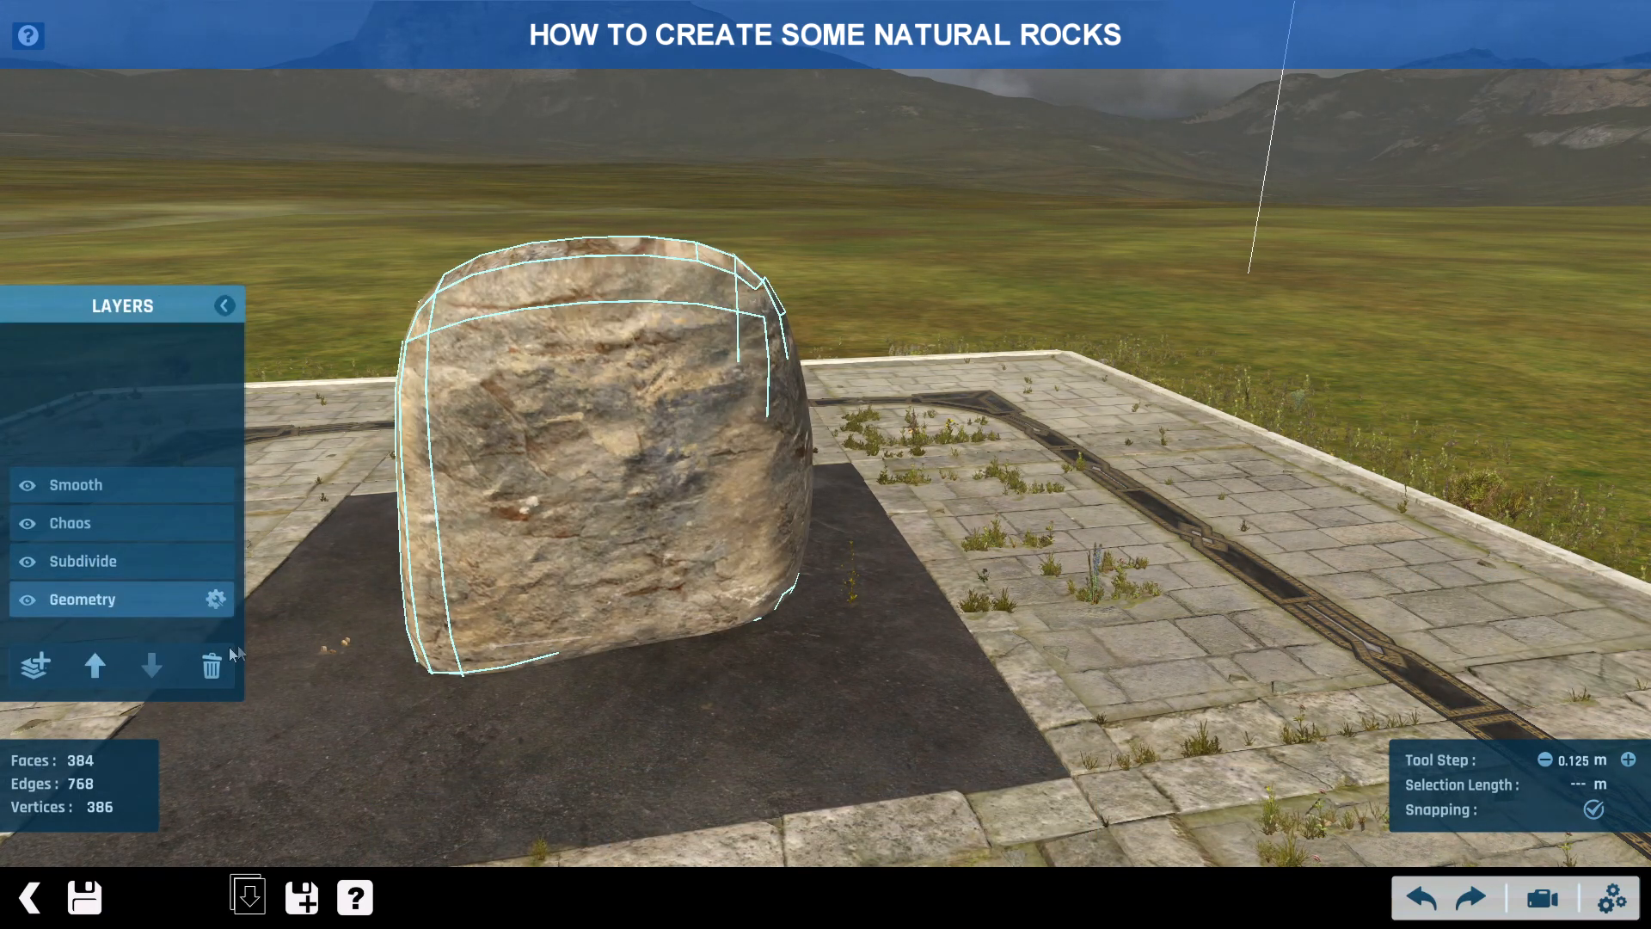
- Leave the finished rock item and create a new item on the dark square at the platform's centre
click(43, 899)
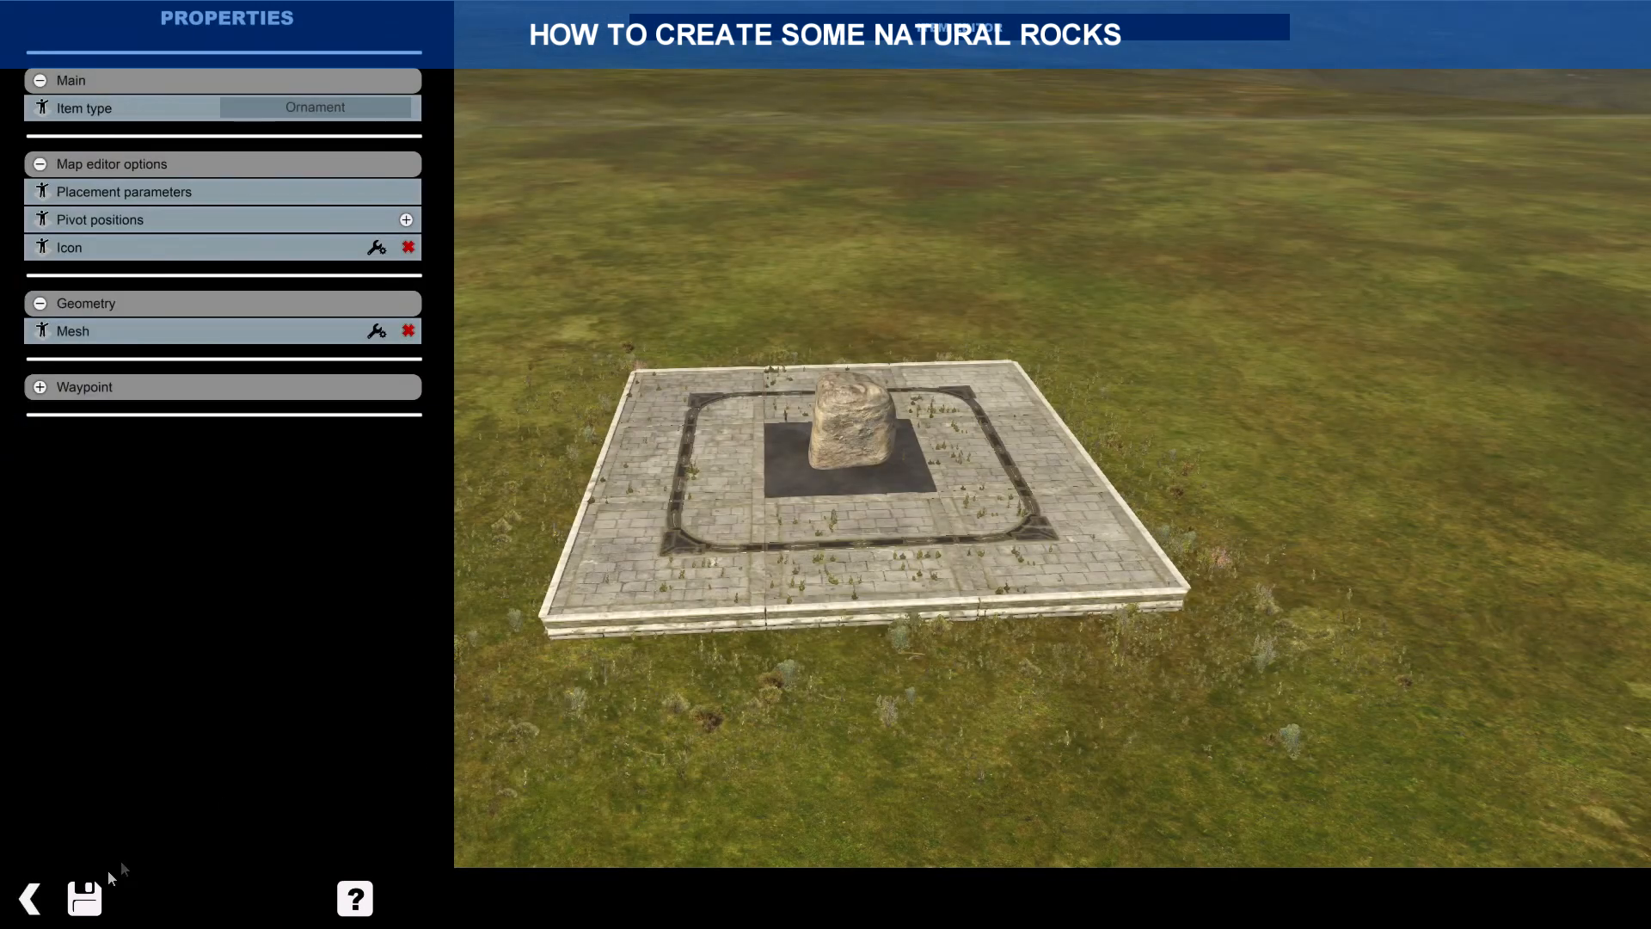
click(30, 899)
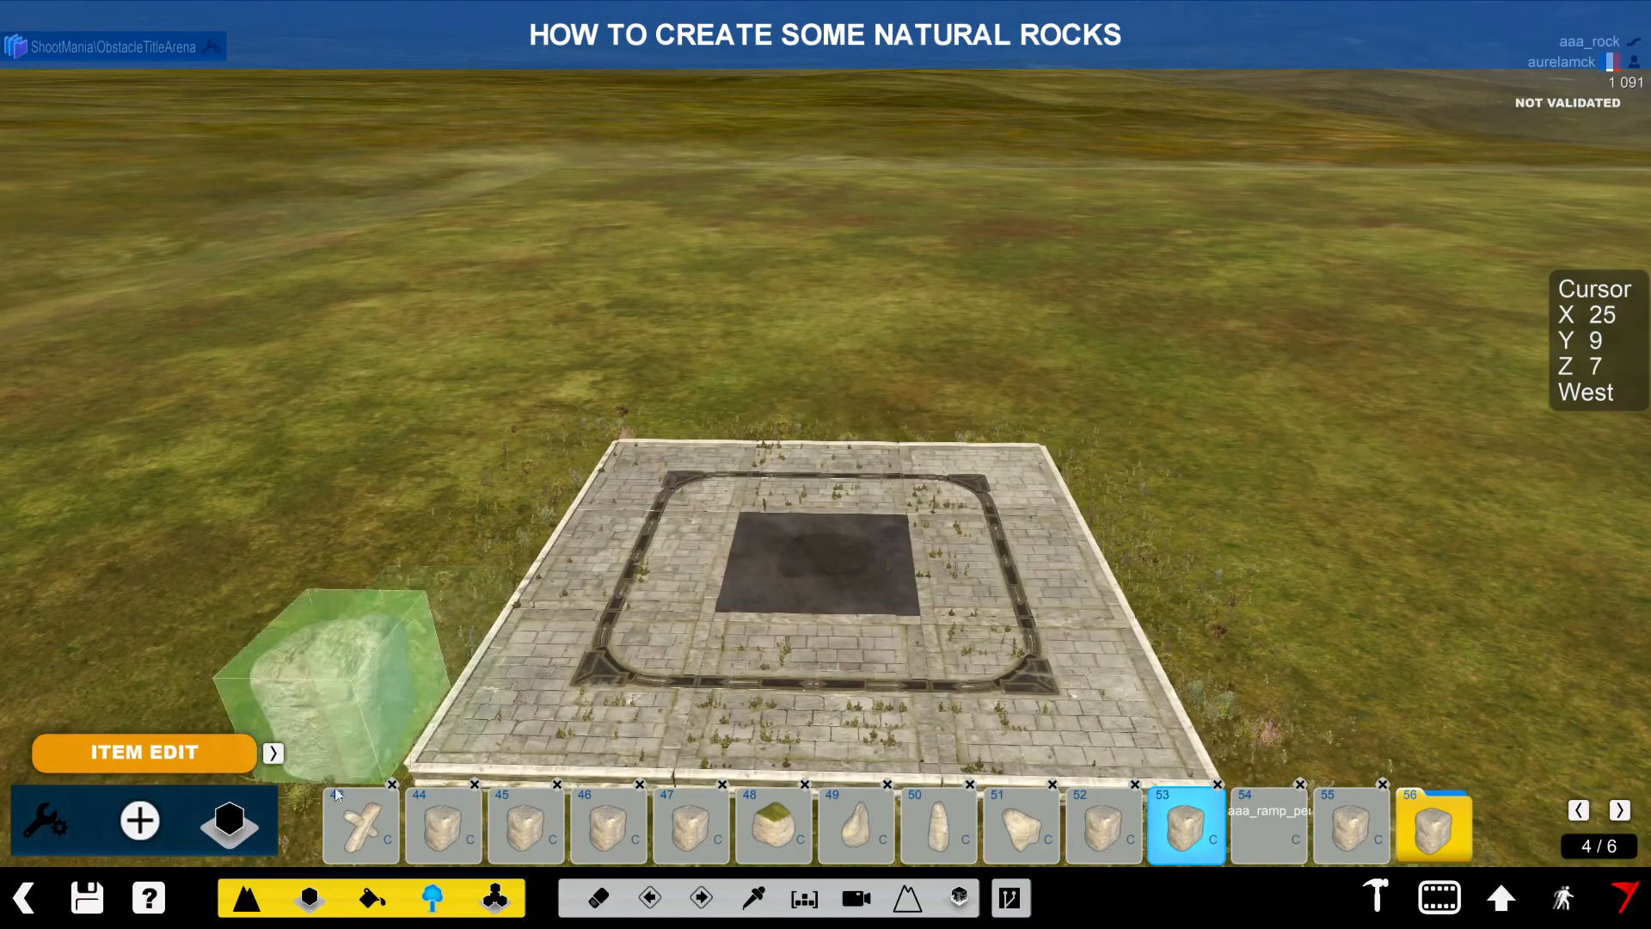
click(139, 819)
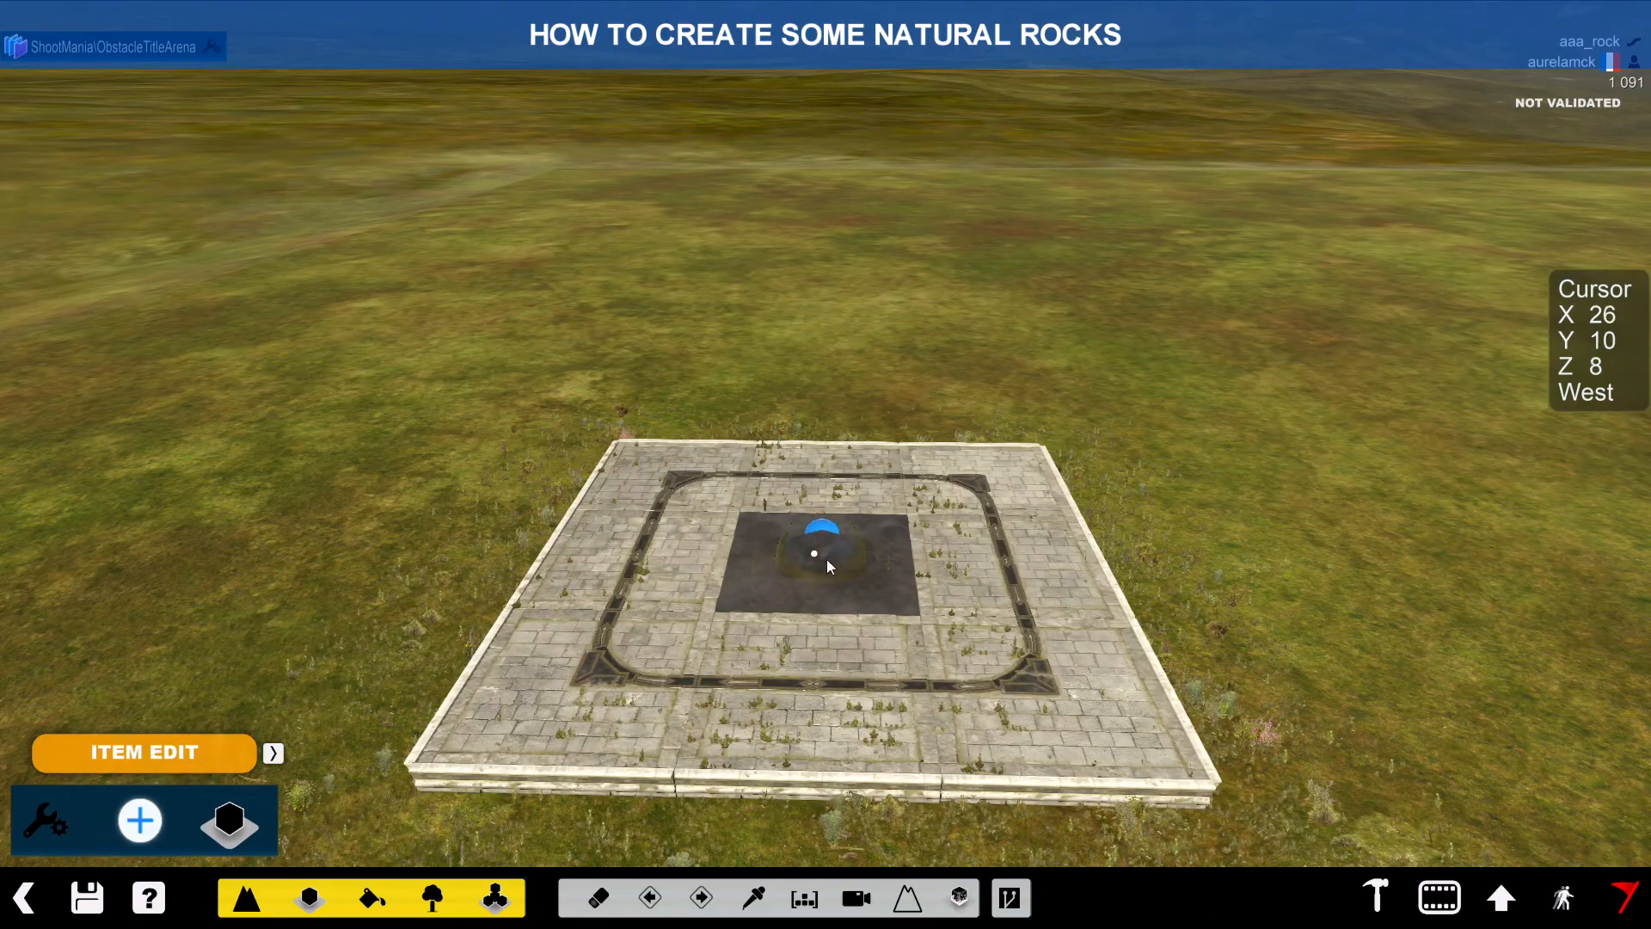
click(829, 565)
click(853, 479)
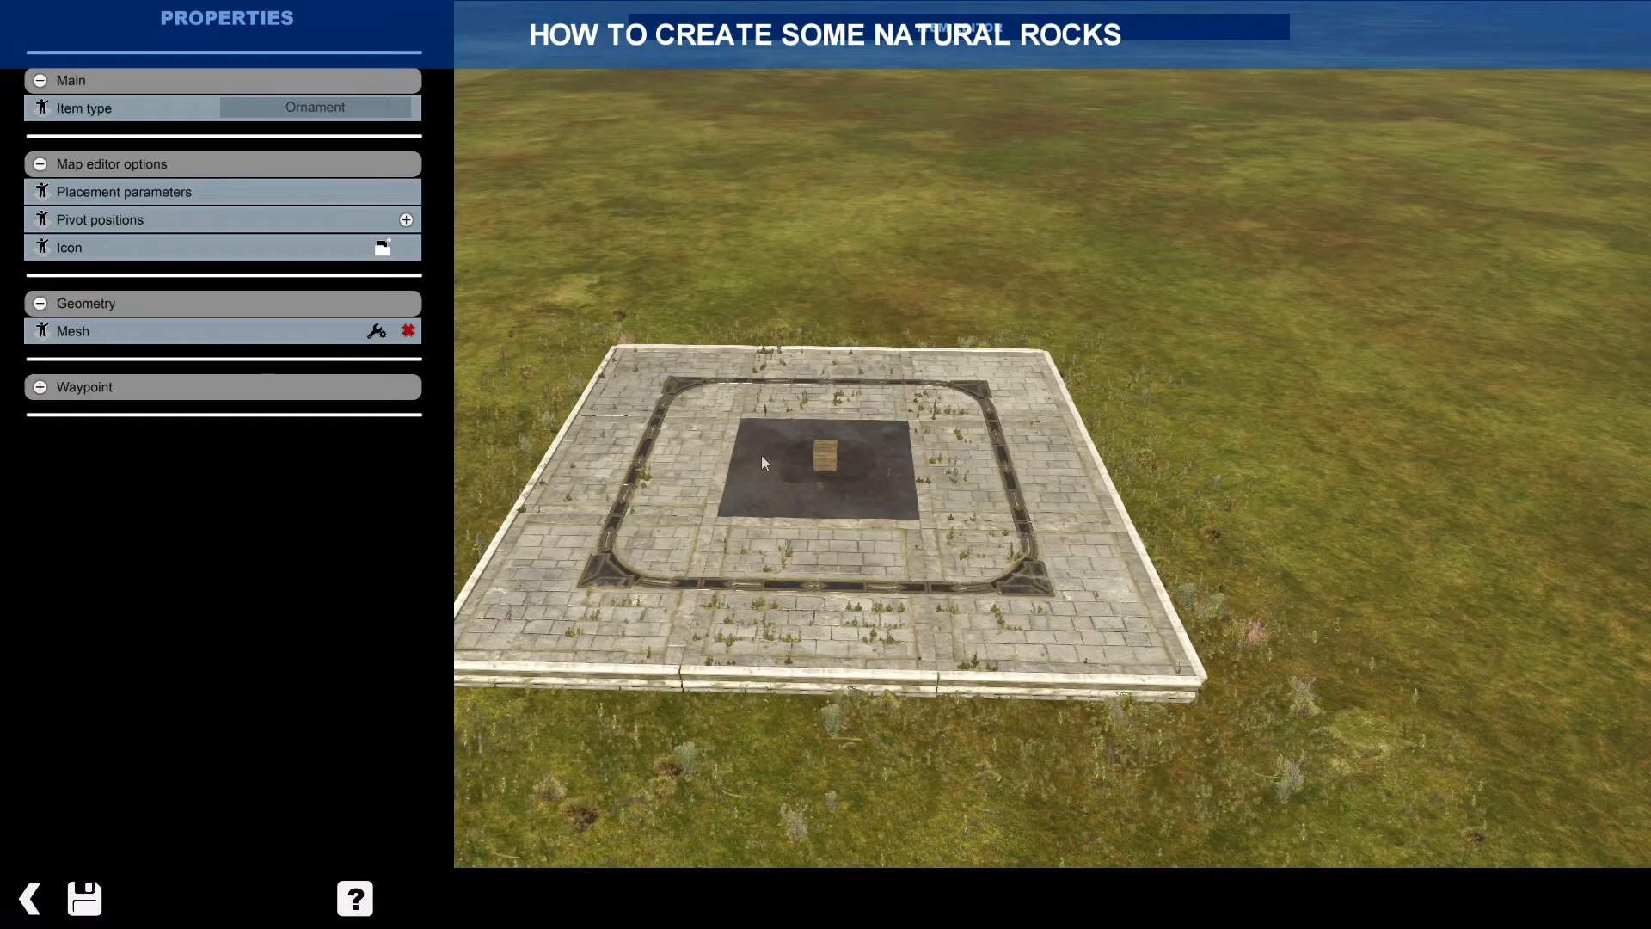
- In the new item's placement parameters, set the fly step, grid horizontal size and grid vertical size to 1
click(359, 196)
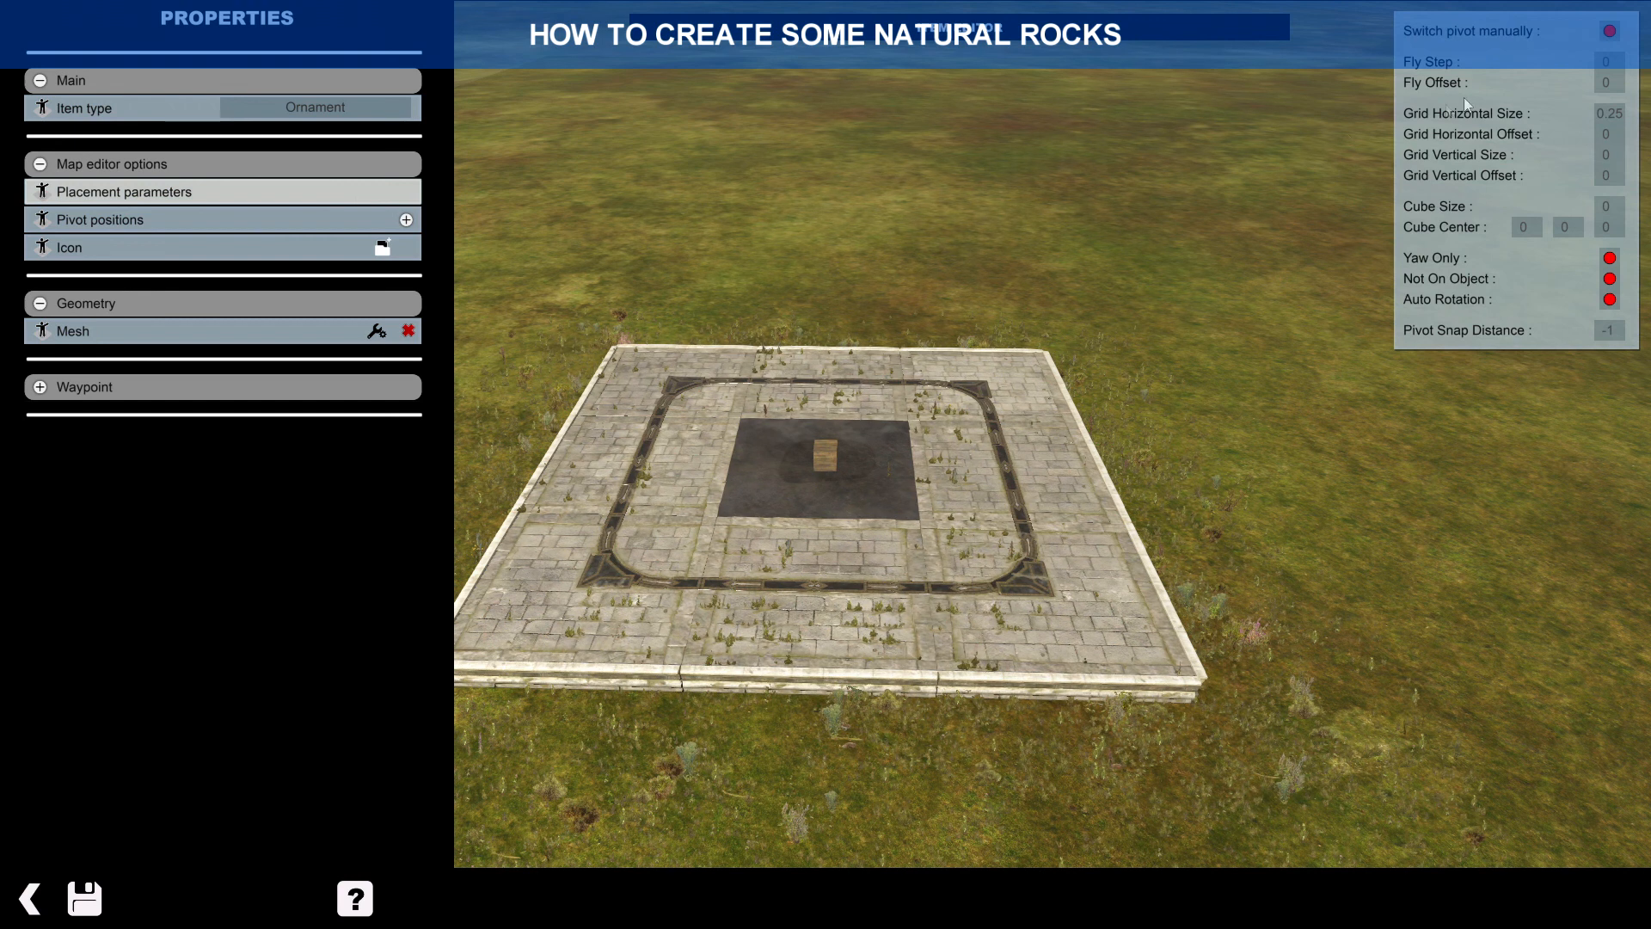
click(1610, 114)
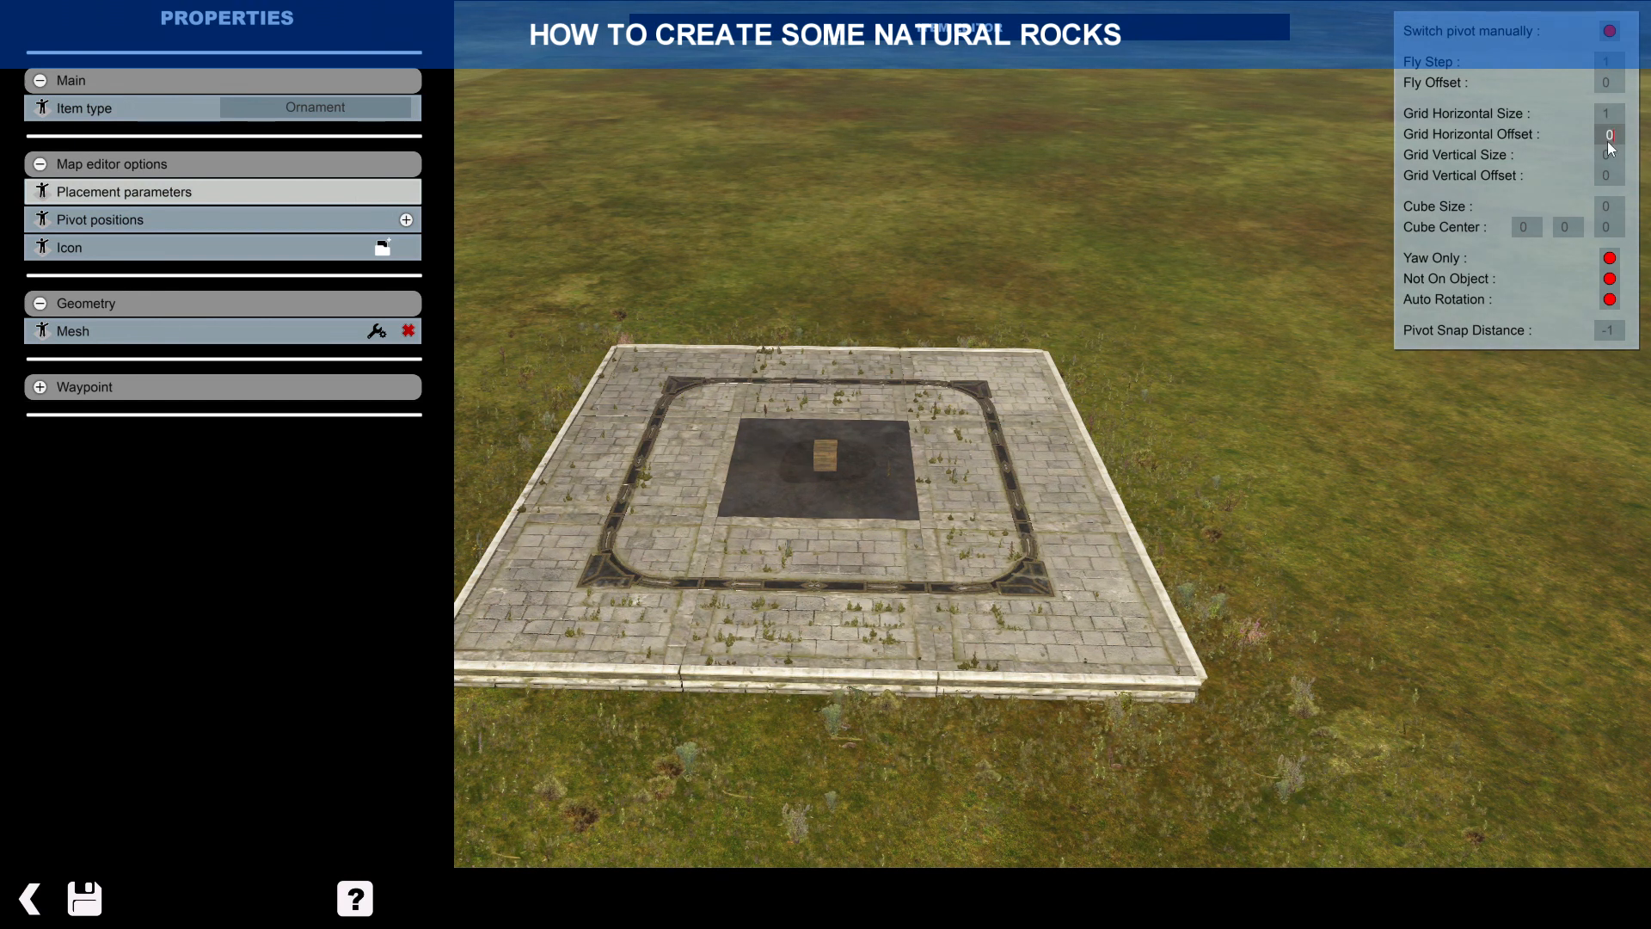
click(1614, 133)
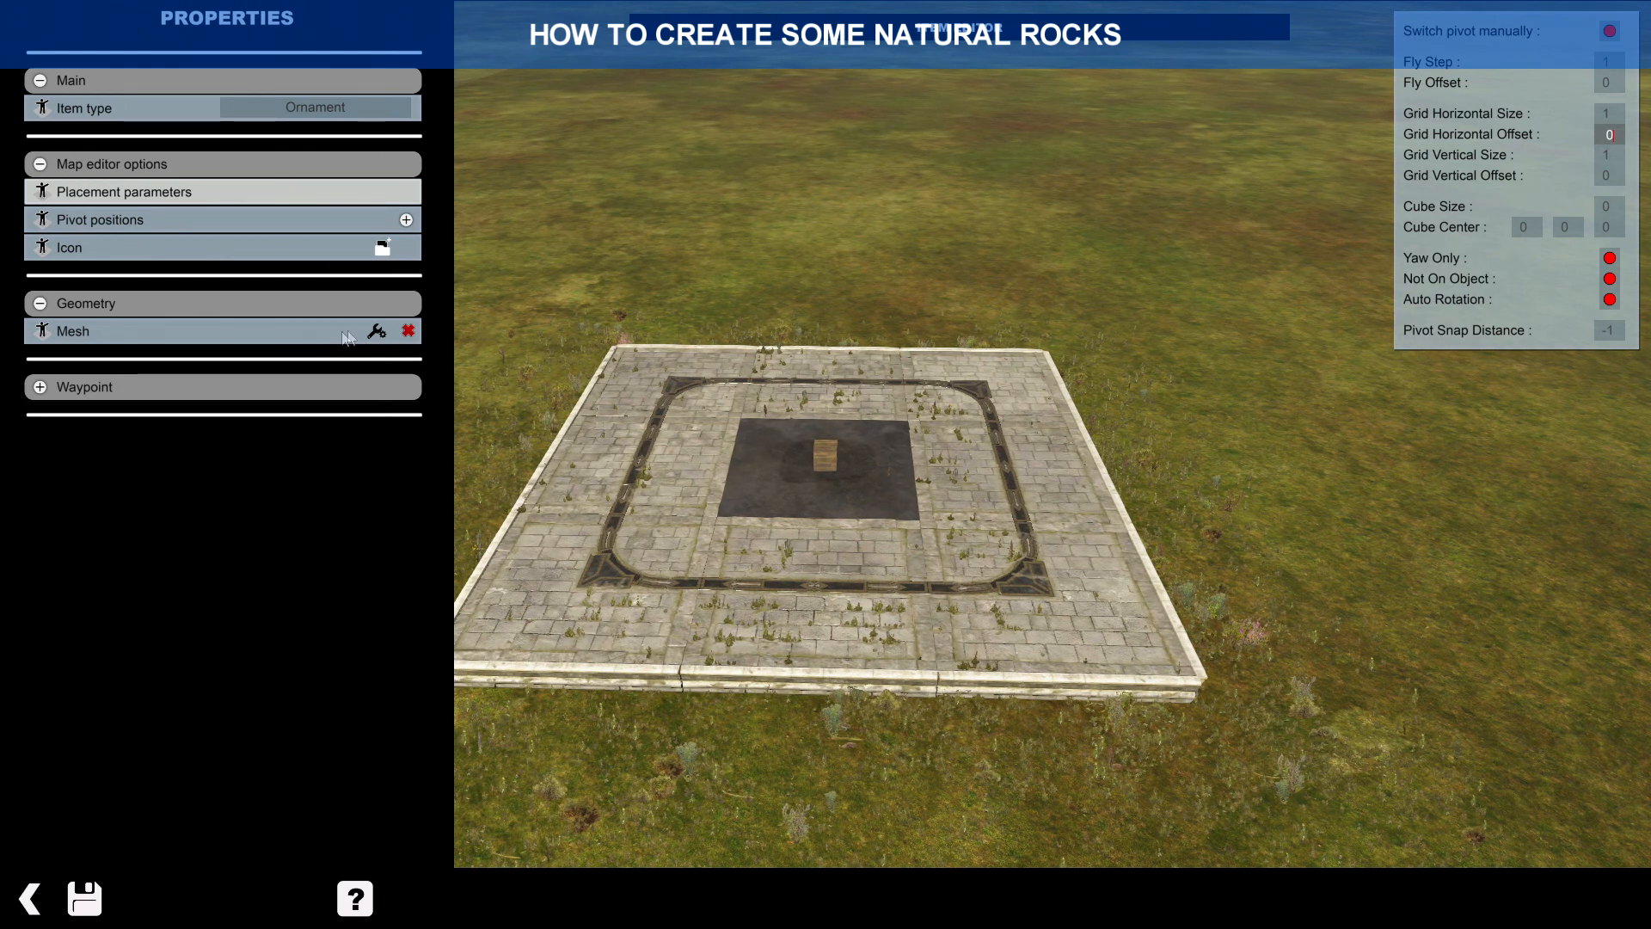
- Open the item's mesh for editing and apply the brownish-grey rock material with automatic UV projection to the whole cube
click(376, 333)
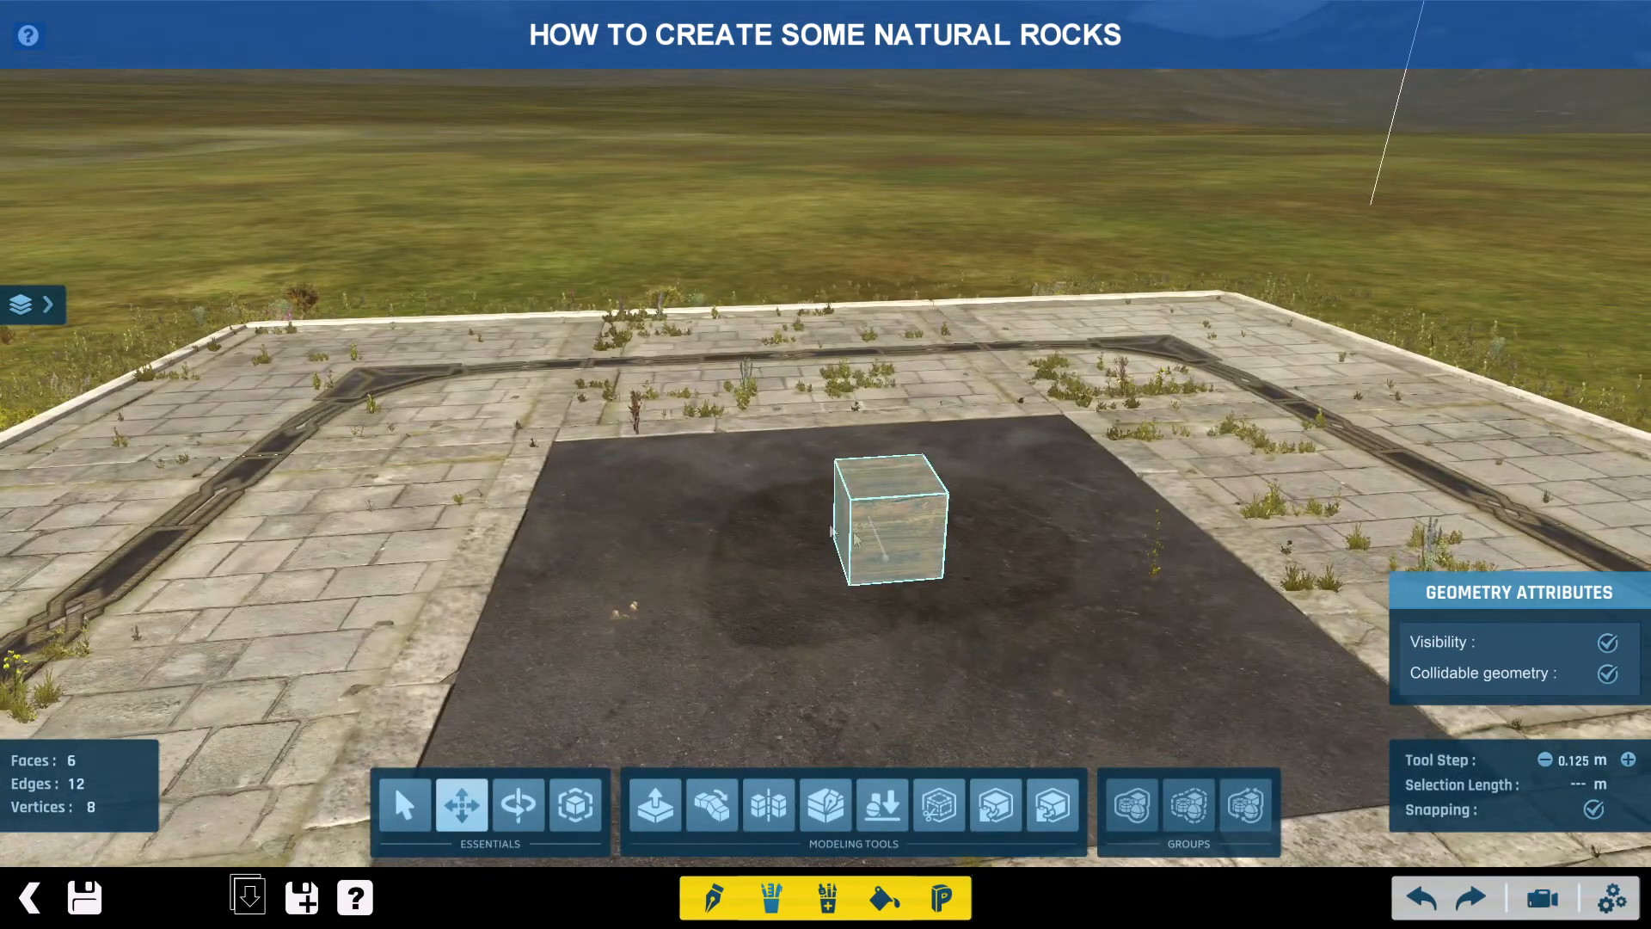
click(882, 896)
click(1084, 789)
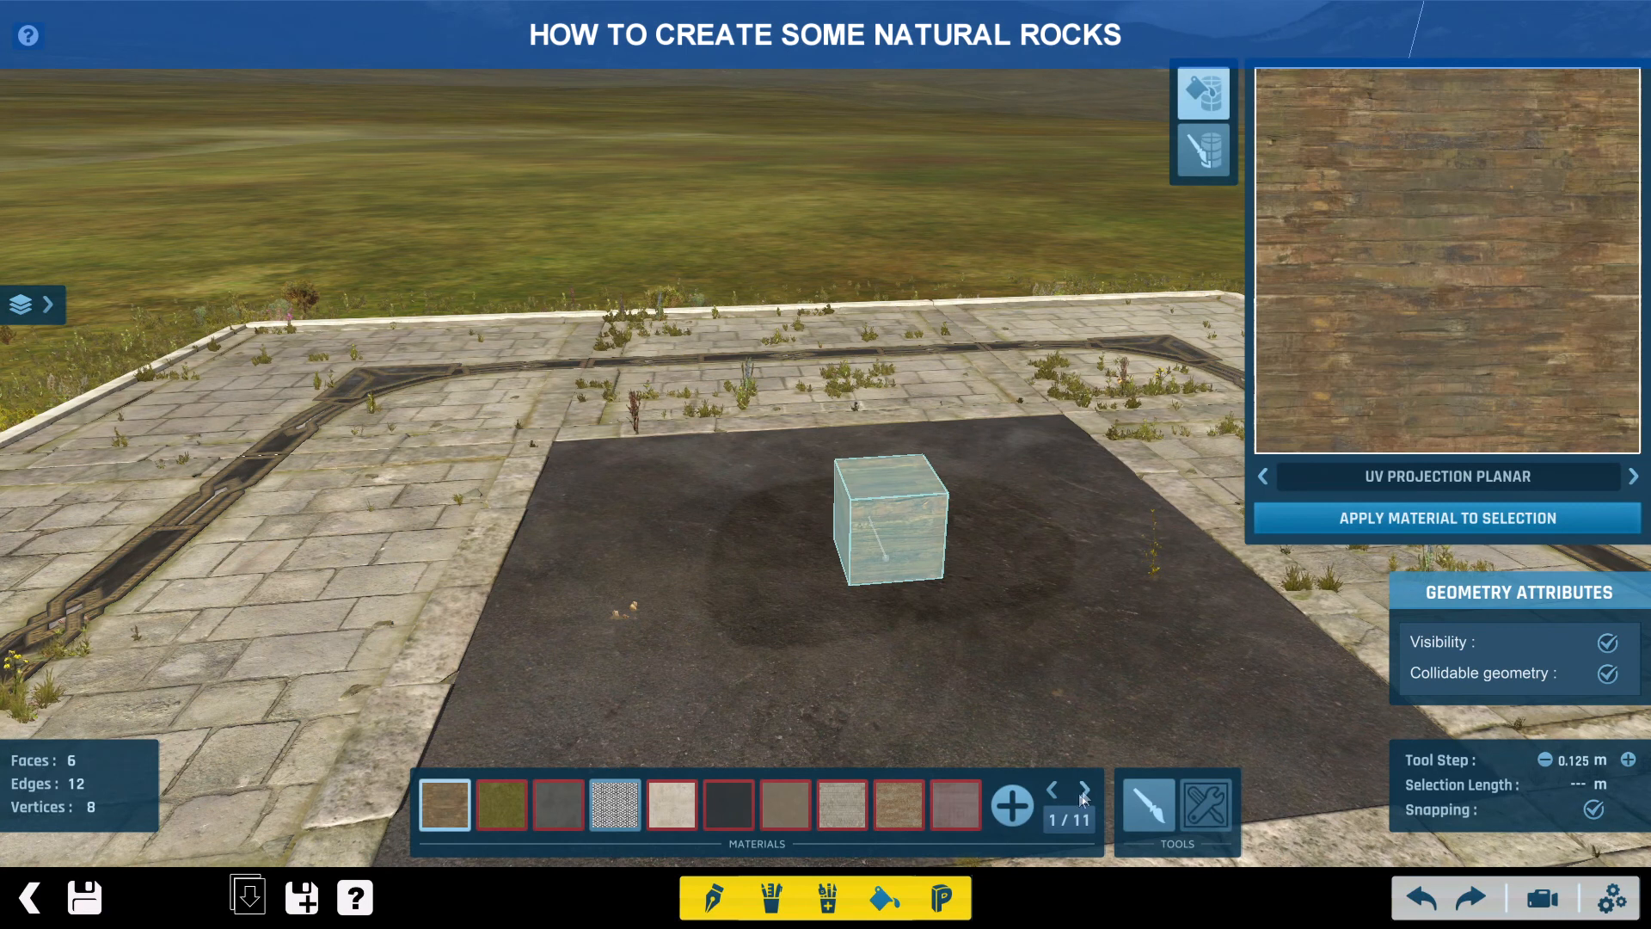
click(1082, 789)
click(1052, 789)
click(502, 804)
click(1447, 518)
click(902, 553)
click(559, 804)
click(1370, 518)
middle_drag(1034, 527, 1049, 599)
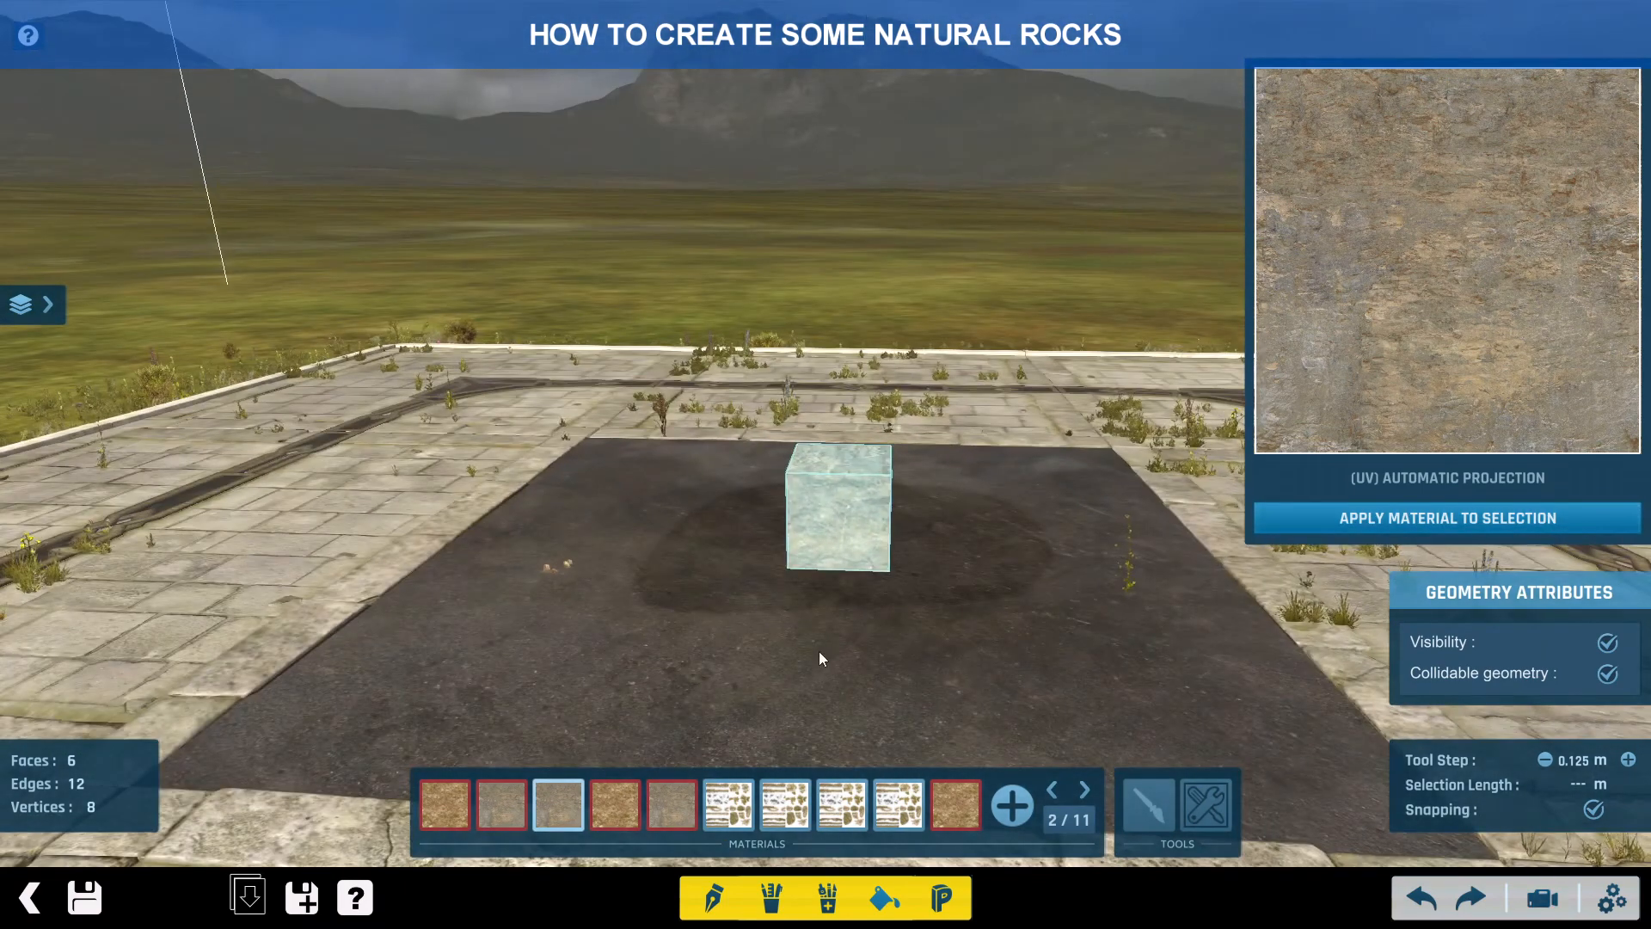
- Scale up the entire rock-textured cube
click(767, 897)
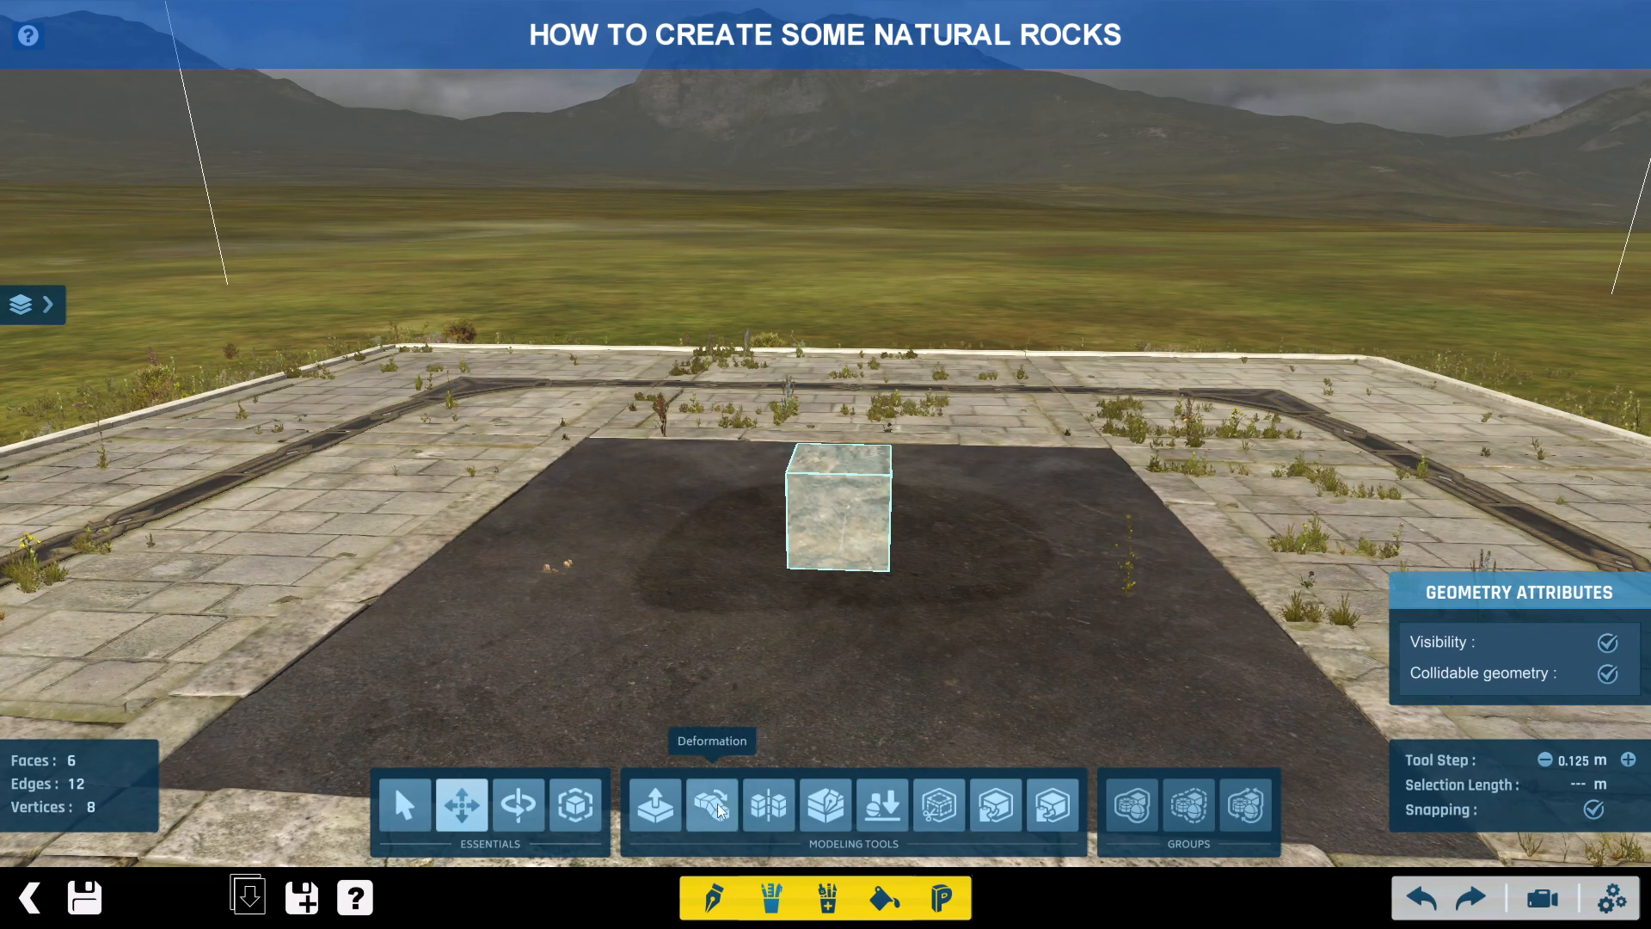
key(s)
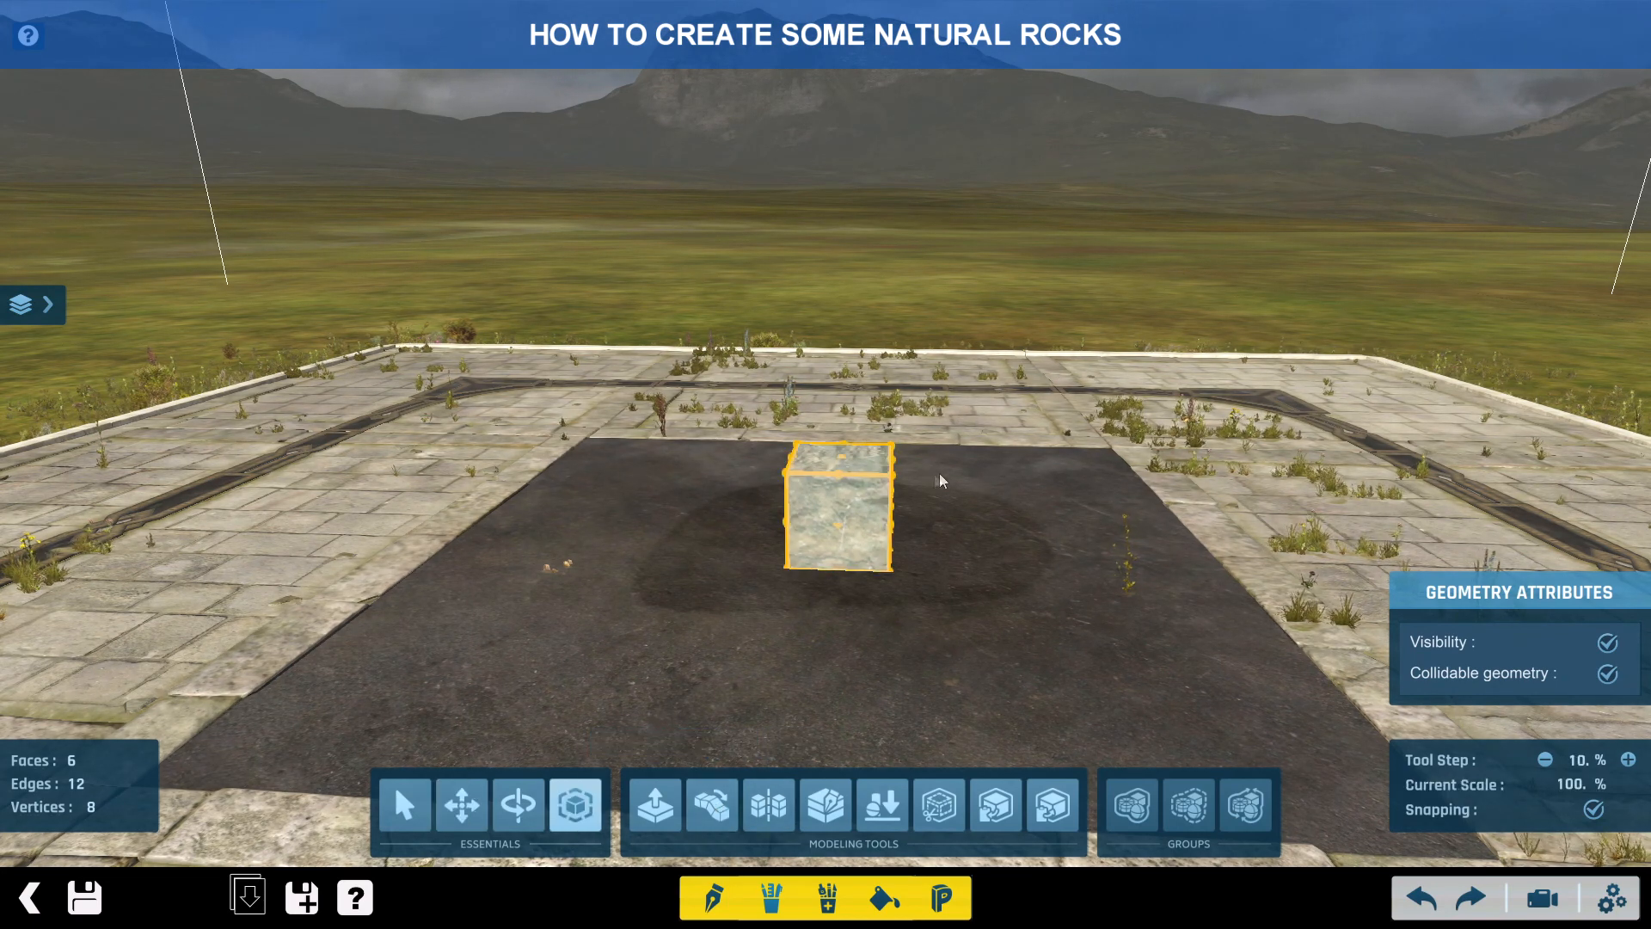
middle_drag(940, 479, 851, 524)
scroll(851, 524, up, 3)
drag(846, 509, 976, 444)
middle_drag(976, 444, 869, 438)
- Move the cube's top face upward to turn it into a taller box
click(804, 429)
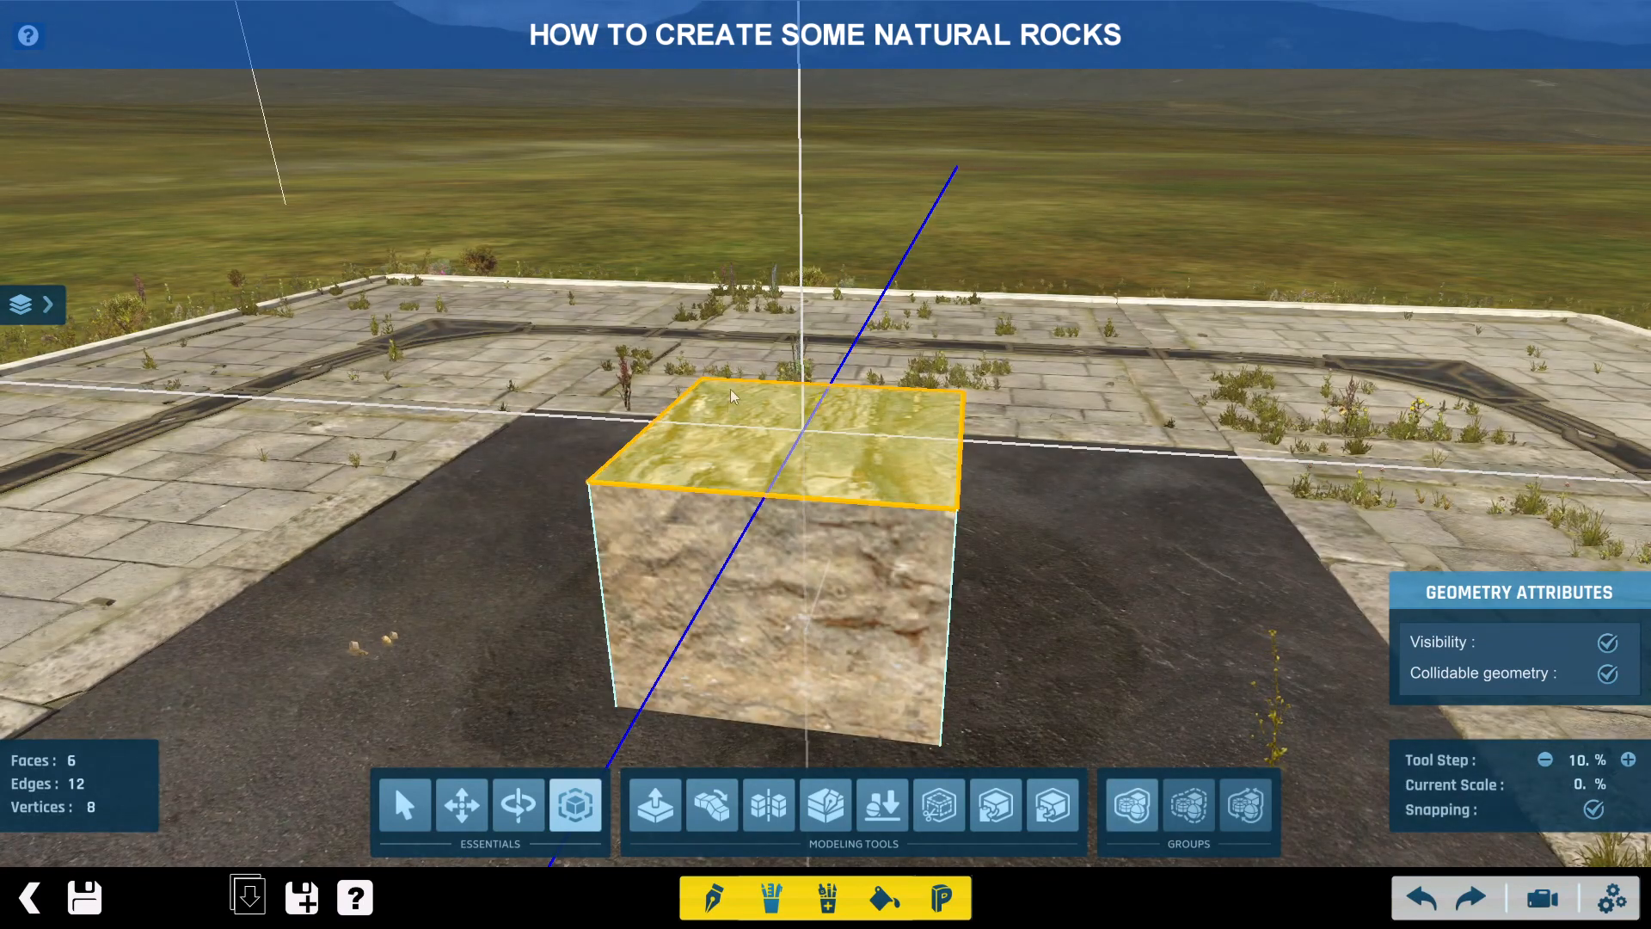
key(Escape)
key(m)
click(804, 418)
click(803, 265)
middle_drag(803, 265, 758, 527)
click(951, 443)
click(952, 416)
click(961, 386)
click(959, 340)
click(956, 342)
click(955, 358)
click(906, 358)
click(905, 372)
click(906, 373)
scroll(790, 515, down, 5)
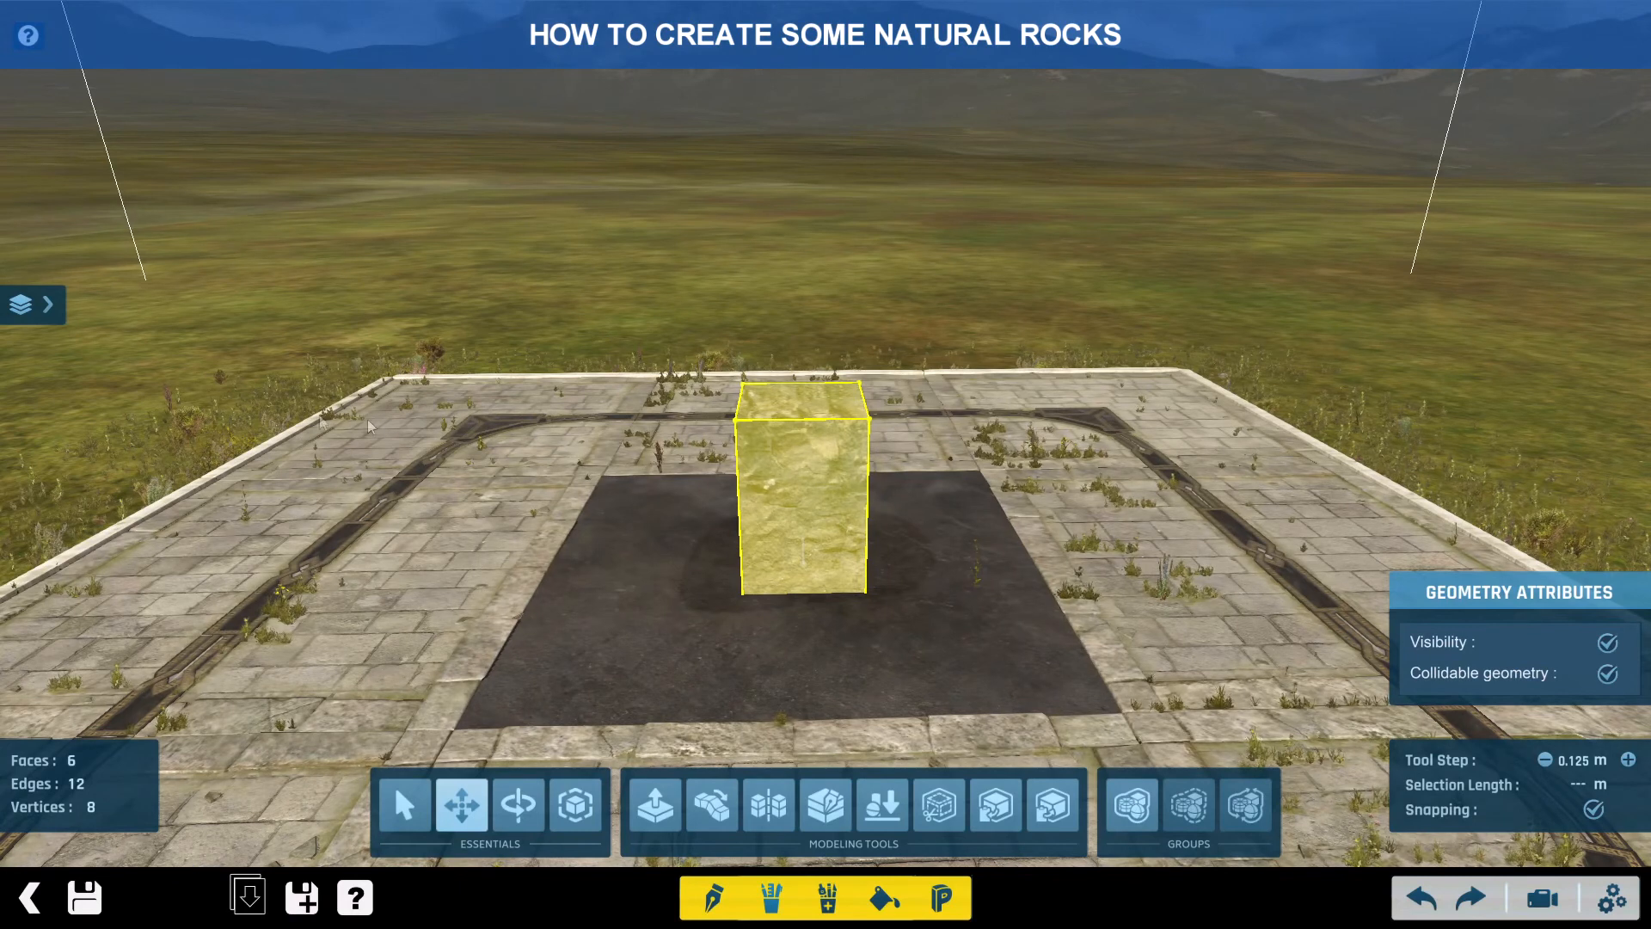
- Add a Subdivide layer with 1 subdivision above the Geometry layer
click(40, 315)
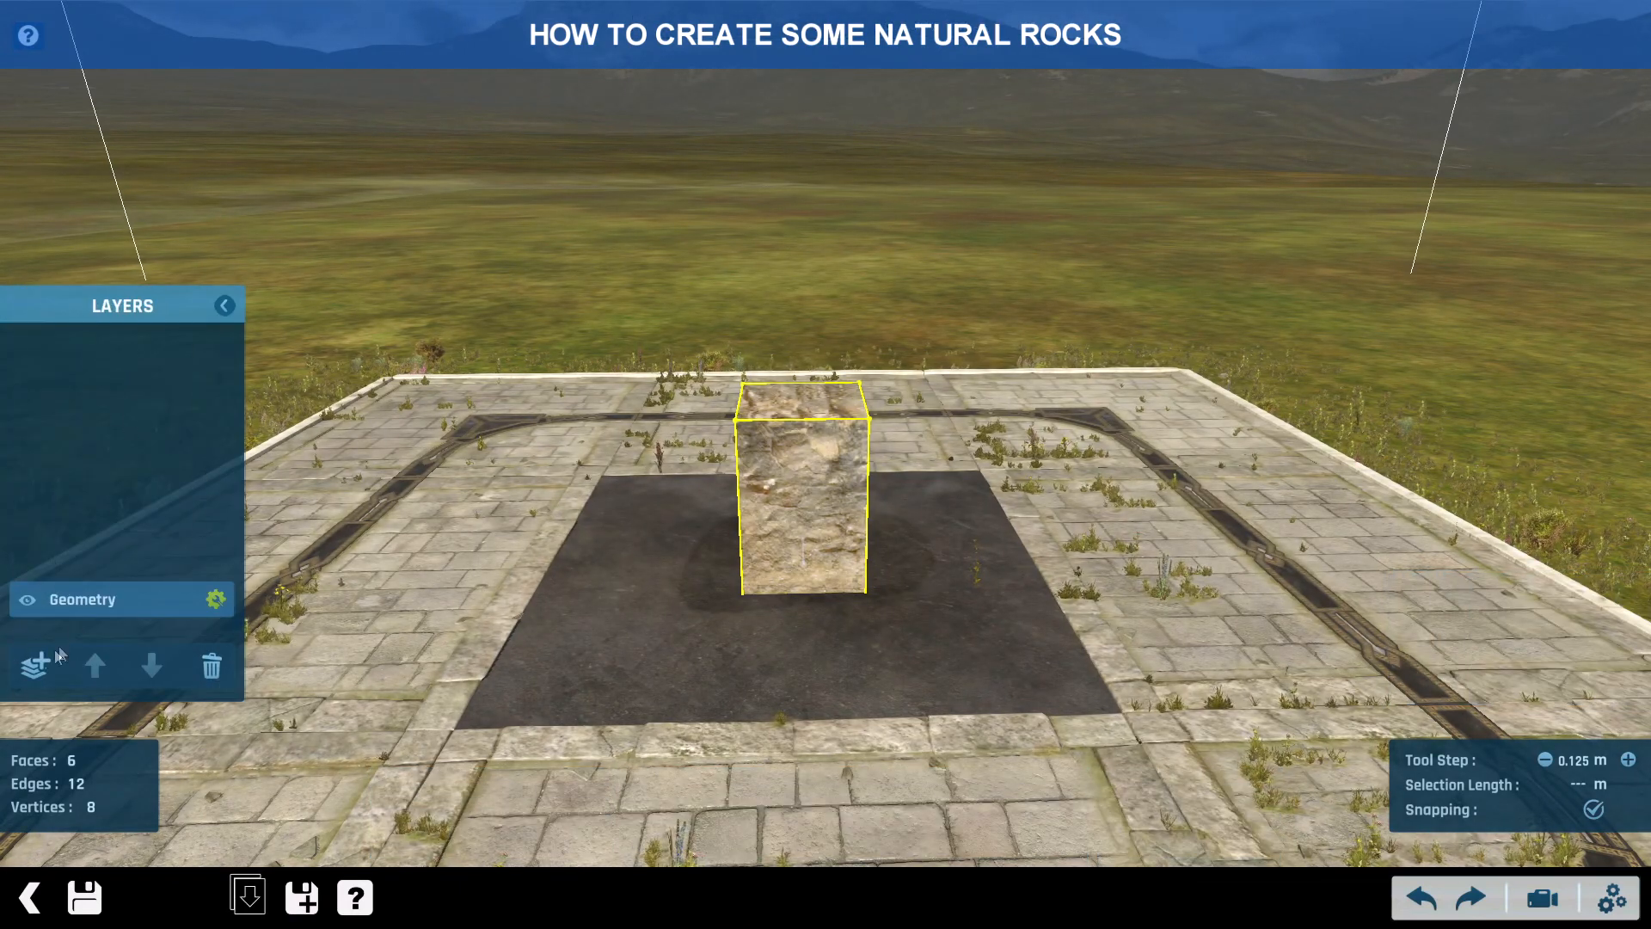
click(41, 669)
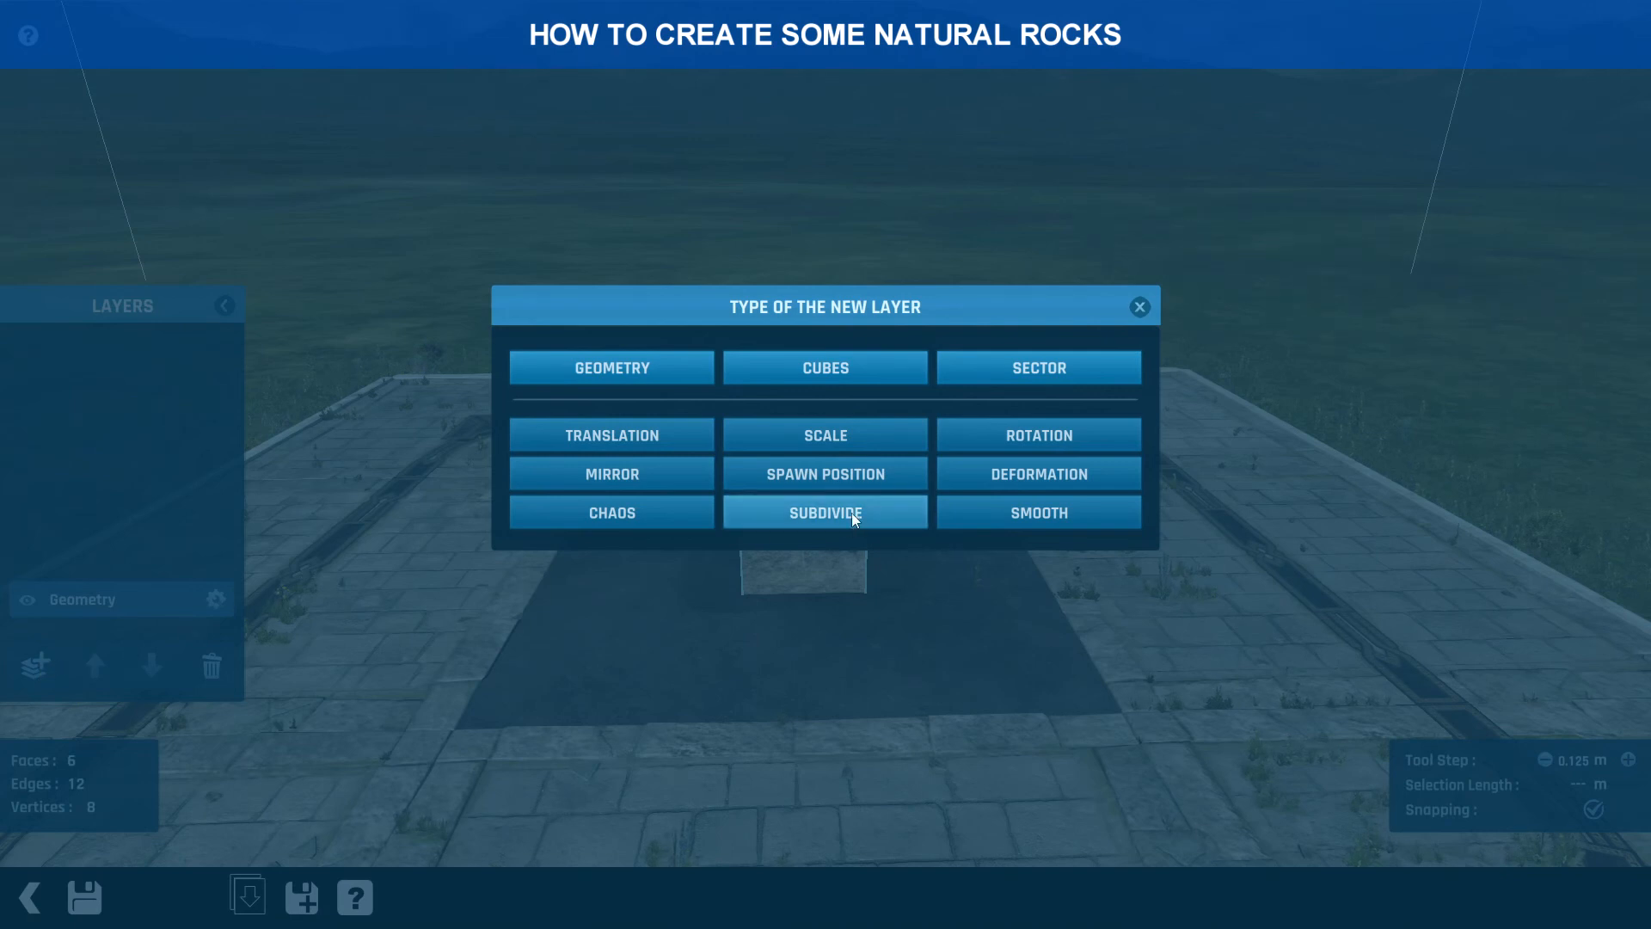
click(826, 513)
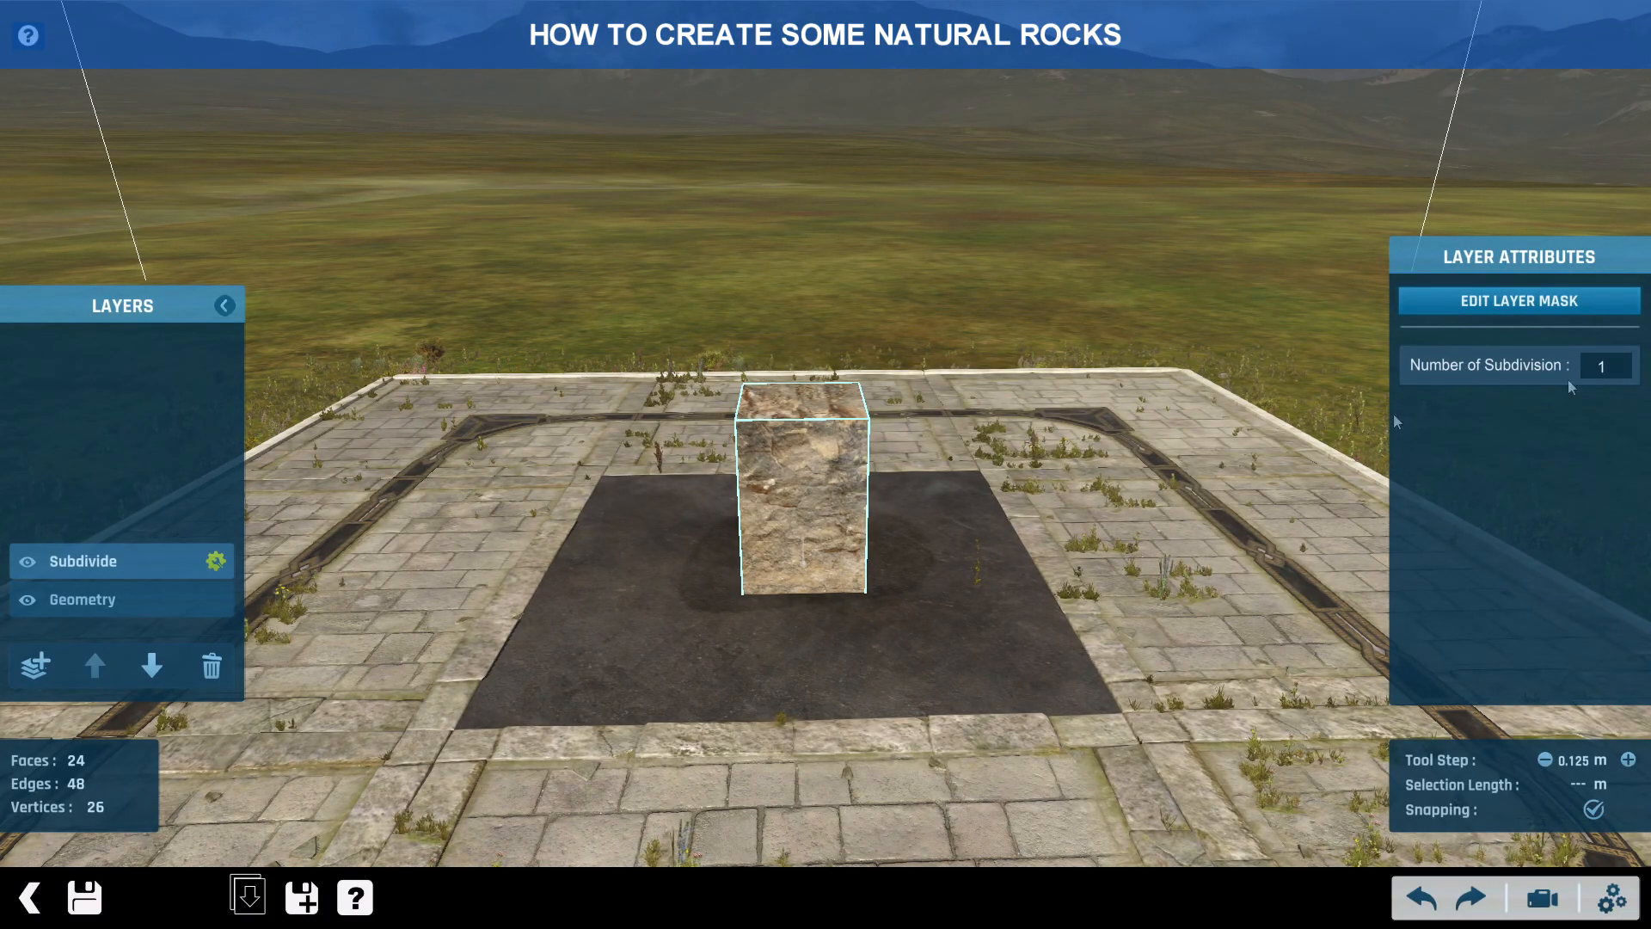
- Add a Chaos layer above the Subdivide layer and set its maximum distance to 3 meters
click(38, 667)
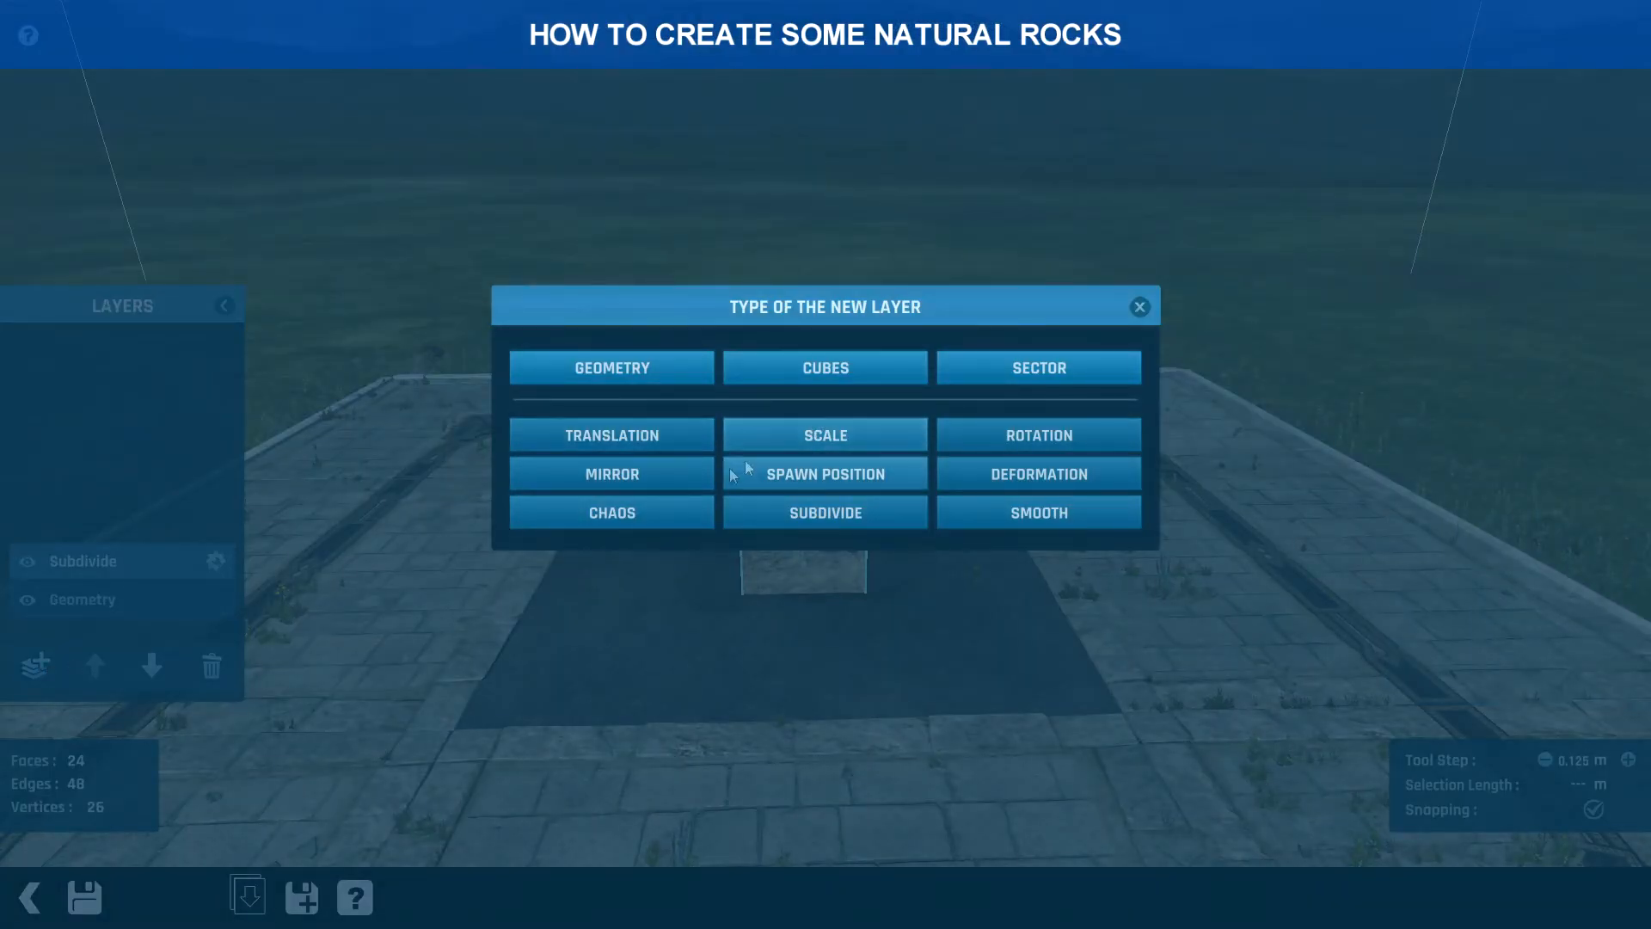
click(624, 514)
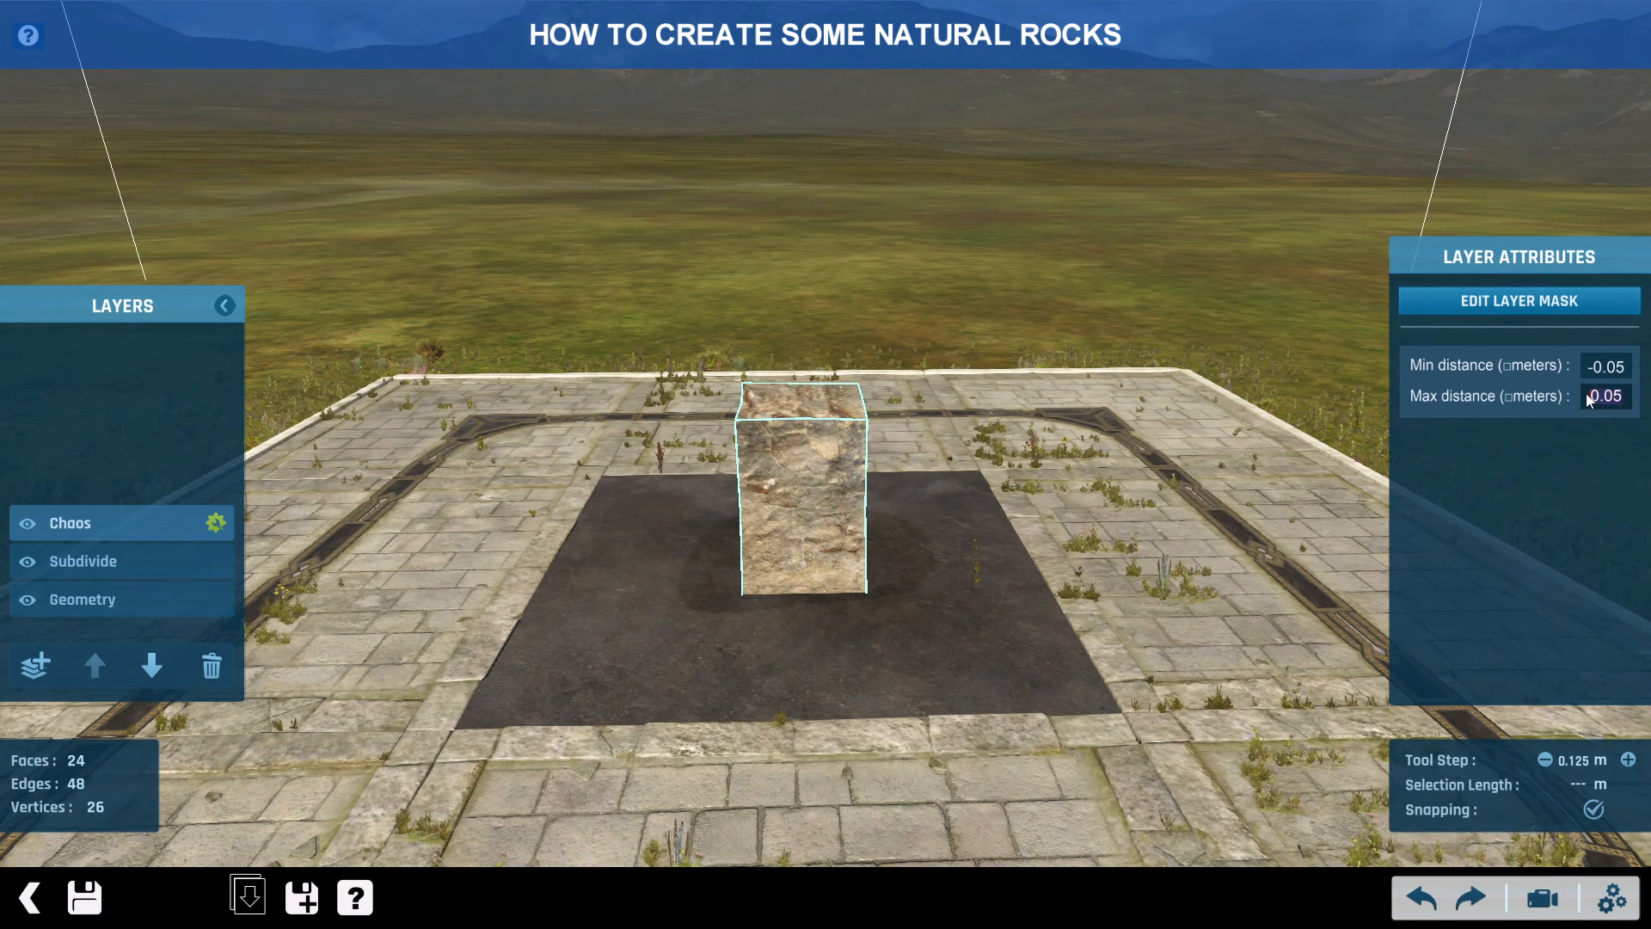
key(Return)
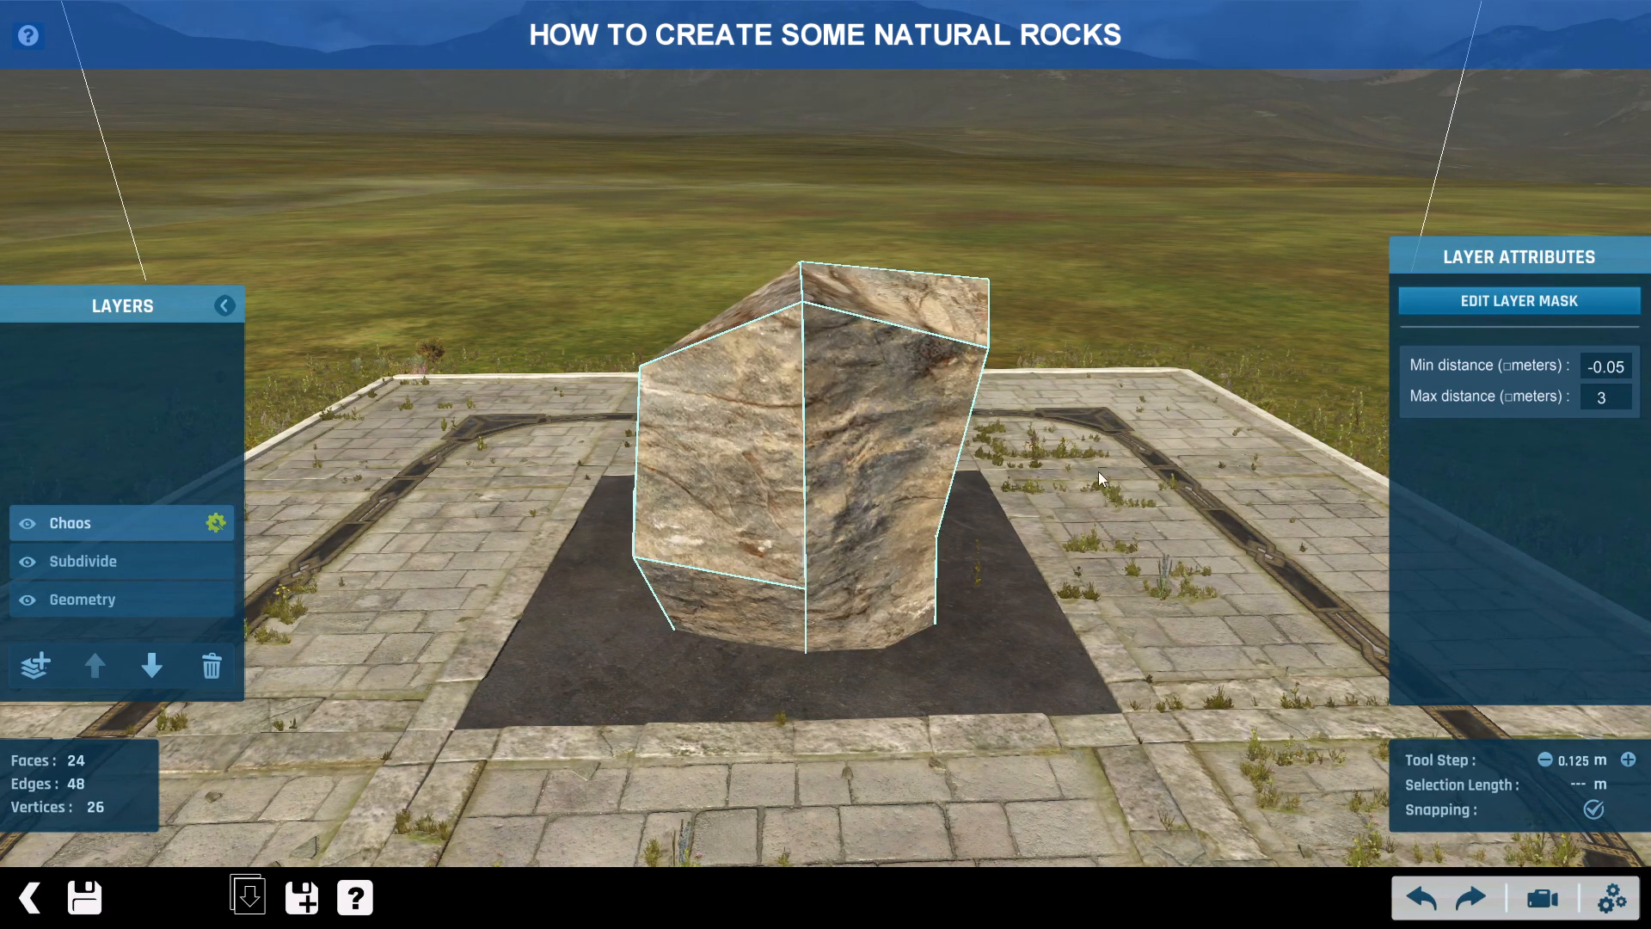
- Add a Smooth layer above the Chaos layer and set its intensity to 2 steps
click(39, 664)
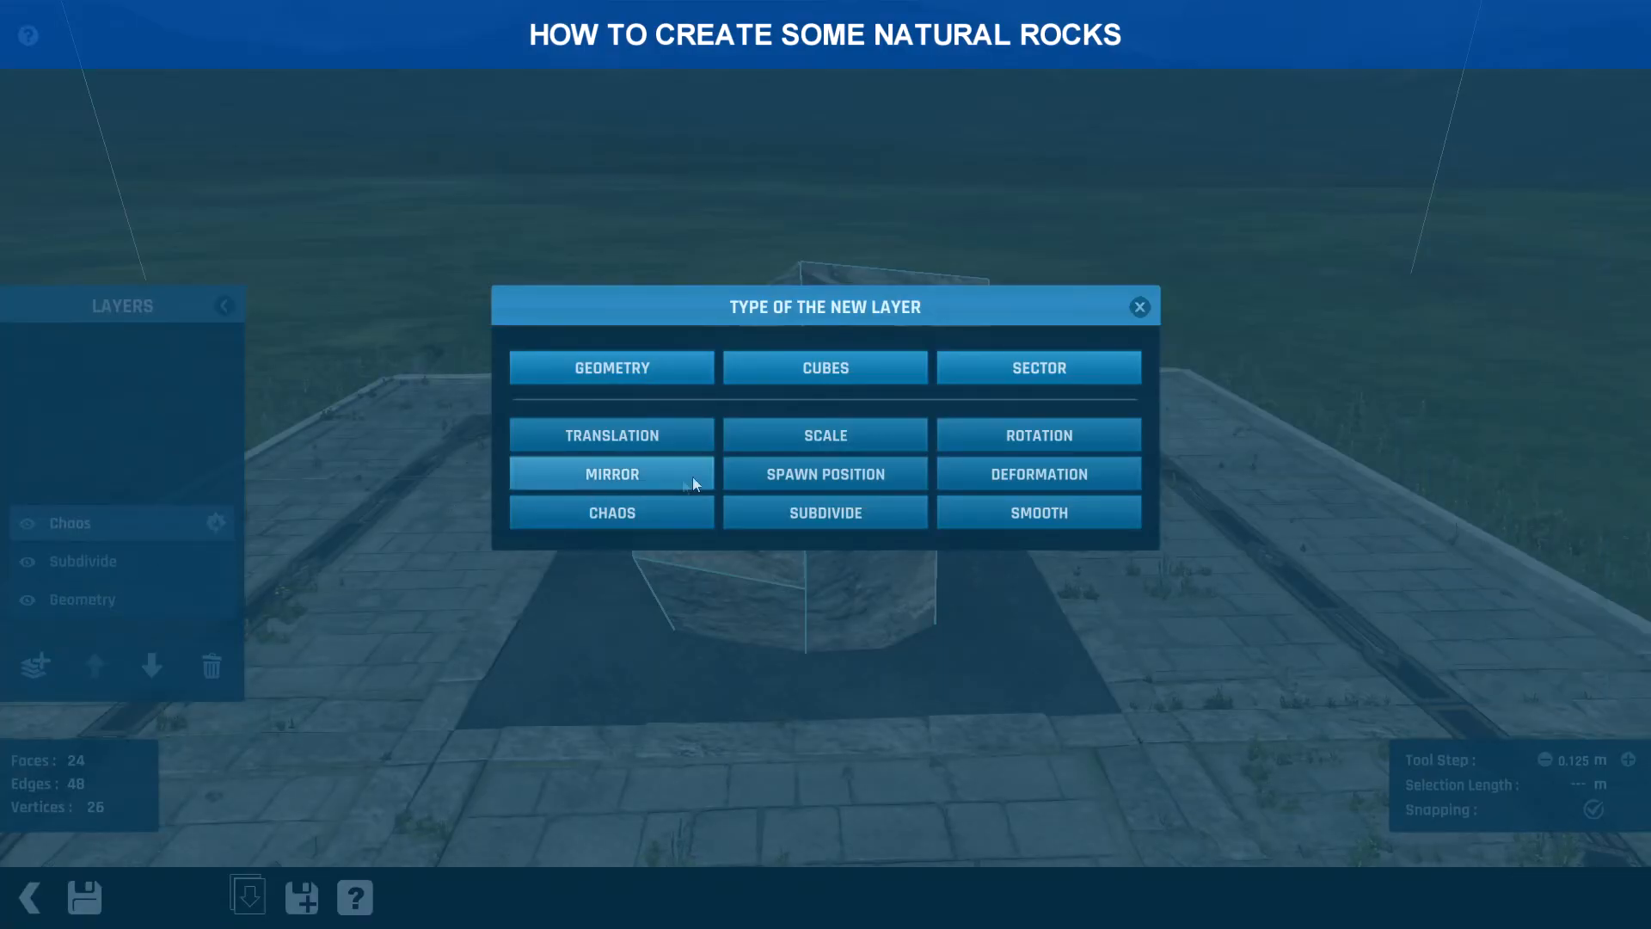
click(1019, 513)
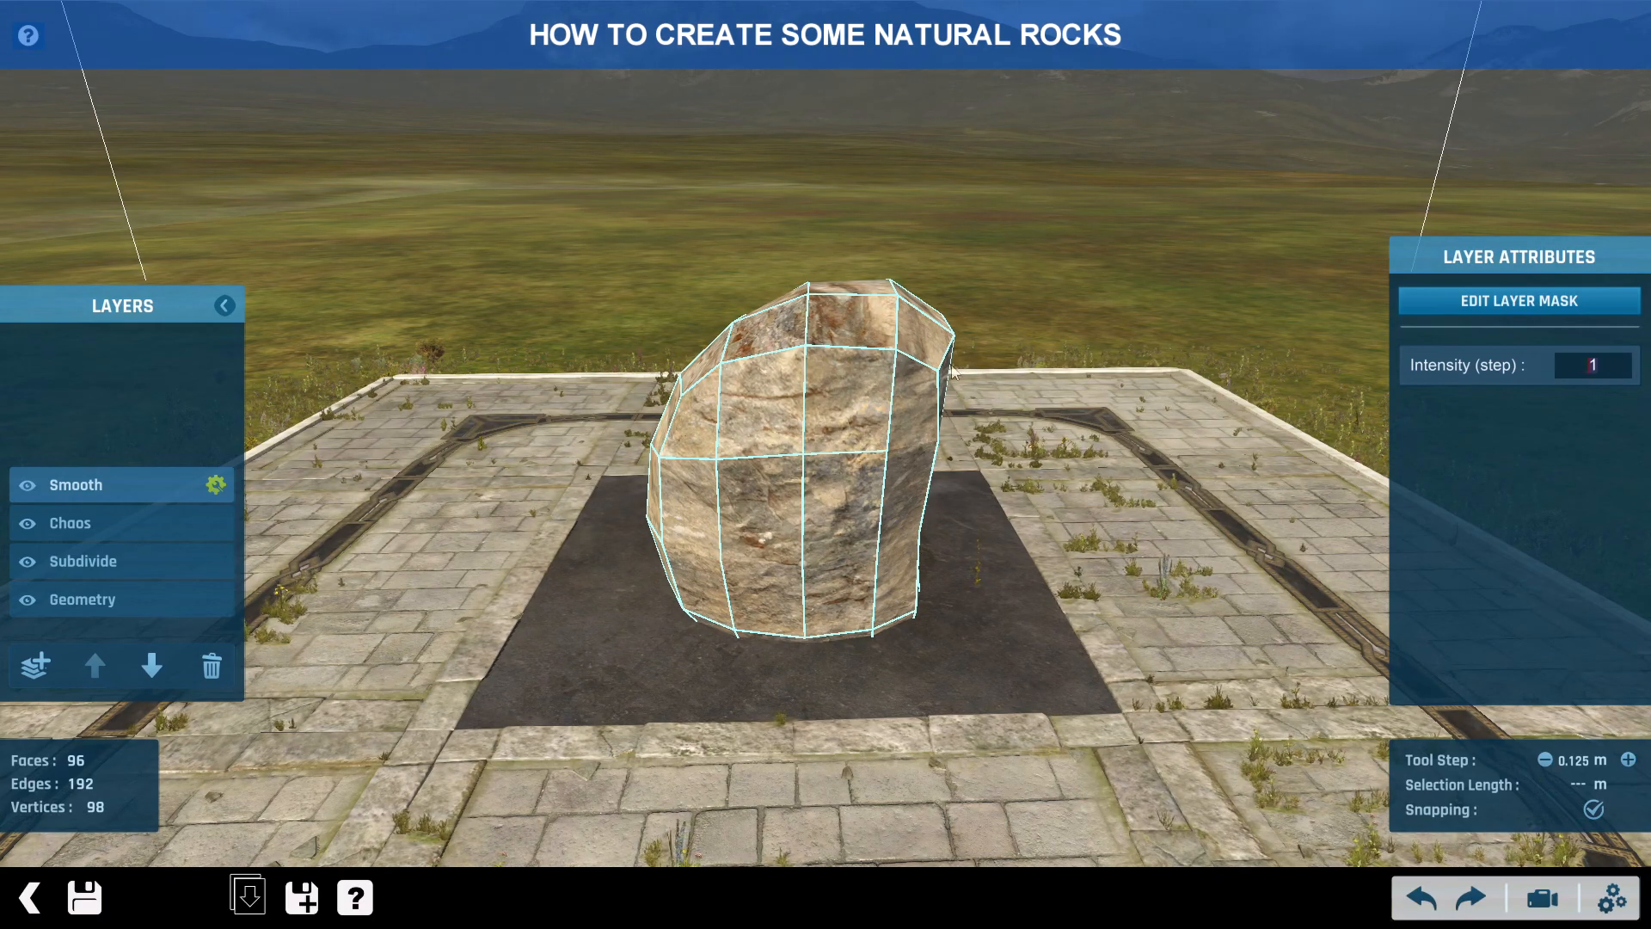
text(2)
key(Return)
middle_drag(1049, 501, 912, 447)
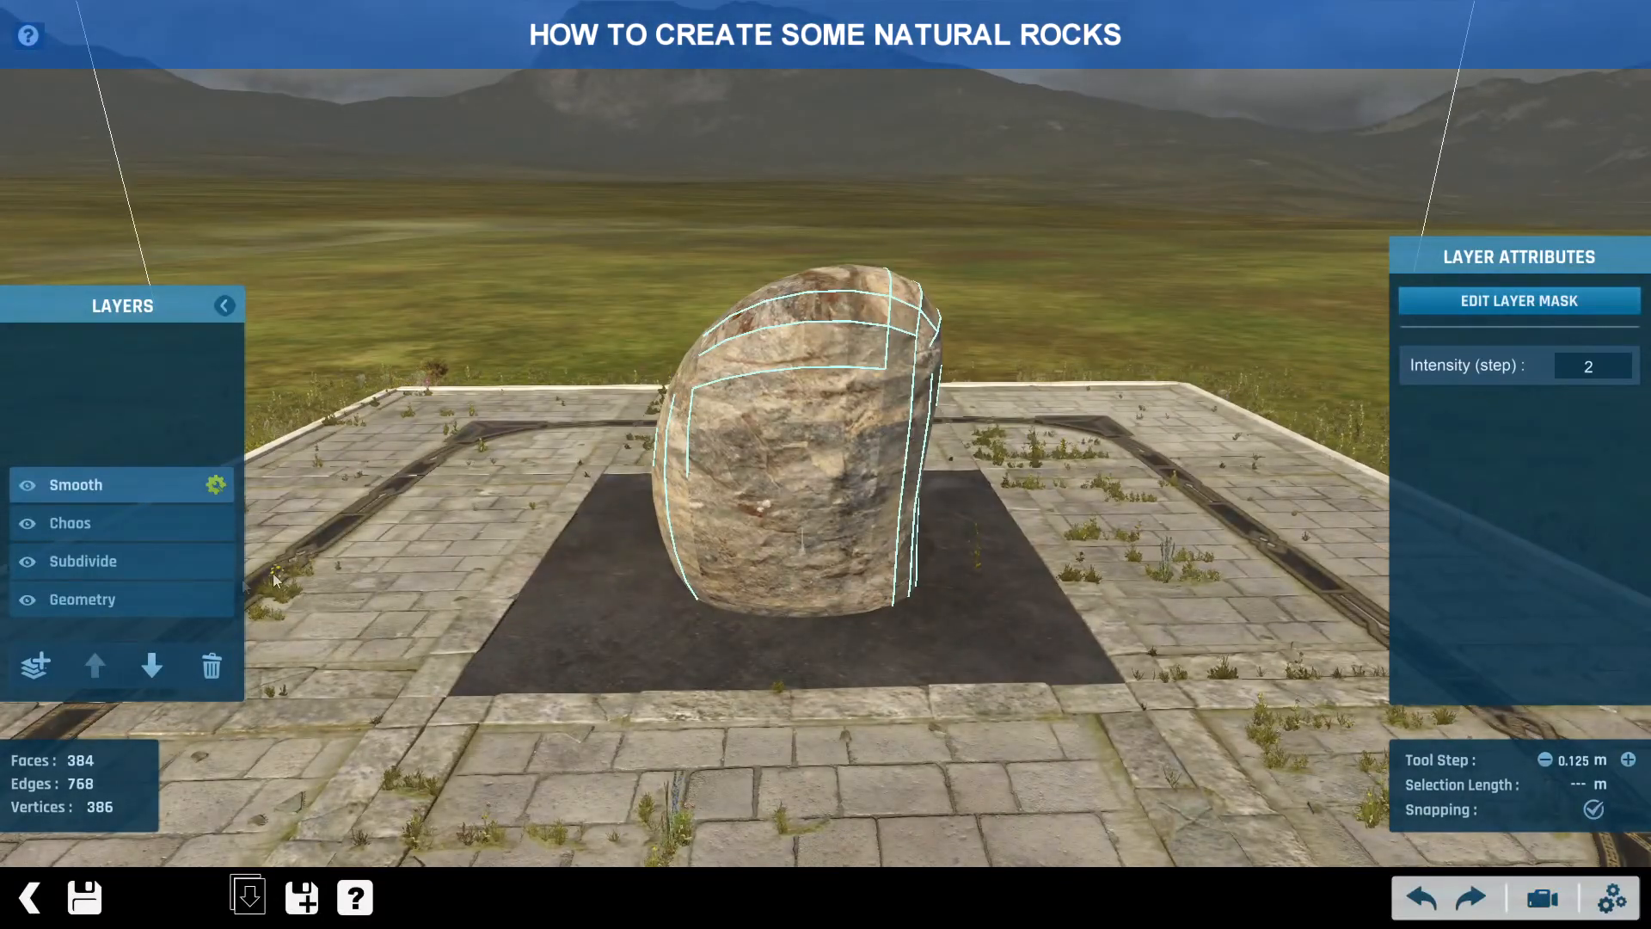
- Select the Geometry layer, view the rock from several angles, and leave the mesh editor discarding the unsaved changes
click(121, 600)
middle_drag(607, 520, 793, 523)
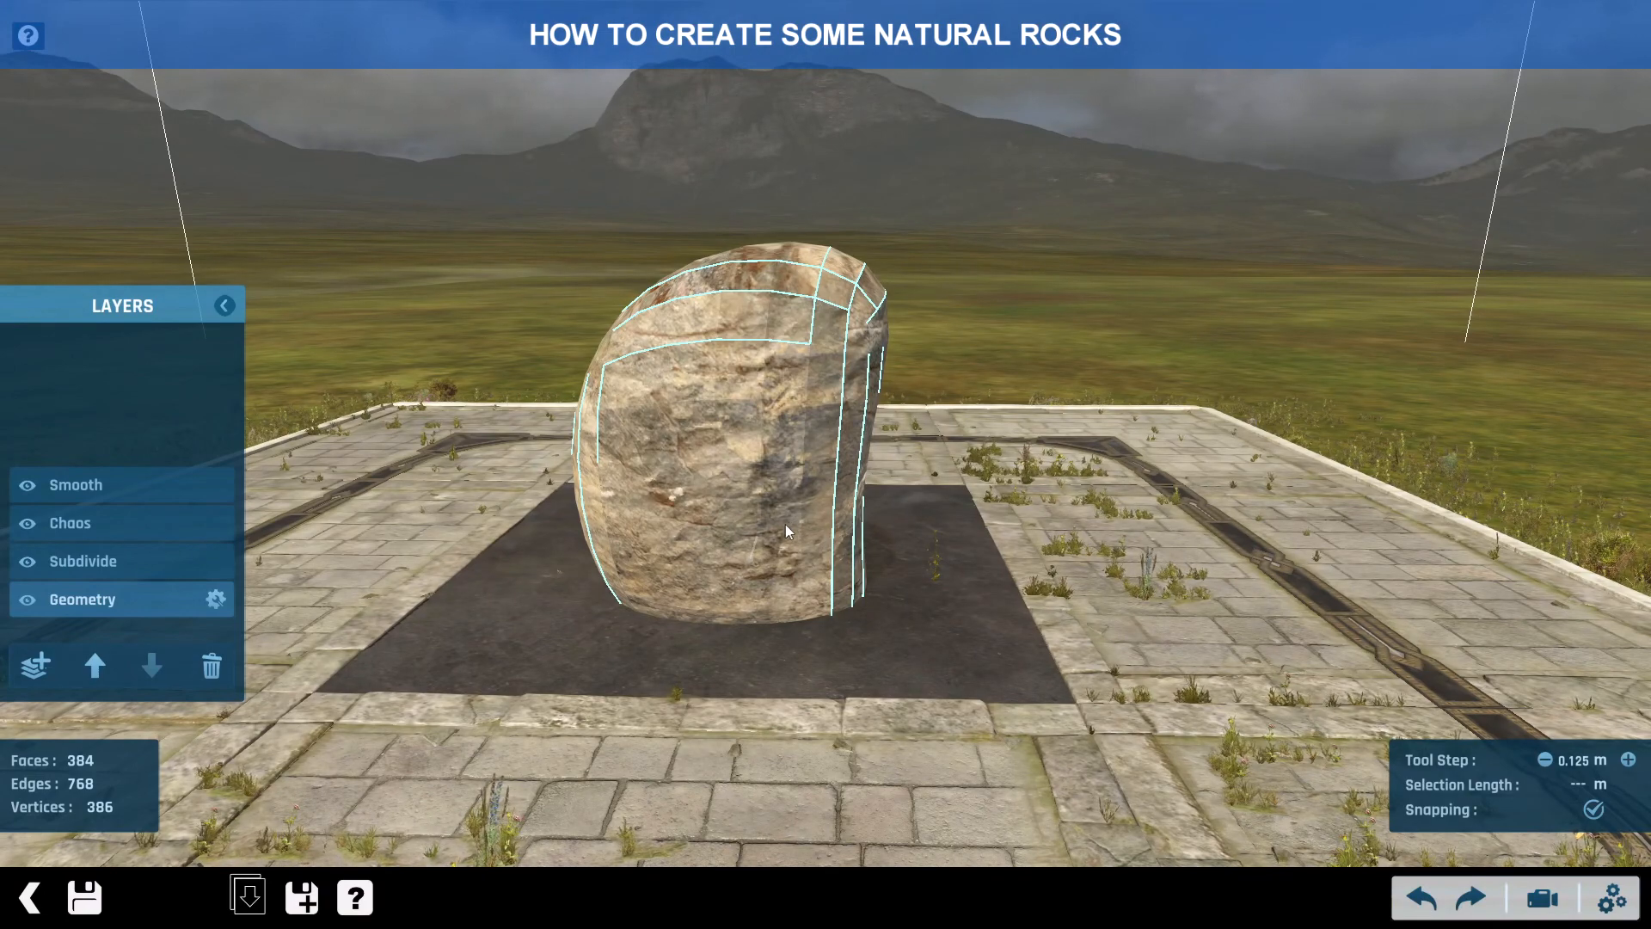
middle_drag(782, 524, 782, 545)
middle_drag(1032, 517, 951, 510)
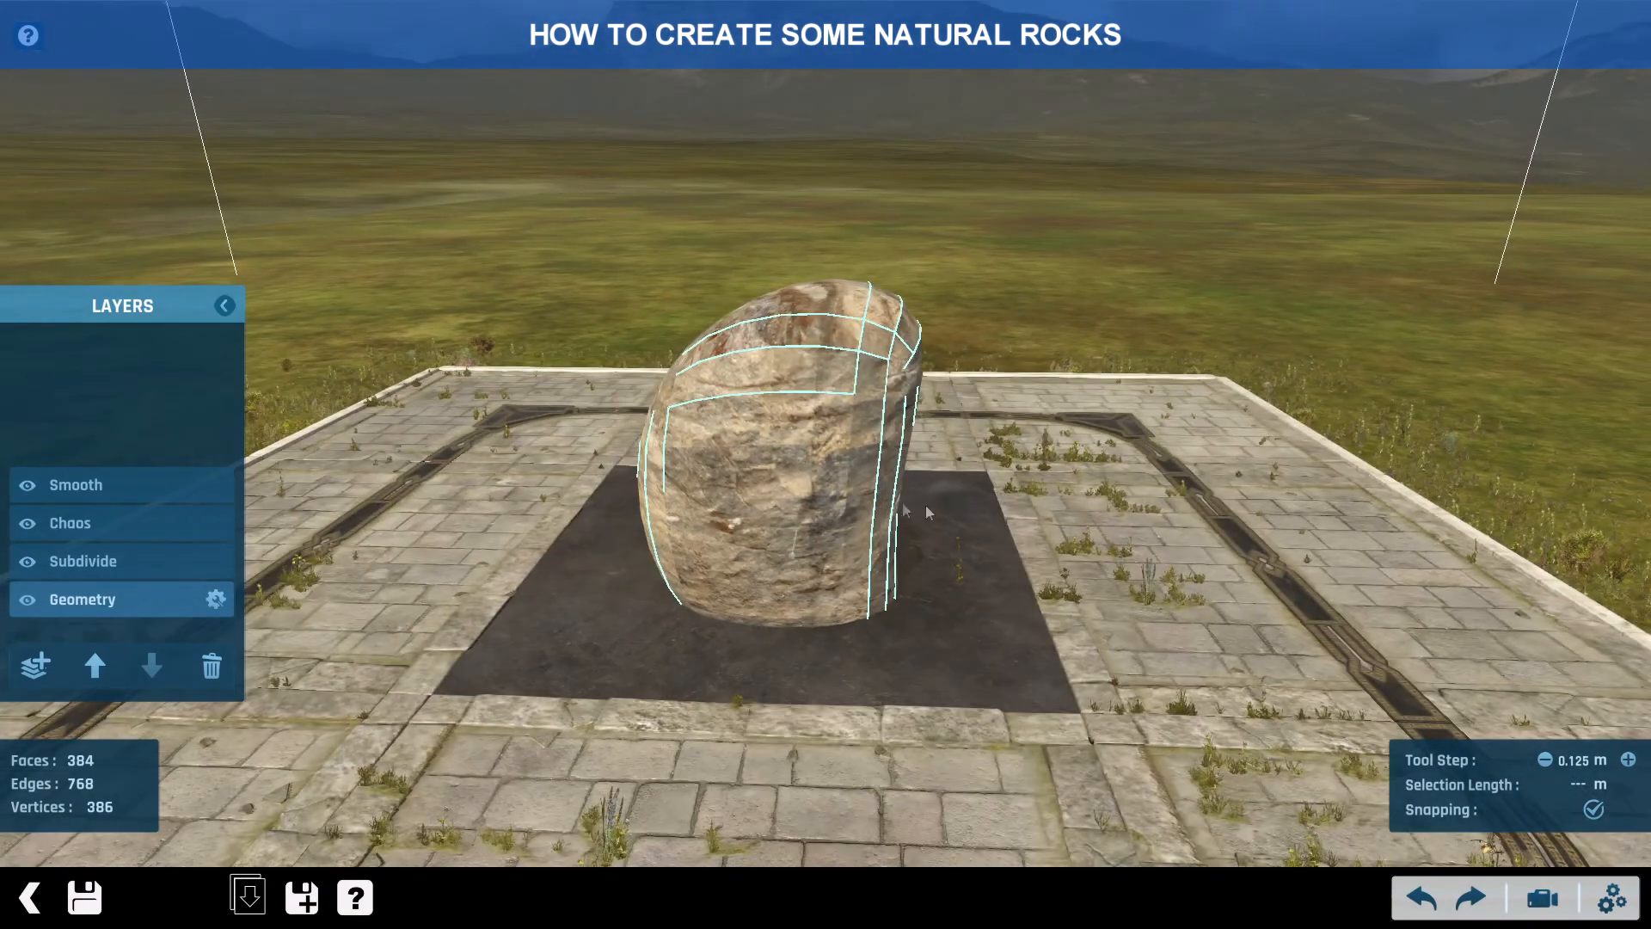
middle_drag(789, 535, 785, 477)
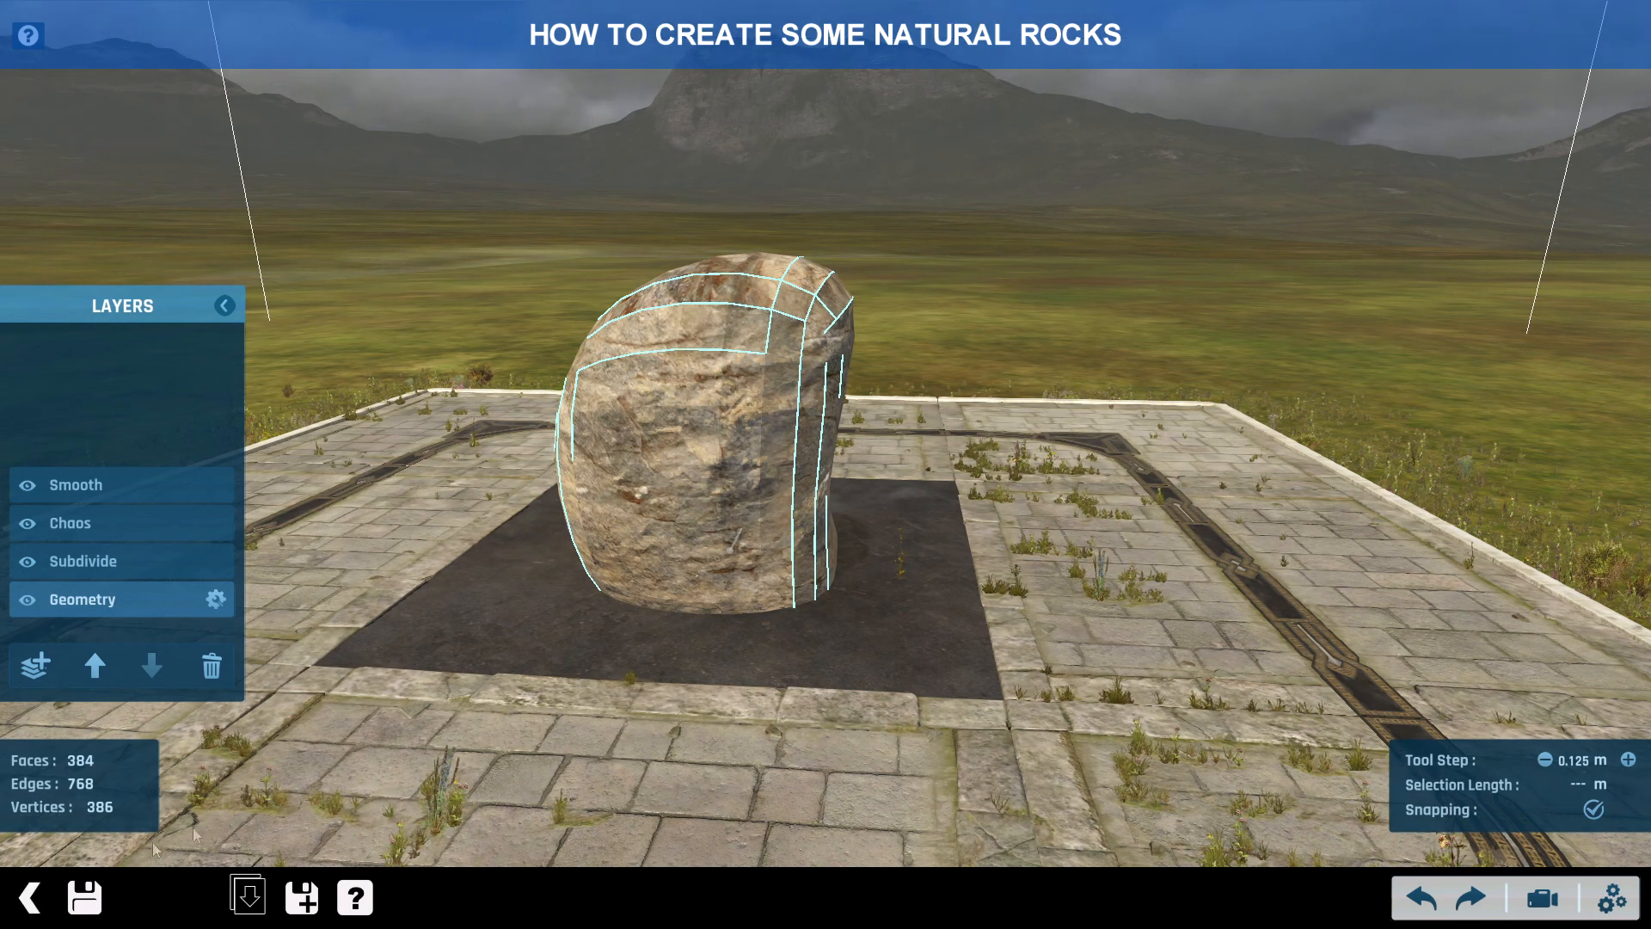
click(34, 903)
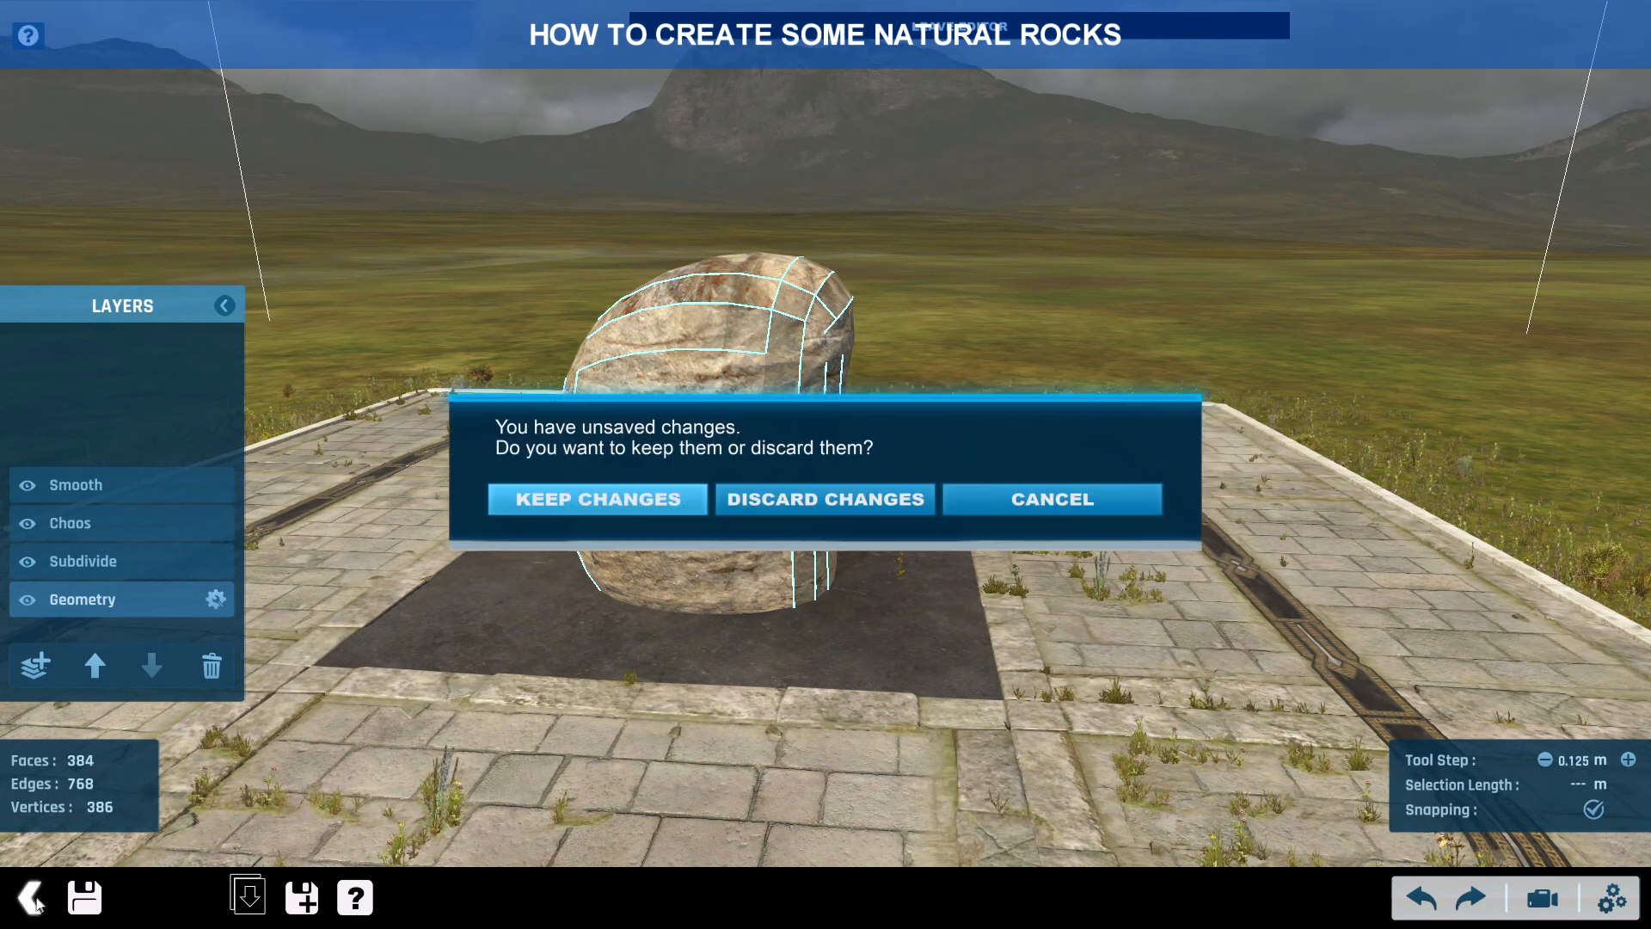
click(819, 496)
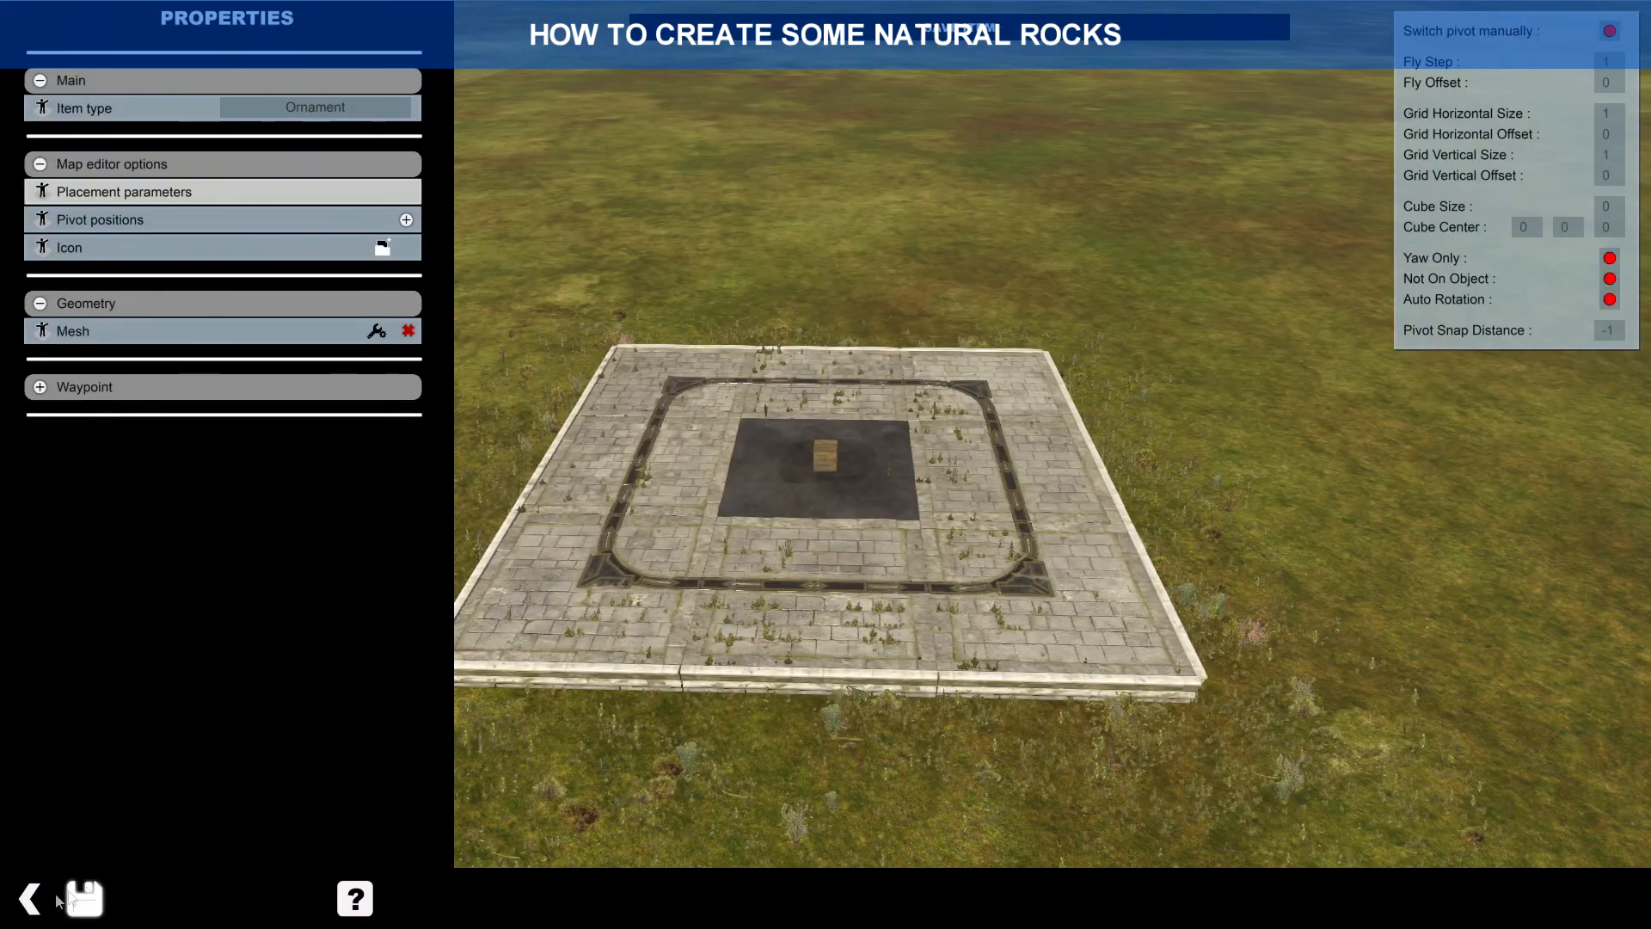
- Leave the item properties, discarding the unsaved creation, and view the rock placed on the map
click(30, 899)
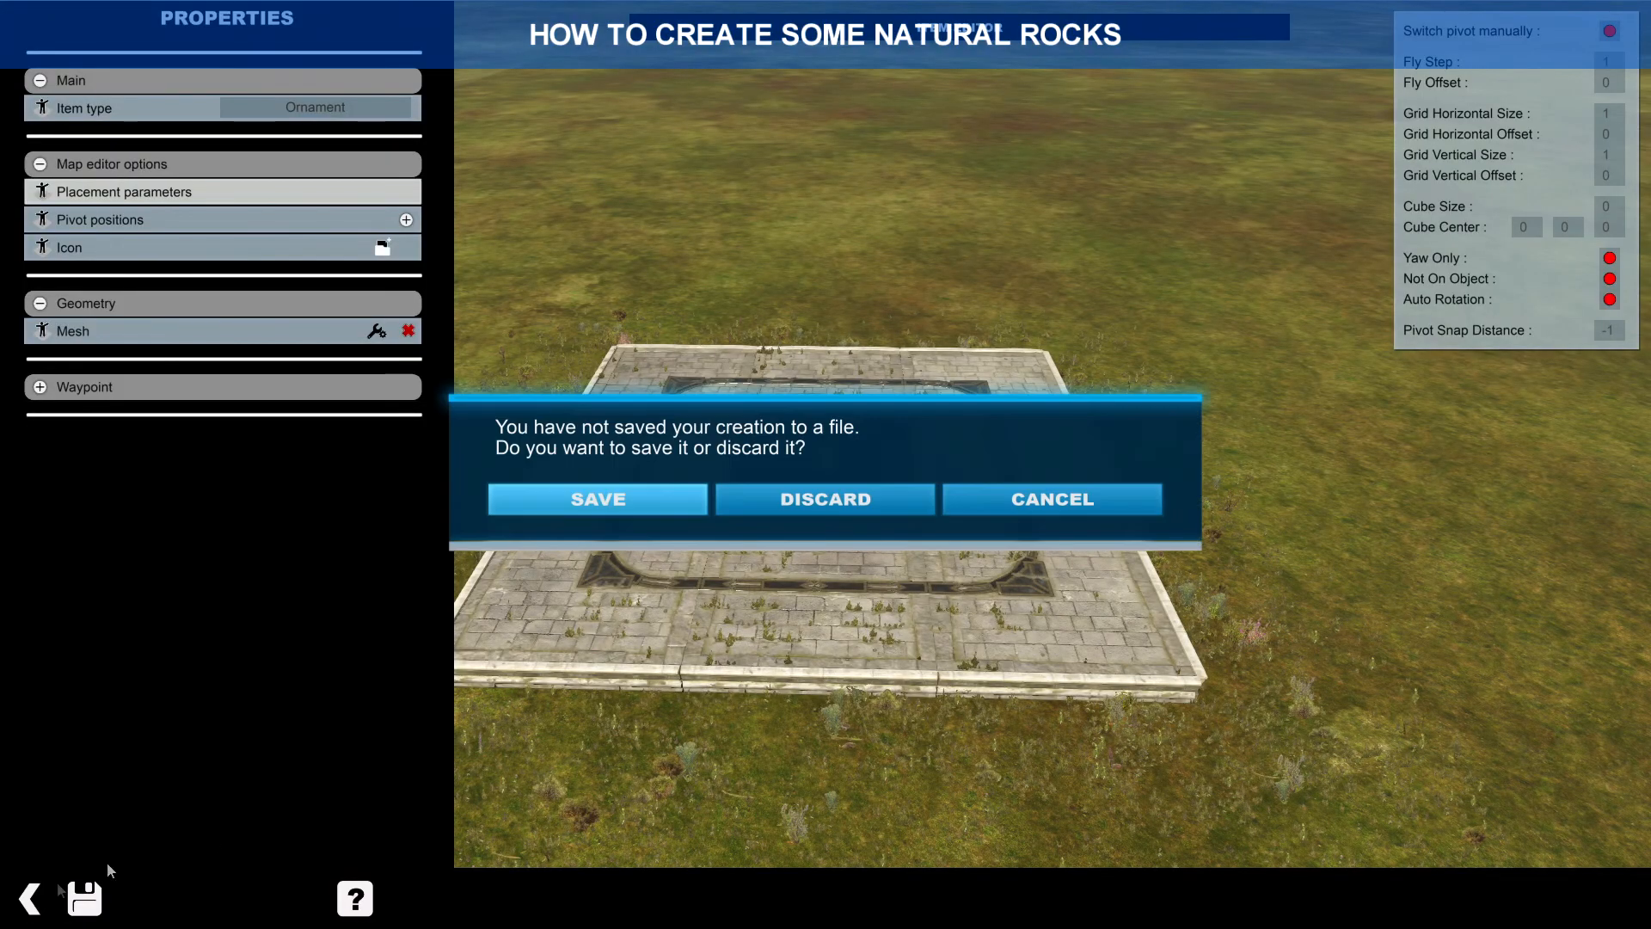
click(835, 510)
alt+drag(1212, 572, 357, 547)
alt+right_drag(356, 547, 478, 588)
scroll(479, 564, up, 3)
scroll(480, 588, down, 1)
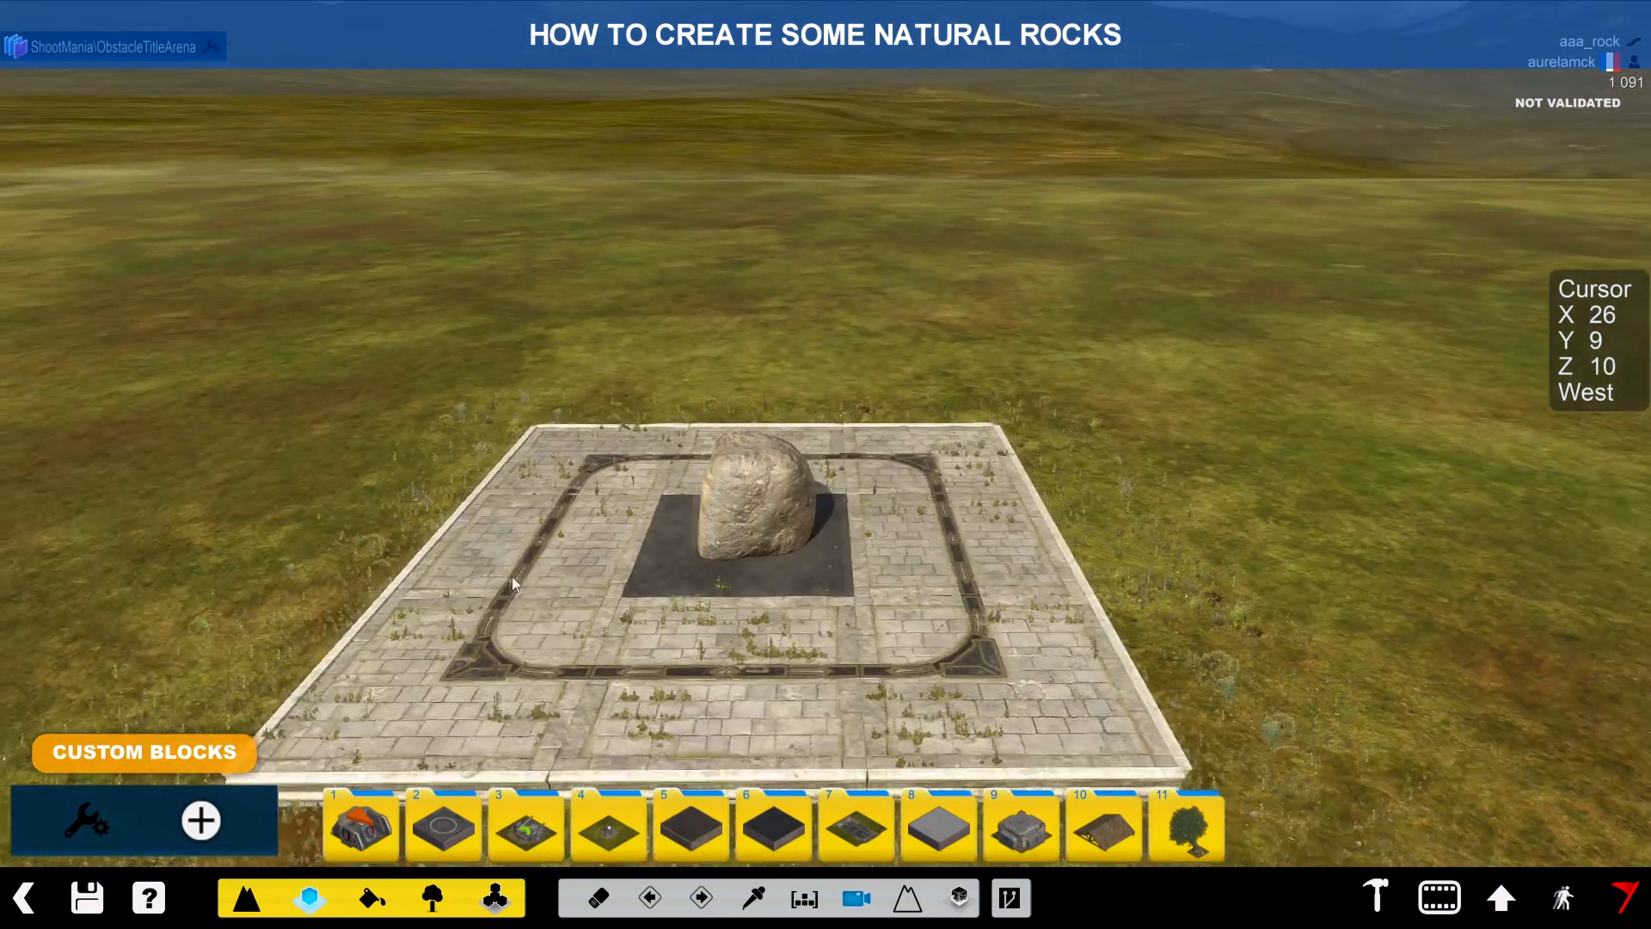
alt+drag(516, 582, 539, 583)
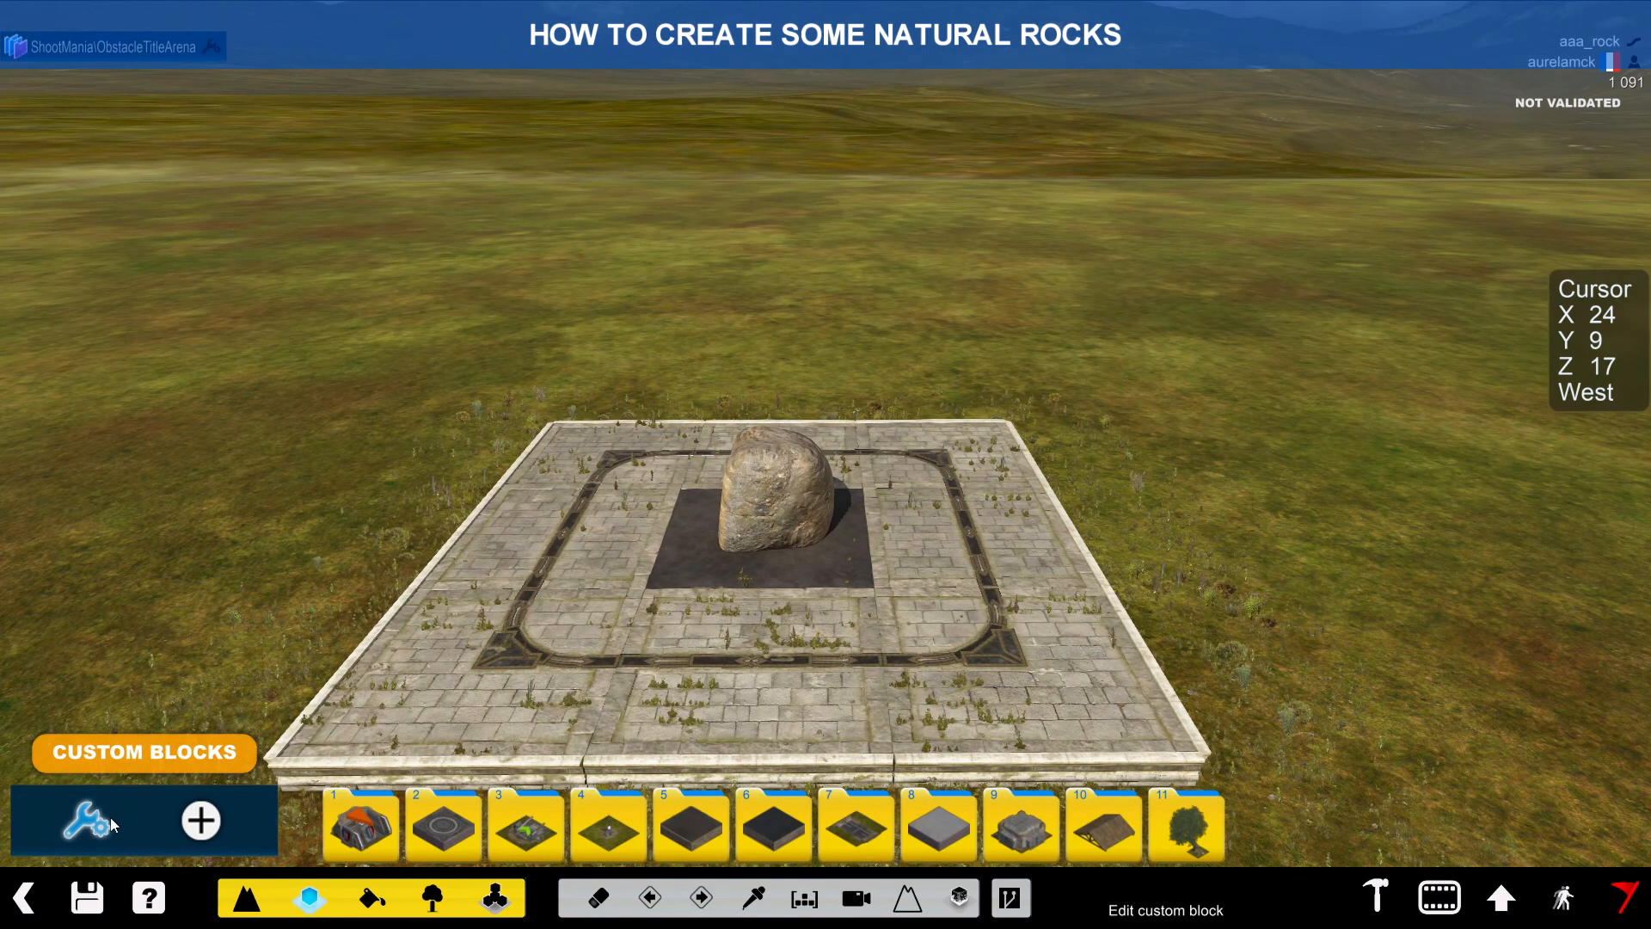
- Open the placed rock item for editing in the mesh editor
click(92, 833)
click(779, 487)
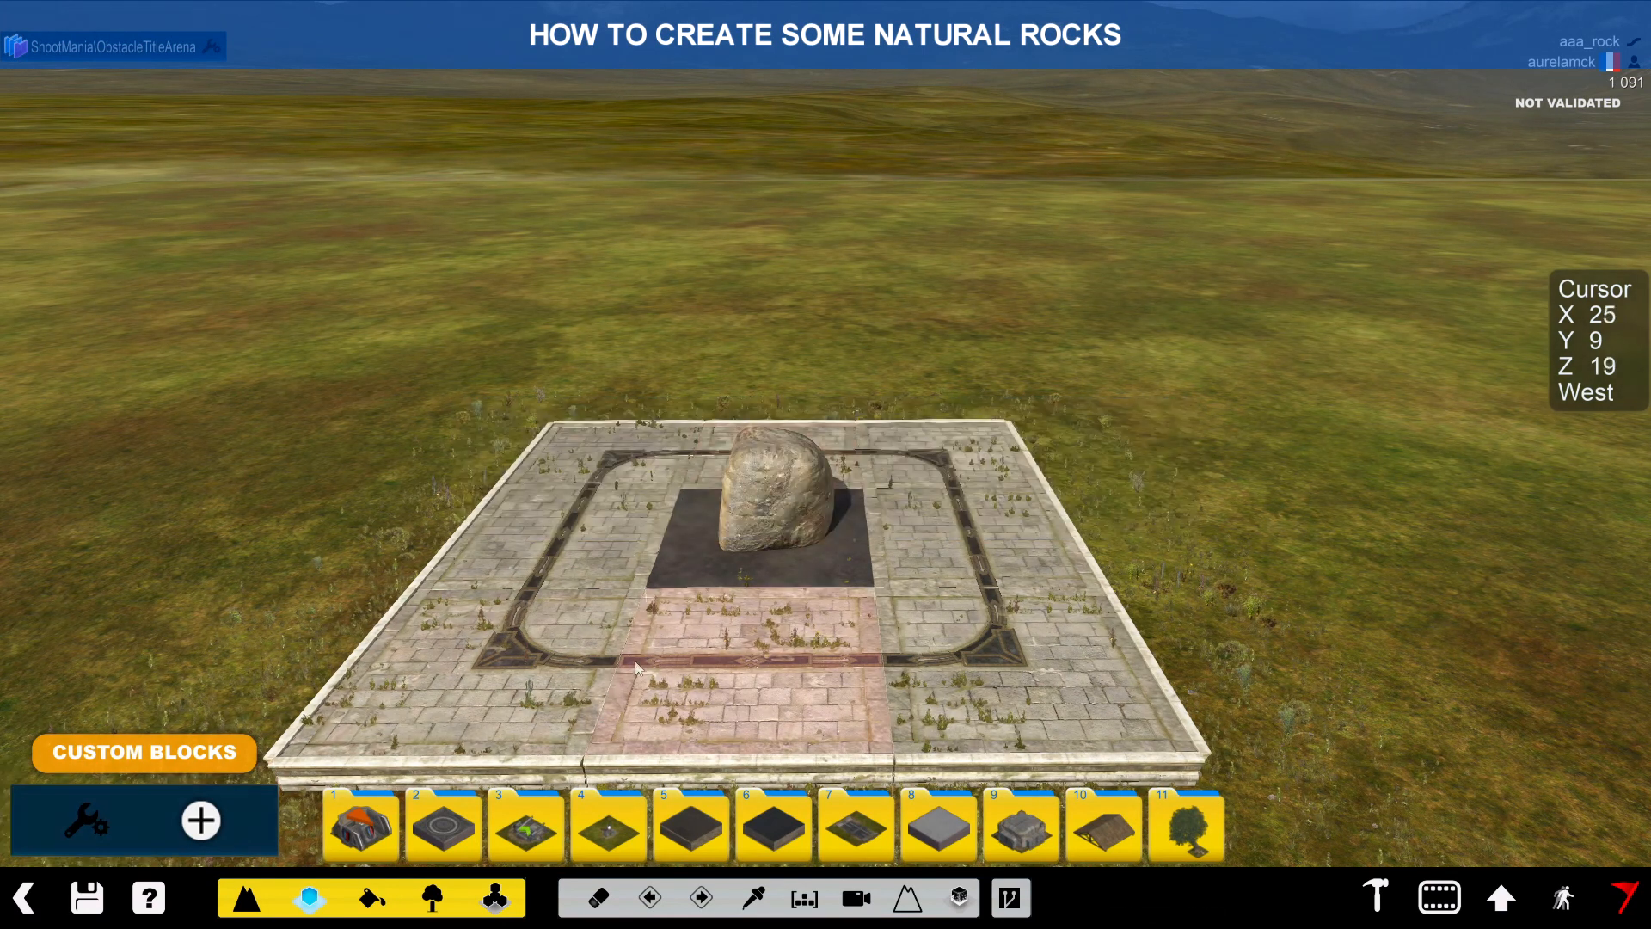
click(433, 898)
click(77, 831)
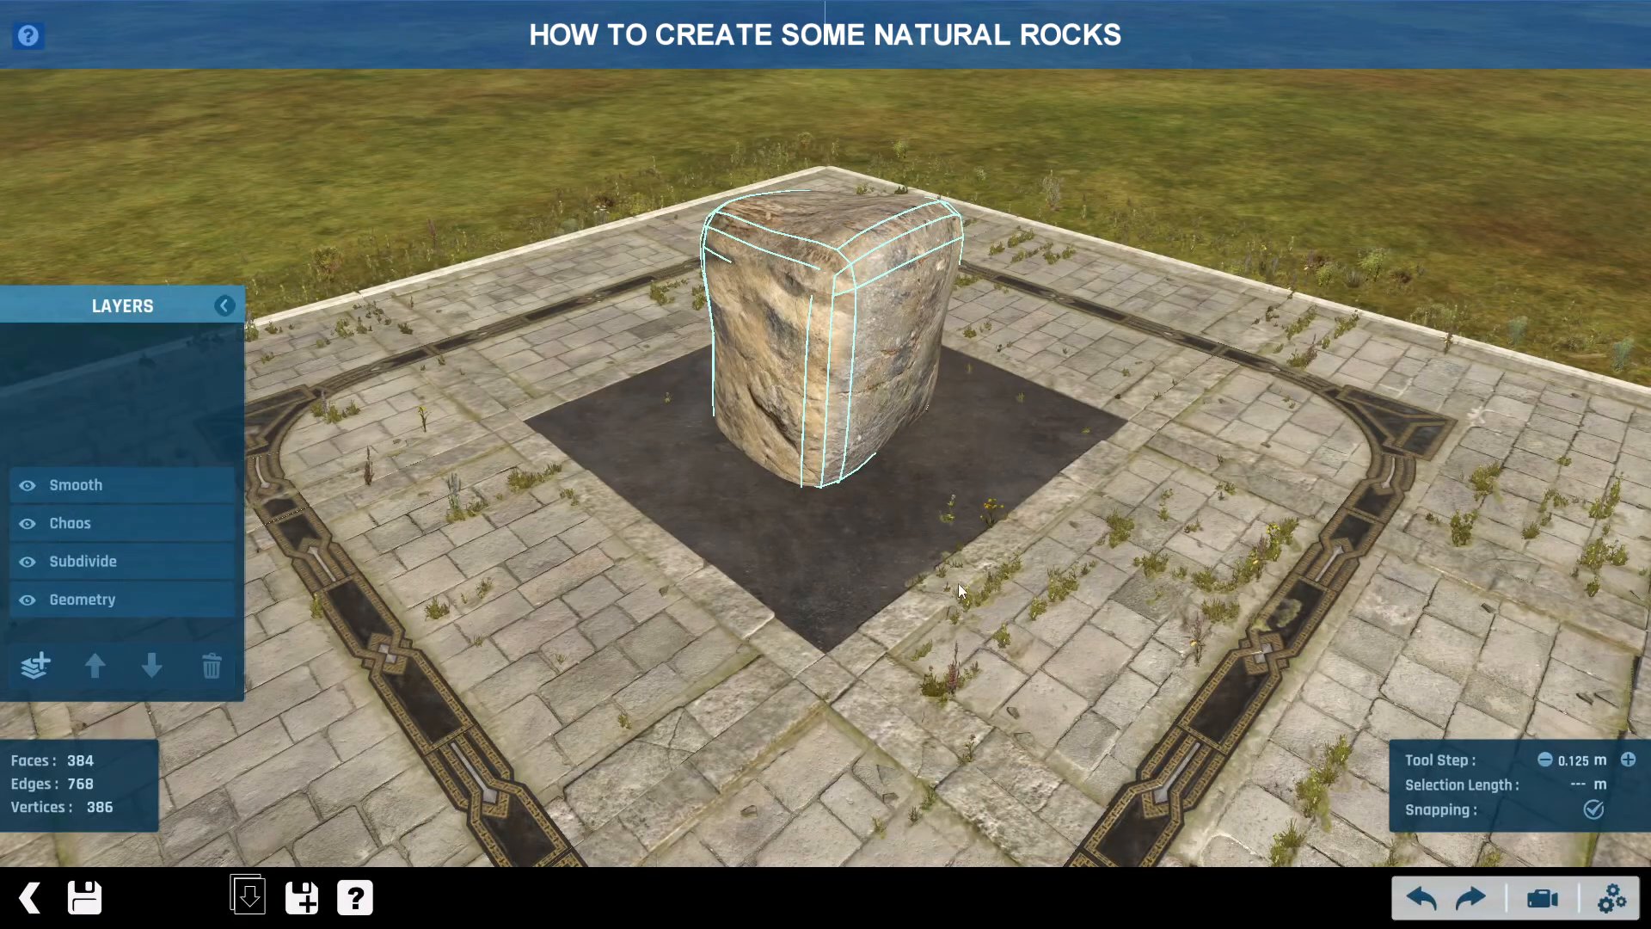
- Open the rock's Geometry layer for editing and view the underlying base cube
click(81, 600)
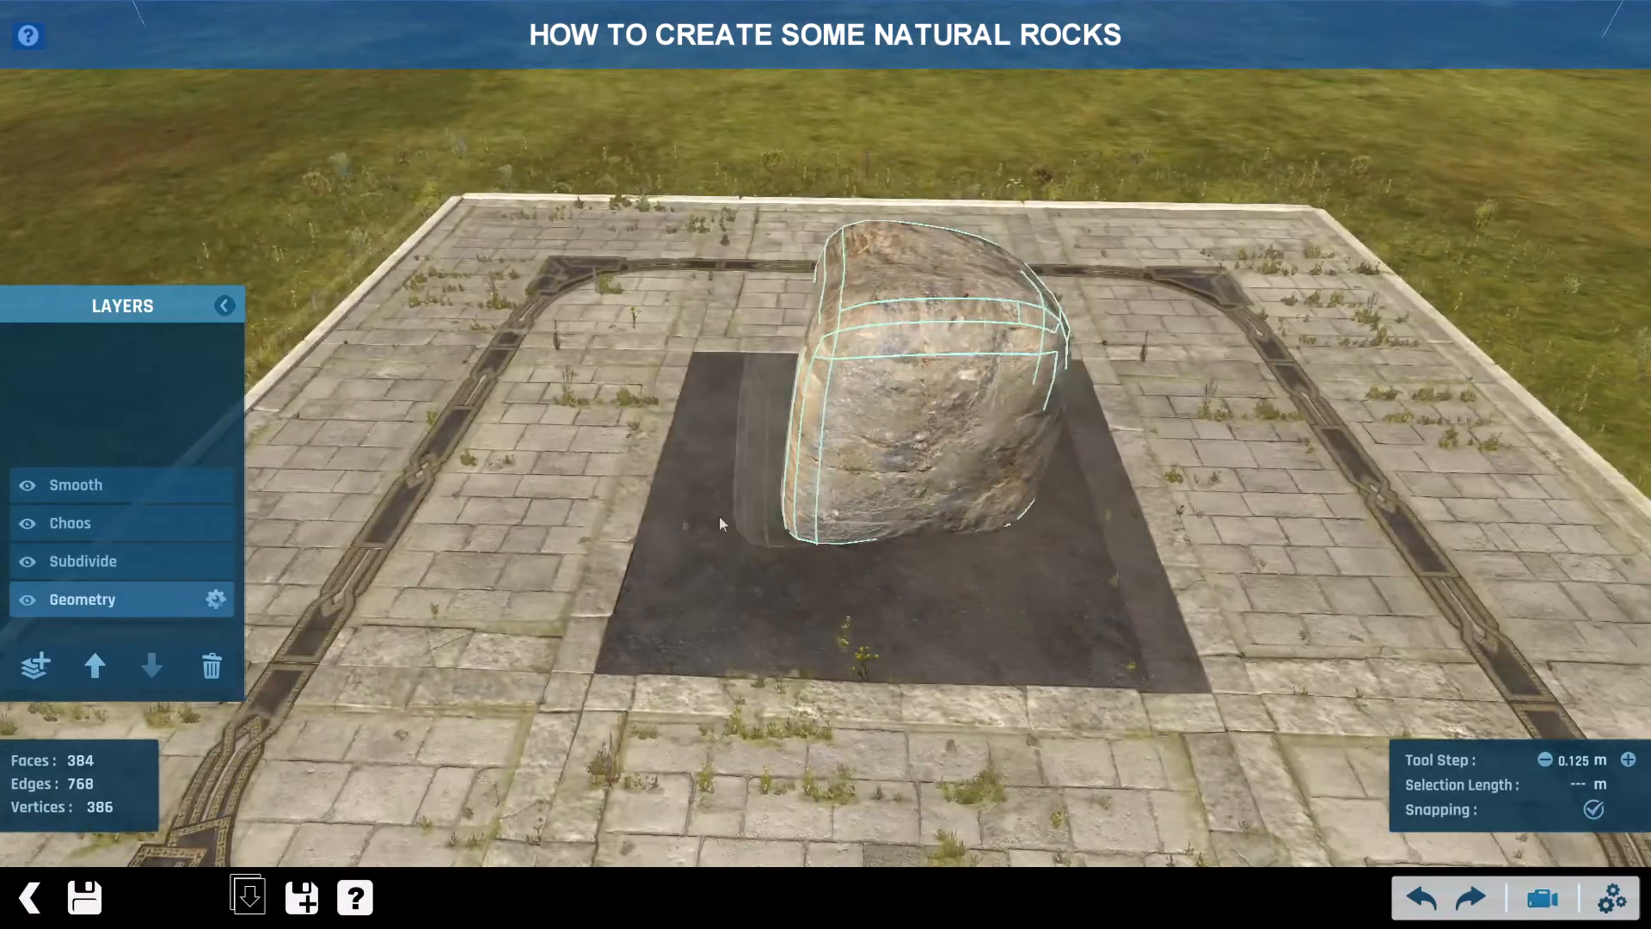
middle_drag(719, 516, 576, 523)
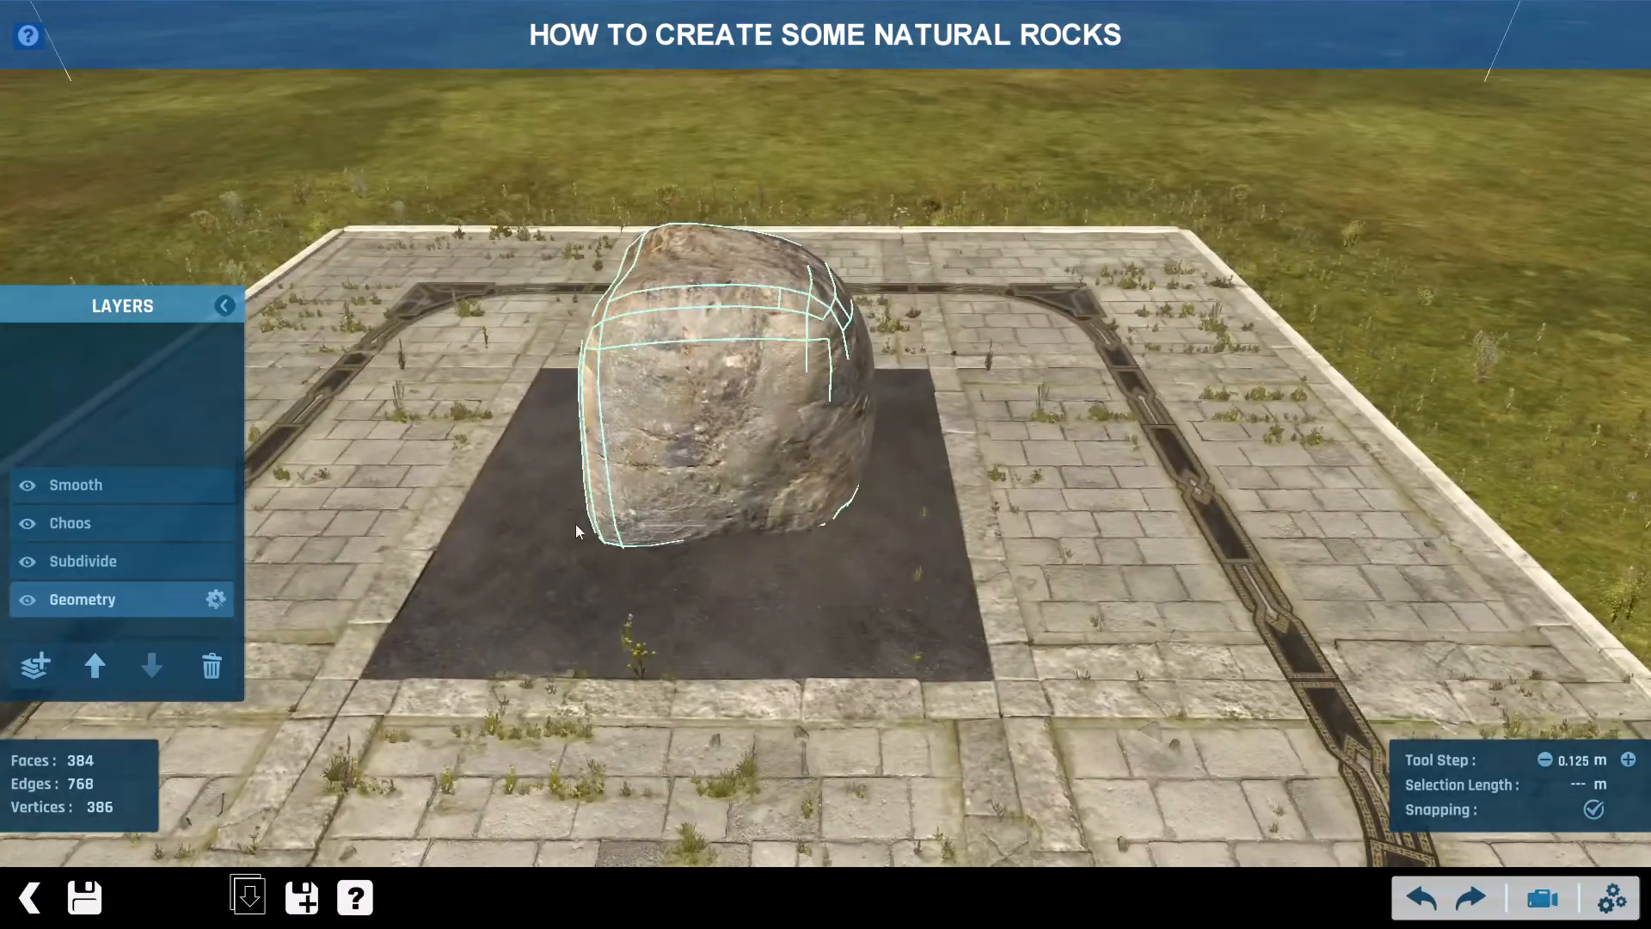
click(216, 599)
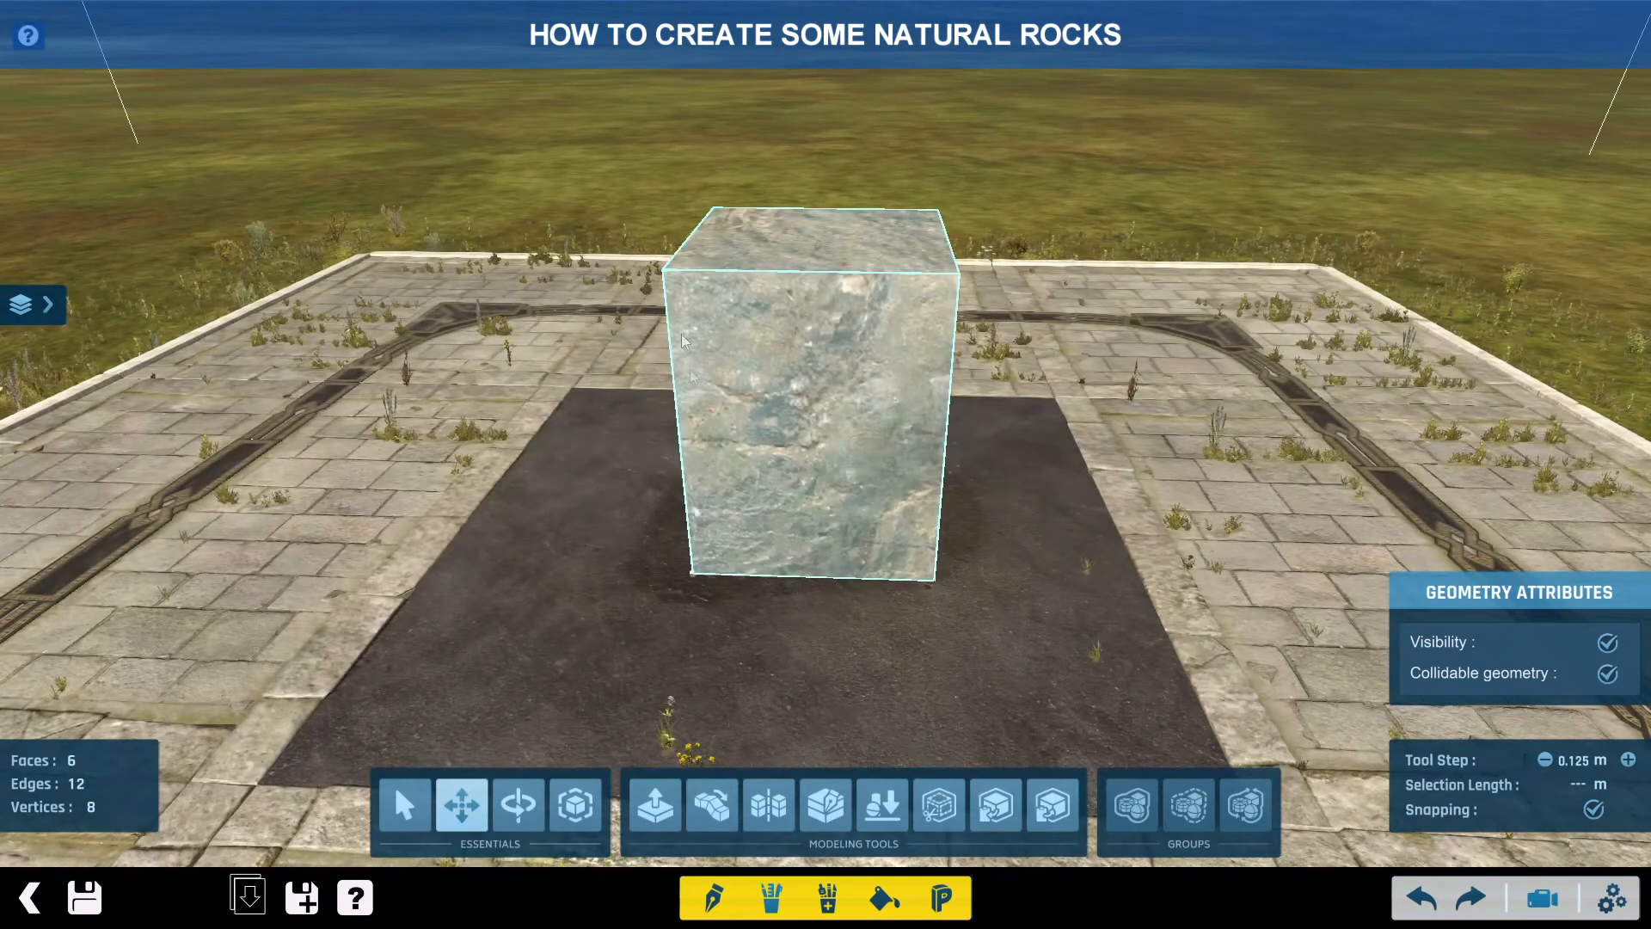
middle_drag(682, 335, 746, 331)
click(41, 306)
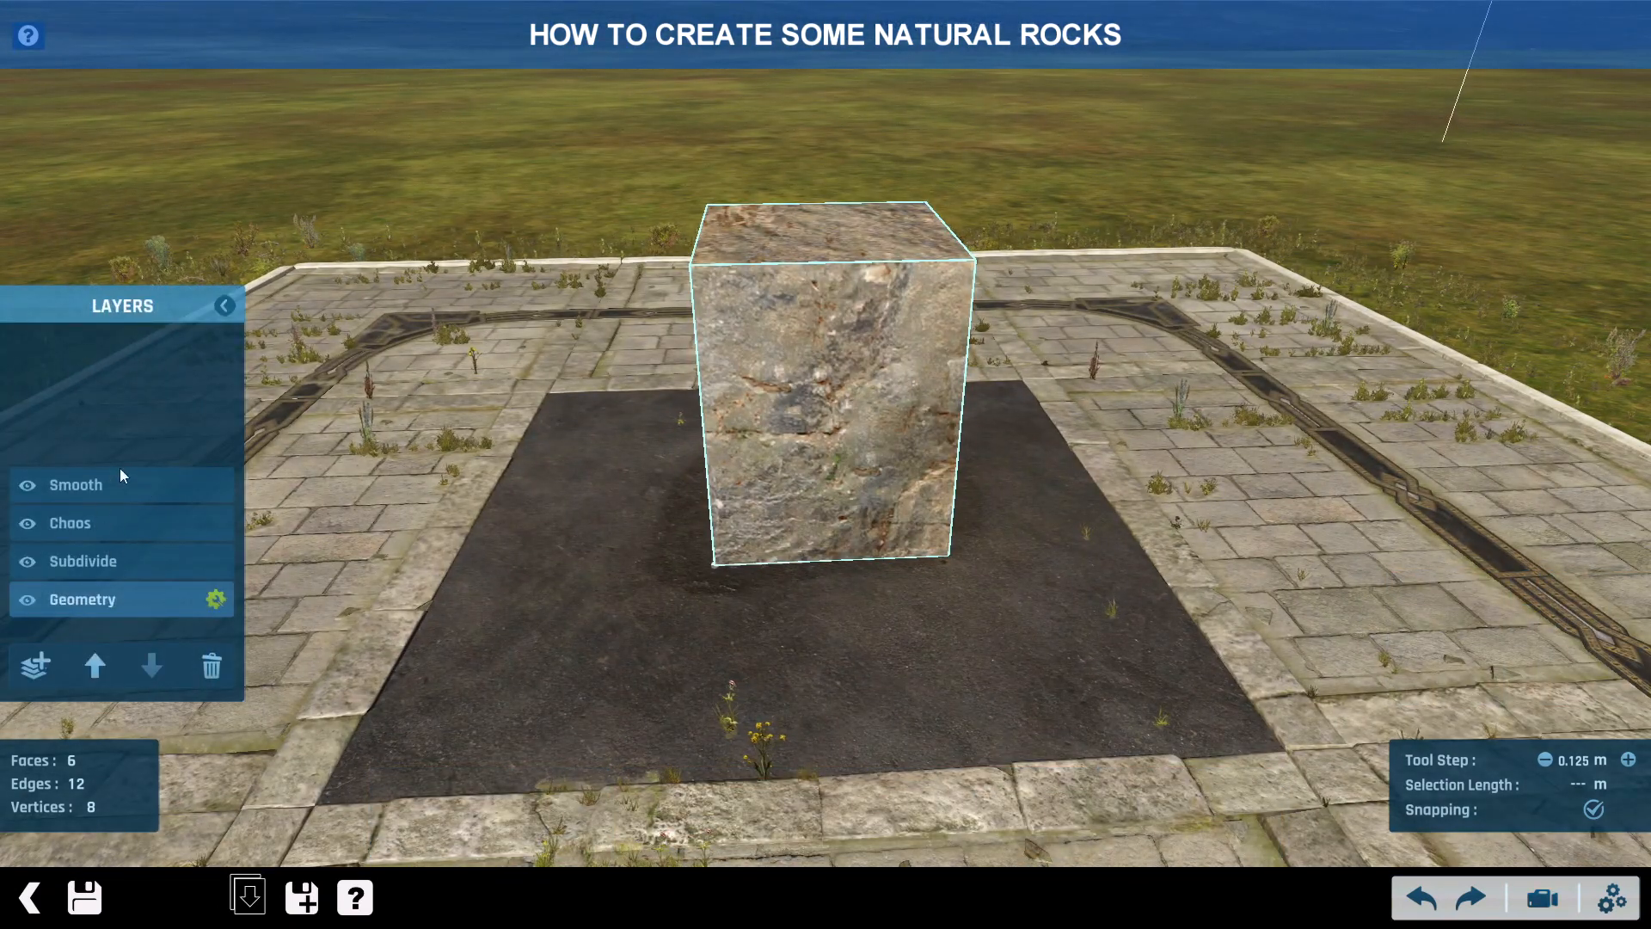
click(216, 599)
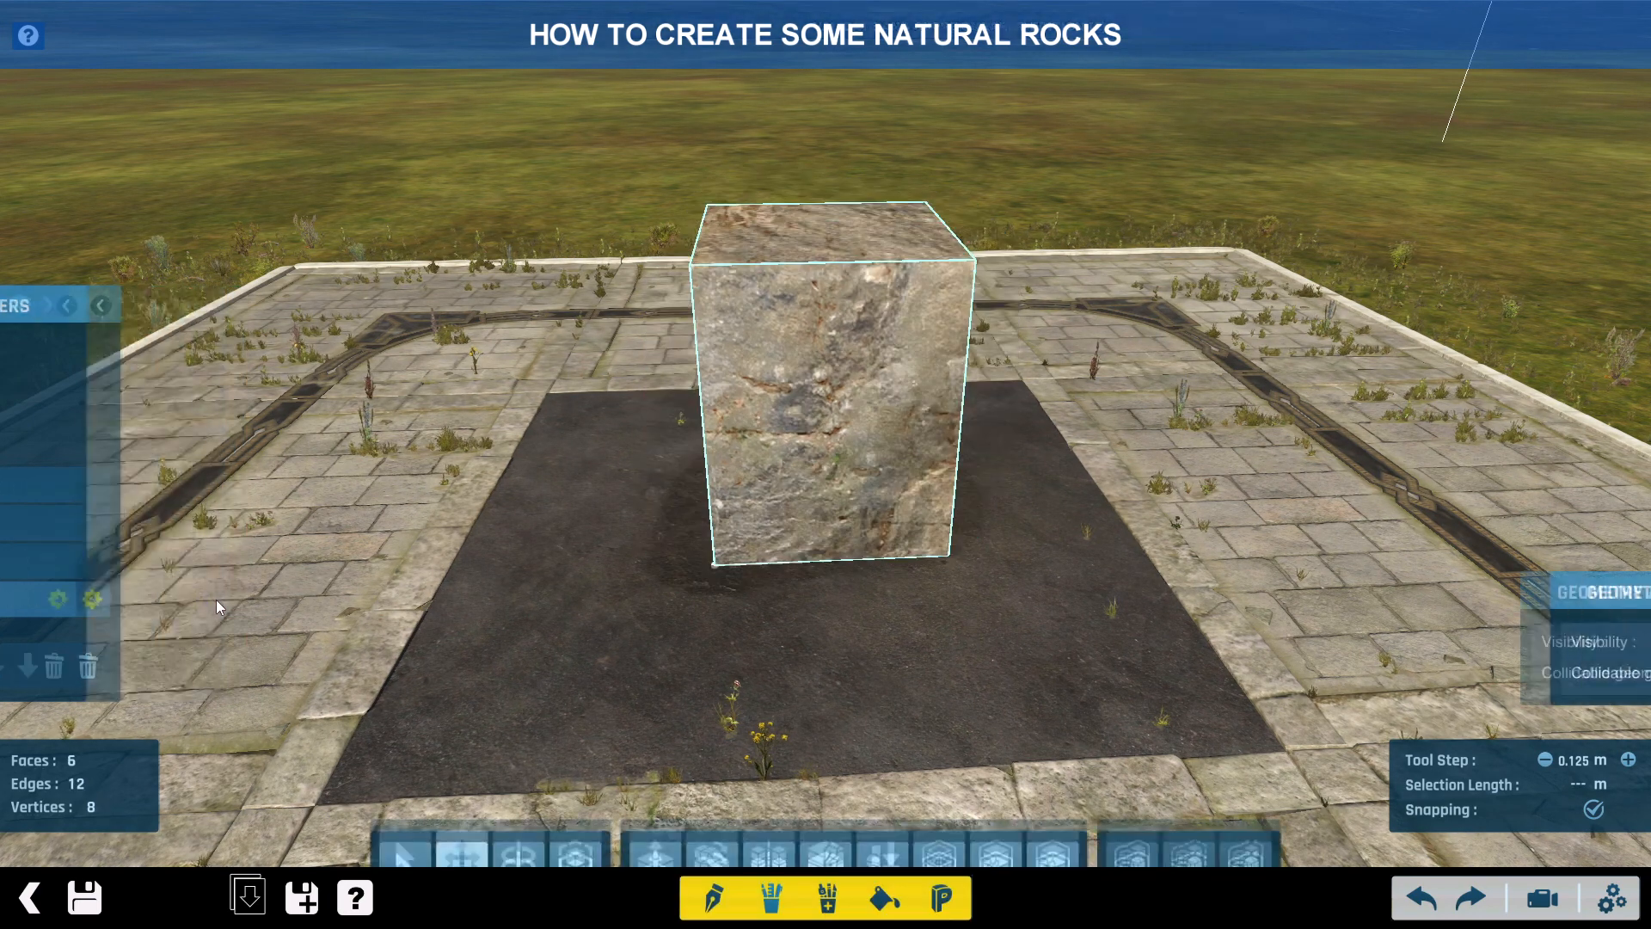
middle_drag(1057, 490, 923, 499)
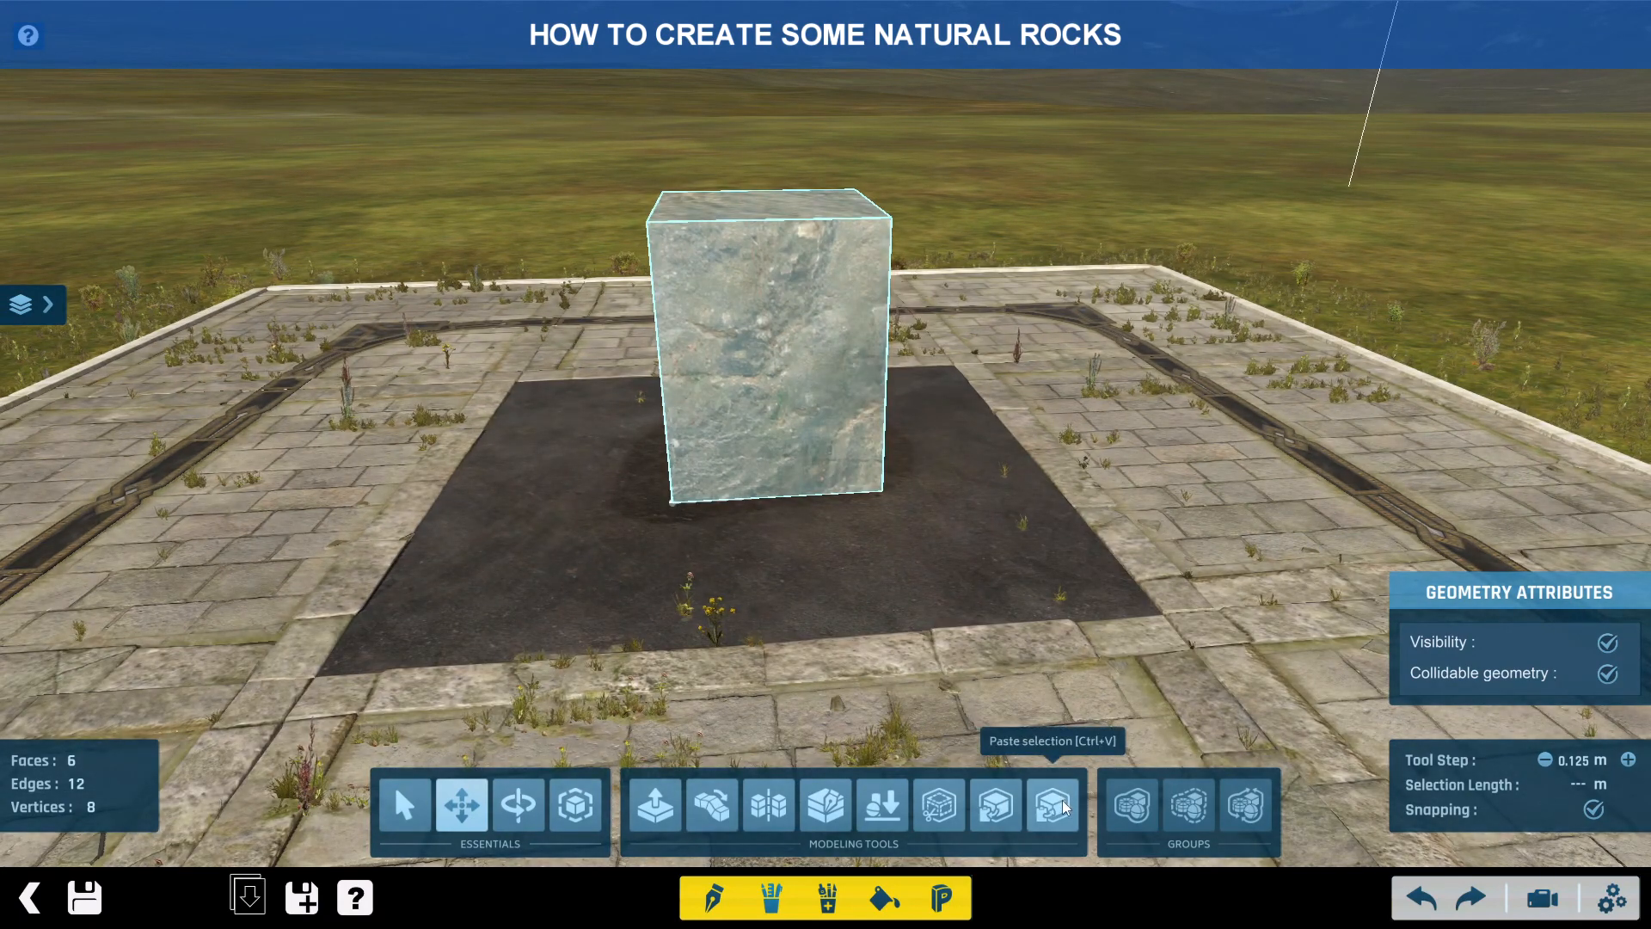
- Copy the base cube and paste a duplicate beside it, moved so that the two blocks partly overlap
click(999, 807)
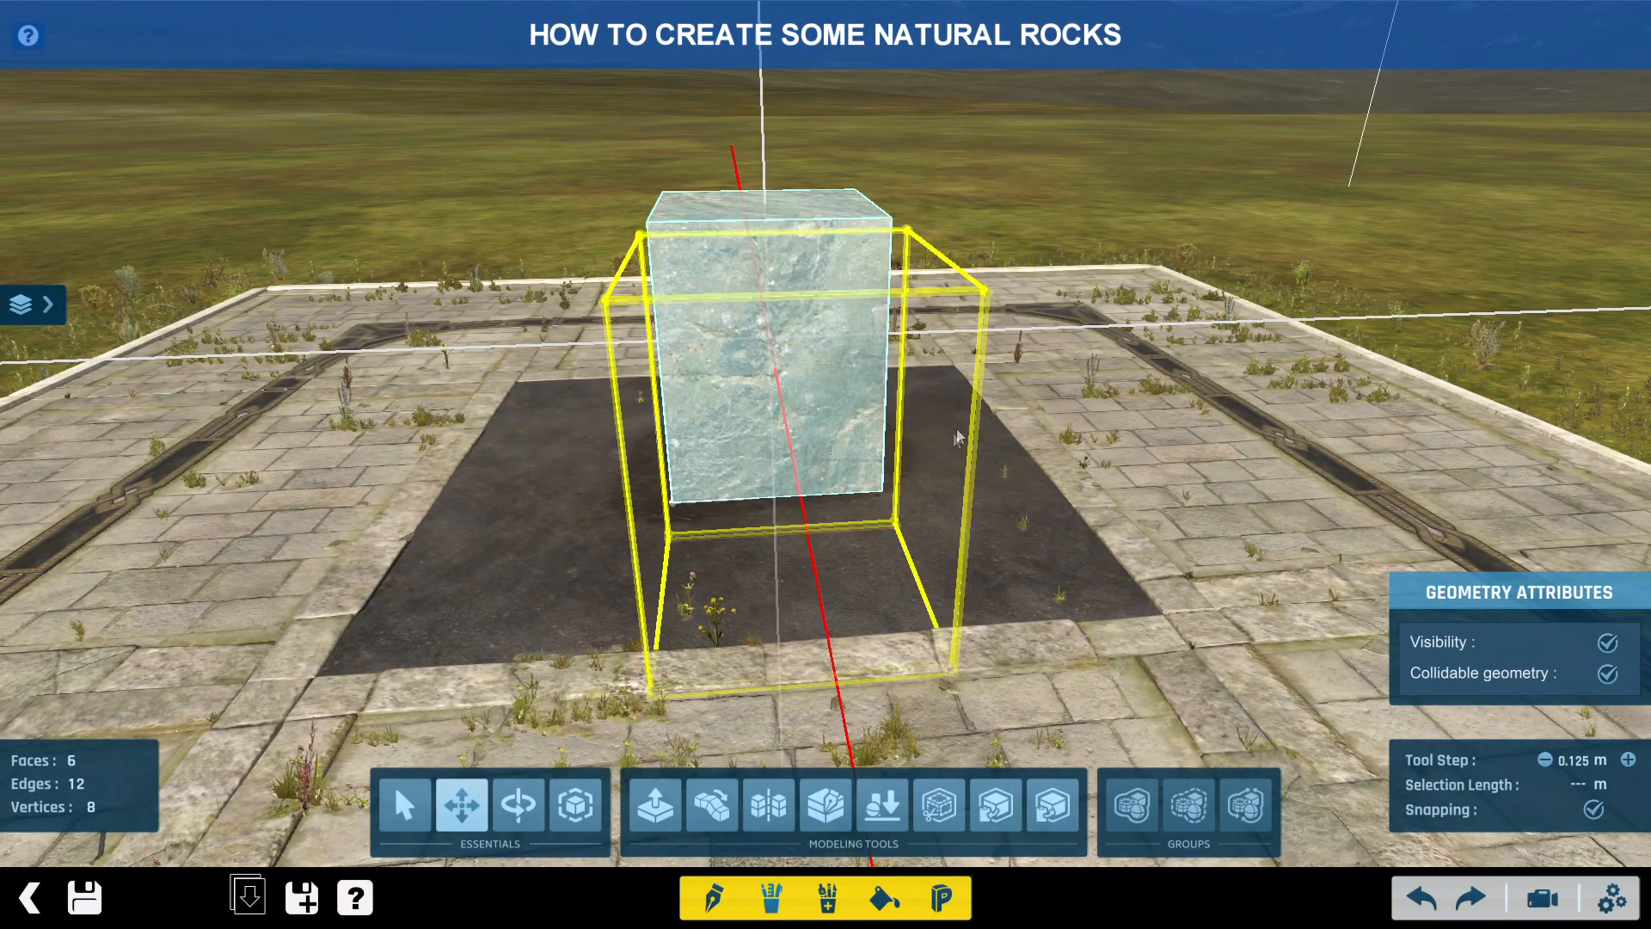
click(909, 548)
middle_drag(912, 548, 1028, 628)
drag(935, 612, 930, 533)
middle_drag(925, 563, 1078, 545)
click(1078, 545)
click(1005, 472)
click(886, 430)
mouse_move(886, 430)
middle_down()
mouse_move(746, 444)
mouse_move(972, 404)
mouse_move(899, 410)
middle_up()
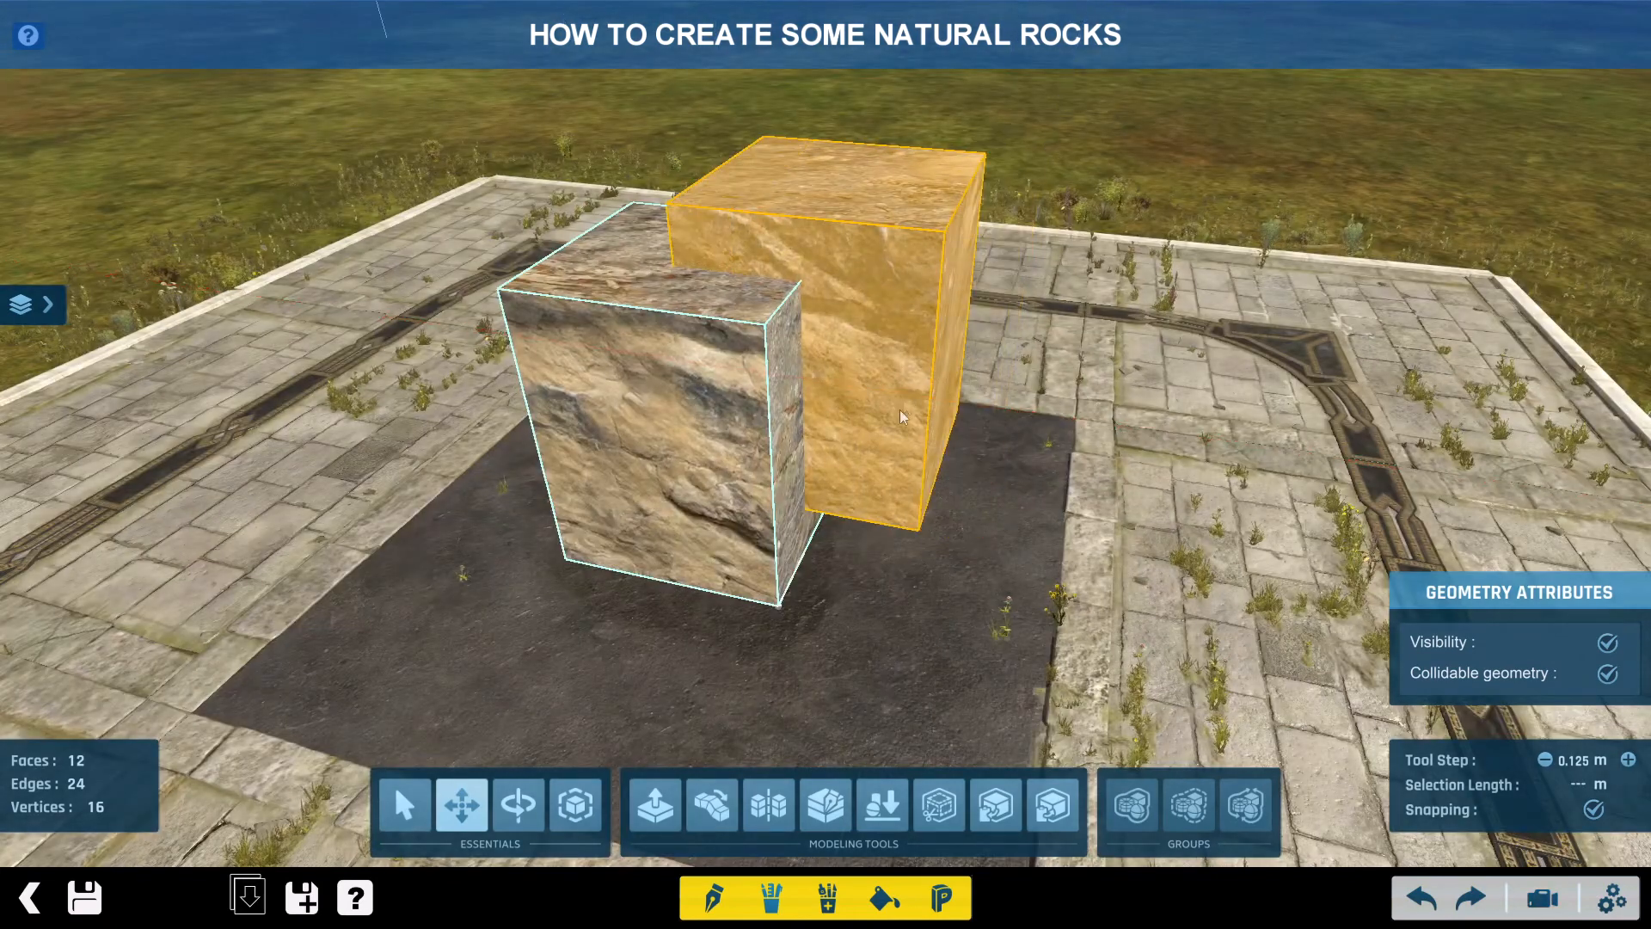
click(900, 410)
middle_drag(876, 488, 826, 460)
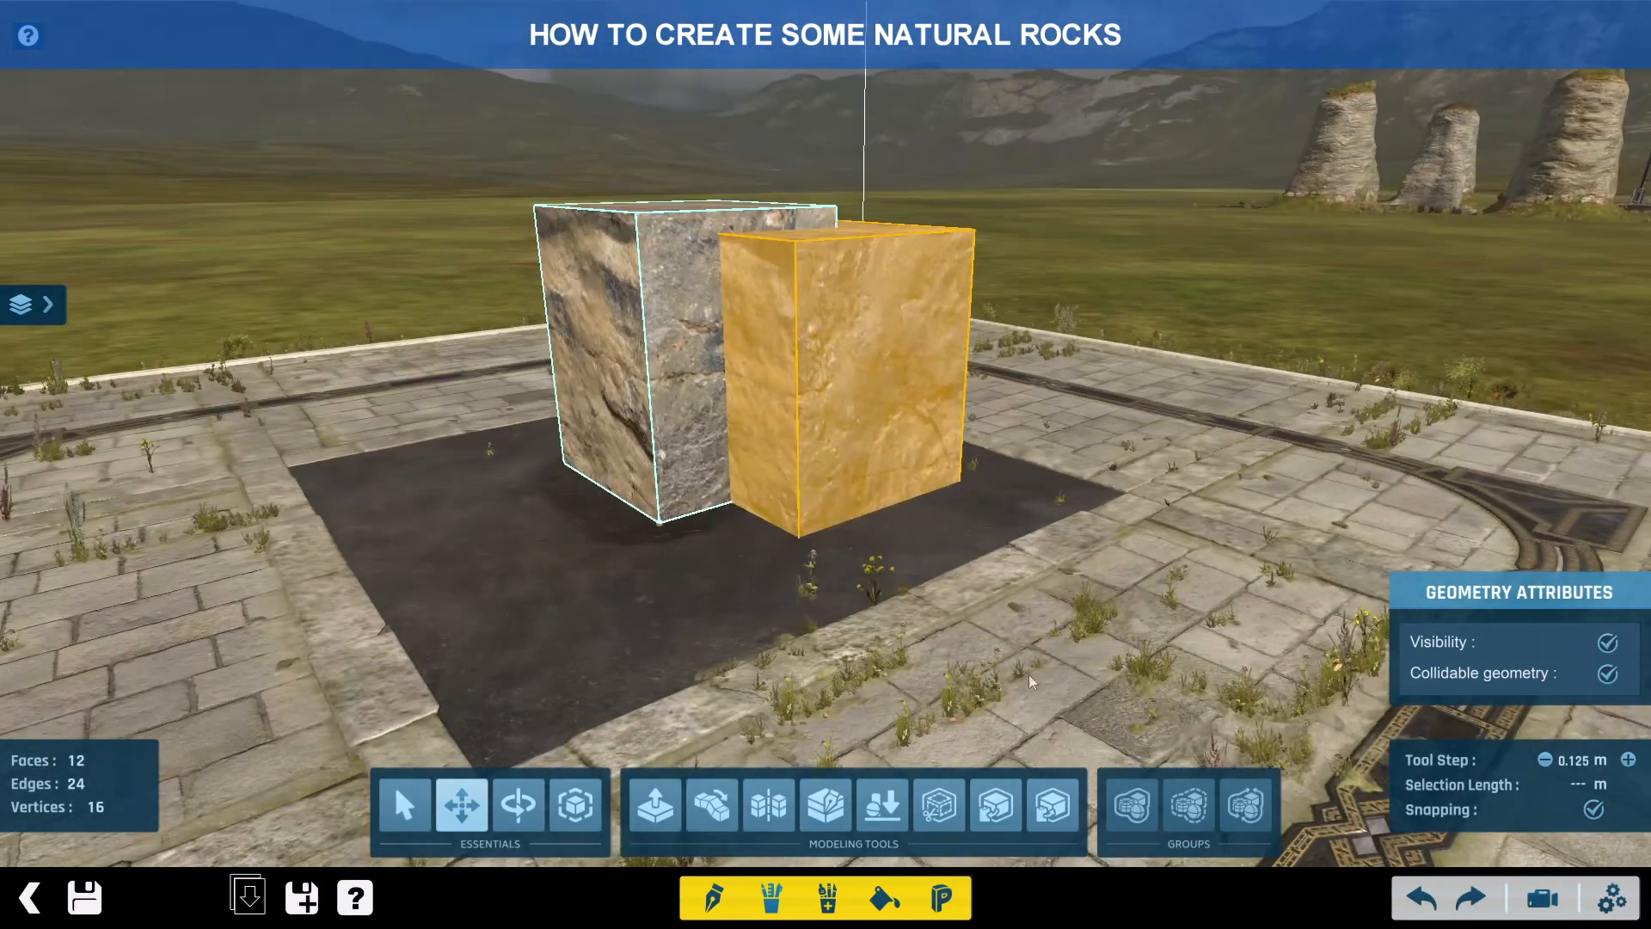
- Paste a third block beside the second and move it into the row, overlapping its neighbour and sitting slightly lower
click(912, 447)
middle_drag(1049, 465, 852, 593)
click(618, 633)
middle_drag(617, 633, 874, 590)
middle_drag(989, 688, 774, 551)
click(772, 441)
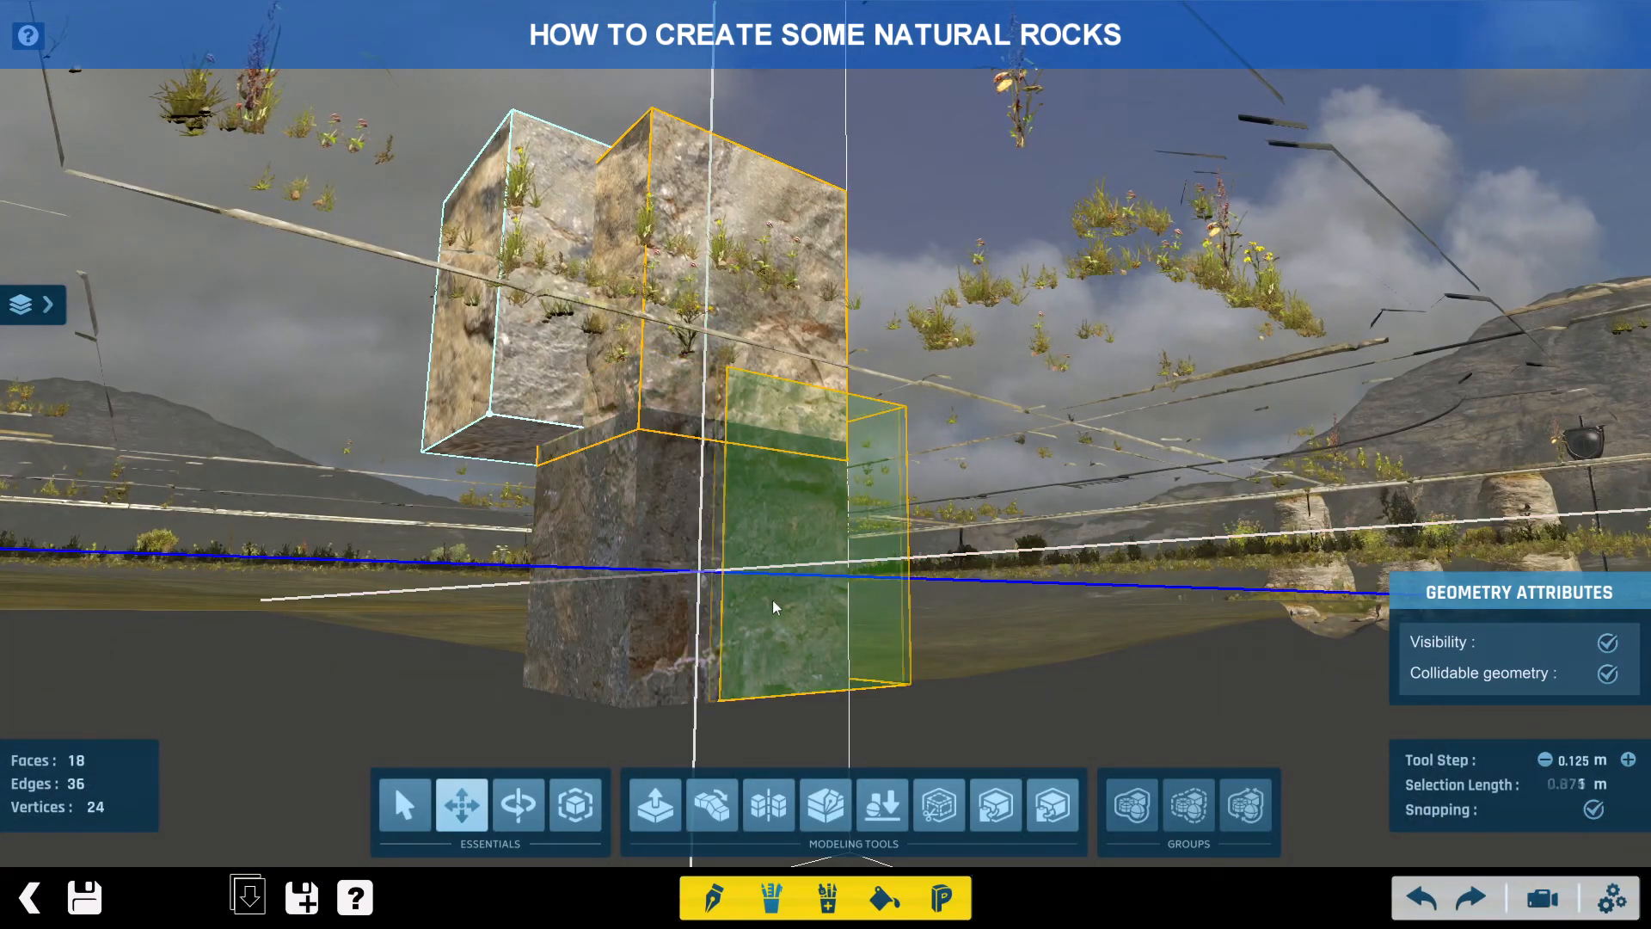
middle_drag(782, 596, 800, 637)
drag(800, 637, 794, 512)
middle_drag(795, 512, 884, 575)
drag(884, 575, 931, 530)
middle_drag(930, 529, 957, 510)
drag(957, 509, 968, 483)
middle_drag(969, 484, 908, 503)
drag(908, 503, 865, 487)
middle_drag(866, 486, 989, 688)
- Copy and paste a fourth block next to the third and lower it into the ground
click(995, 799)
click(1052, 800)
scroll(1019, 533, down, 2)
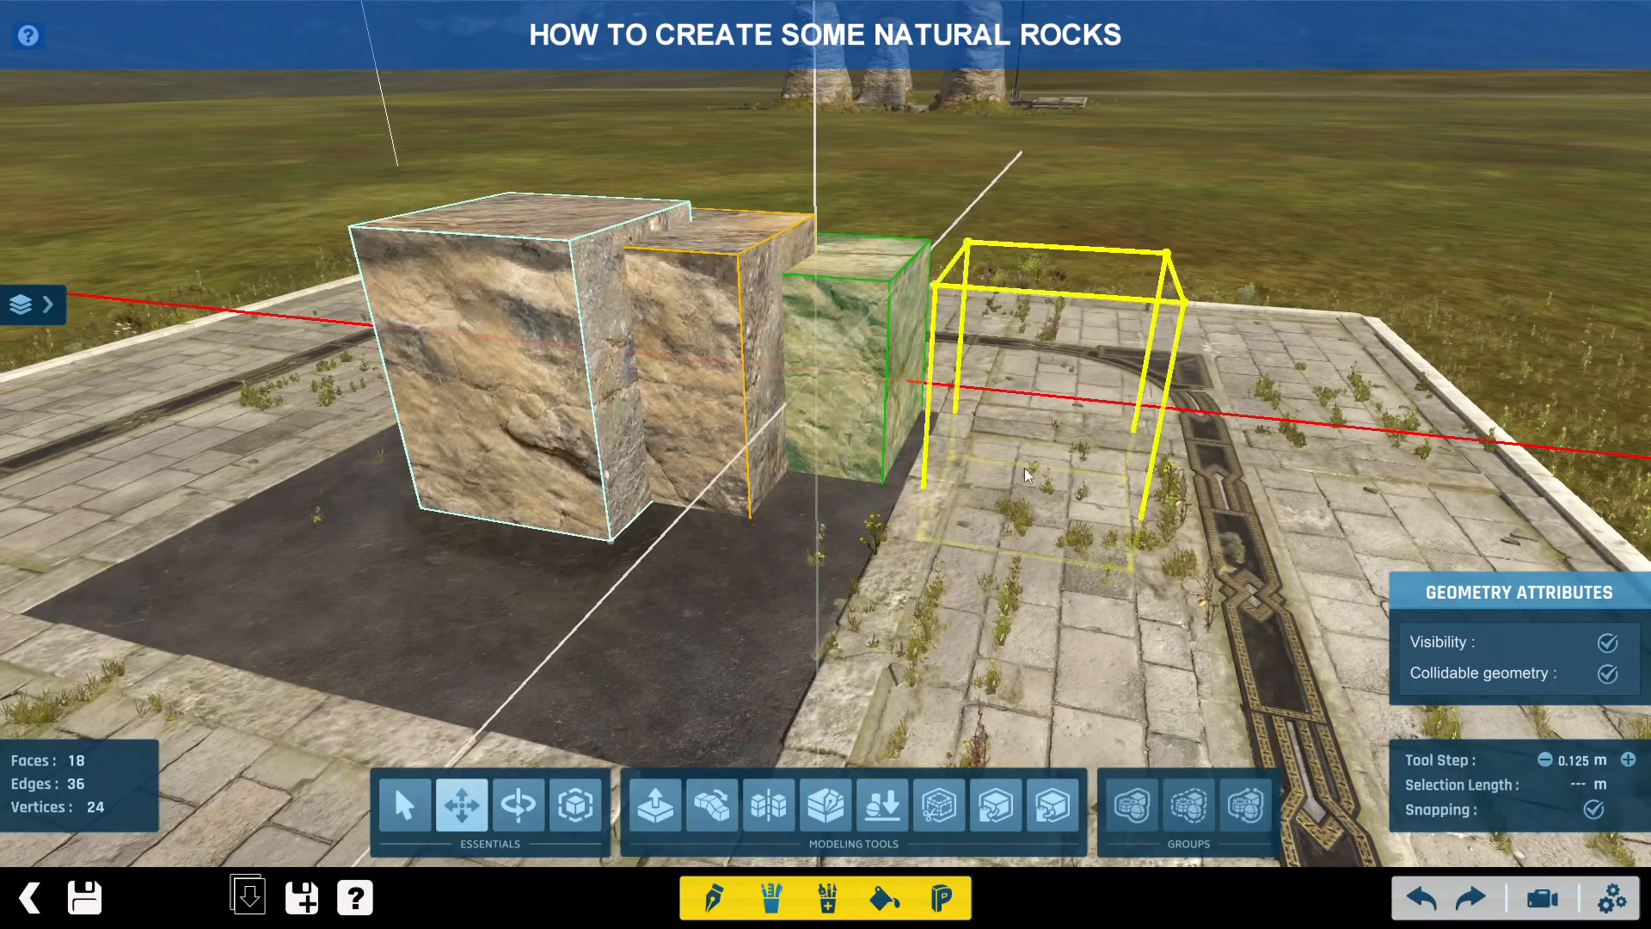
click(931, 443)
middle_drag(931, 442, 973, 426)
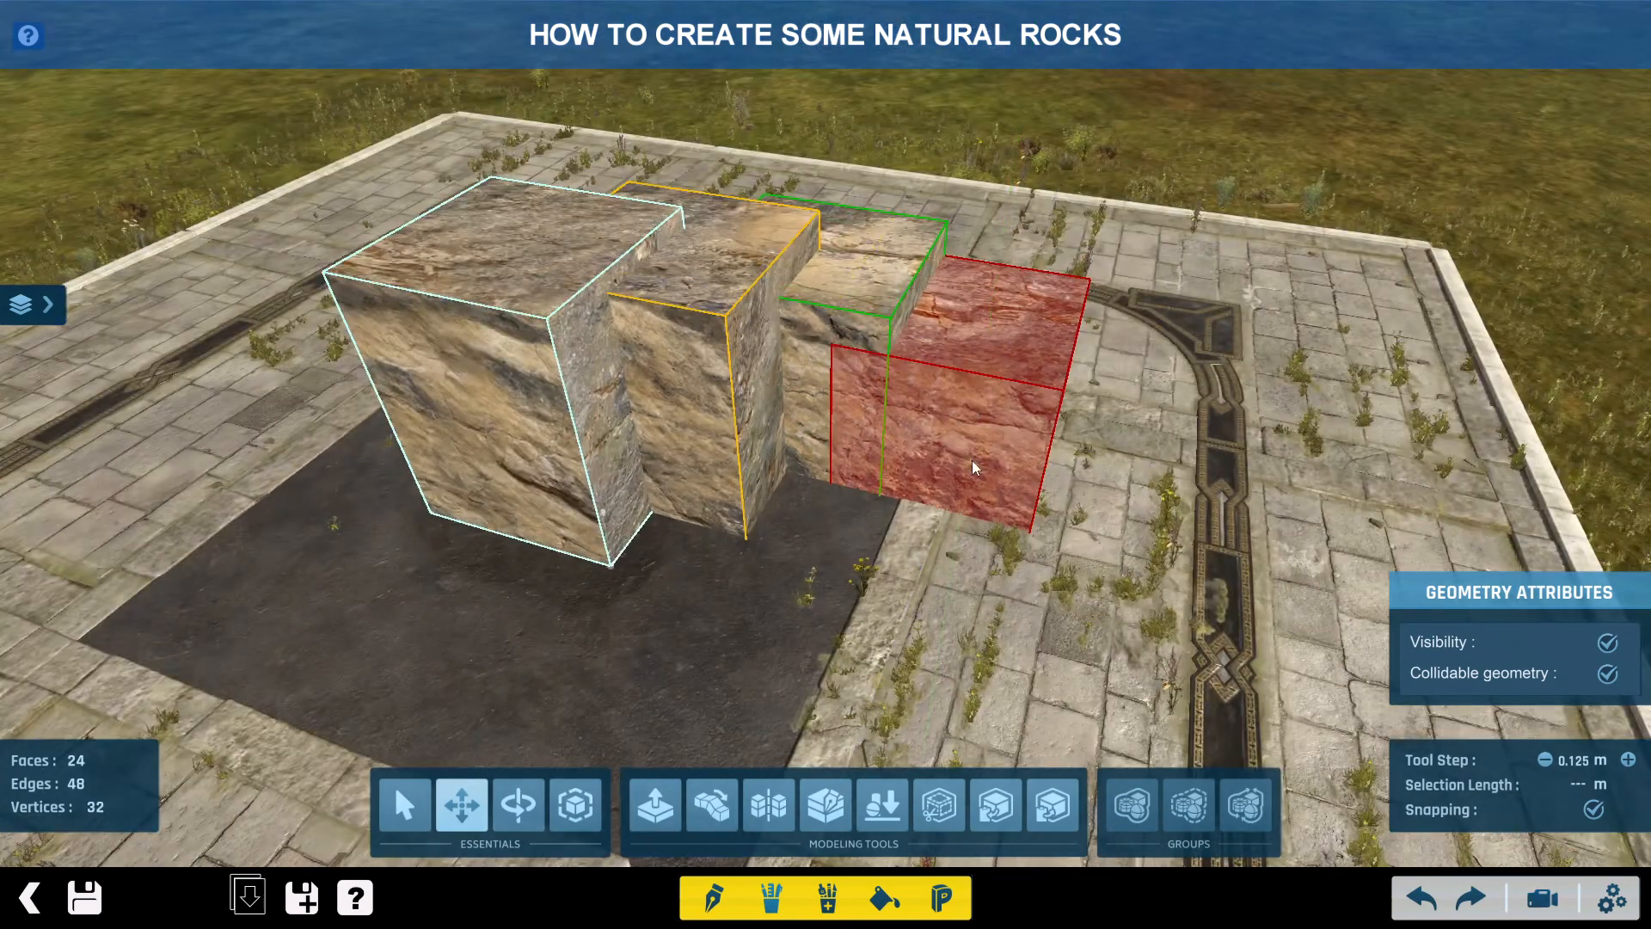
click(971, 461)
middle_drag(1011, 421, 952, 405)
drag(952, 406, 958, 447)
- Shift the fourth block against the third and scale it up until it is taller than all the others
middle_drag(1018, 440, 805, 495)
drag(805, 495, 873, 404)
middle_drag(972, 484, 922, 443)
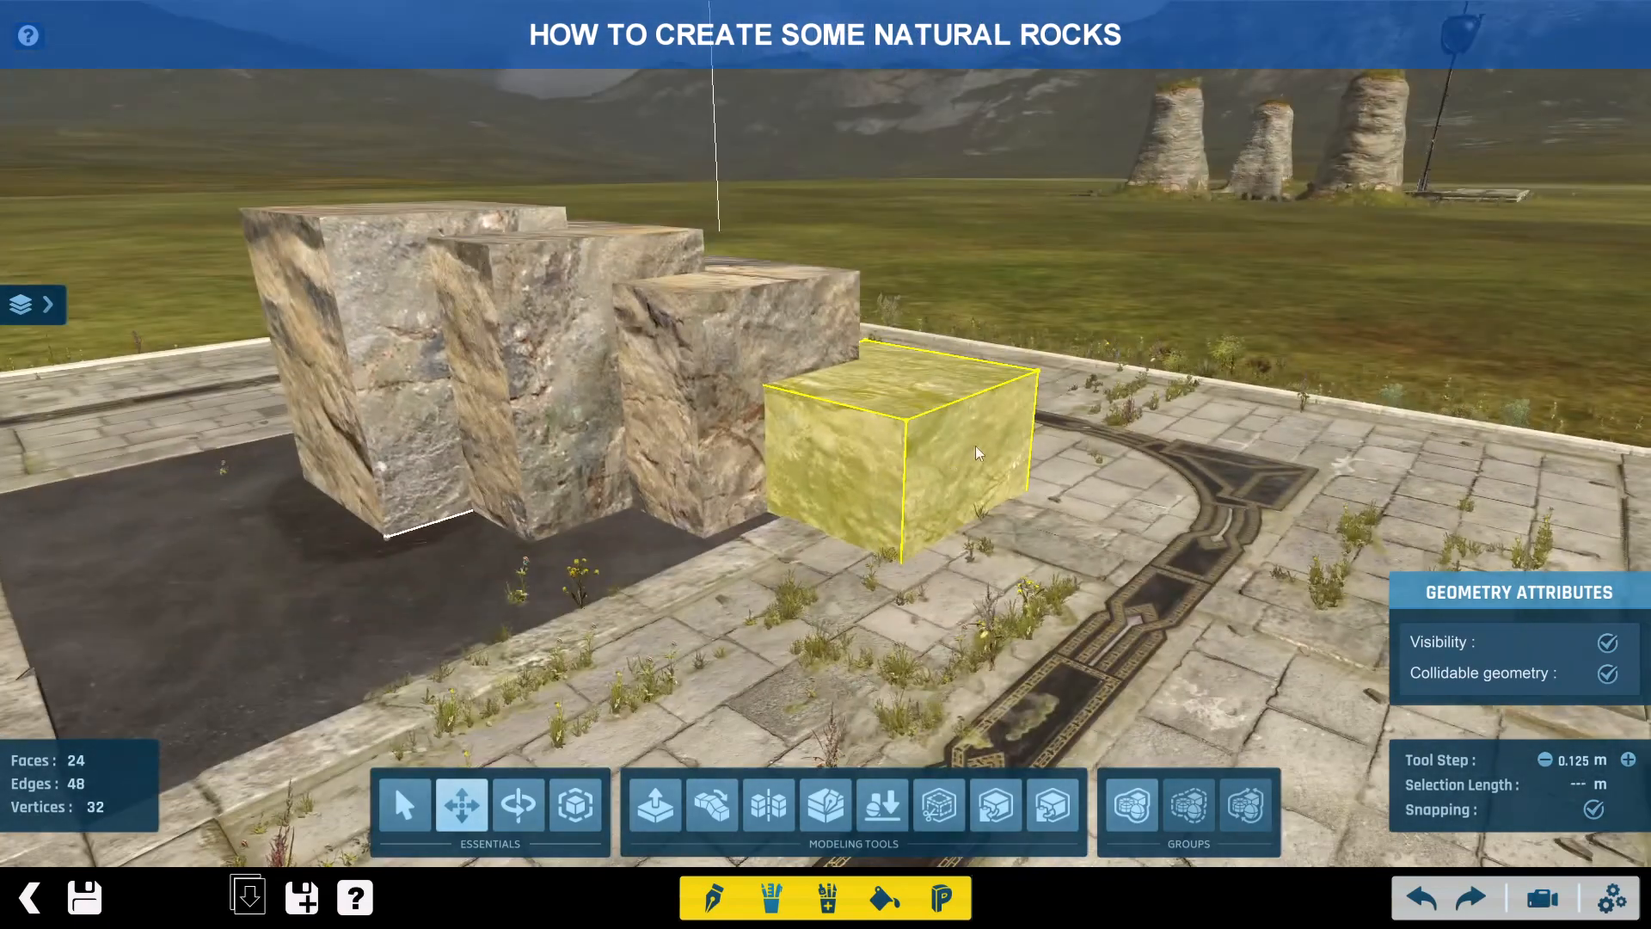
key(r)
drag(1044, 374, 1270, 178)
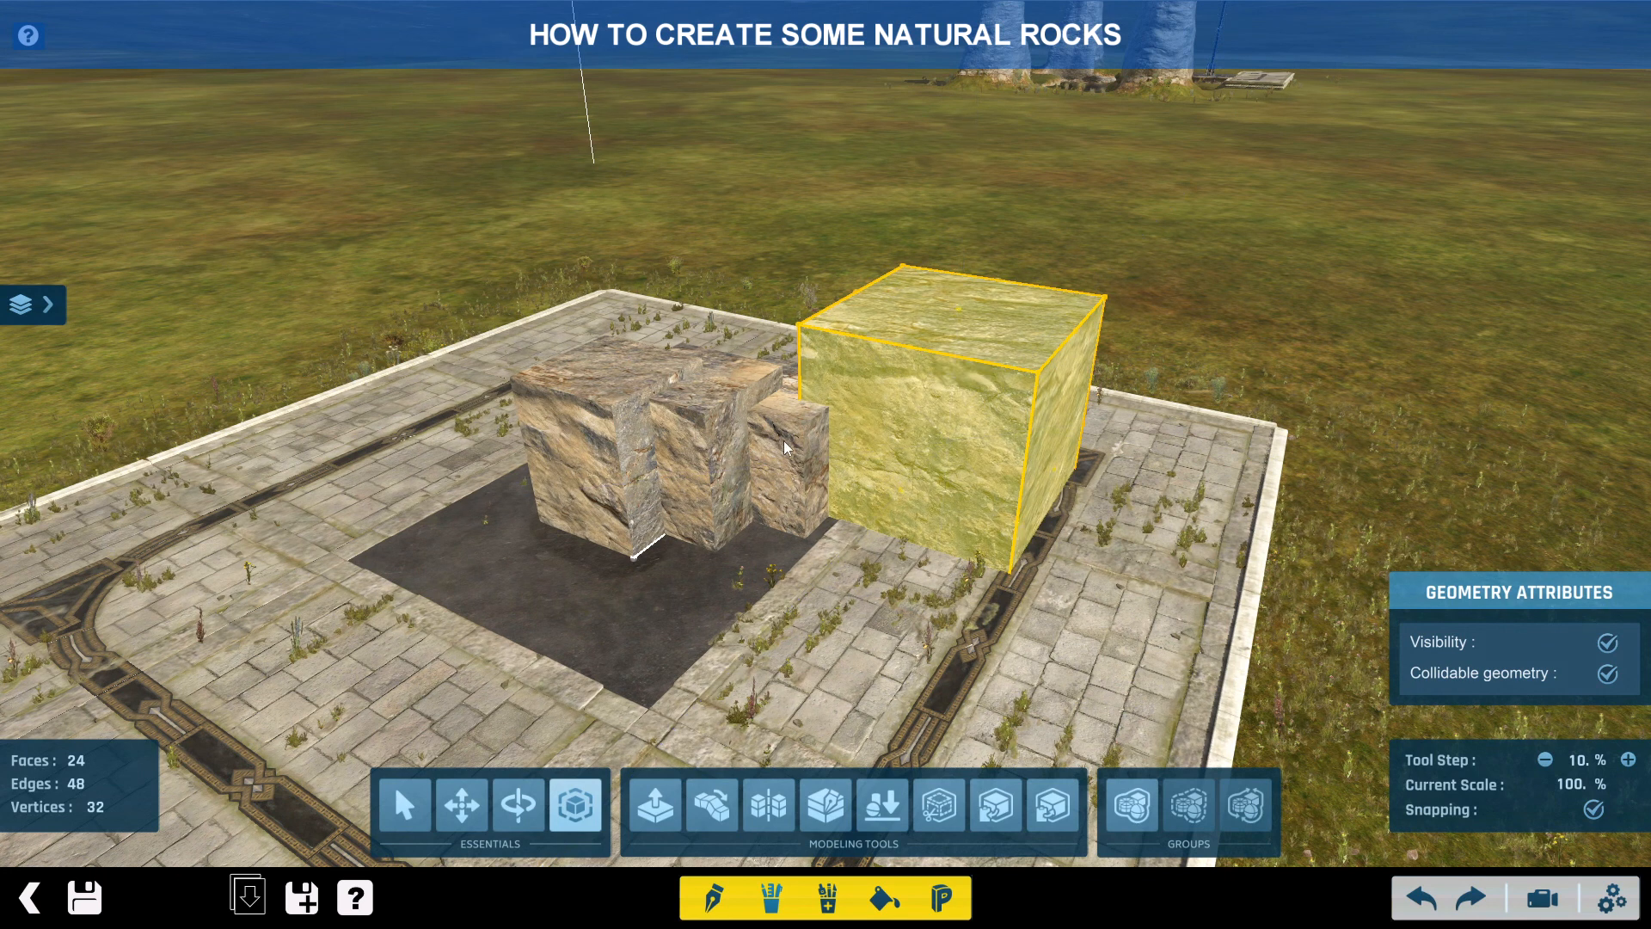
- Duplicate the third block and place the copy at the foot of the large block, partly sunk into it
click(462, 804)
click(796, 467)
click(1044, 804)
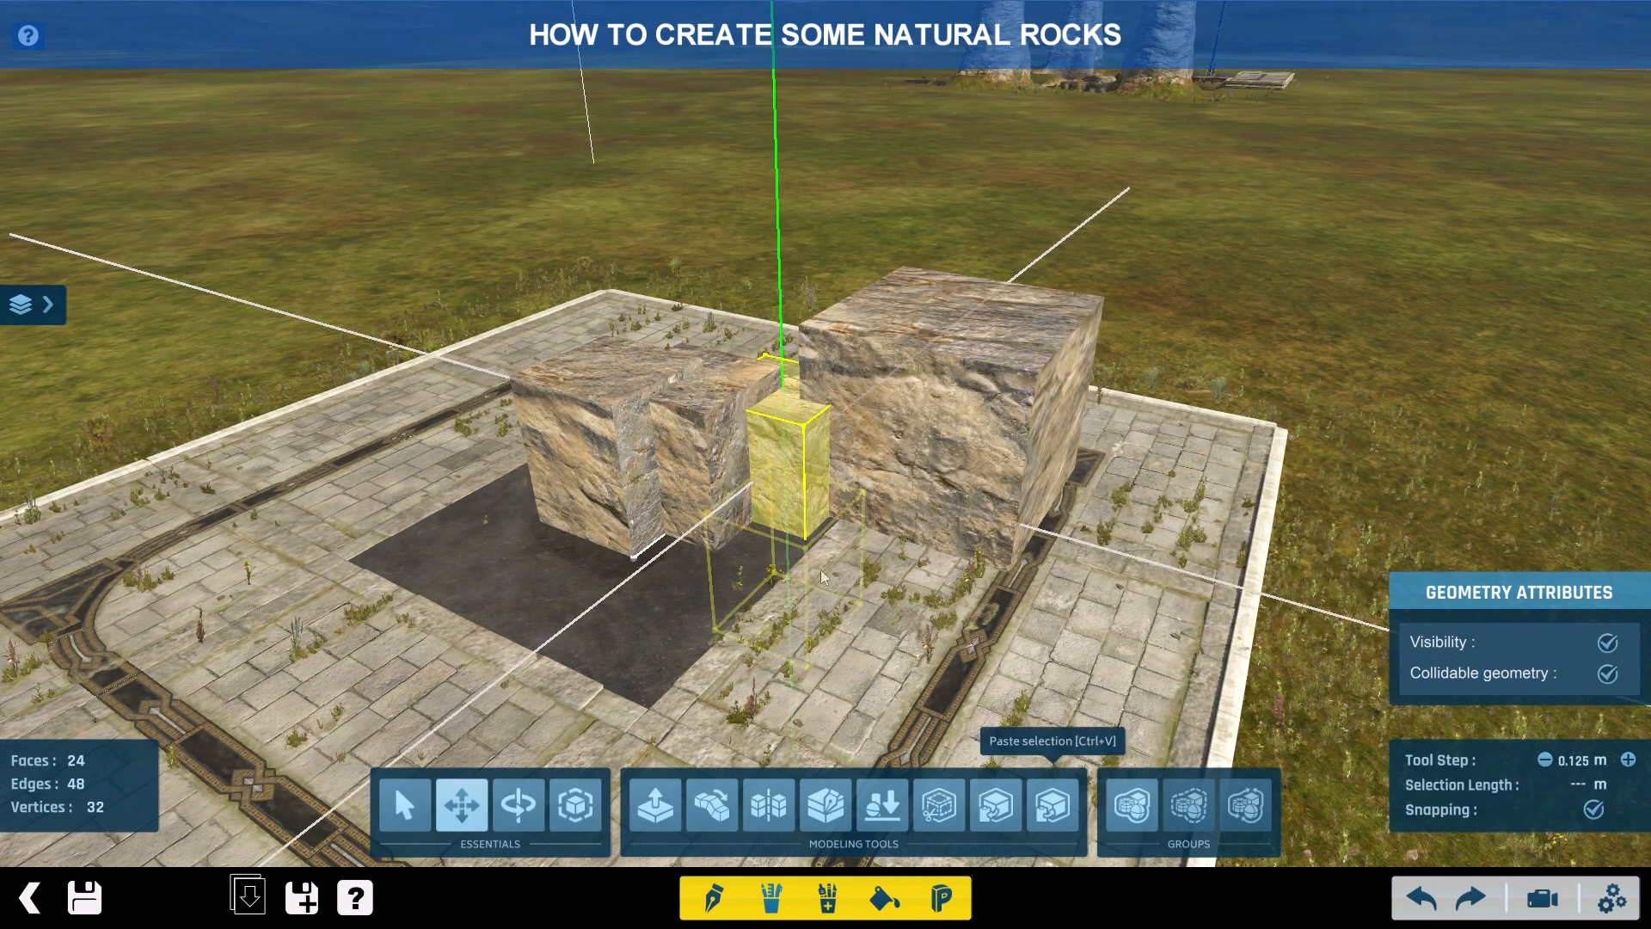
click(977, 543)
right_drag(1071, 533, 999, 503)
drag(1053, 430, 891, 524)
key(r)
click(462, 824)
right_drag(891, 525, 908, 509)
drag(908, 509, 895, 521)
- Preview the Smooth layer's effect on the blocks and return to editing the Geometry layer
click(43, 308)
click(196, 486)
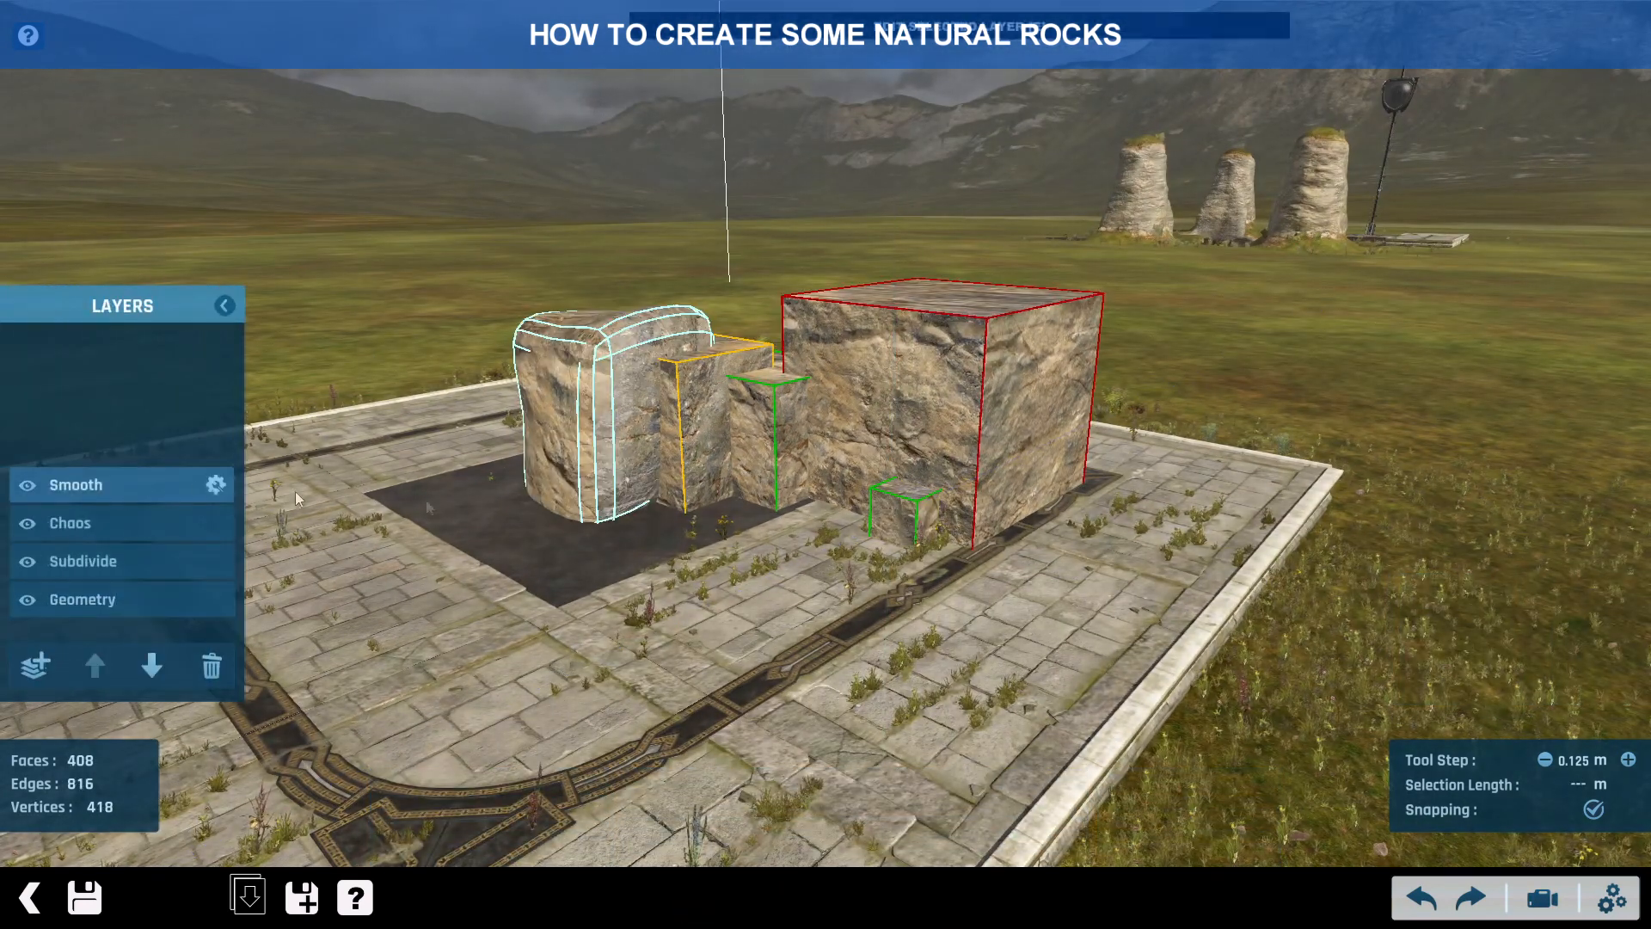
right_drag(607, 515, 705, 465)
click(170, 611)
click(215, 600)
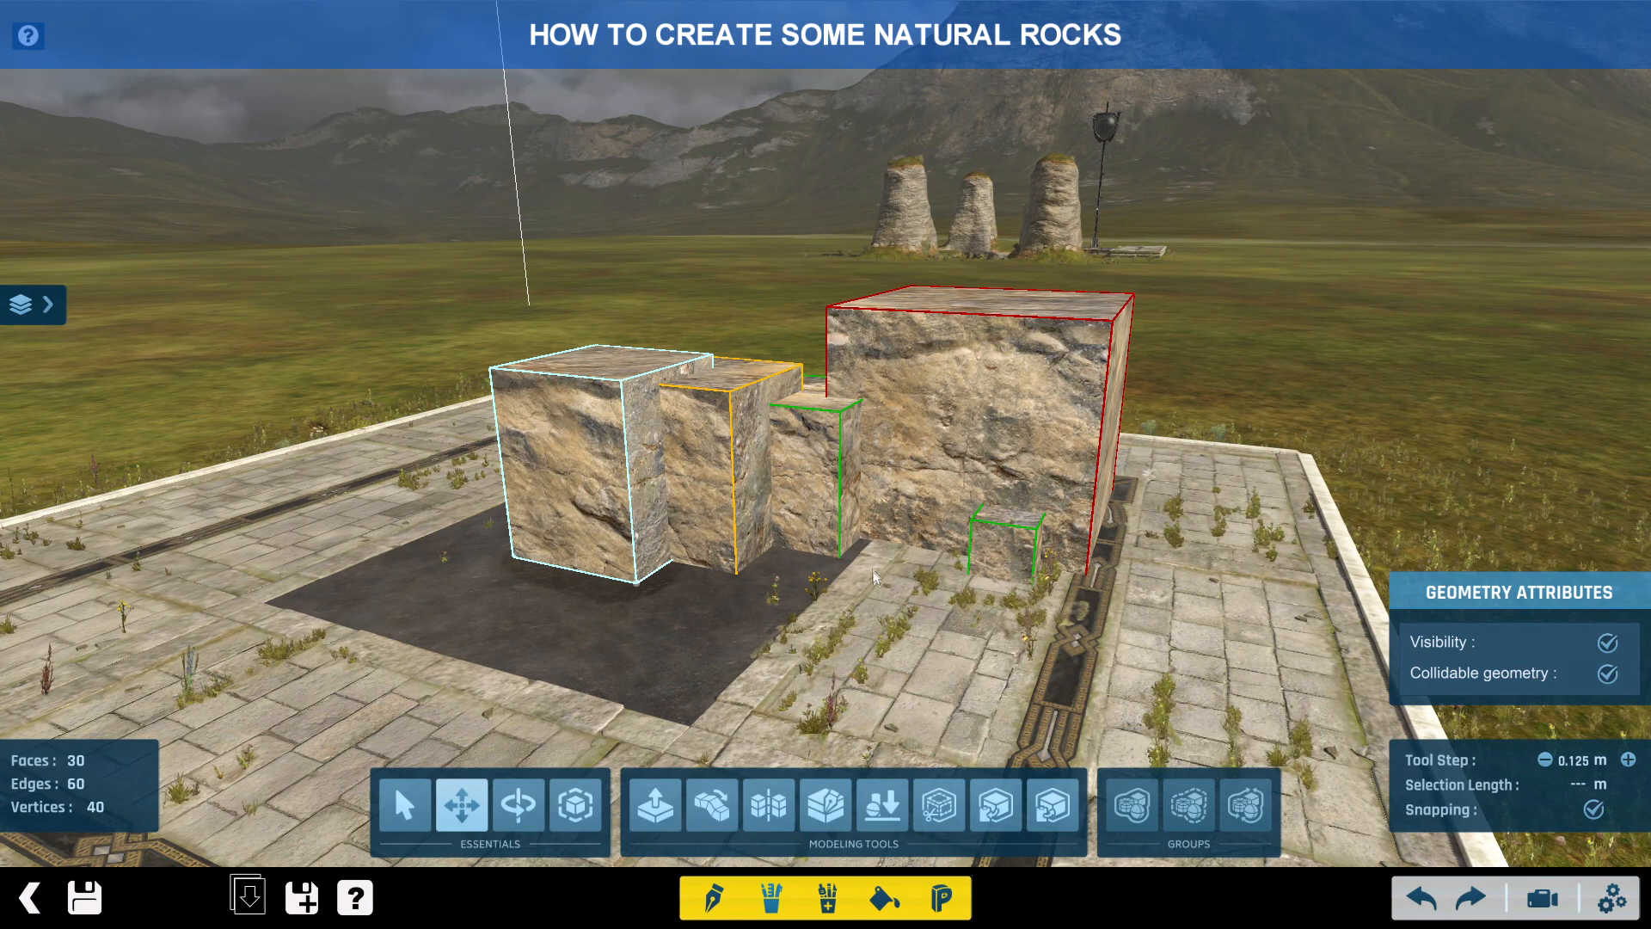
- Select all the blocks in the Geometry layer and change them to one shared group
key(ctrl+a)
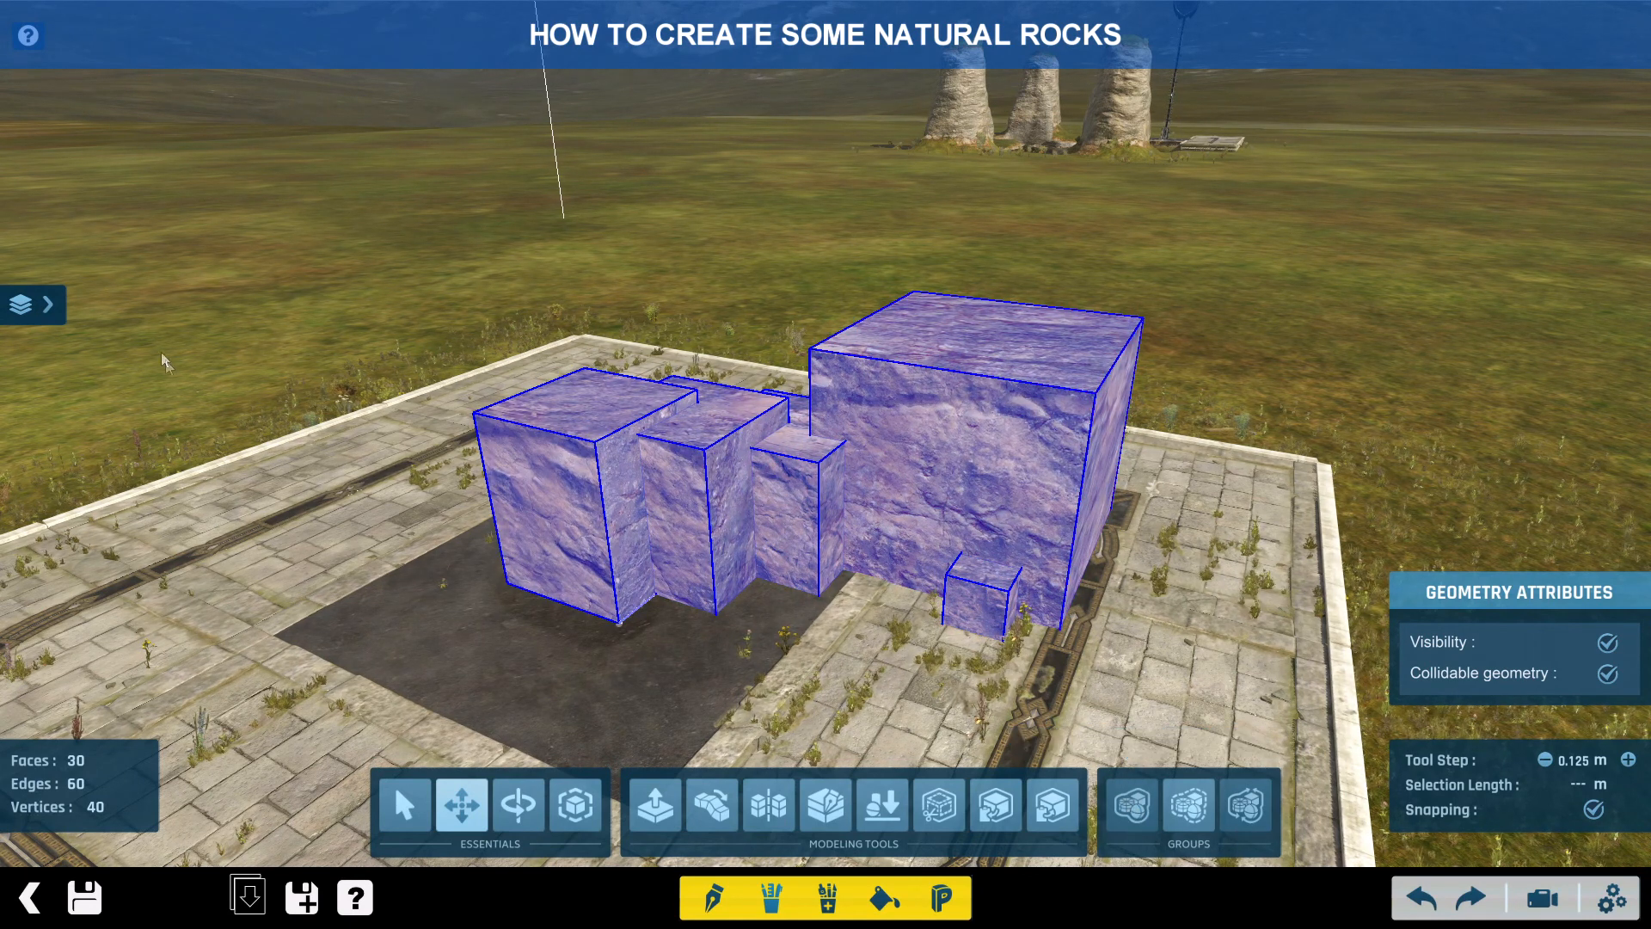
click(47, 306)
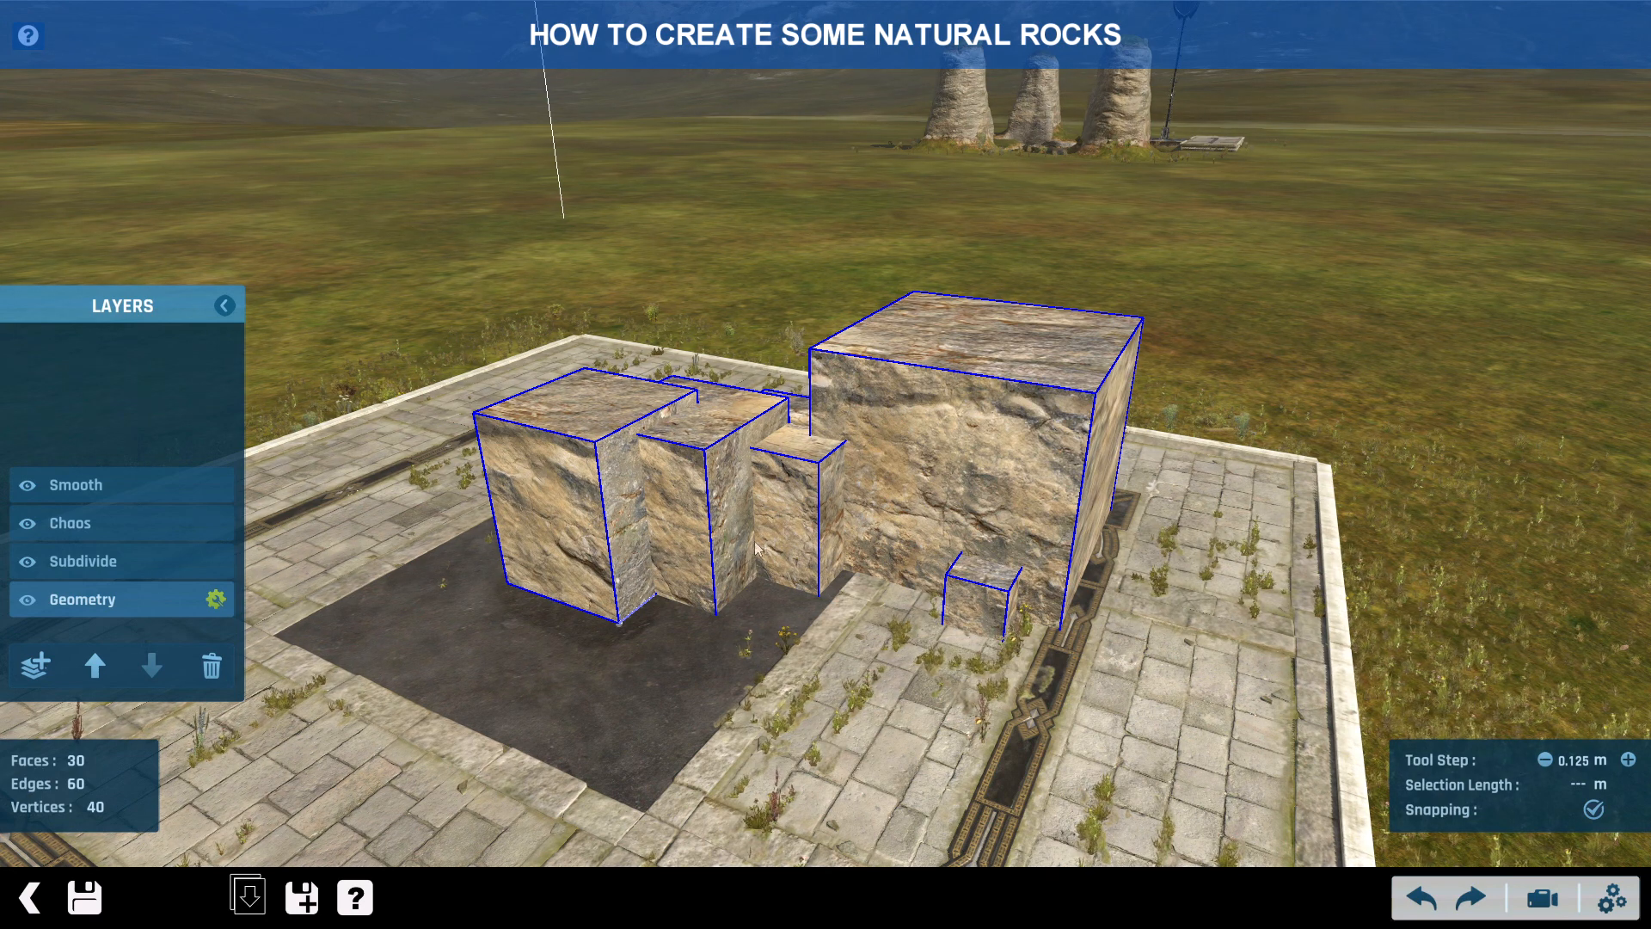
middle_drag(878, 487, 987, 478)
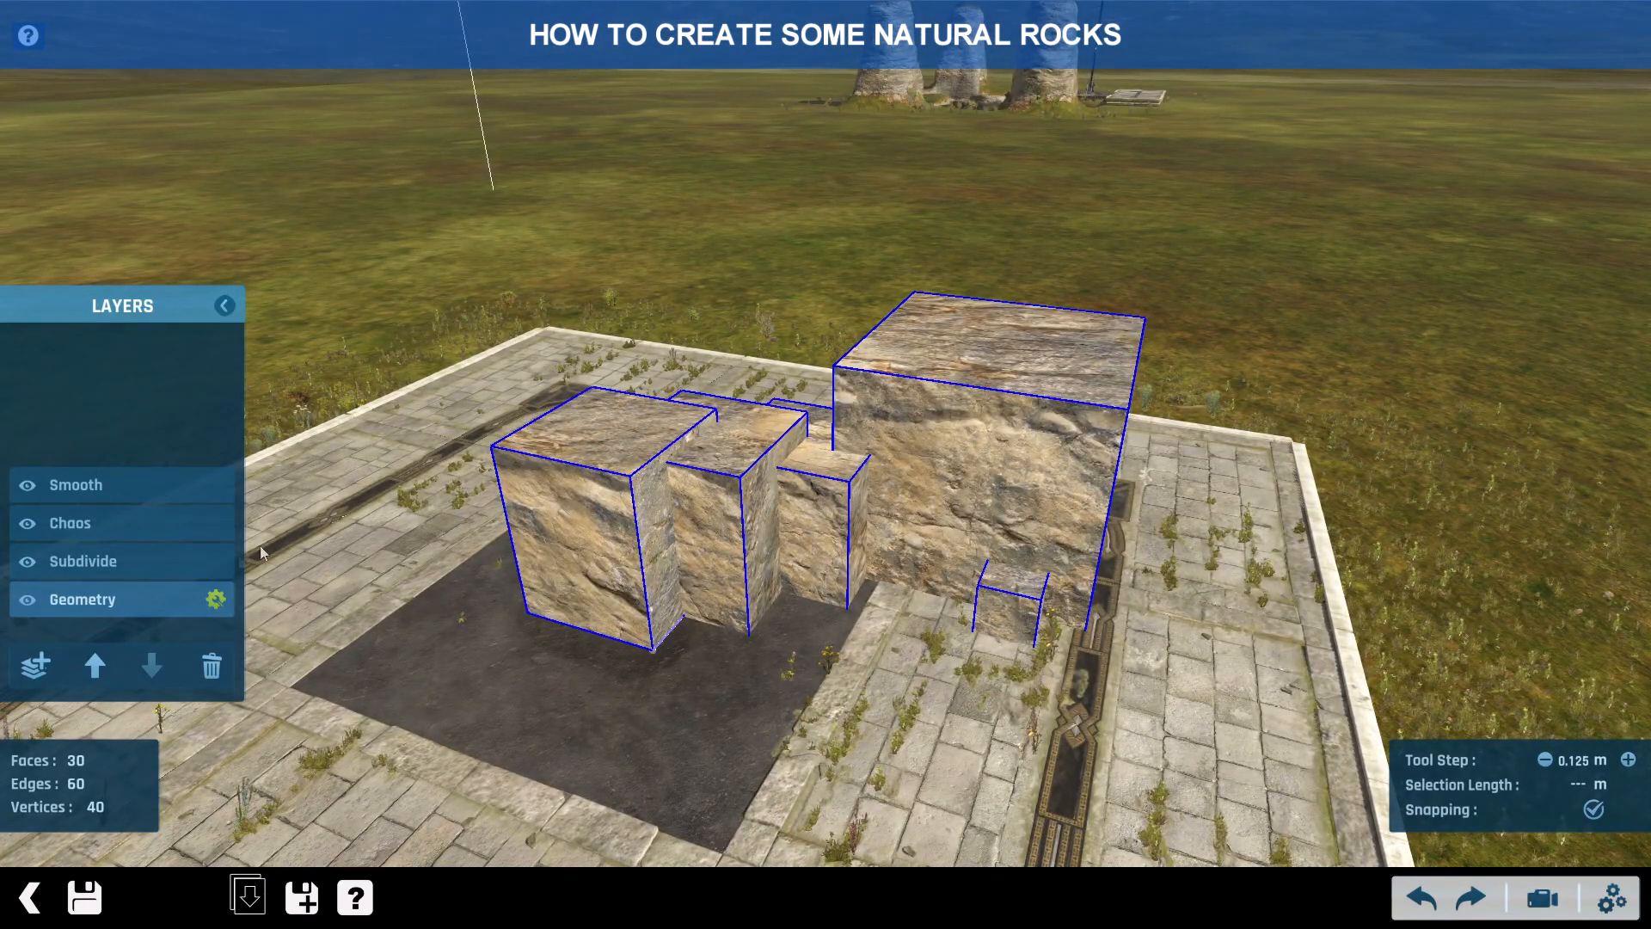
- Compare the Smooth layer's result with the regrouped blocks in the Geometry layer, reselecting all blocks to check their grouping
click(143, 476)
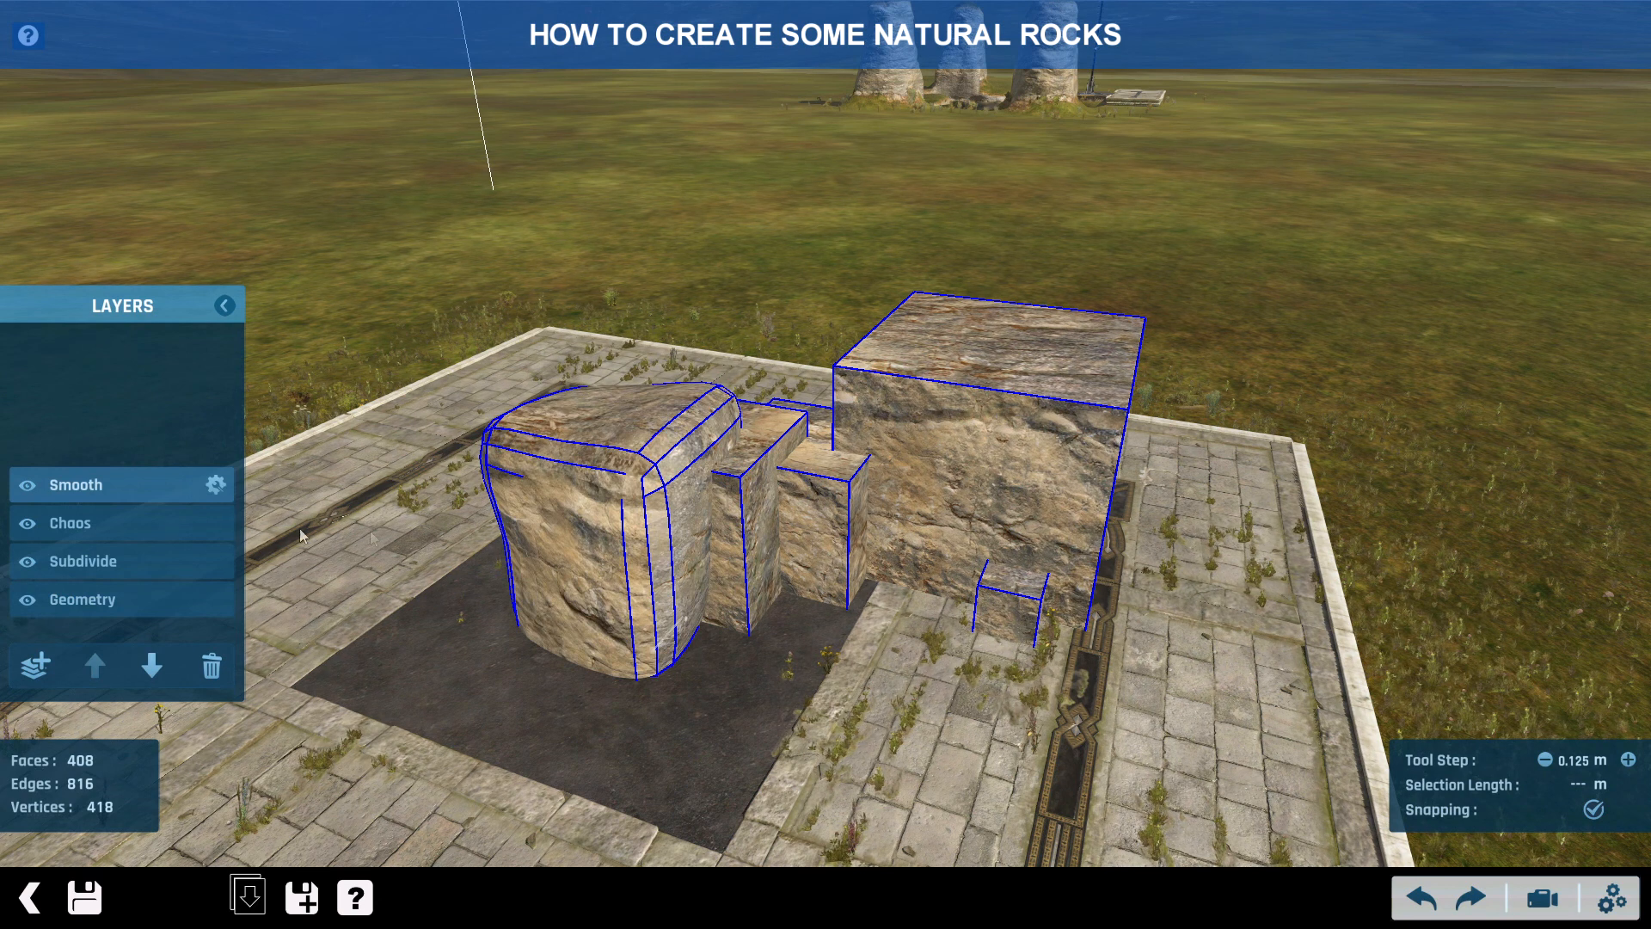
click(172, 595)
click(184, 494)
click(181, 525)
double_click(206, 600)
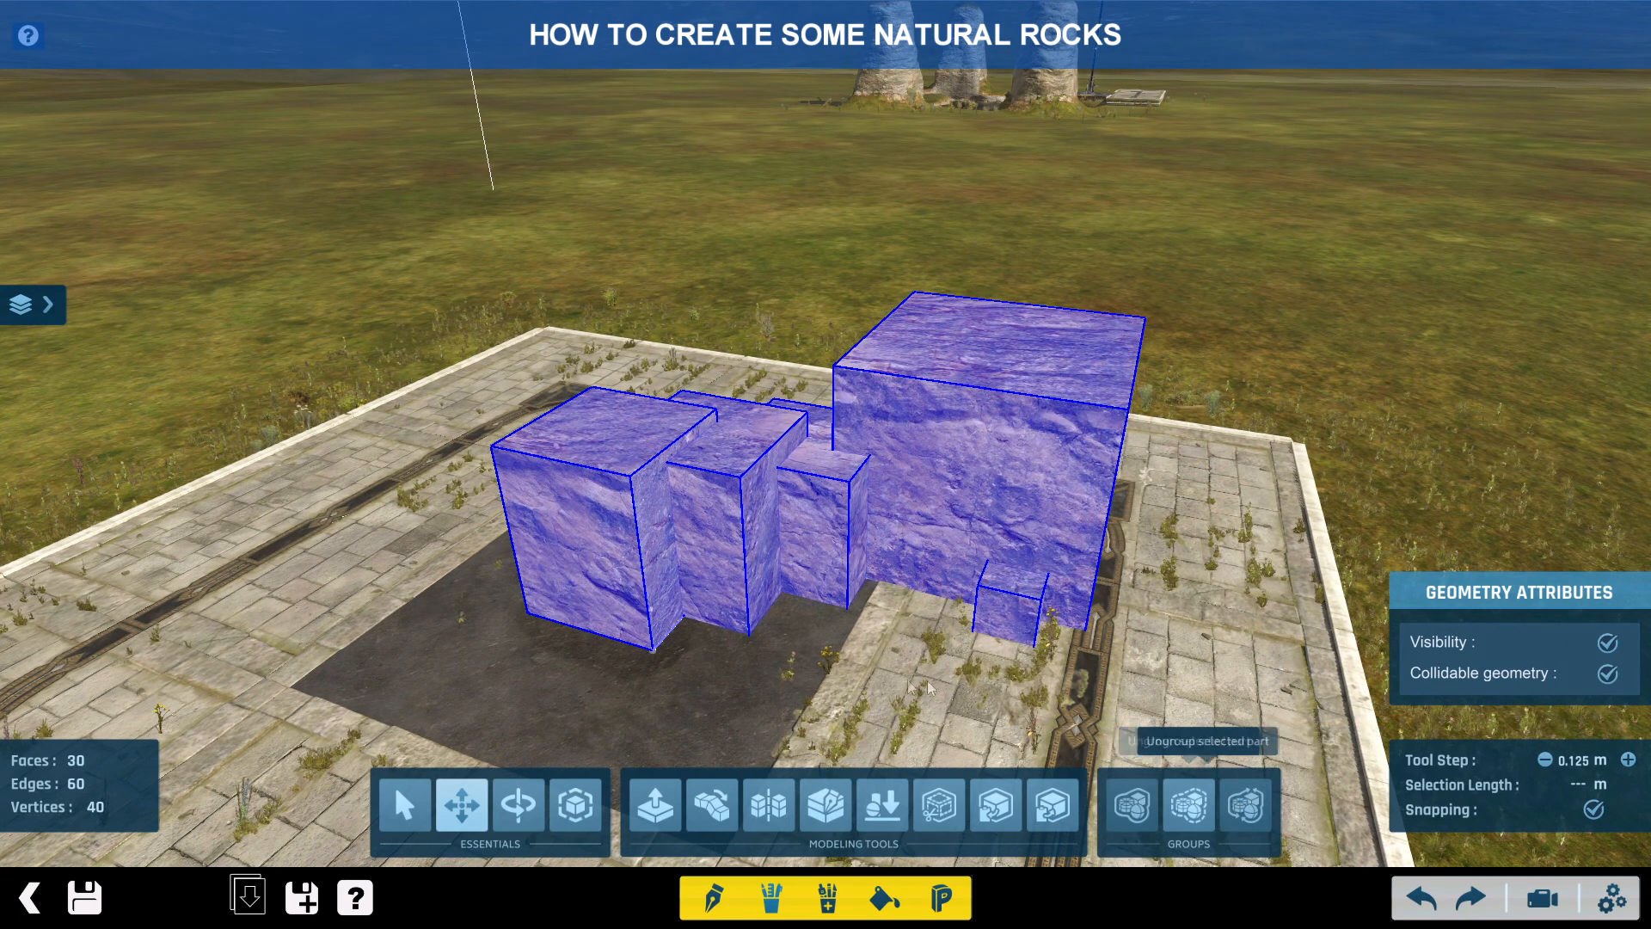
click(47, 305)
click(122, 487)
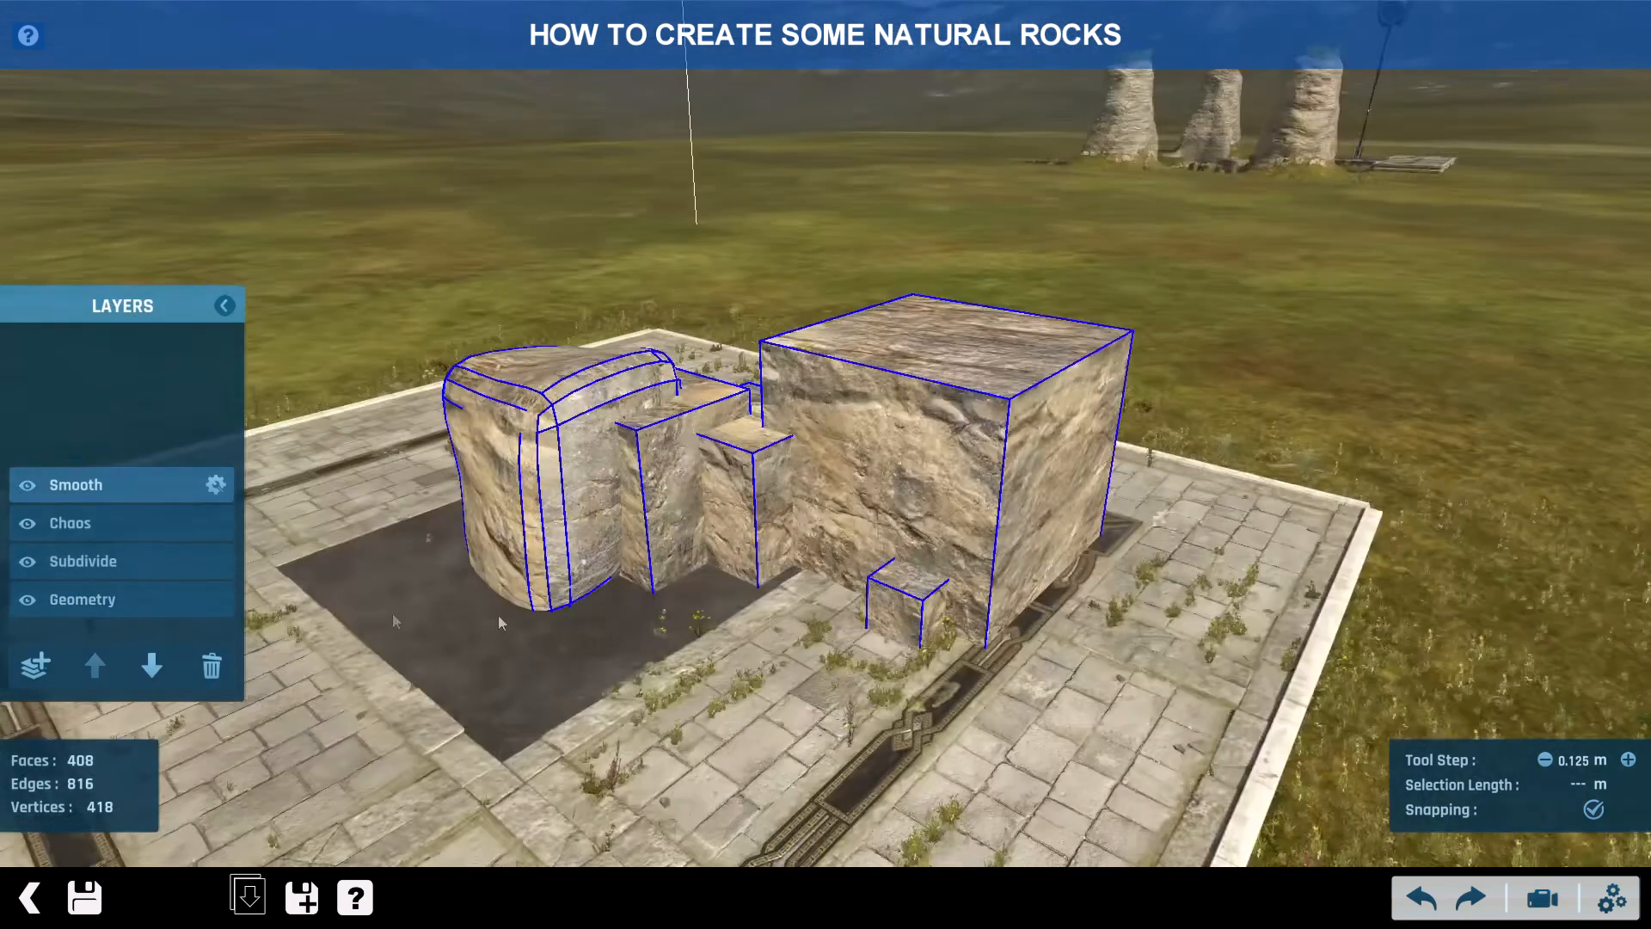
double_click(215, 599)
key(ctrl+a)
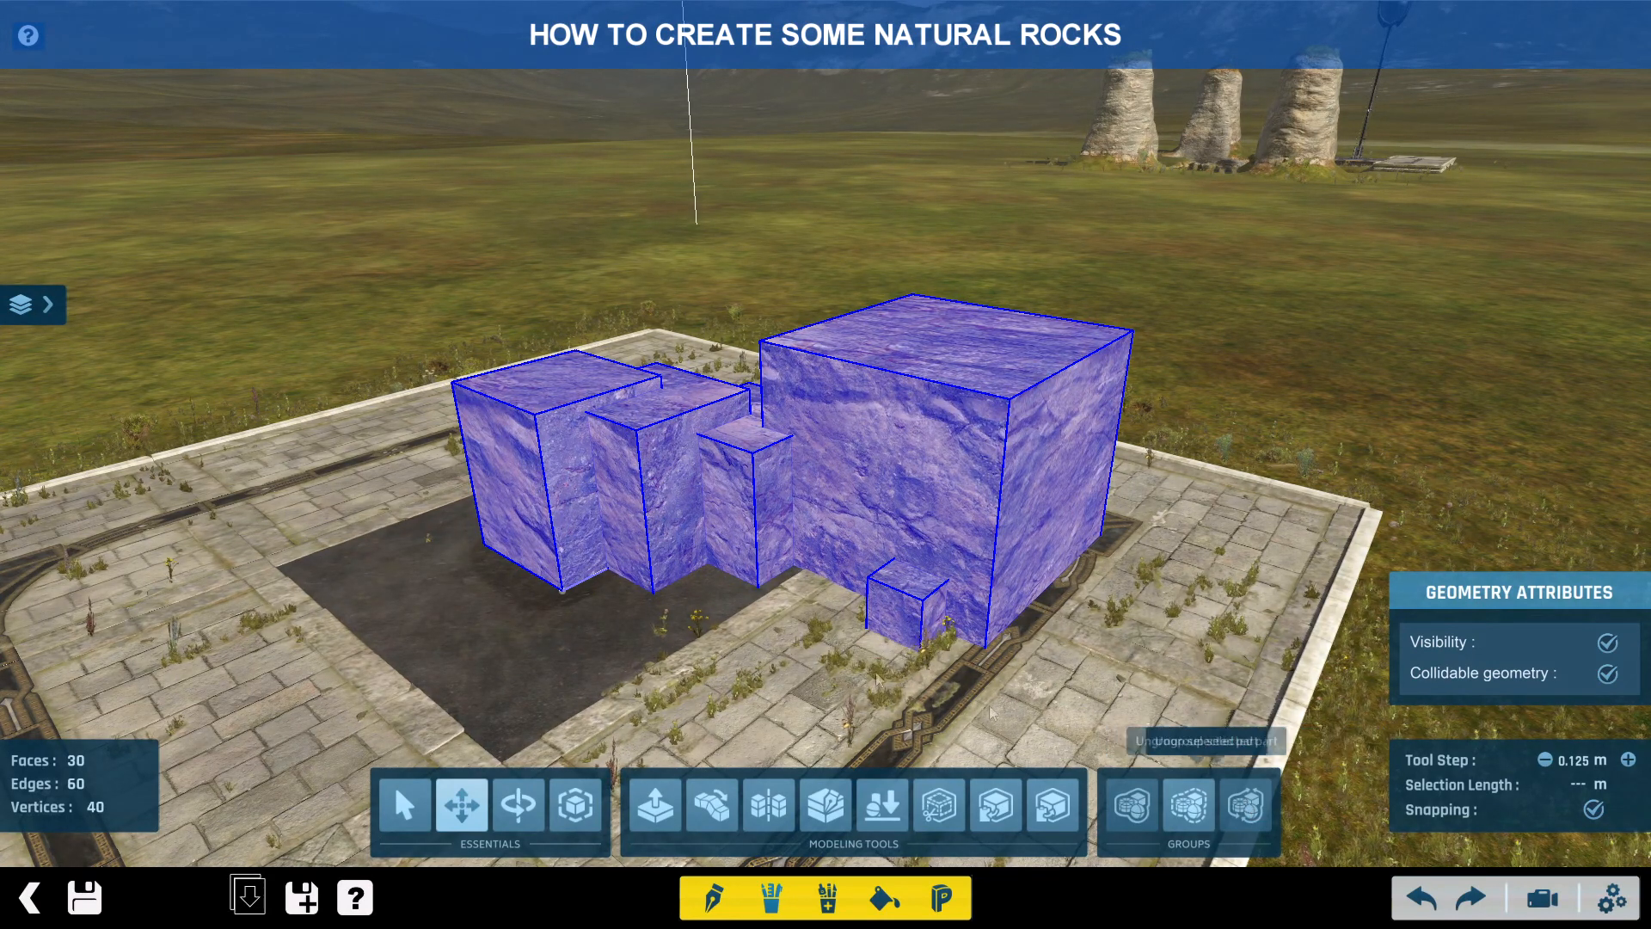
click(34, 304)
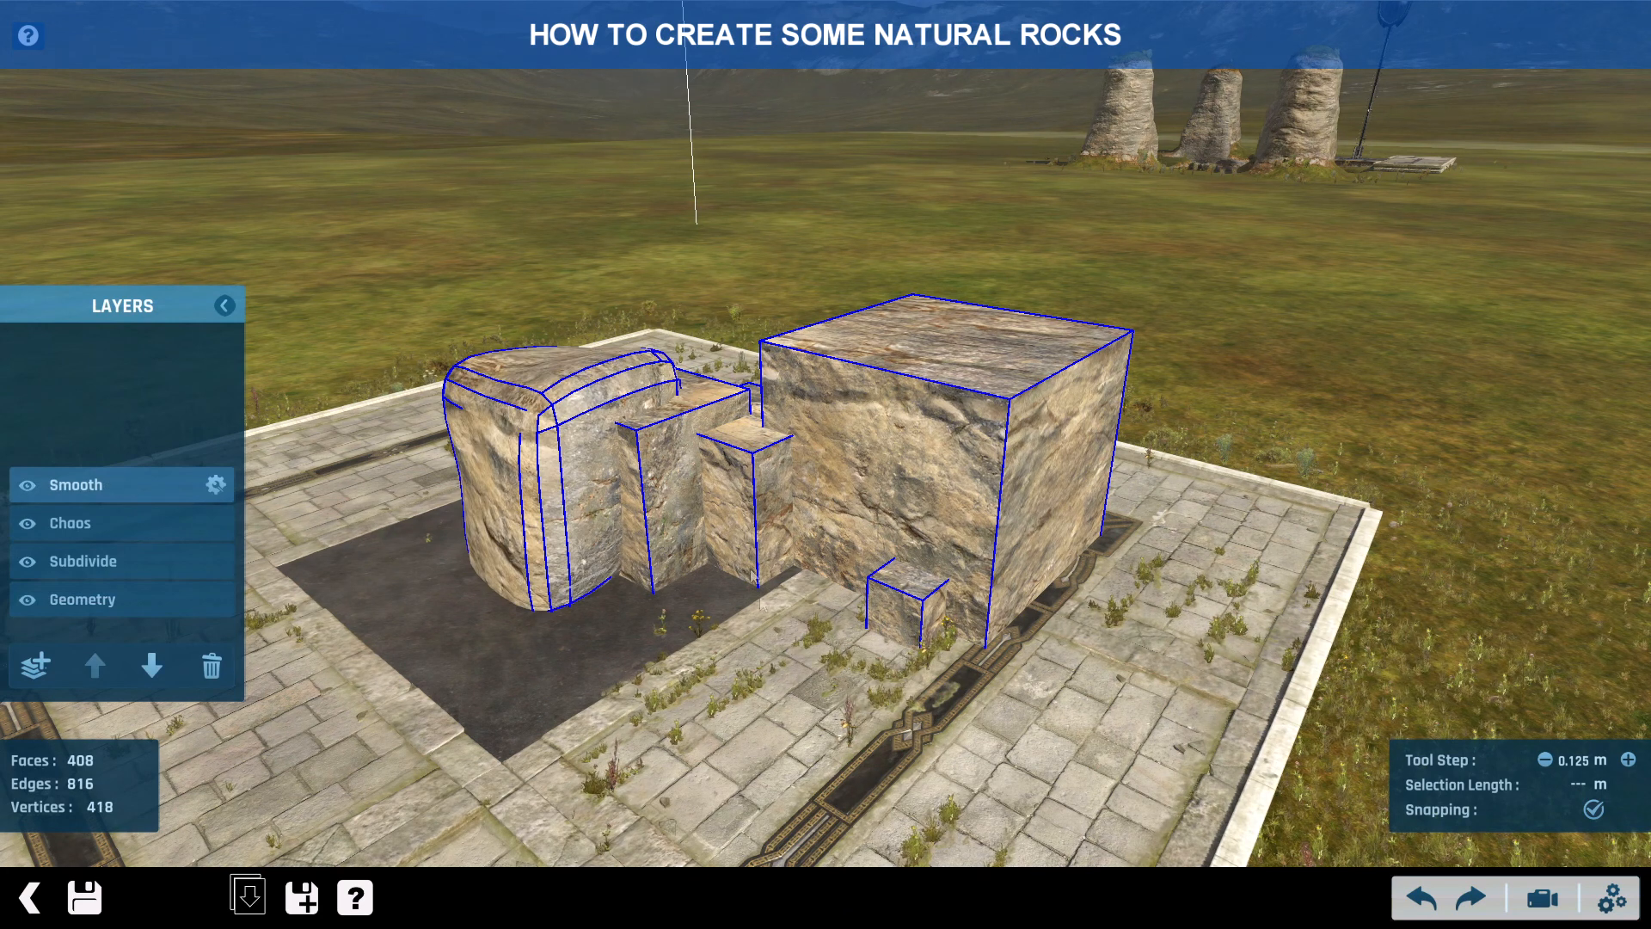
- Examine the attributes of the Chaos and Subdivide layers
click(196, 521)
click(215, 523)
click(189, 569)
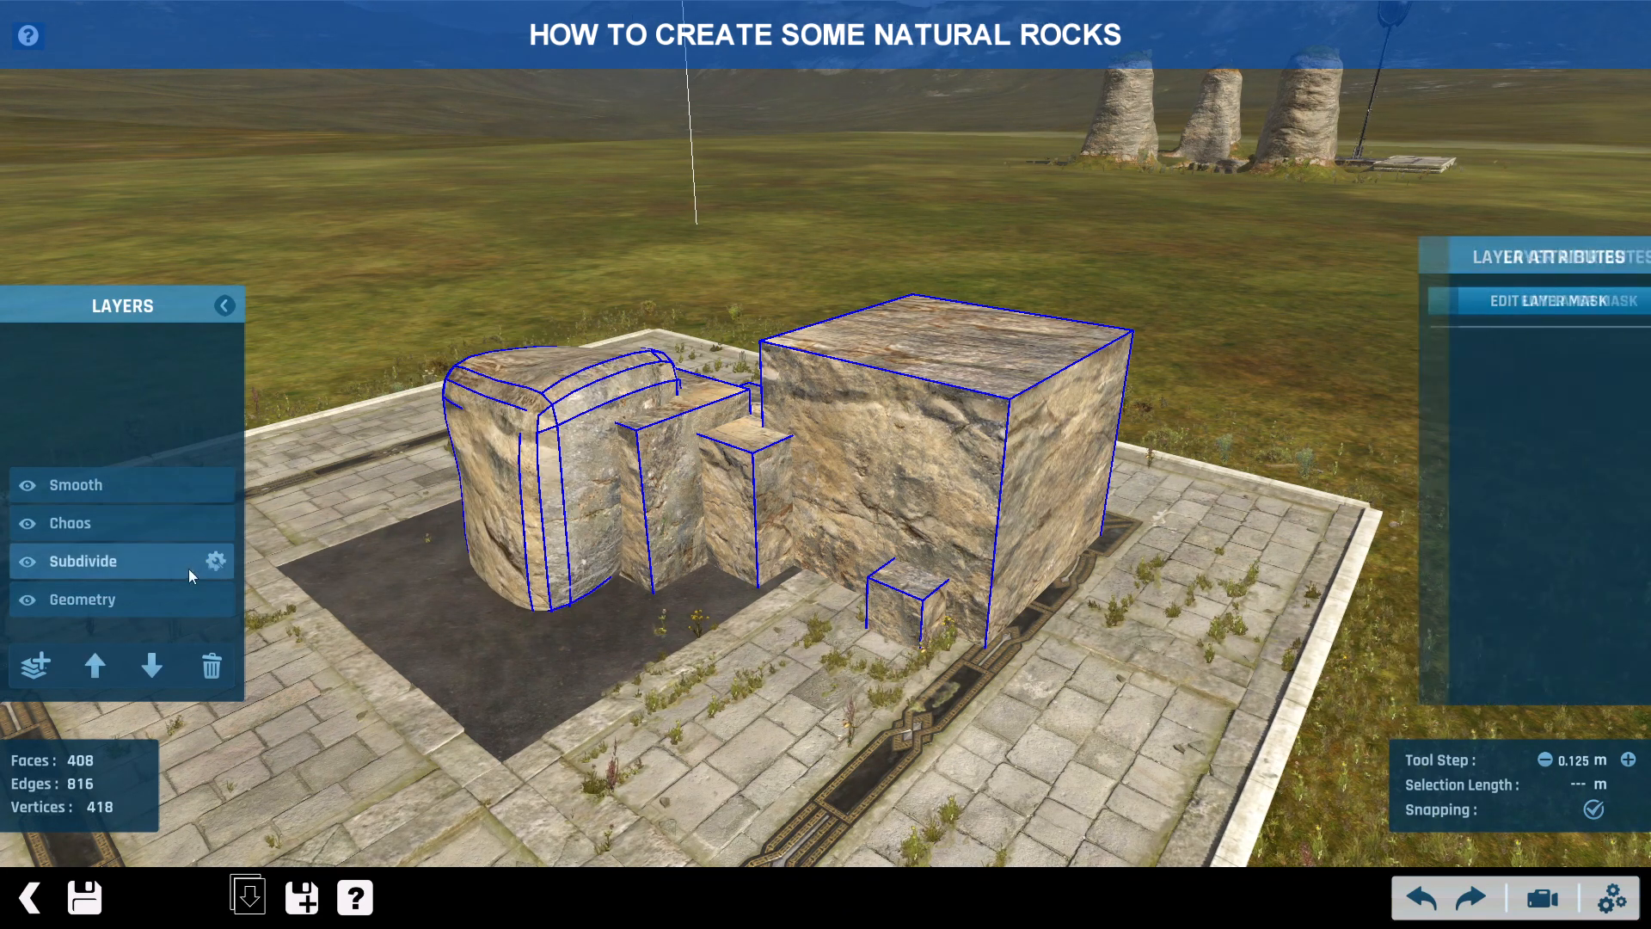
click(218, 561)
click(192, 538)
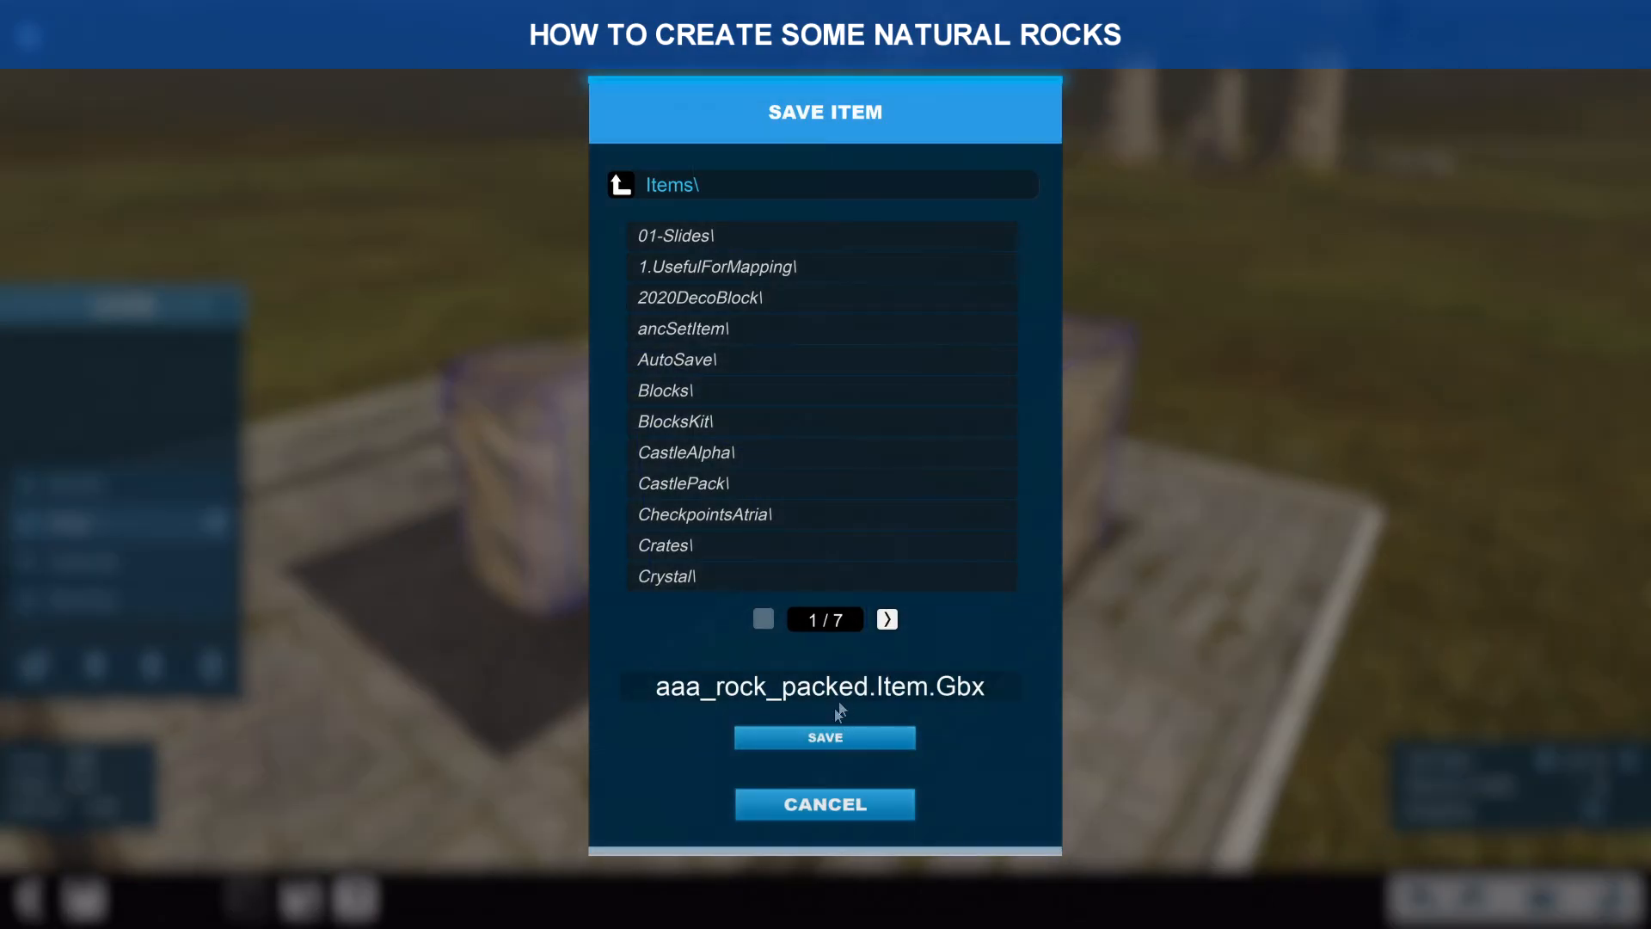
- Save the item as aaa_rock_packed.Item.Gbx, overwriting the existing file, and reopen its Geometry layer for editing
click(848, 737)
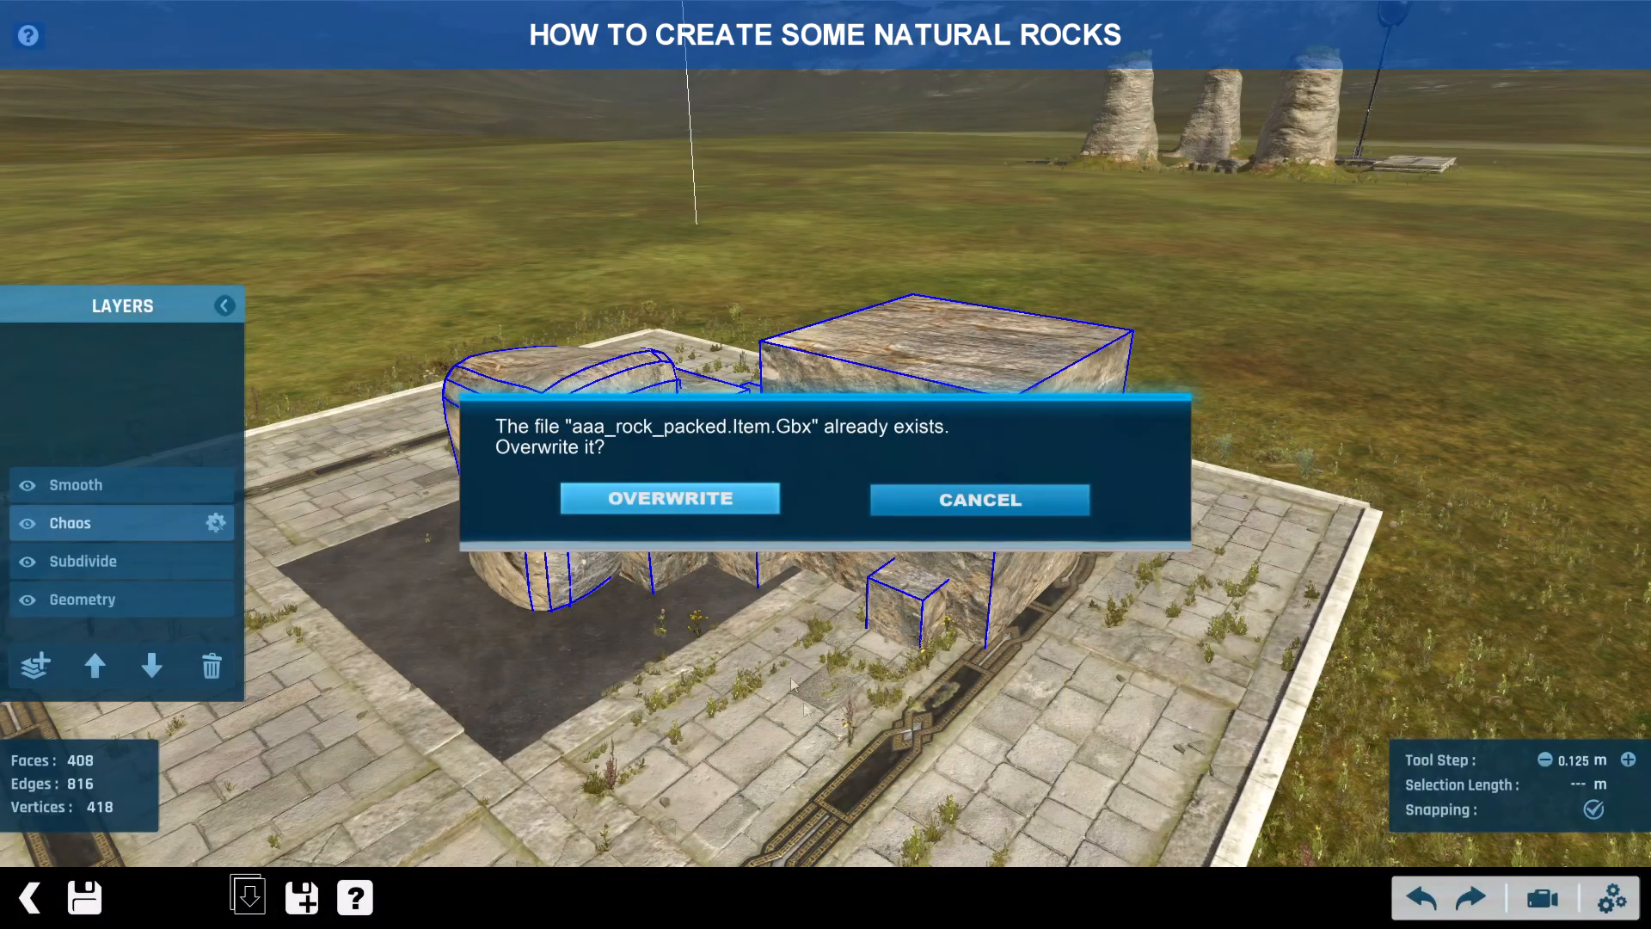
click(722, 500)
click(35, 896)
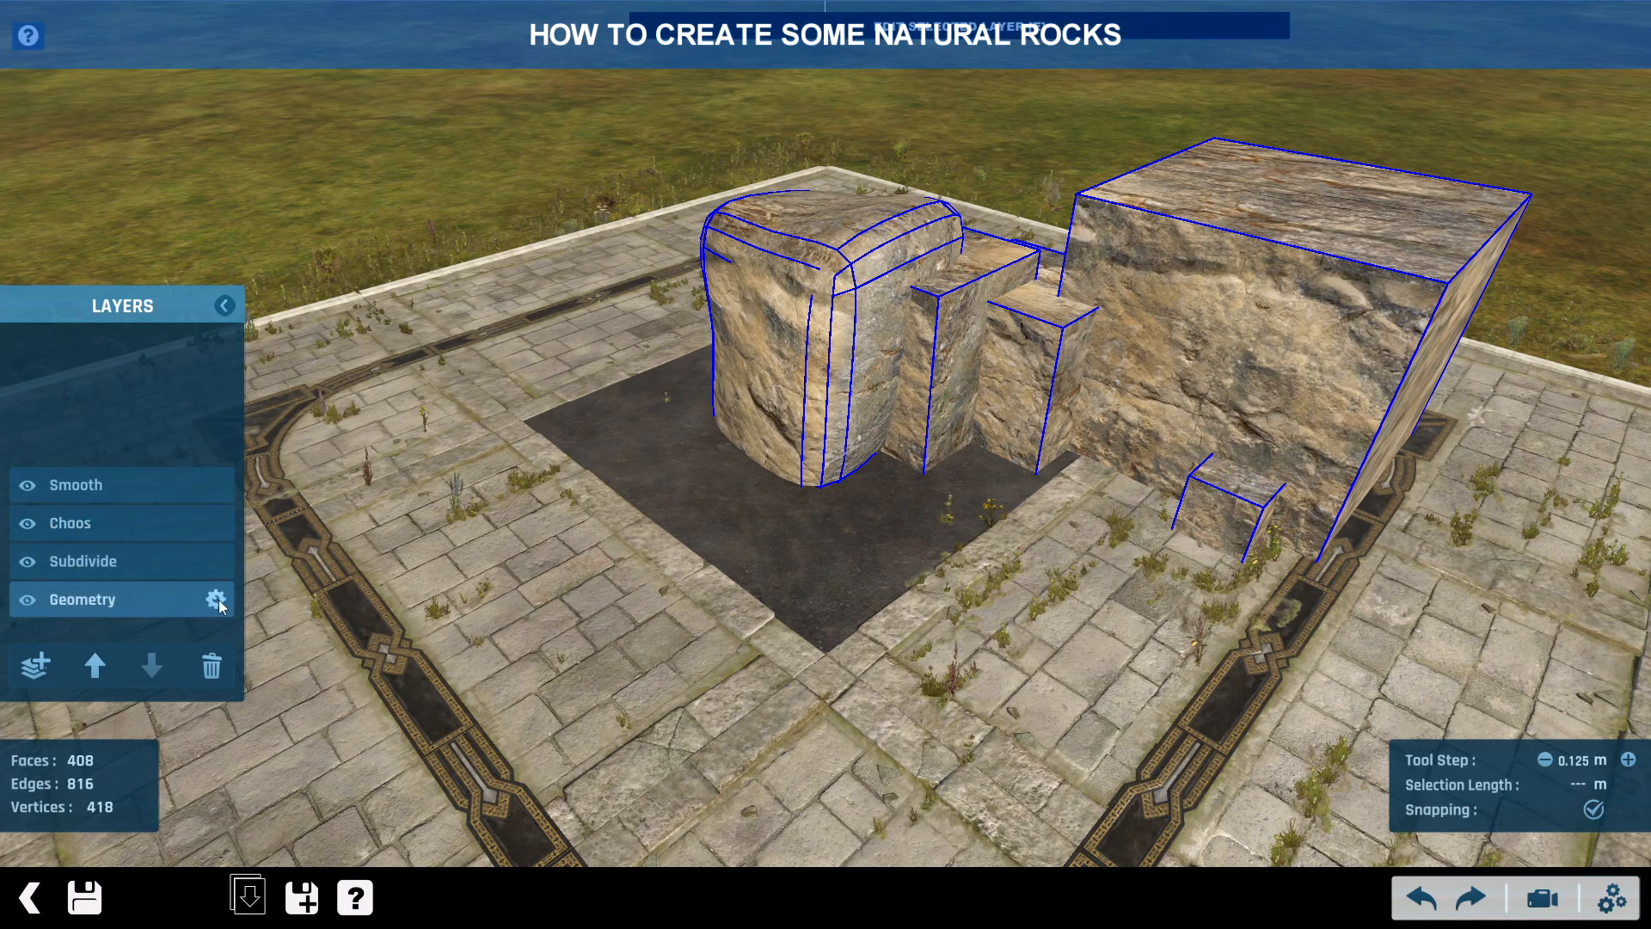
click(215, 601)
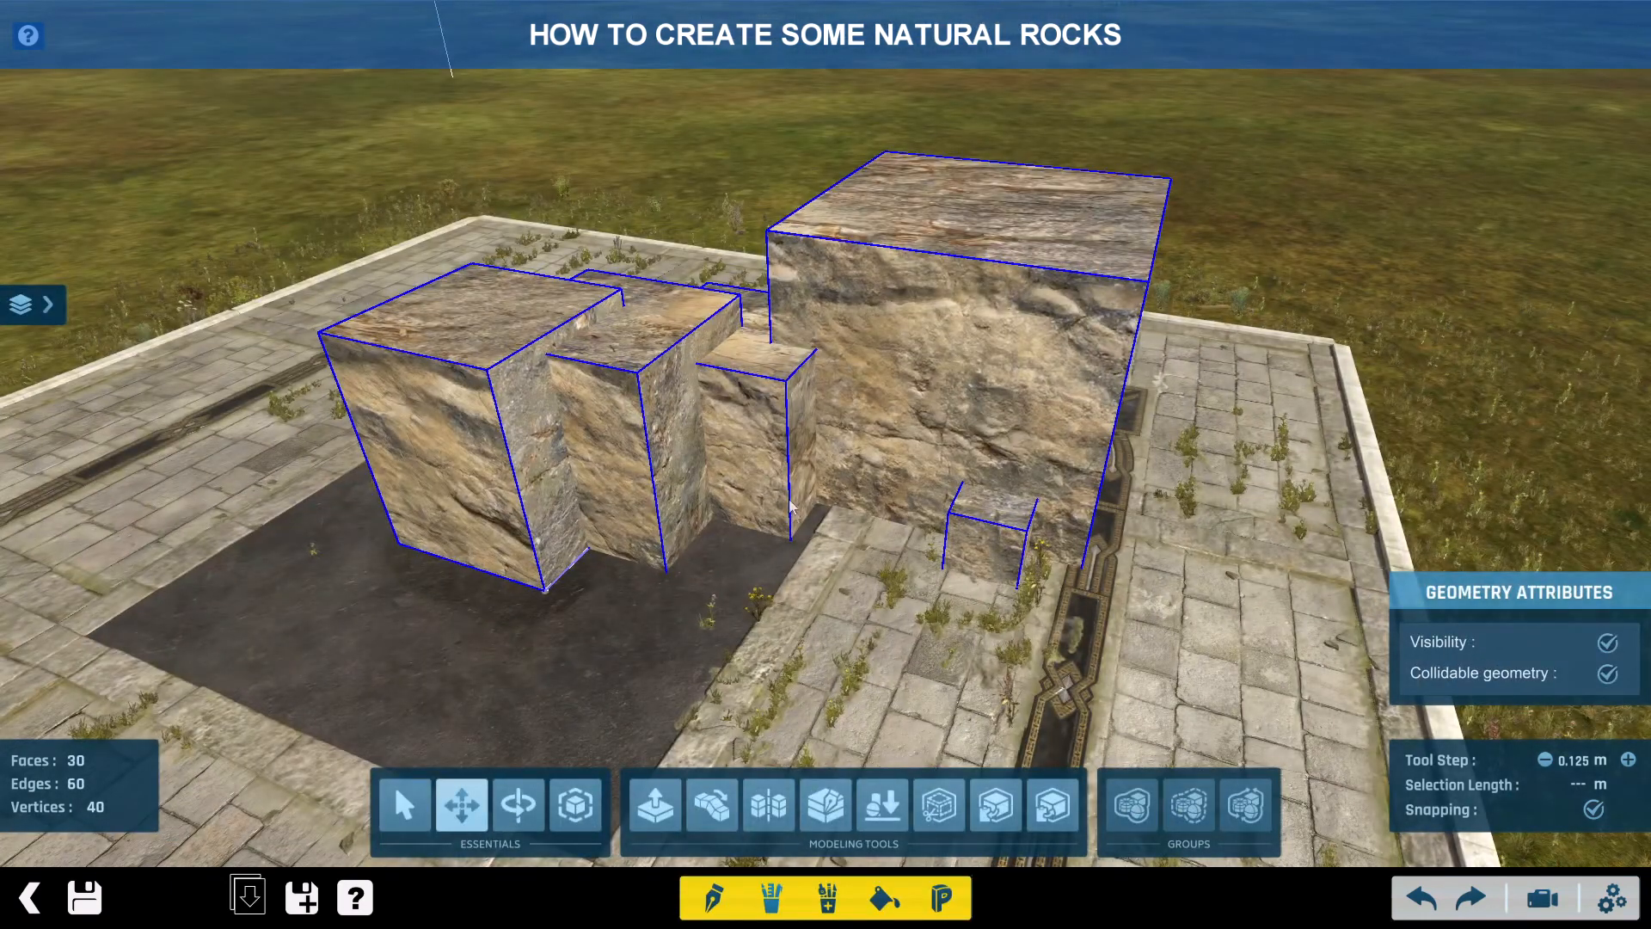
- Check the separate block groups in the Geometry layer and group all the blocks together
click(787, 499)
double_click(860, 451)
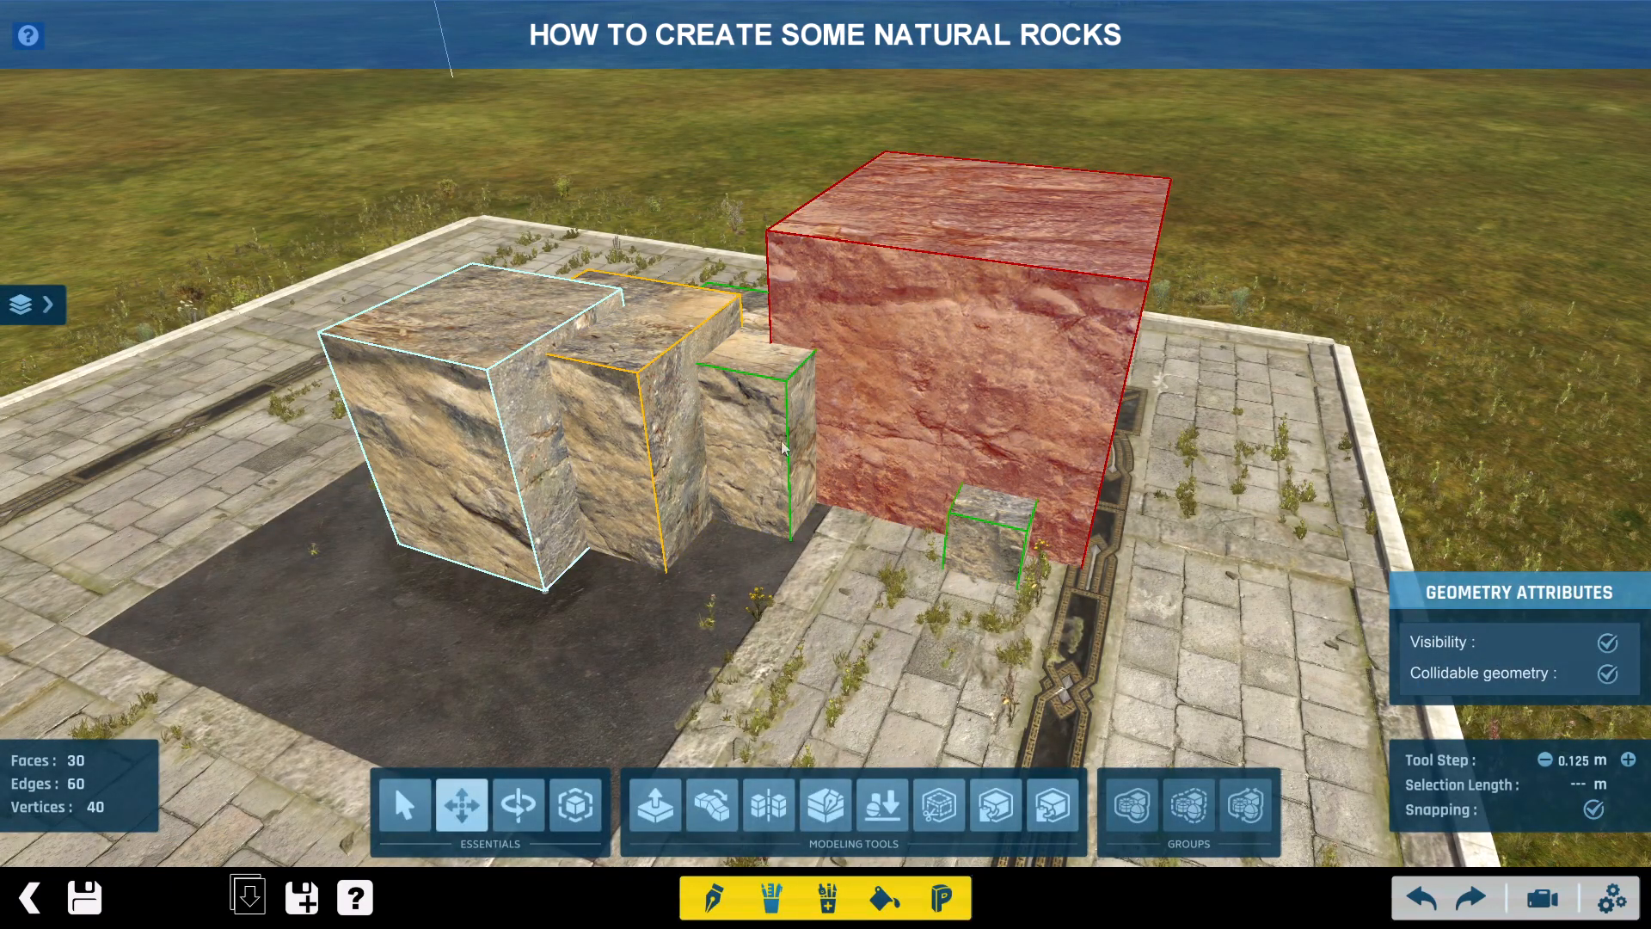
key(ctrl+a)
click(1133, 802)
key(Escape)
- Preview the Subdivide, Chaos and Smooth layers one after another and reselect the Geometry layer
click(47, 306)
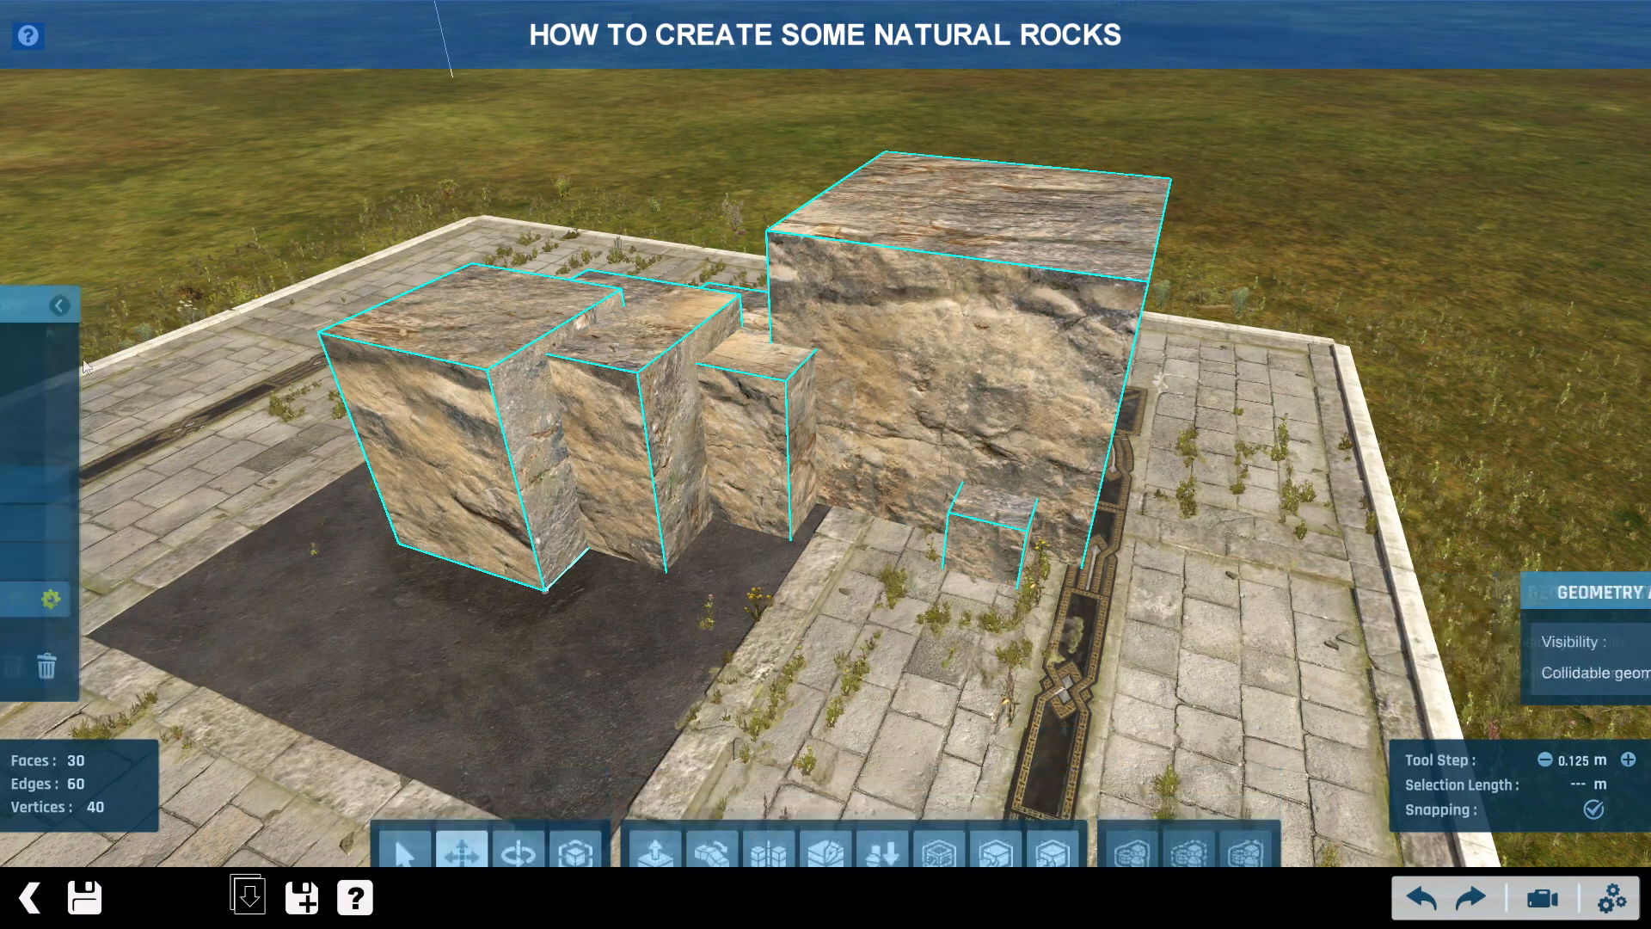
click(145, 551)
click(158, 517)
click(161, 492)
click(179, 599)
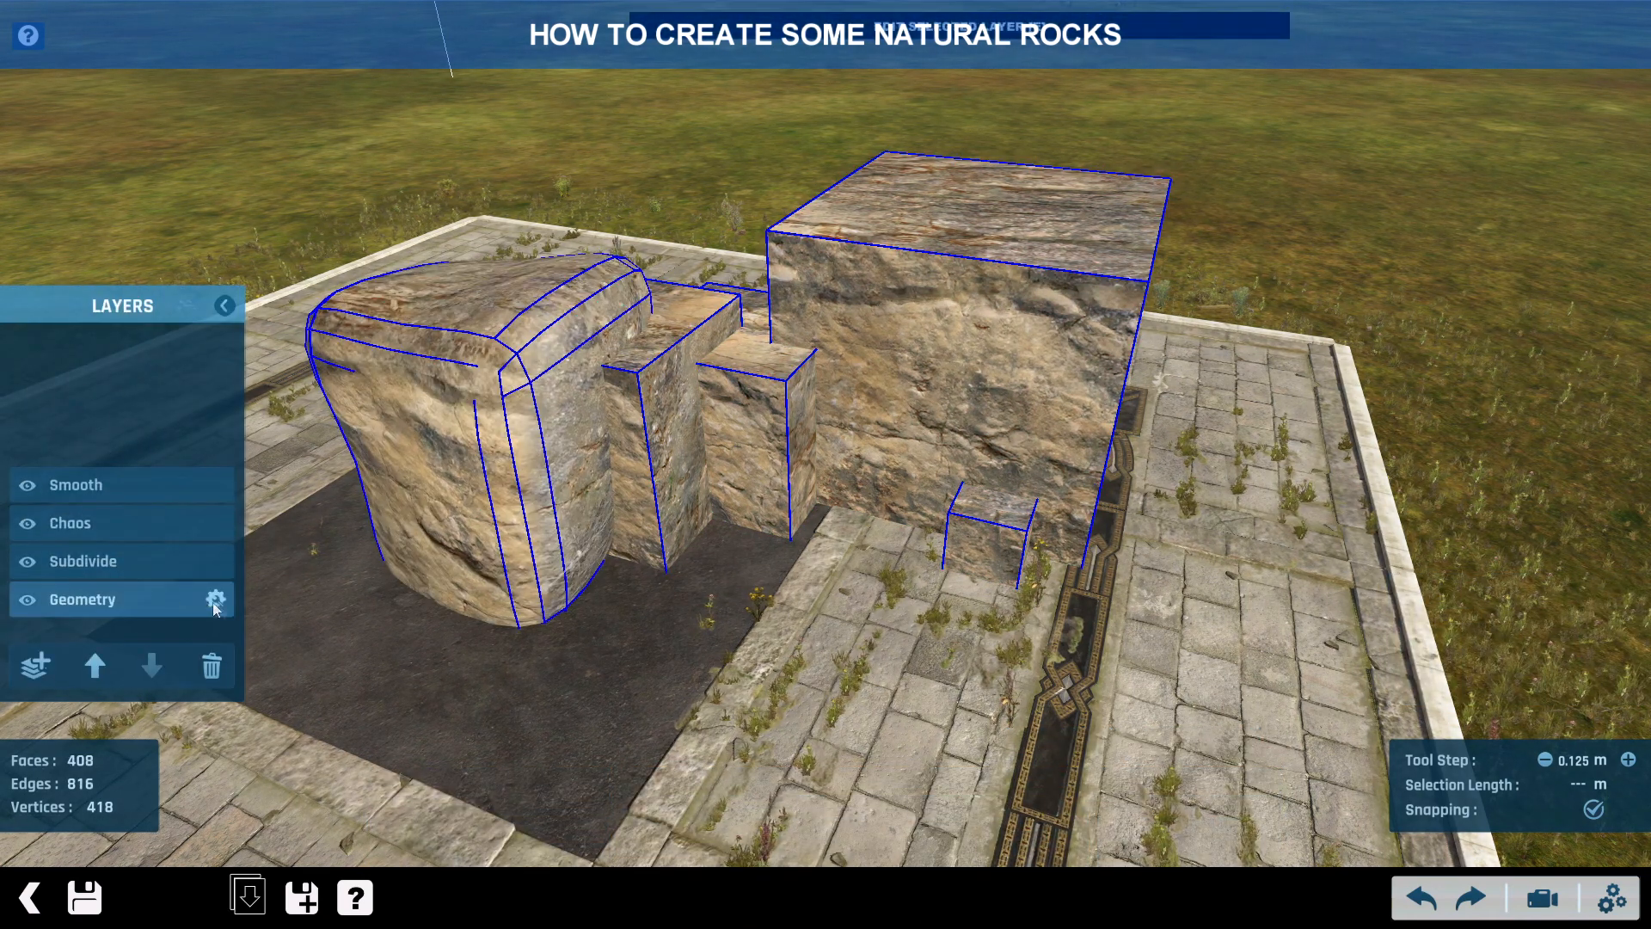
- Reopen the Geometry layer for editing and change all the blocks to one shared group
click(213, 602)
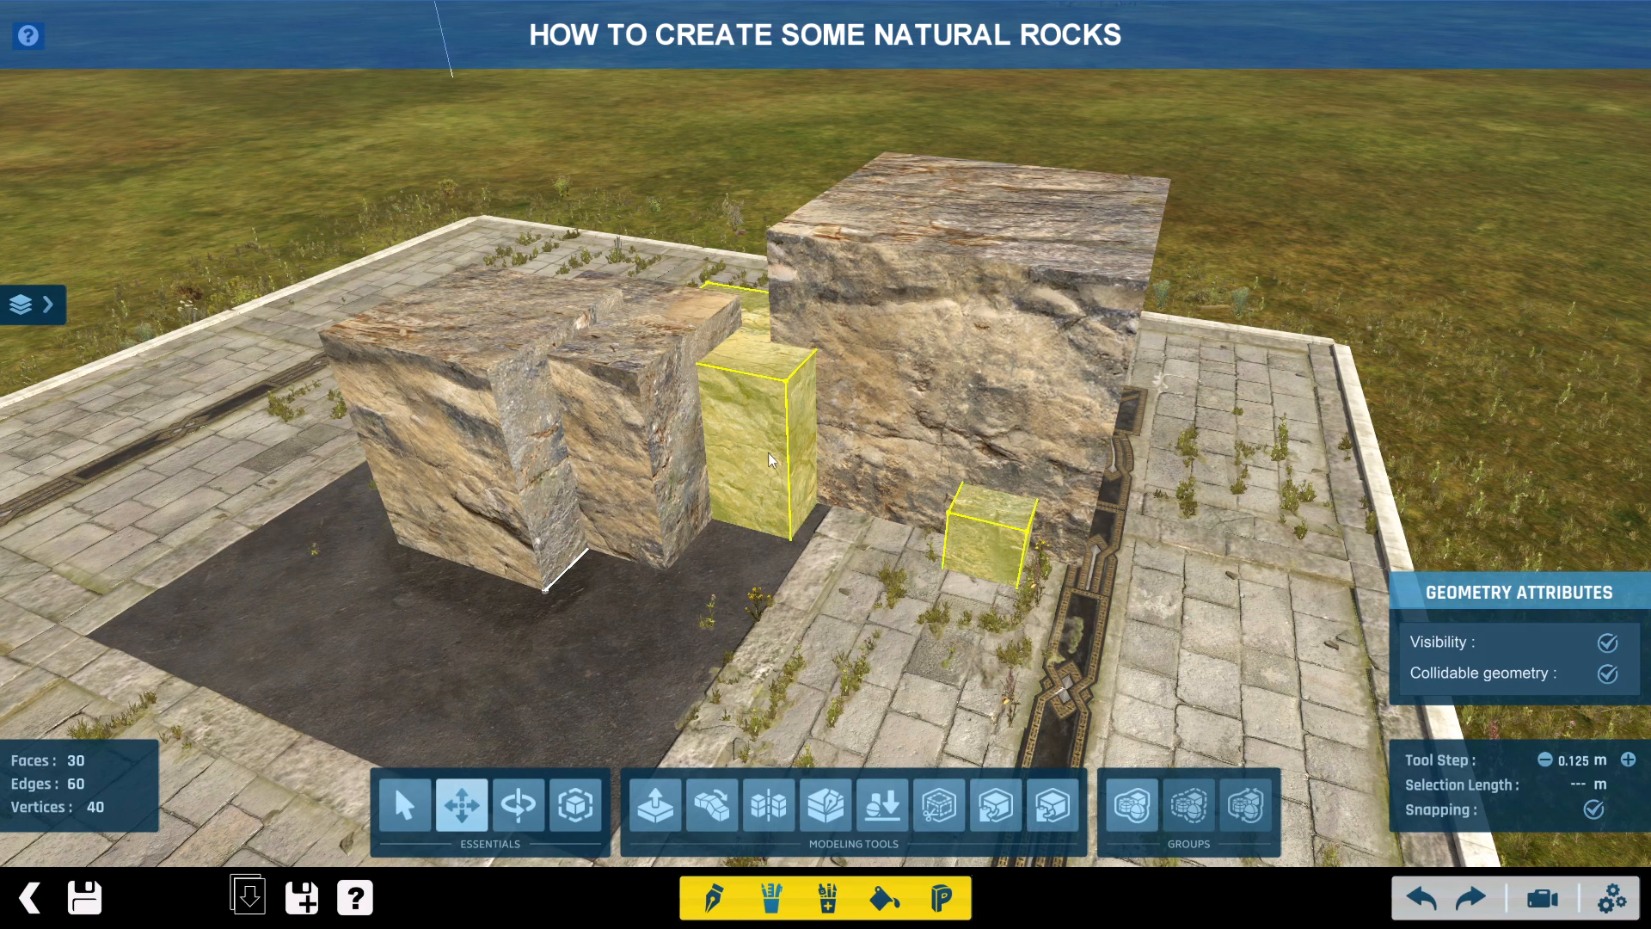
click(818, 510)
key(4)
key(ctrl+a)
click(1231, 789)
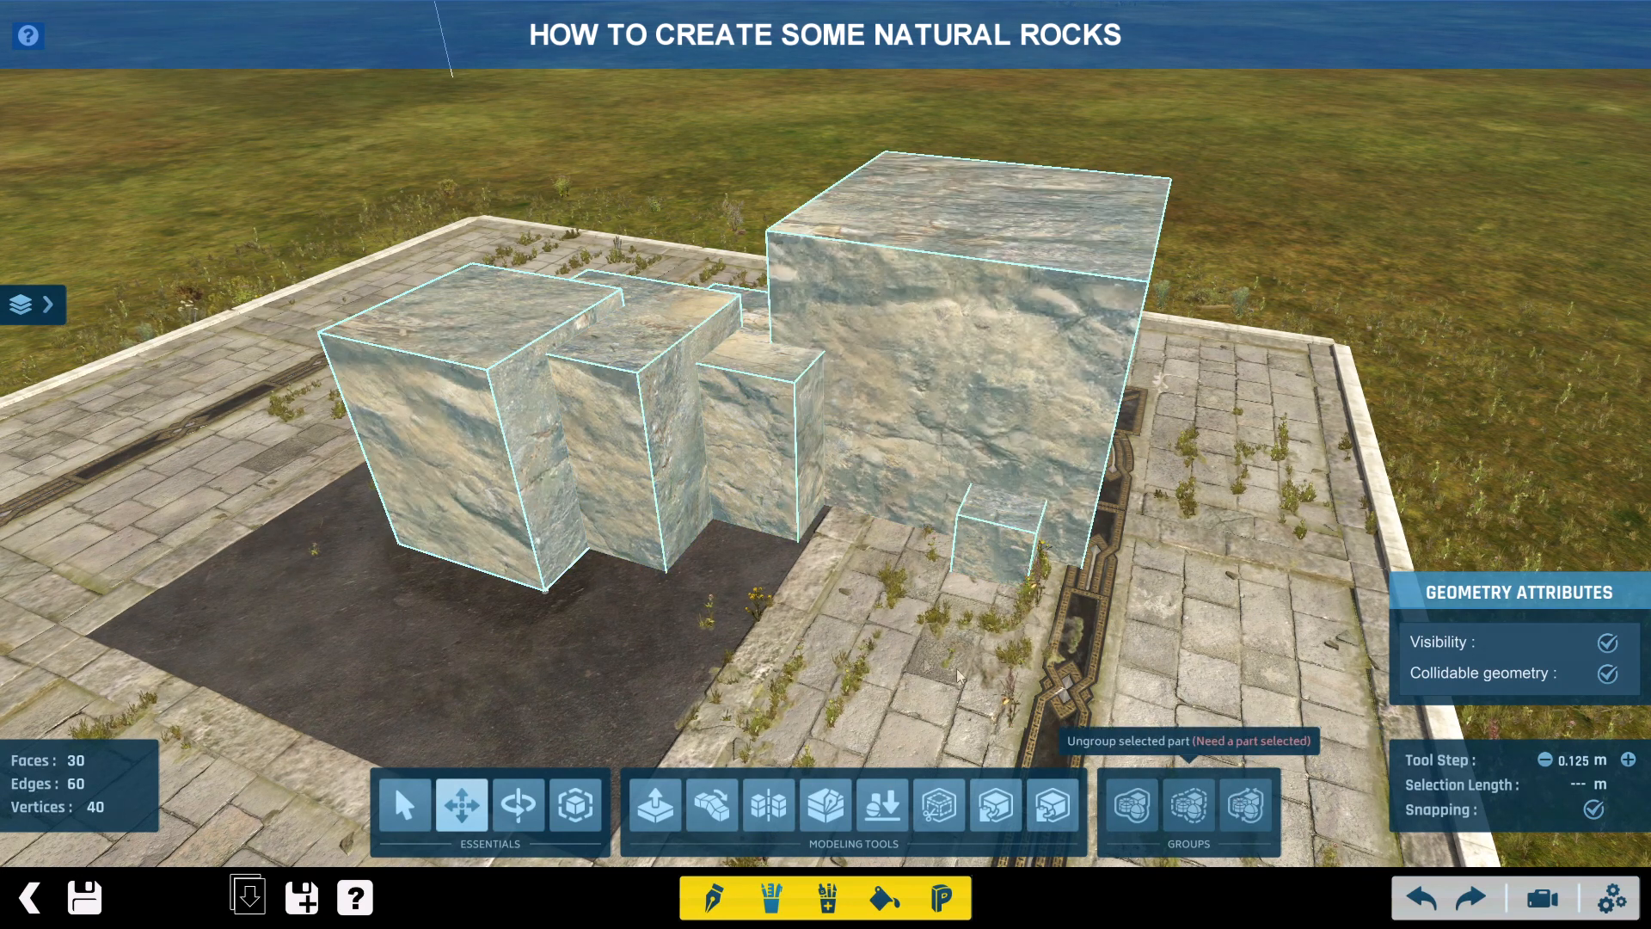
- Reopen the Geometry layer and check that the individual blocks belong to the same group
click(33, 304)
click(153, 594)
click(216, 600)
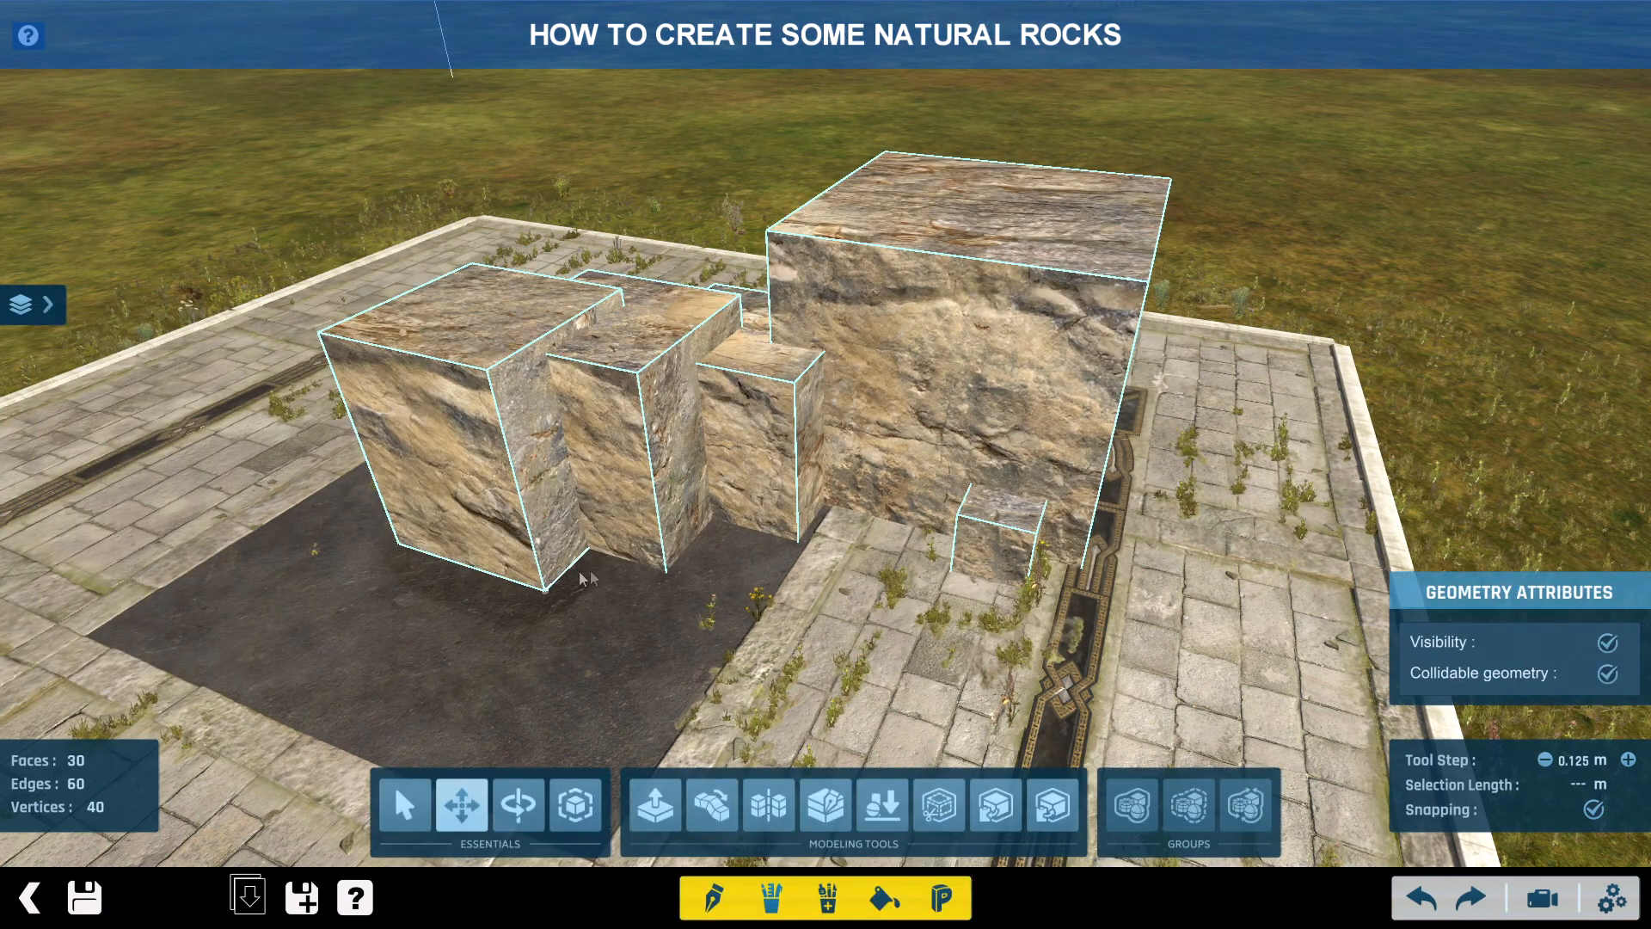
click(767, 462)
click(797, 472)
click(852, 473)
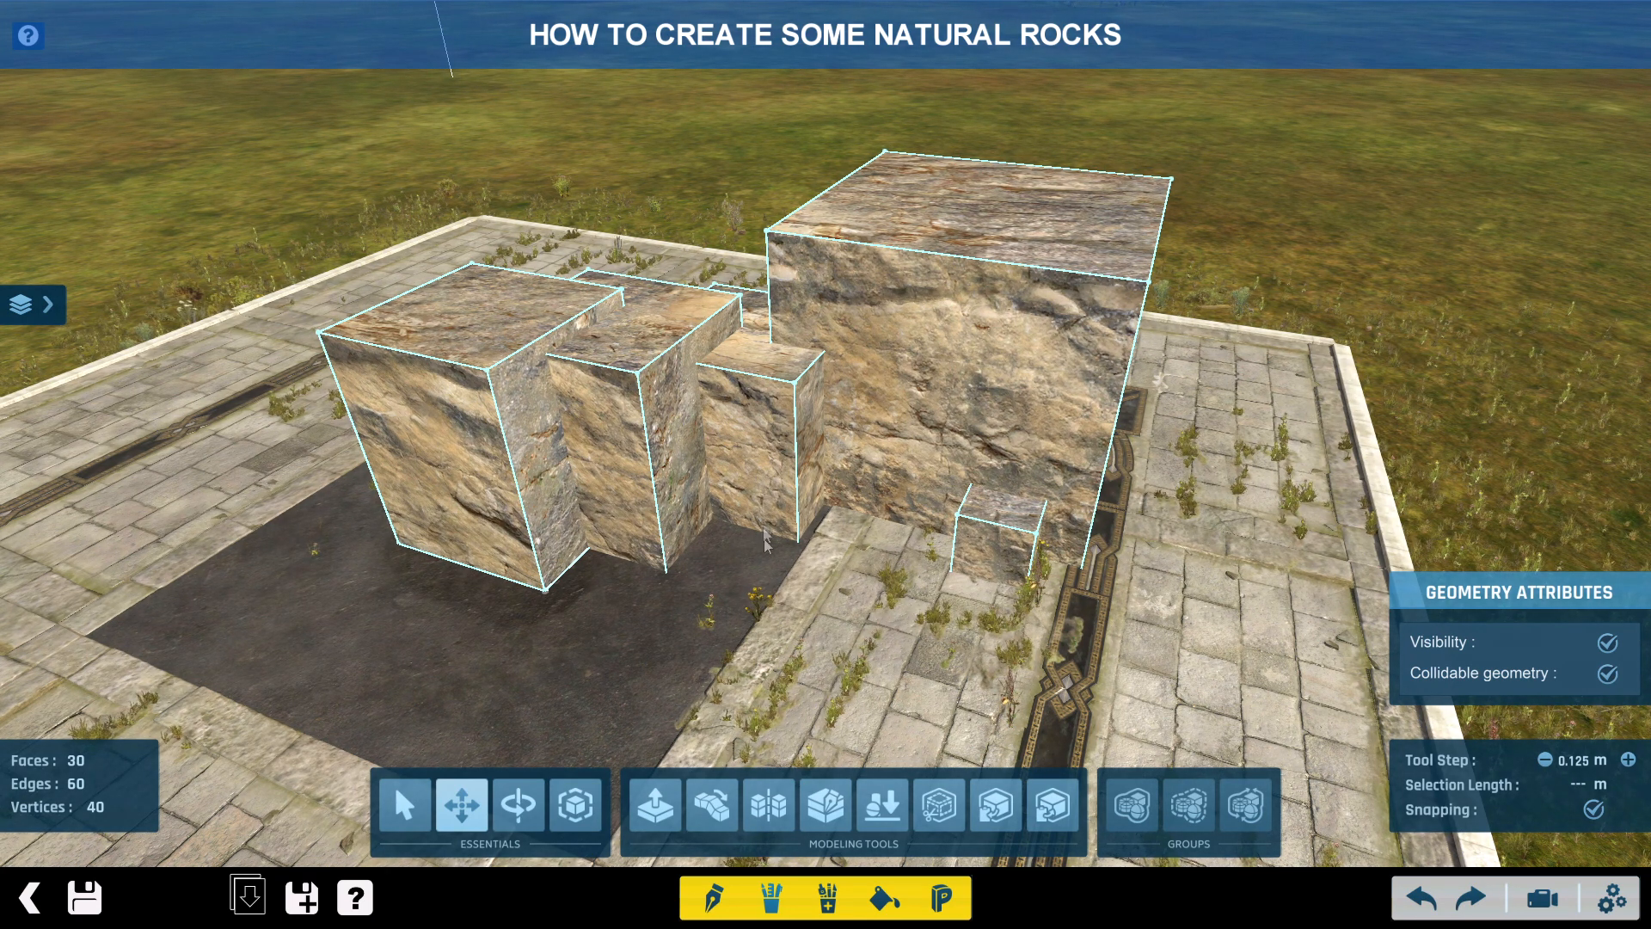
click(788, 520)
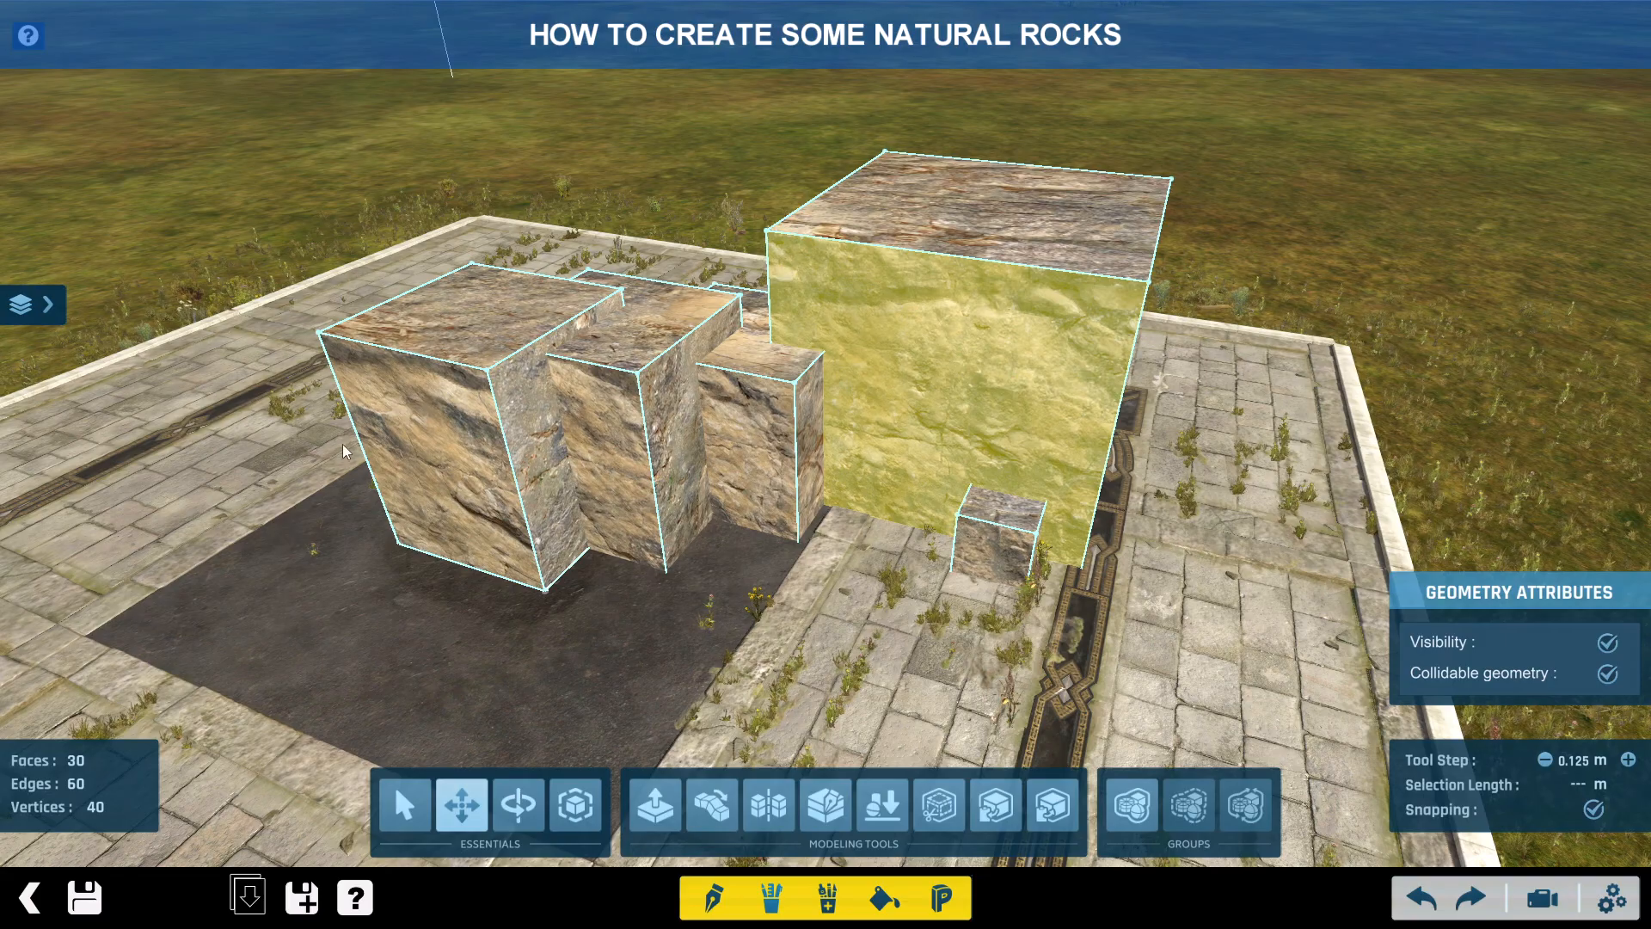
- Display the Smooth layer and examine the rounded rock pack from several angles
click(52, 304)
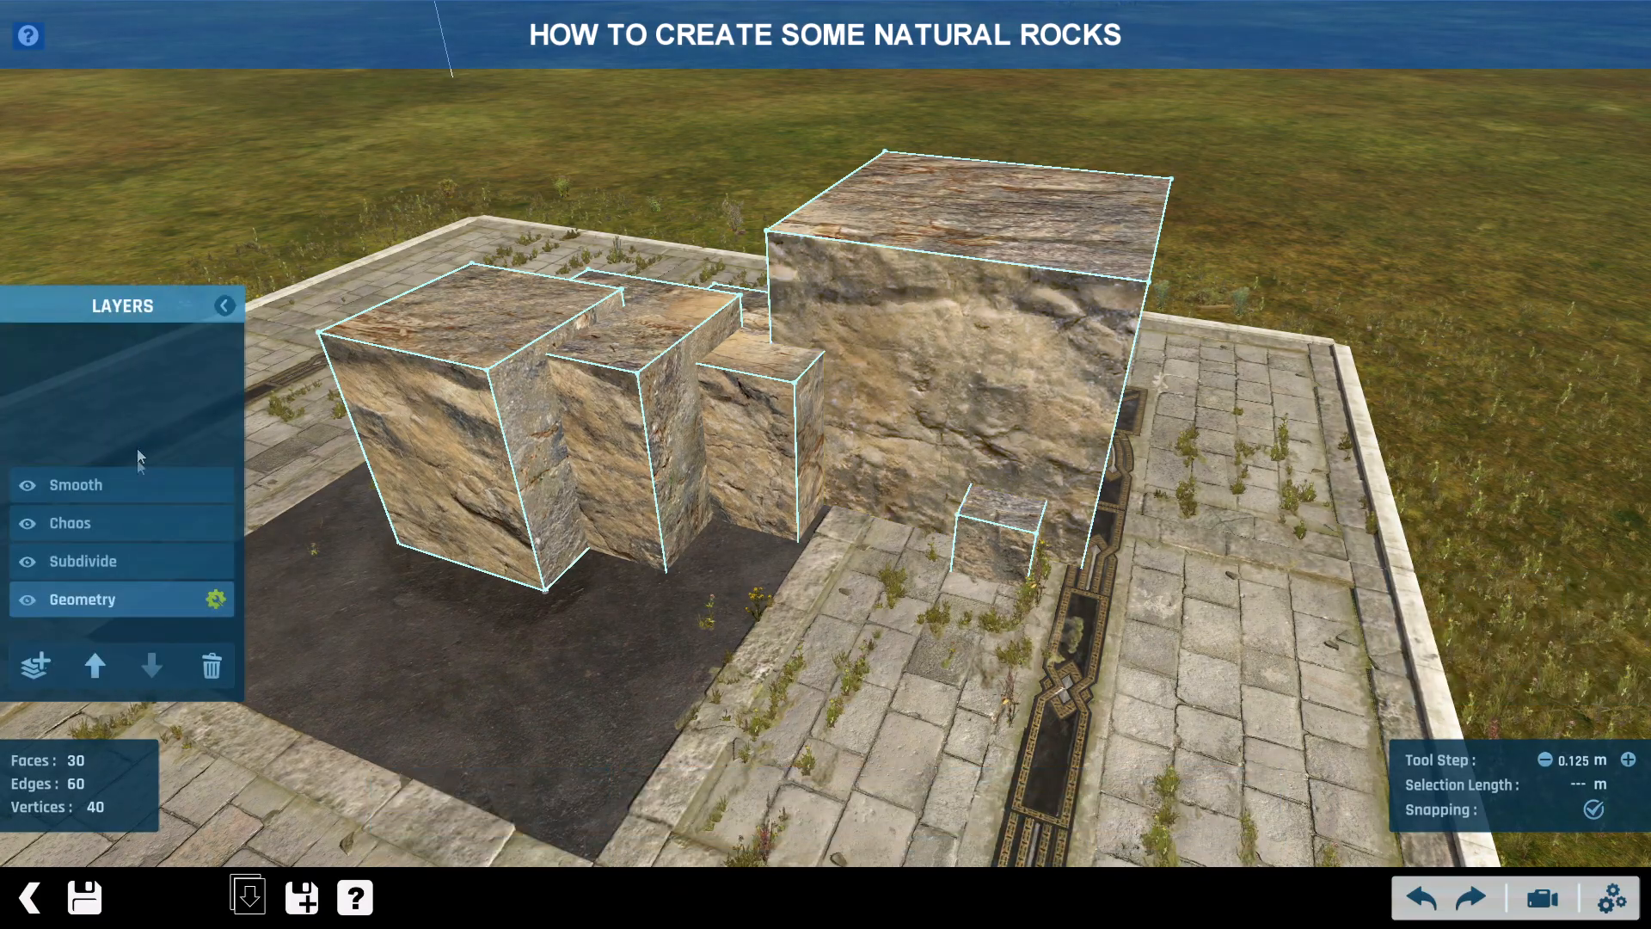
click(161, 477)
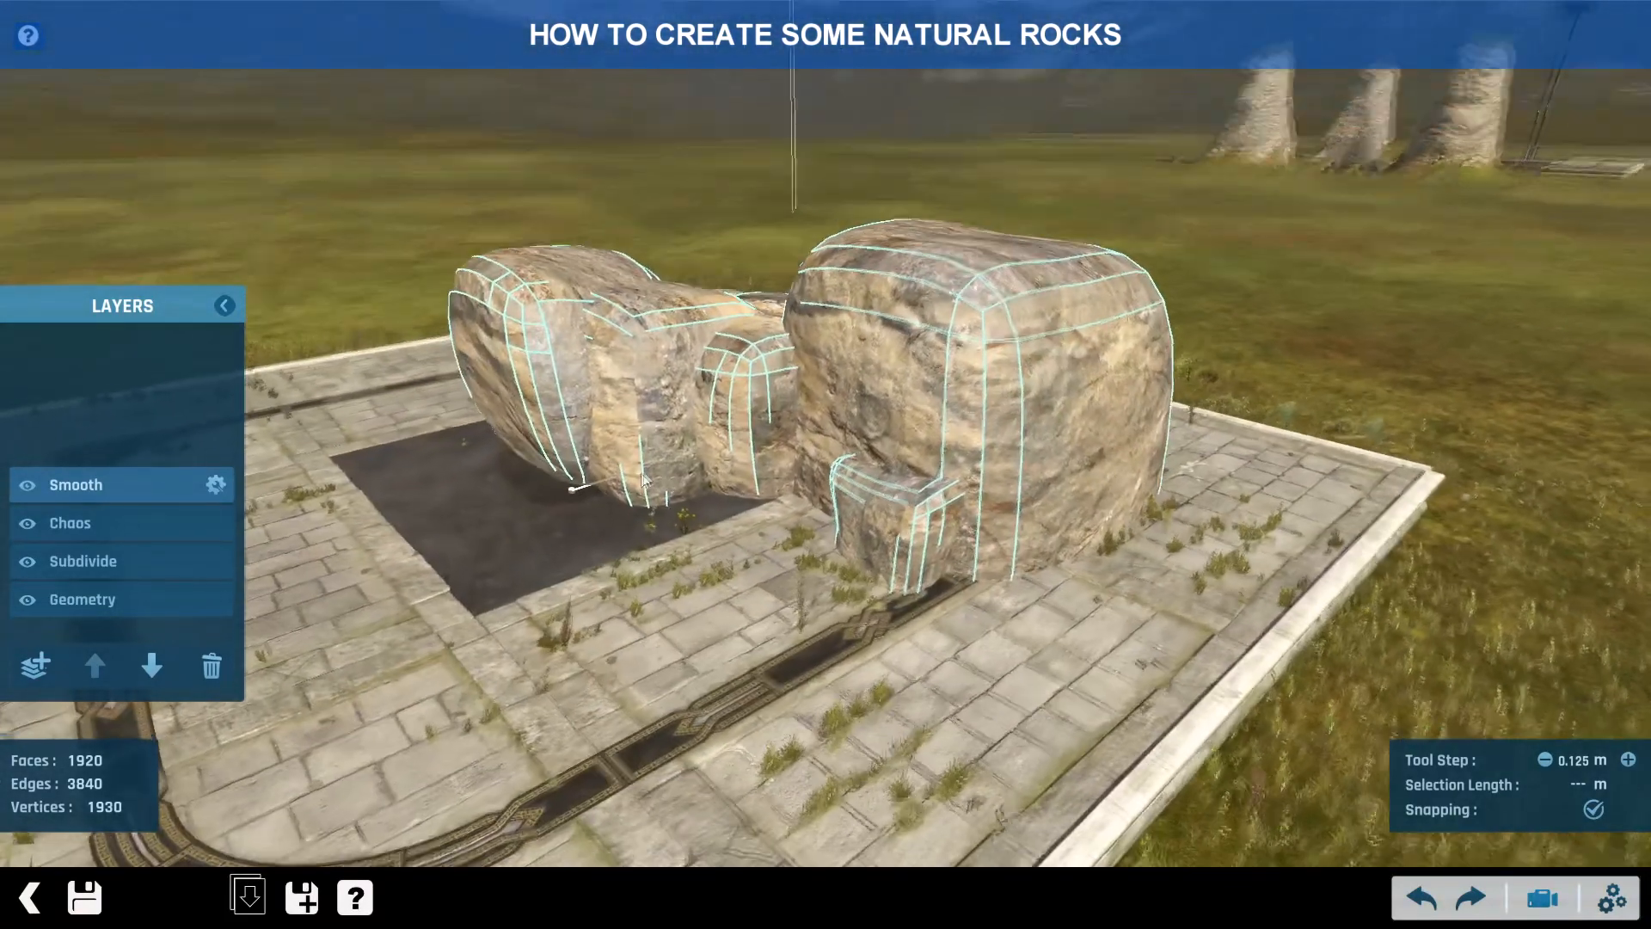
middle_drag(645, 480, 508, 624)
scroll(615, 576, up, 2)
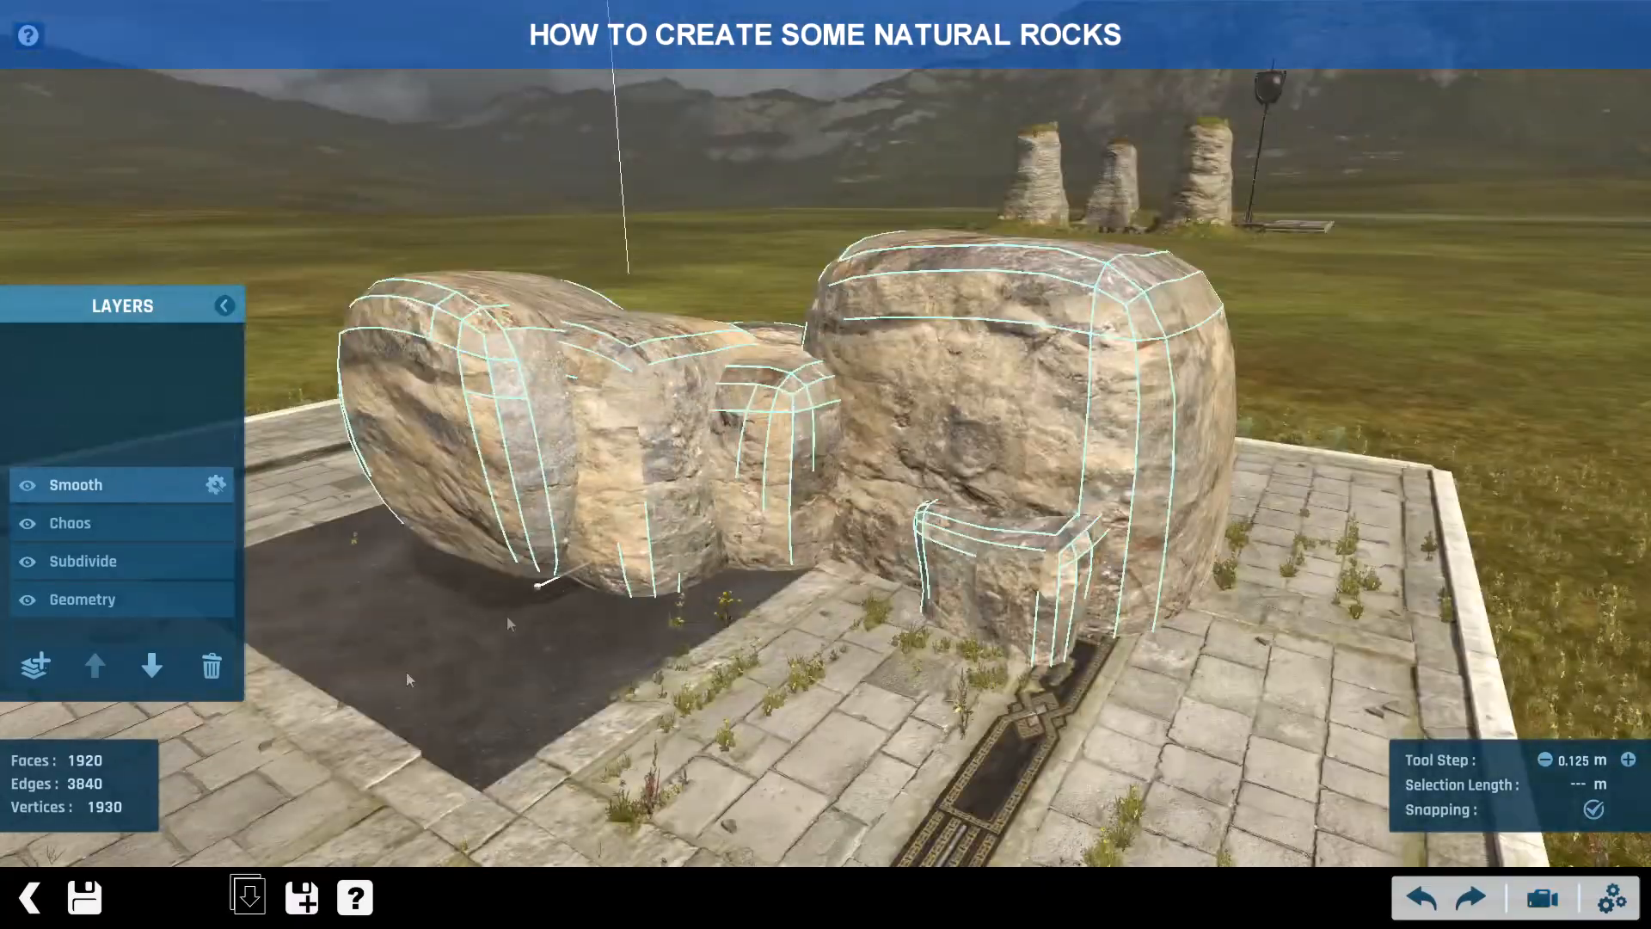
middle_drag(431, 755, 986, 480)
middle_drag(947, 571, 695, 551)
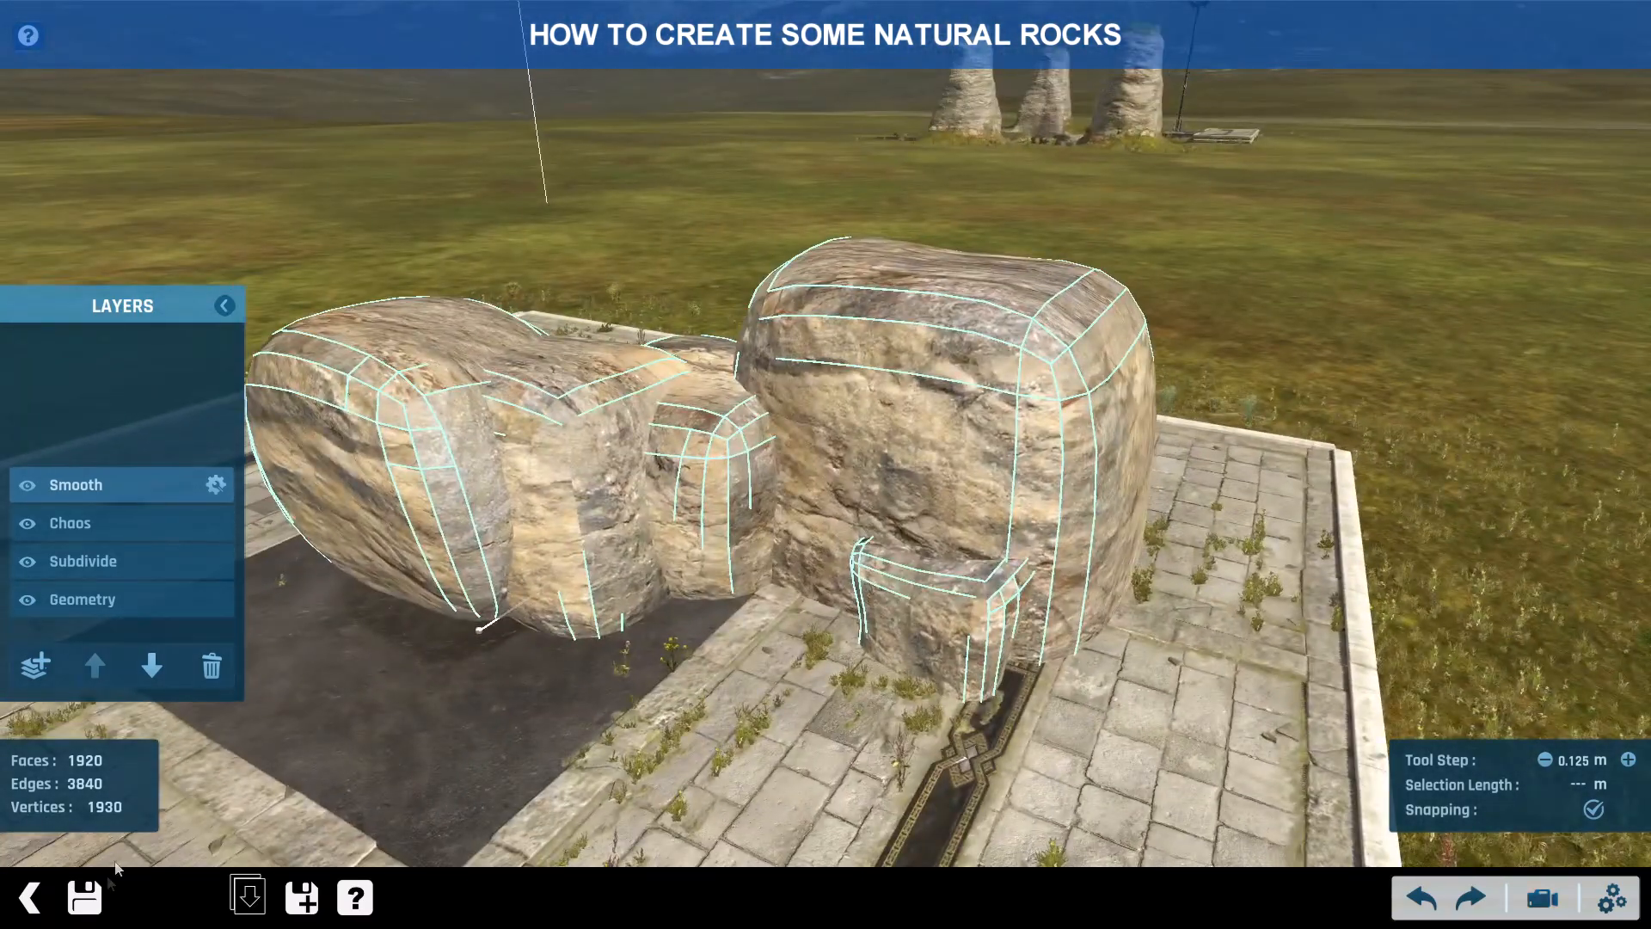
- Leave the mesh and item editors and return to the map
click(31, 897)
click(875, 507)
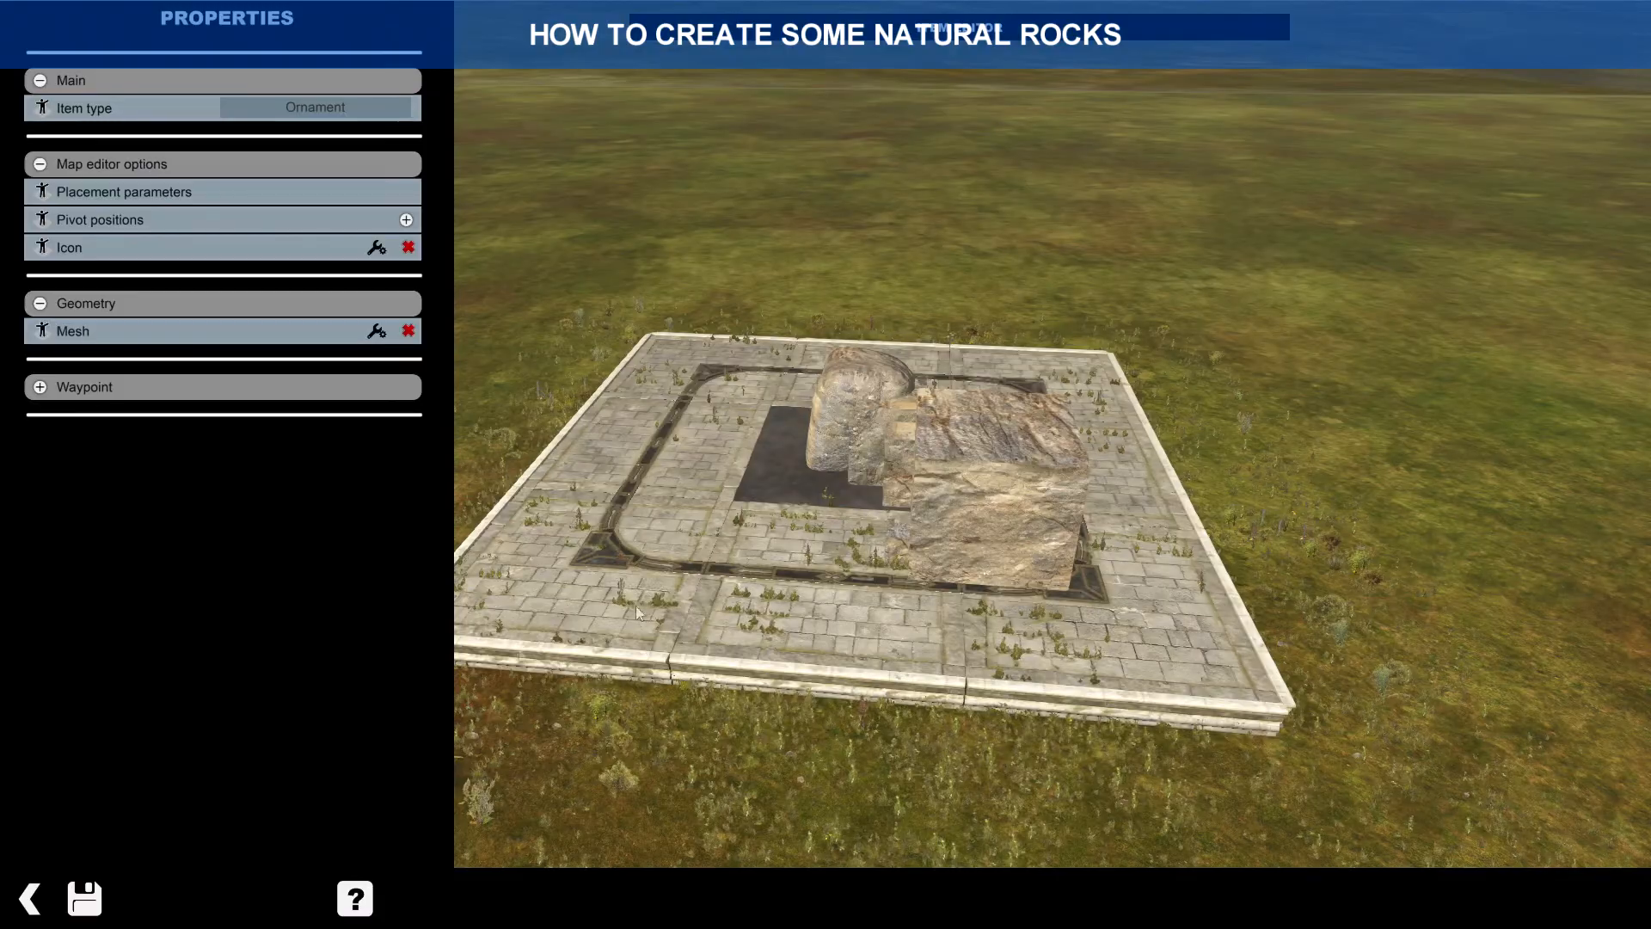
click(30, 899)
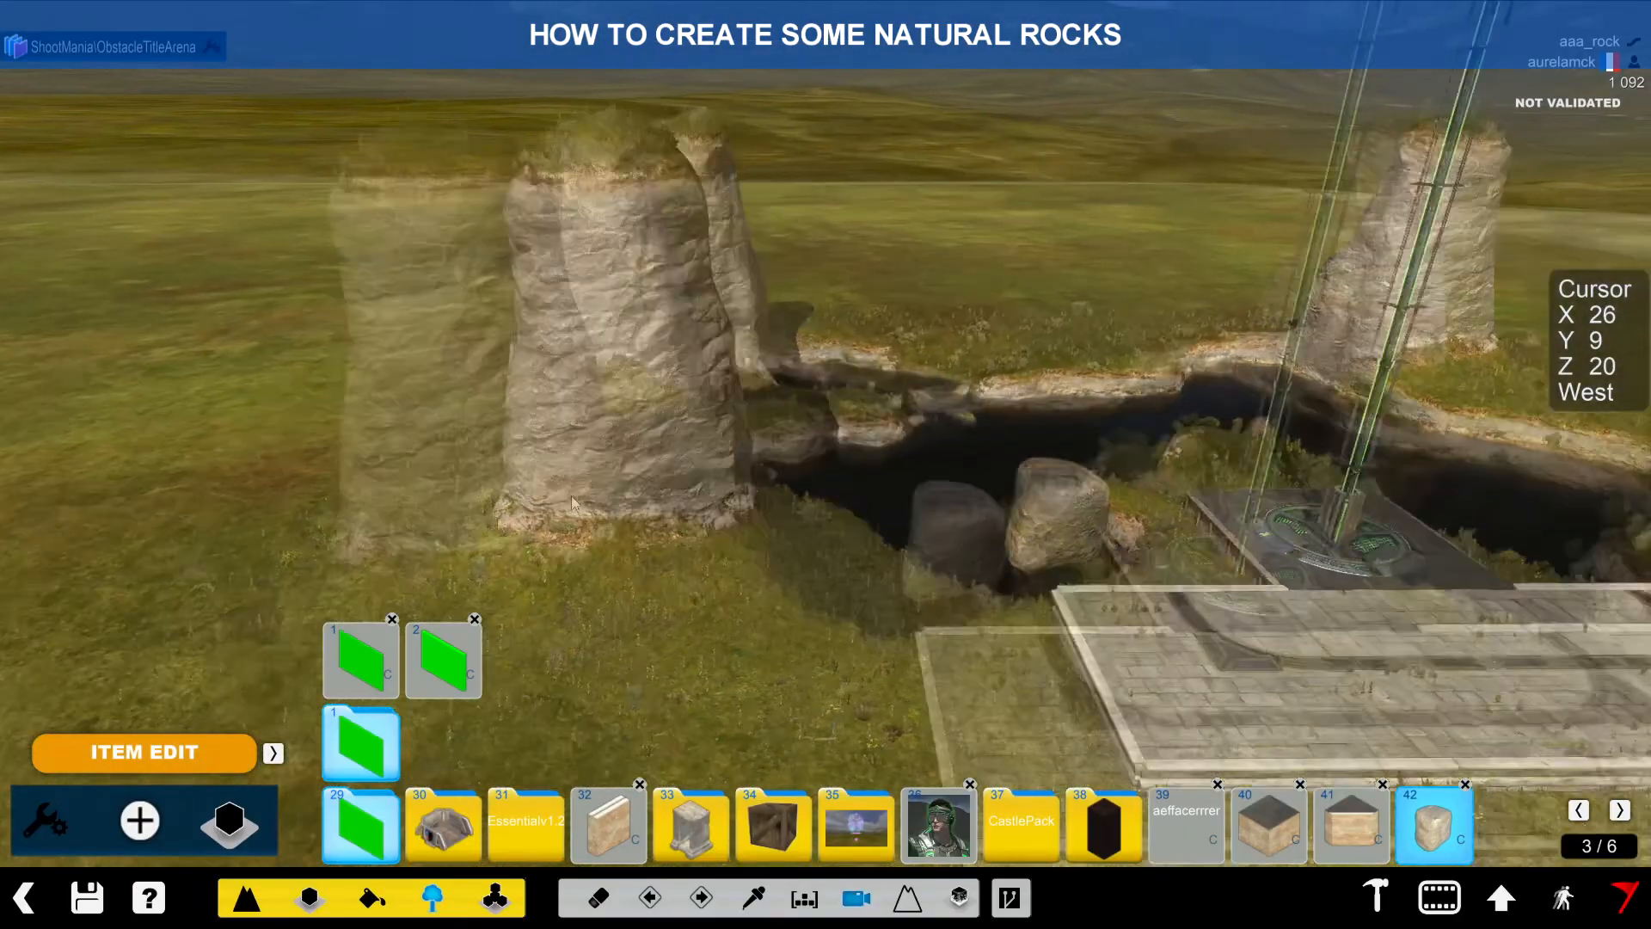
scroll(677, 565, down, 3)
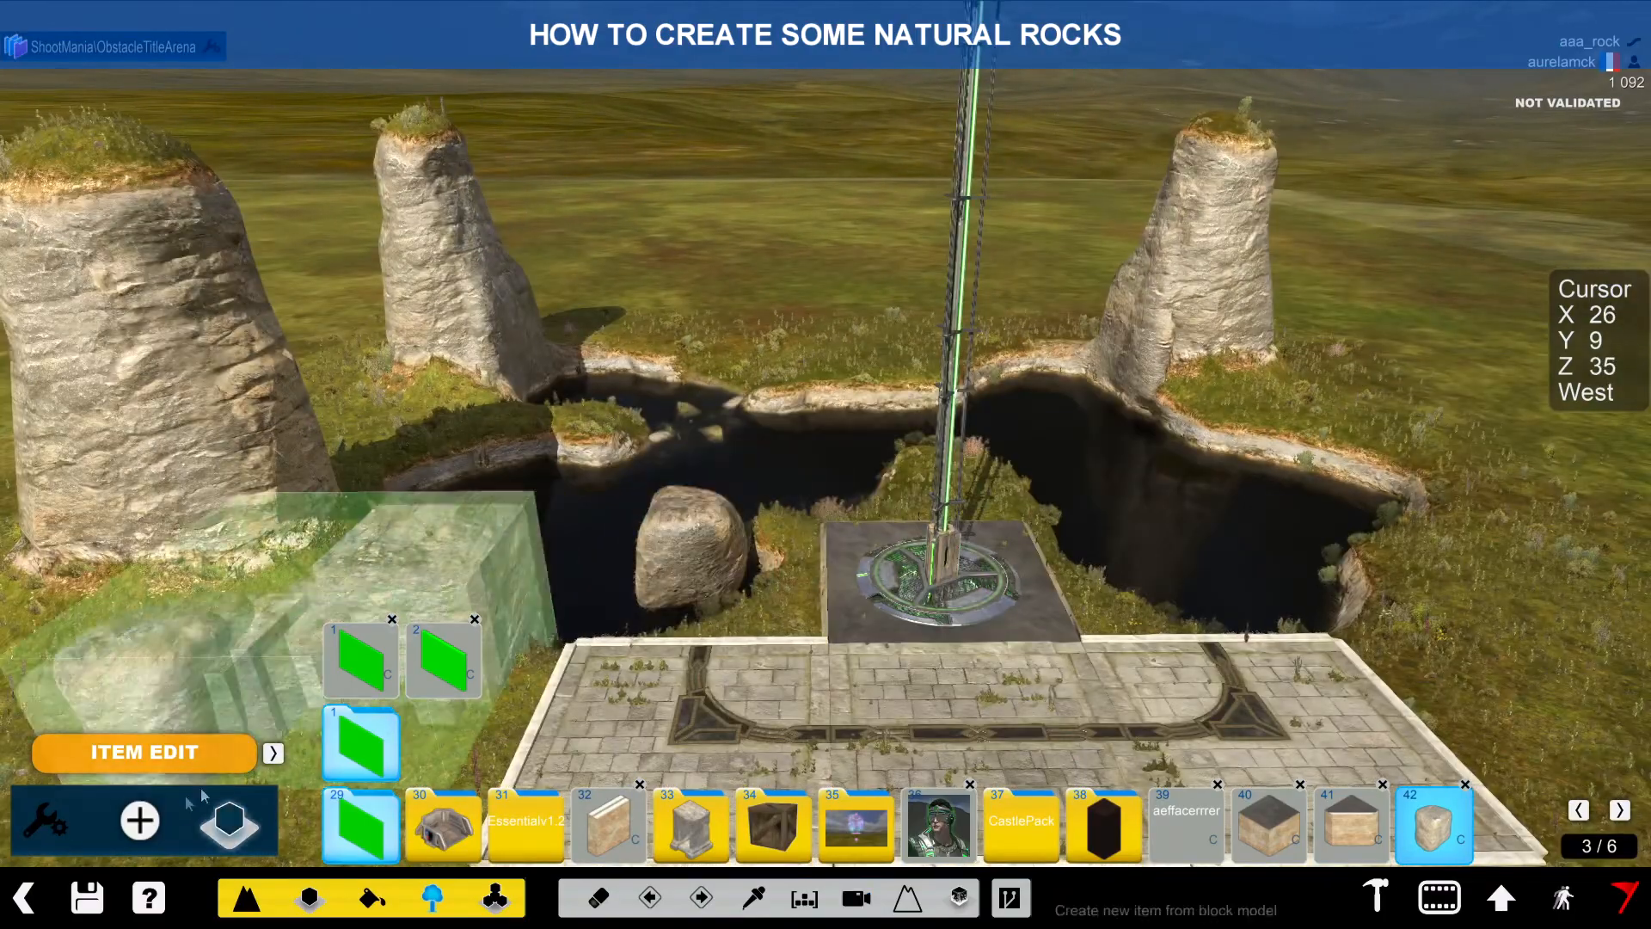
- Open the single rock standing in the water near the platform in item edit mode
click(60, 829)
alt+right_drag(468, 473, 516, 507)
alt+right_drag(700, 457, 731, 499)
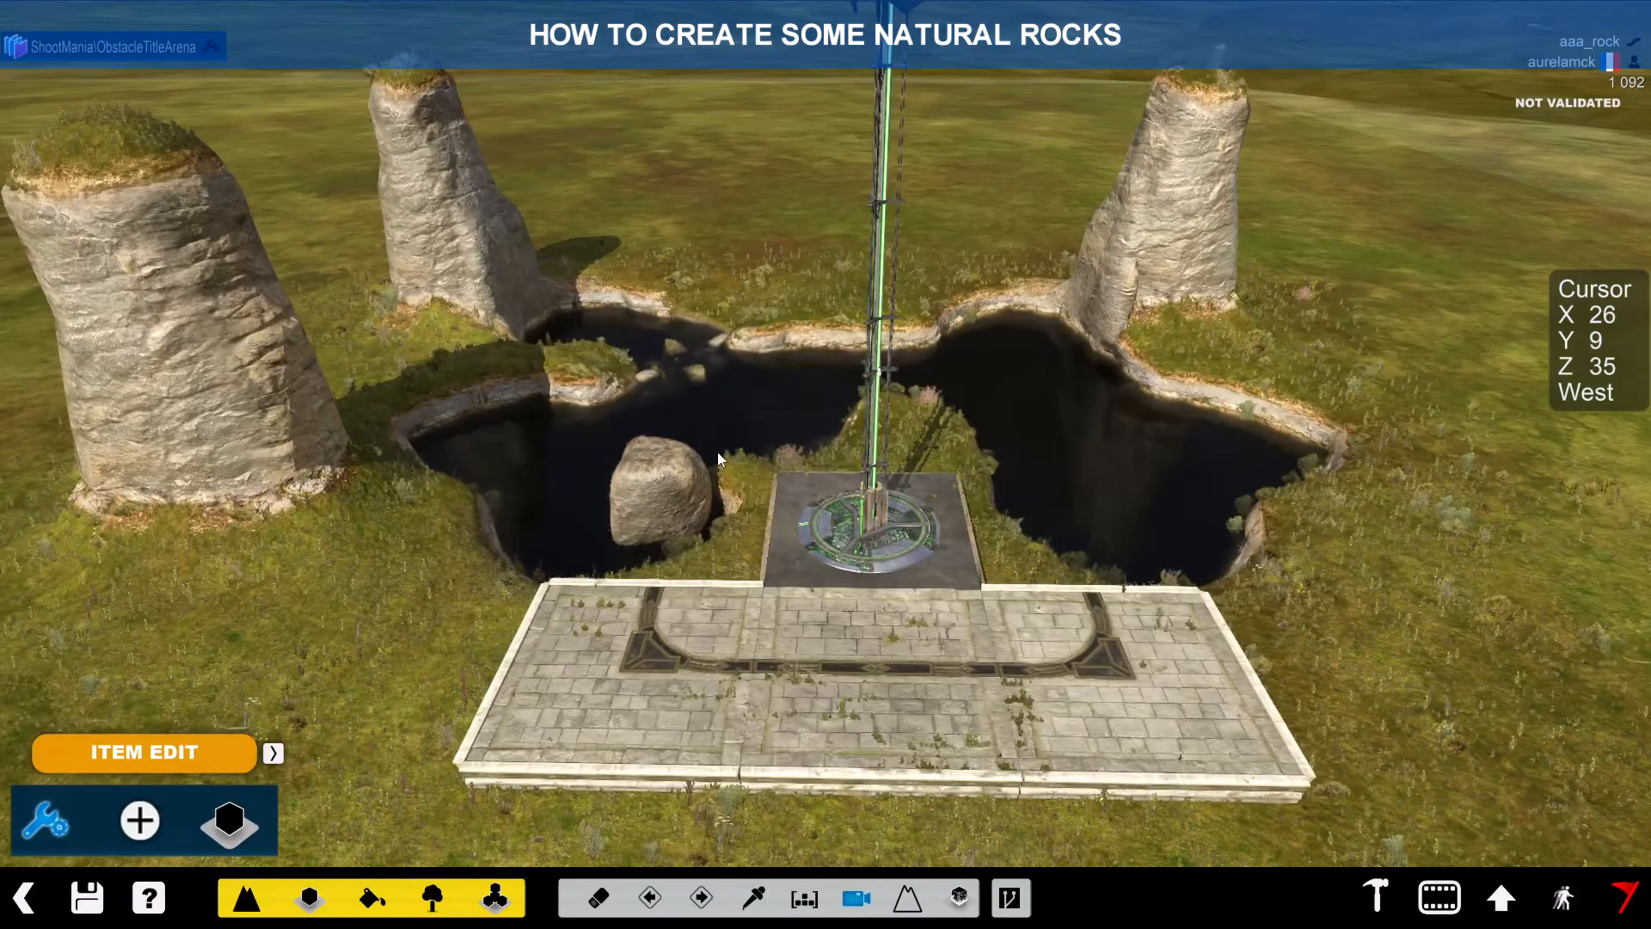
alt+drag(731, 499, 841, 602)
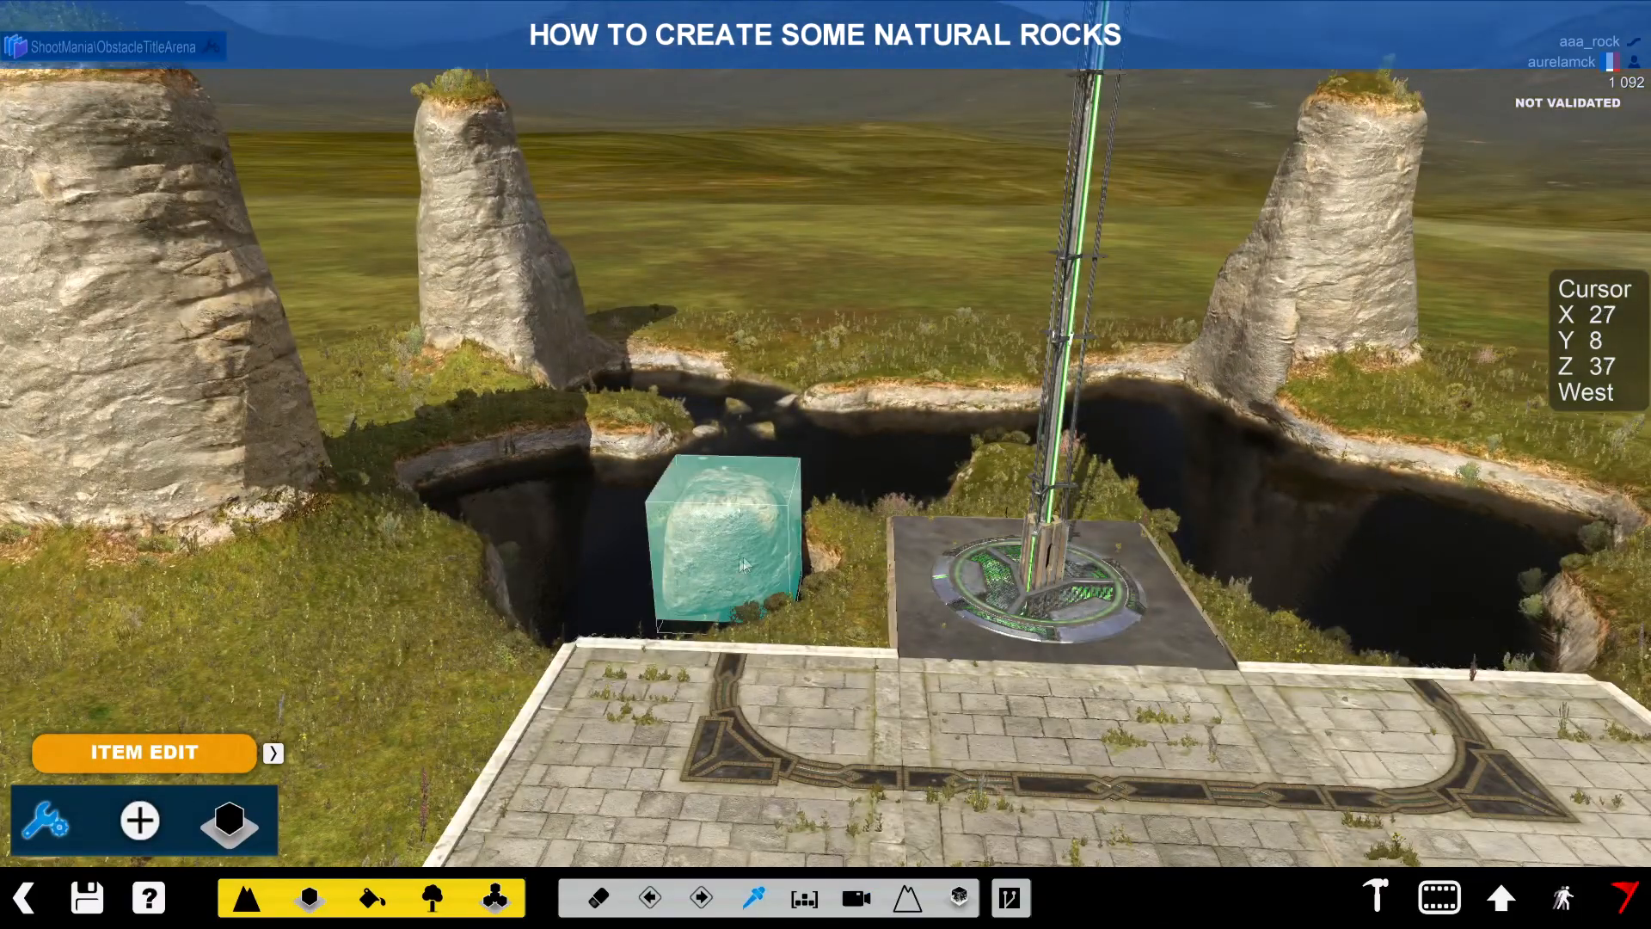
click(750, 552)
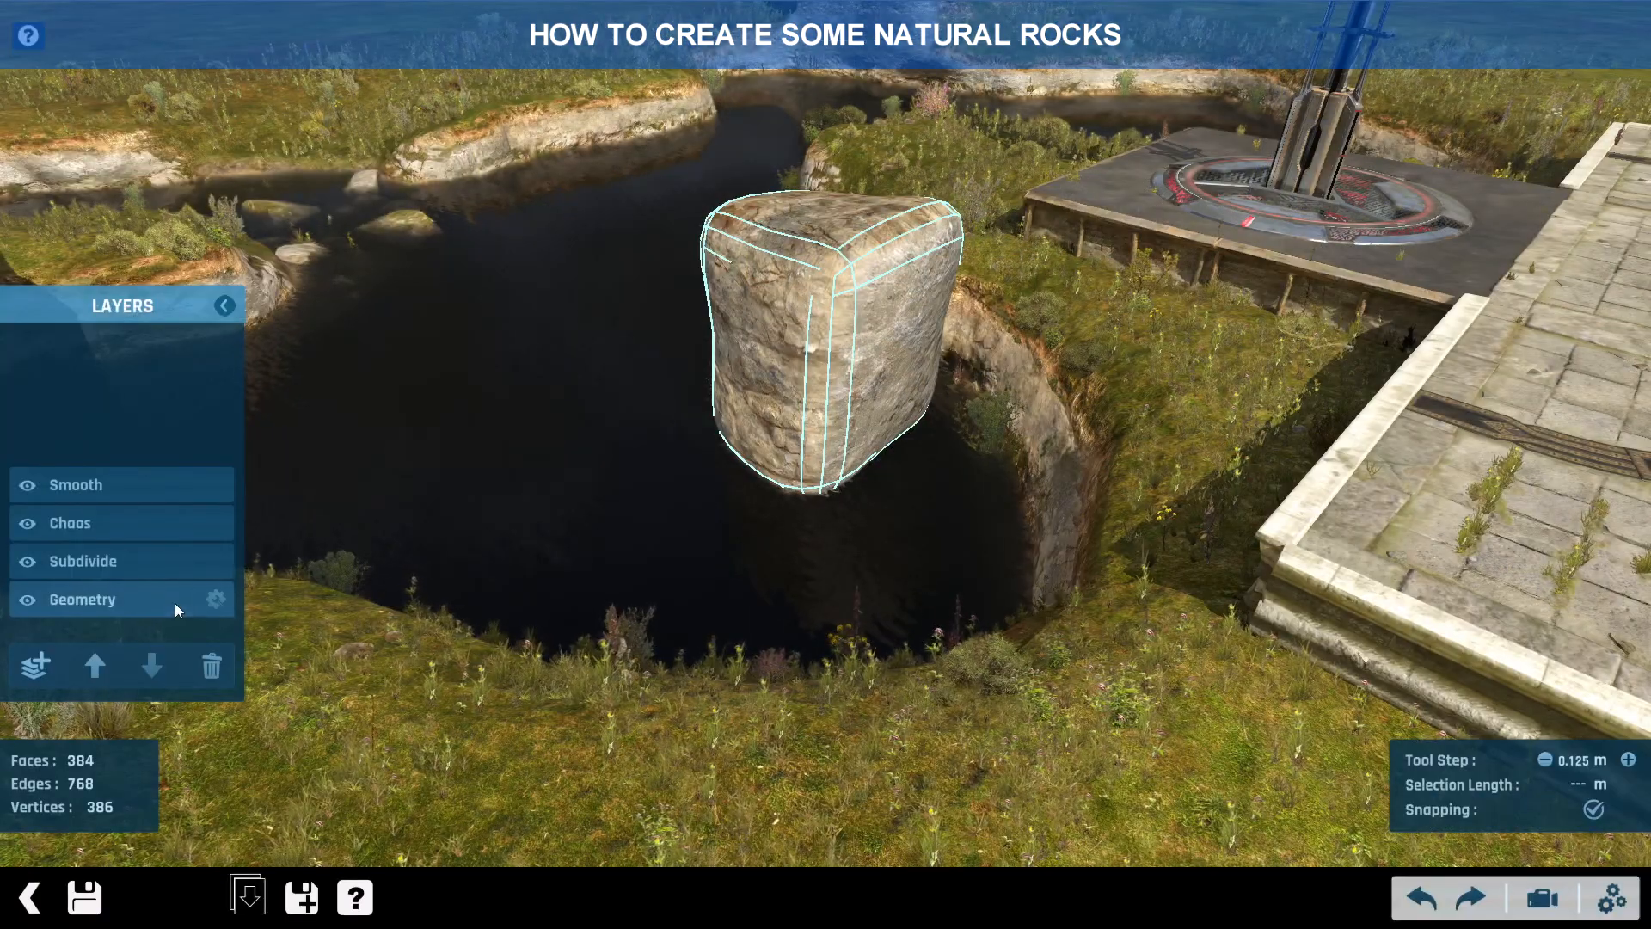
- Open the rock's Geometry layer for editing, then widen the block and raise one edge of its top face
click(173, 602)
alt+drag(221, 600, 327, 591)
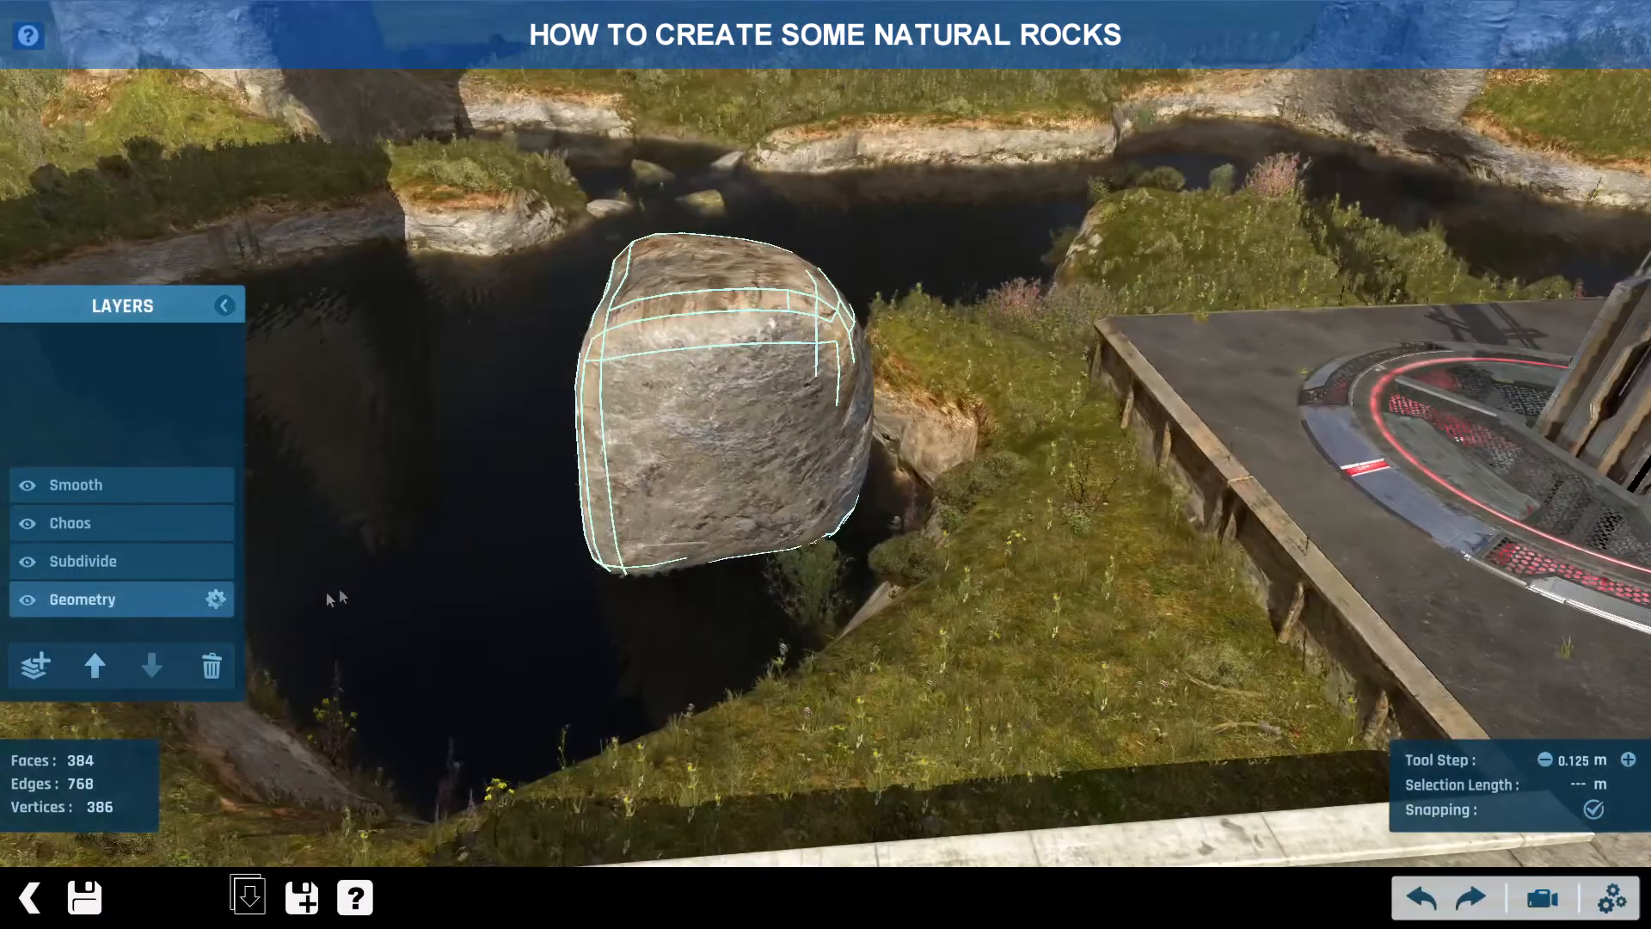
click(216, 600)
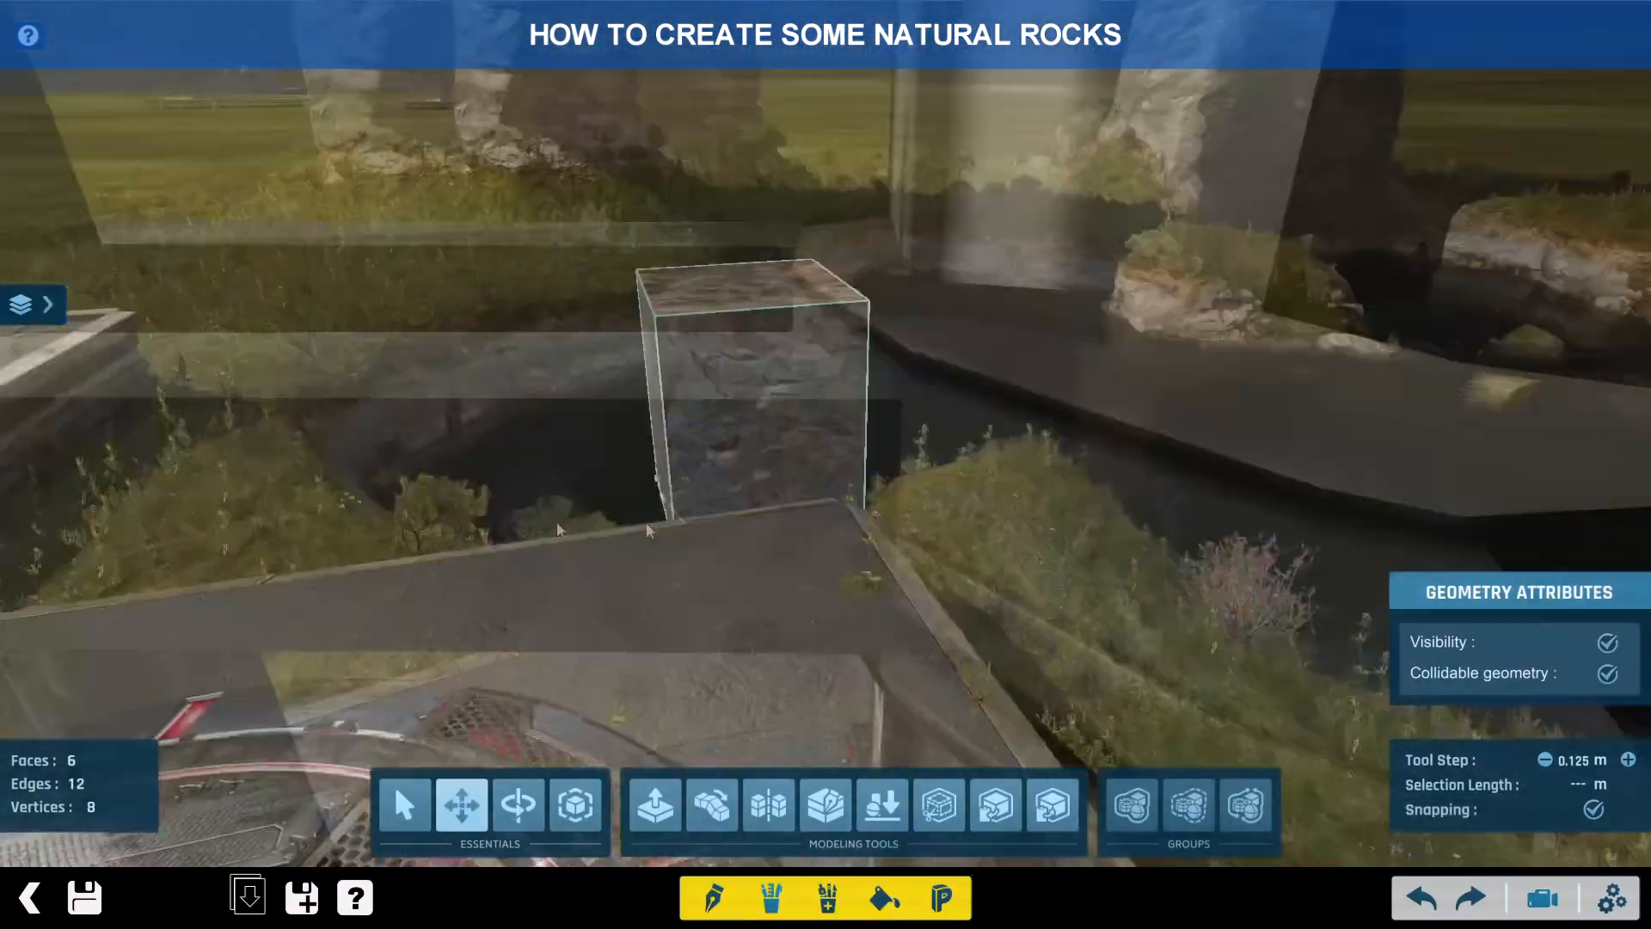
alt+drag(649, 531, 854, 471)
drag(736, 483, 808, 482)
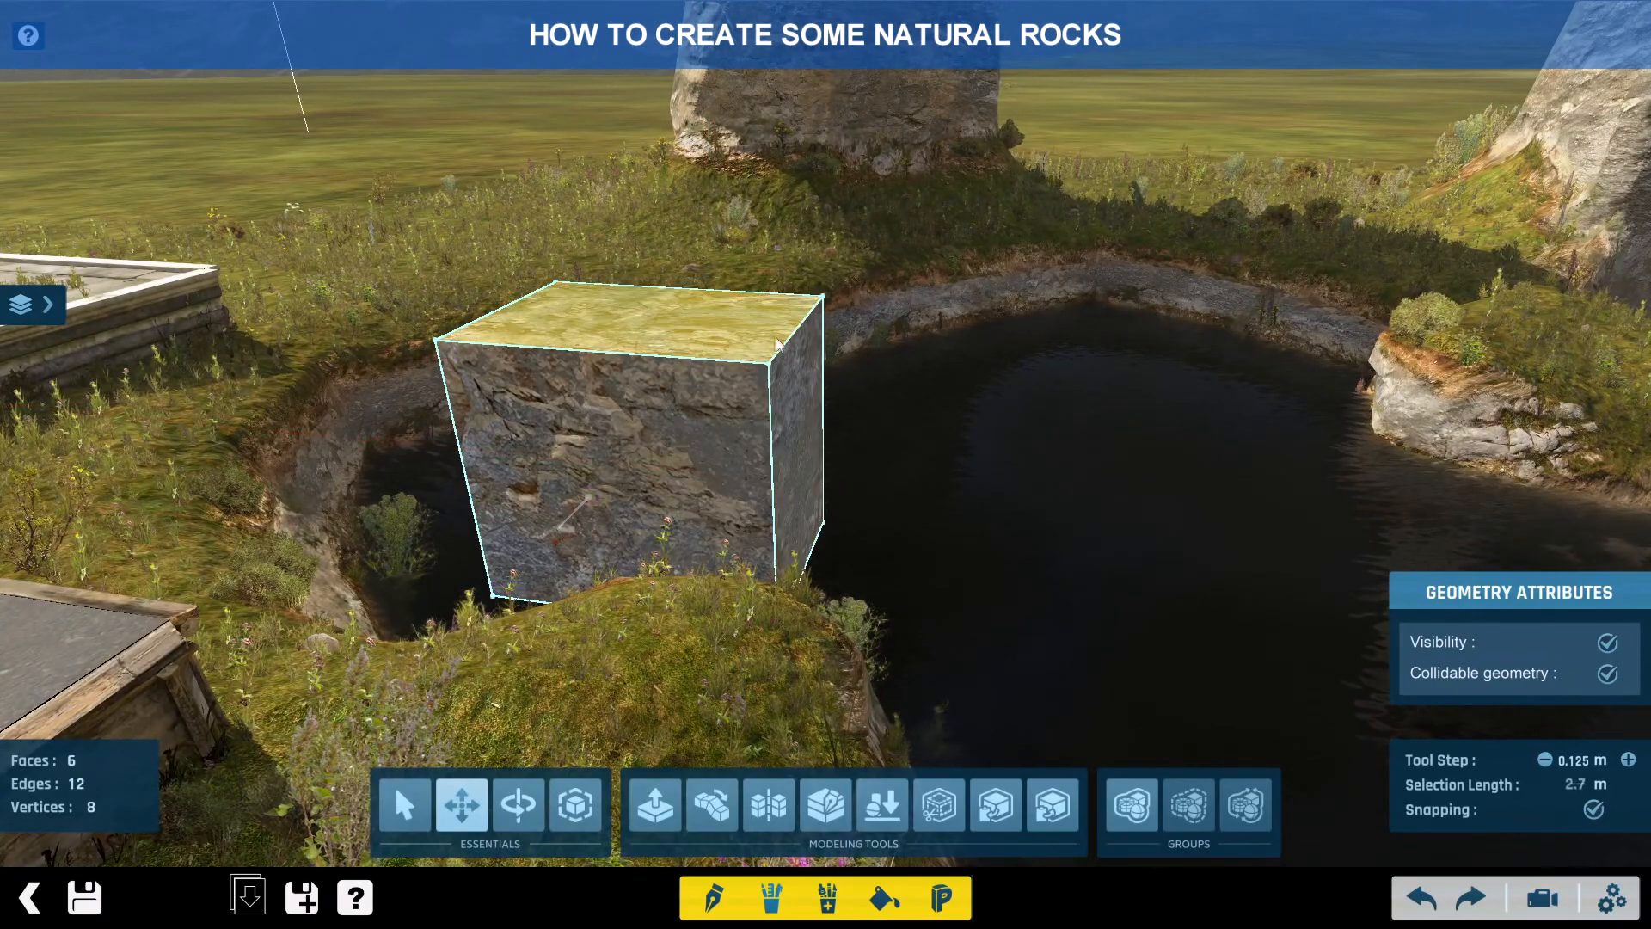
drag(790, 331, 790, 174)
- Duplicate the whole block and place the copy beside the original, next to the round platform
alt+drag(572, 220, 1134, 612)
key(ctrl+a)
click(995, 804)
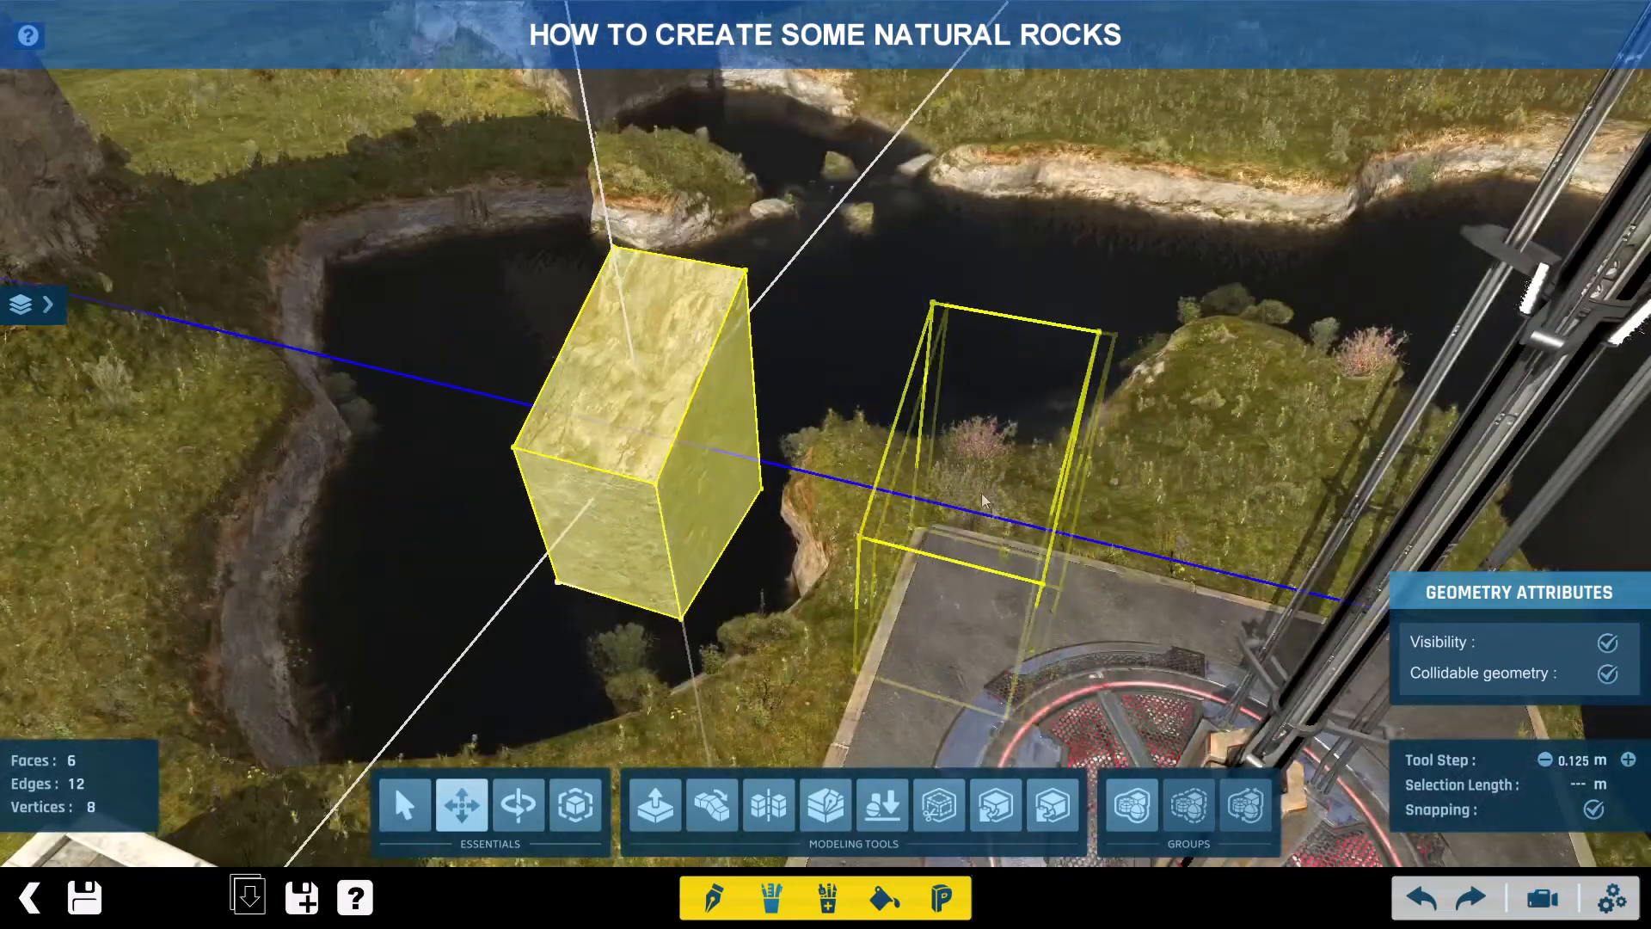
click(958, 488)
alt+drag(958, 487, 843, 552)
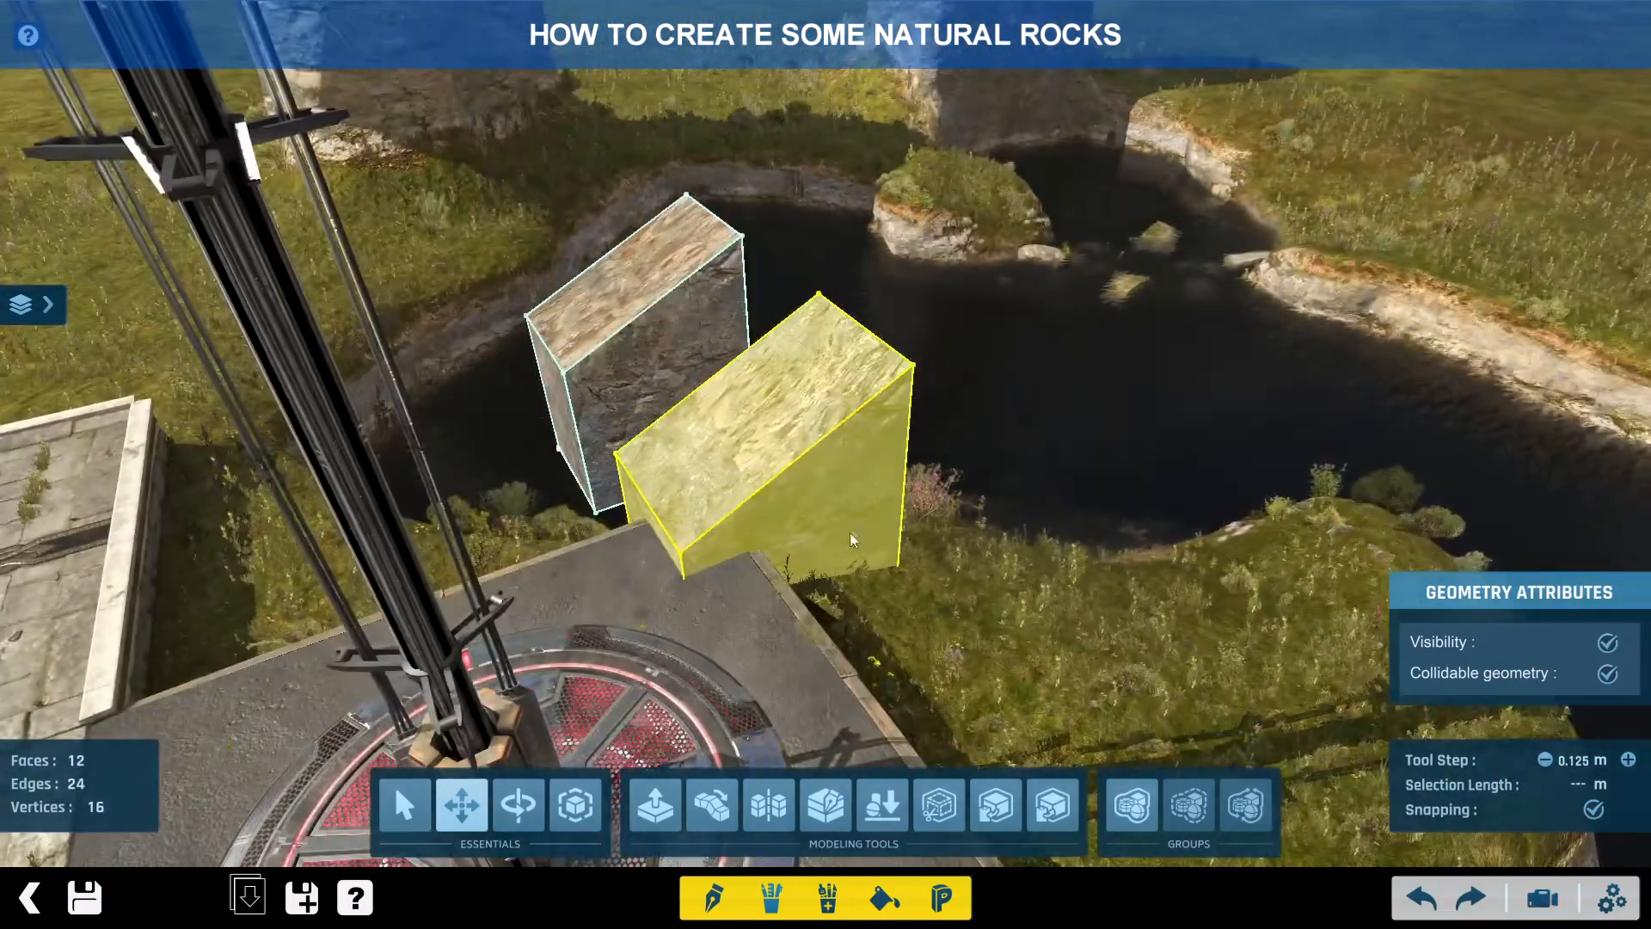
- Rotate the copied block about its vertical axis so it stands at an angle to the original
key(r)
drag(886, 448, 862, 513)
right_drag(863, 512, 745, 480)
click(692, 467)
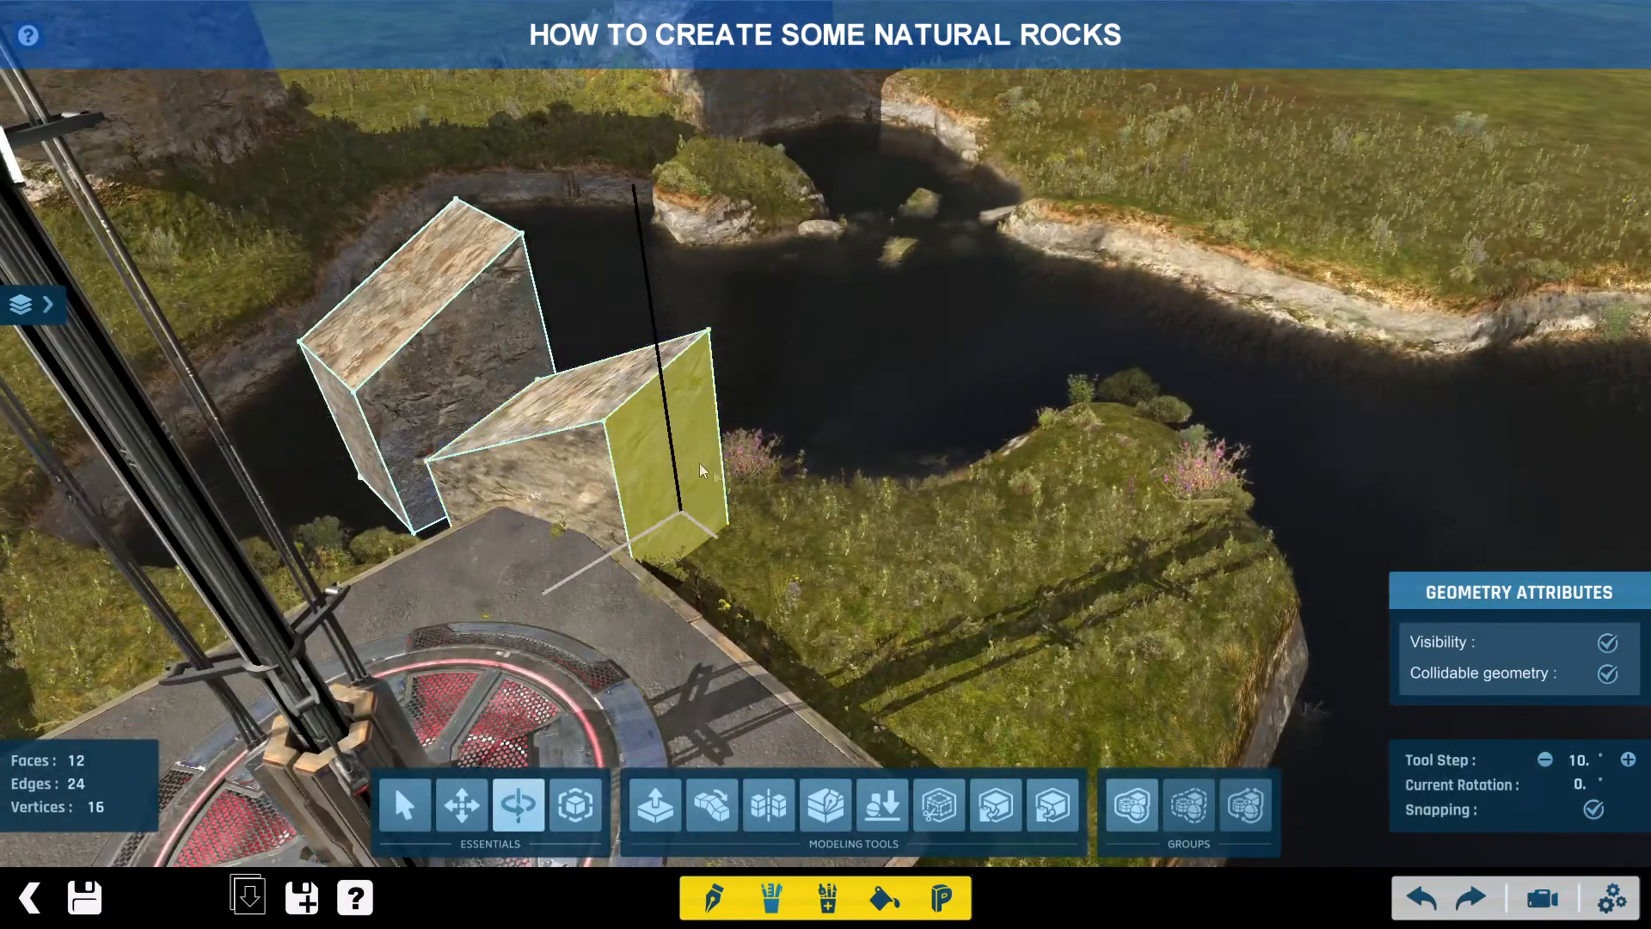
- Extrude the rotated block's end face outward and extrude the top of the new section upward into a tall column
alt+drag(691, 487, 946, 492)
alt+drag(796, 412, 833, 54)
click(801, 354)
- Move the top of the tall column to lower it and slant its side
click(462, 804)
key(w)
key(d)
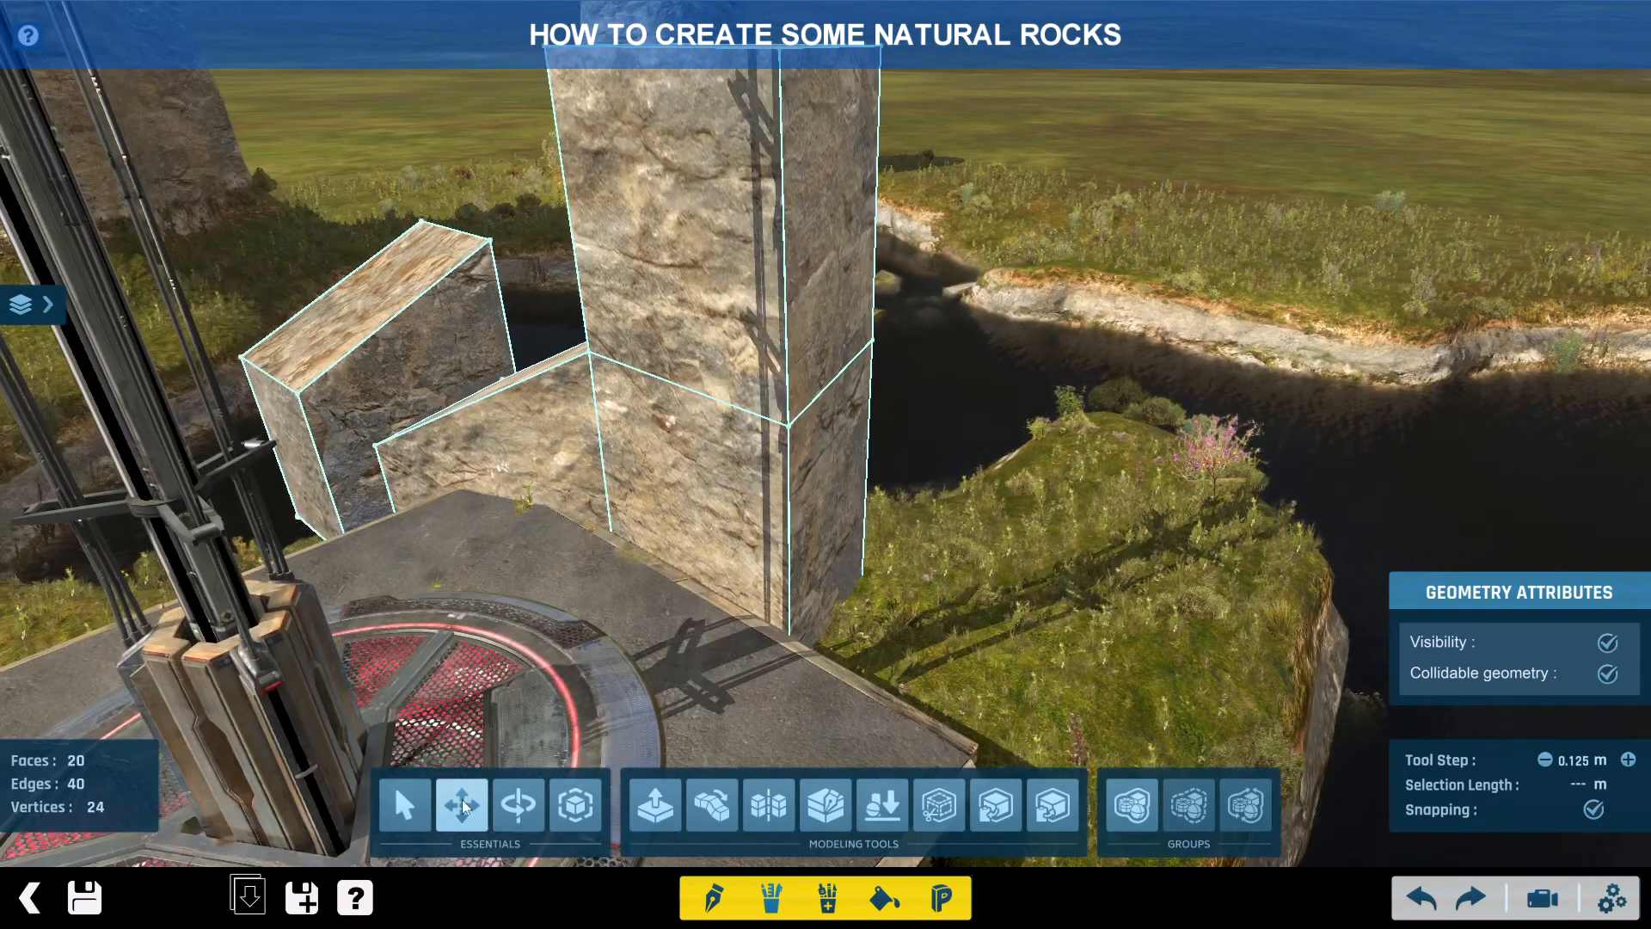
click(833, 250)
drag(833, 249, 991, 284)
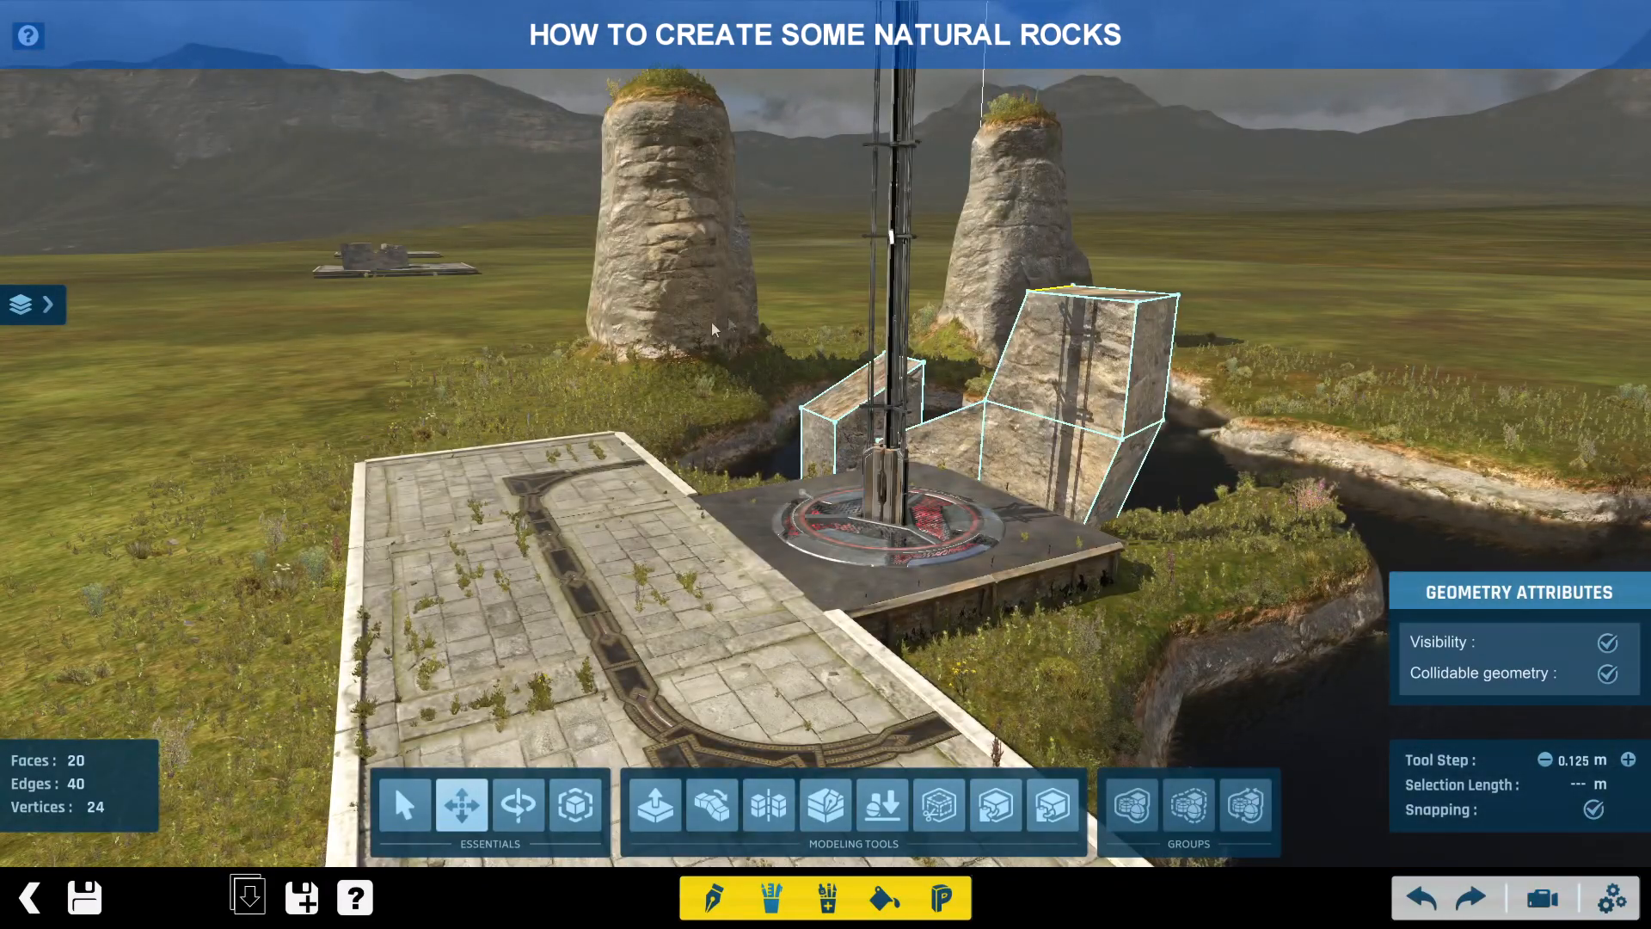
- Fine-tune the position of the upper corner of the slanted raised section
middle_drag(829, 313, 695, 412)
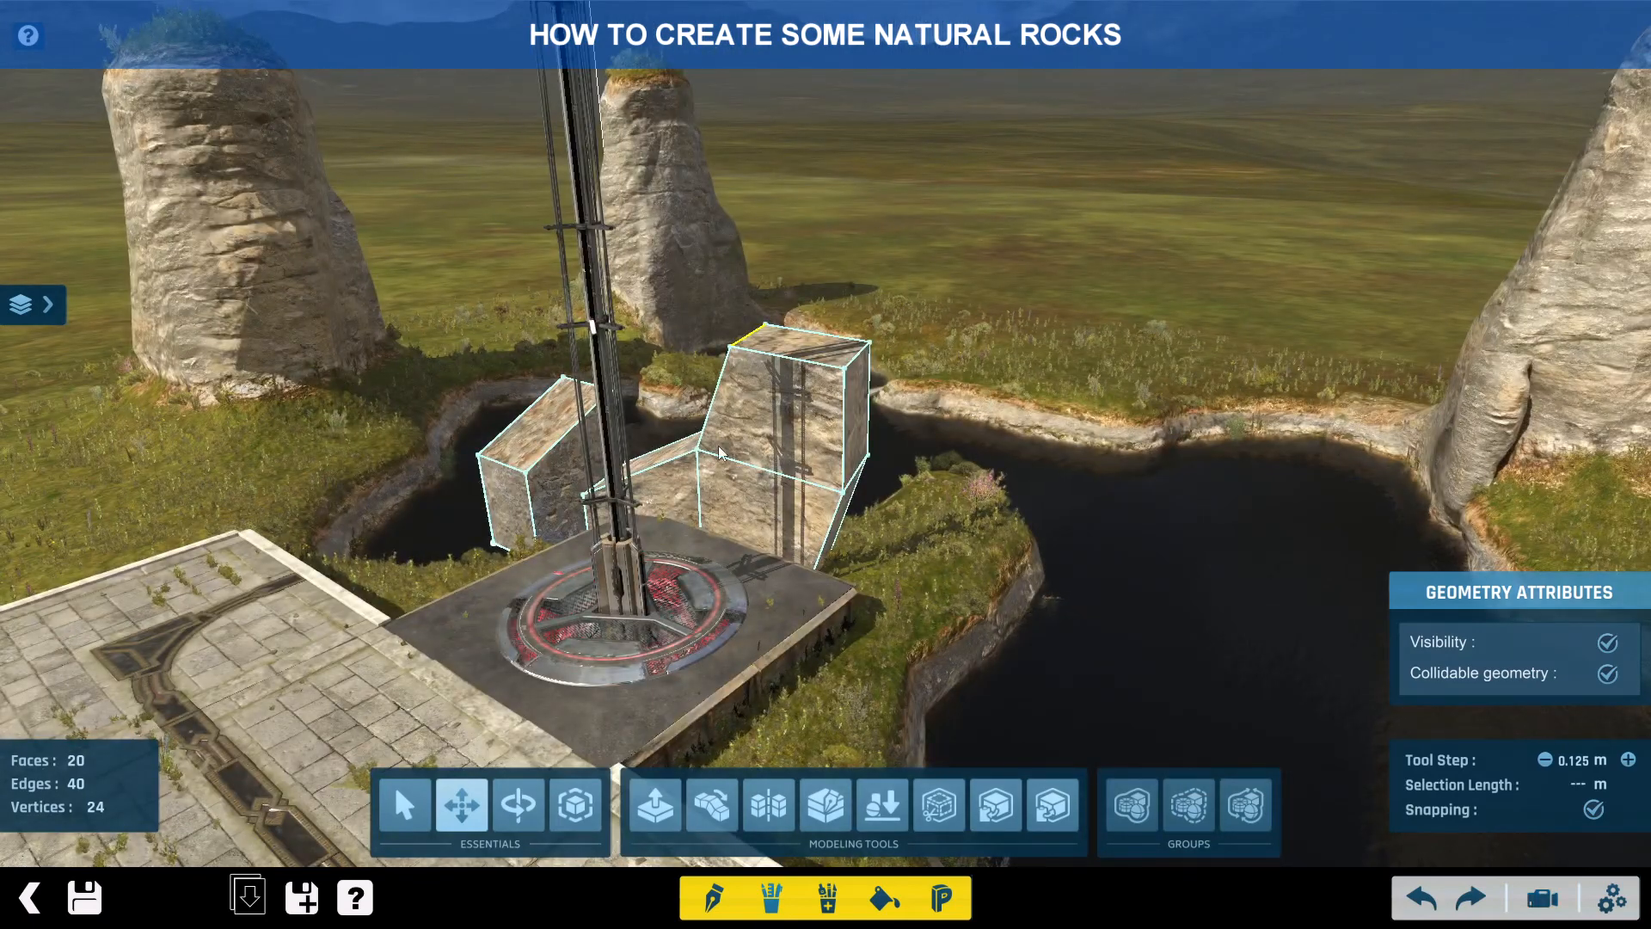
middle_drag(826, 493, 774, 399)
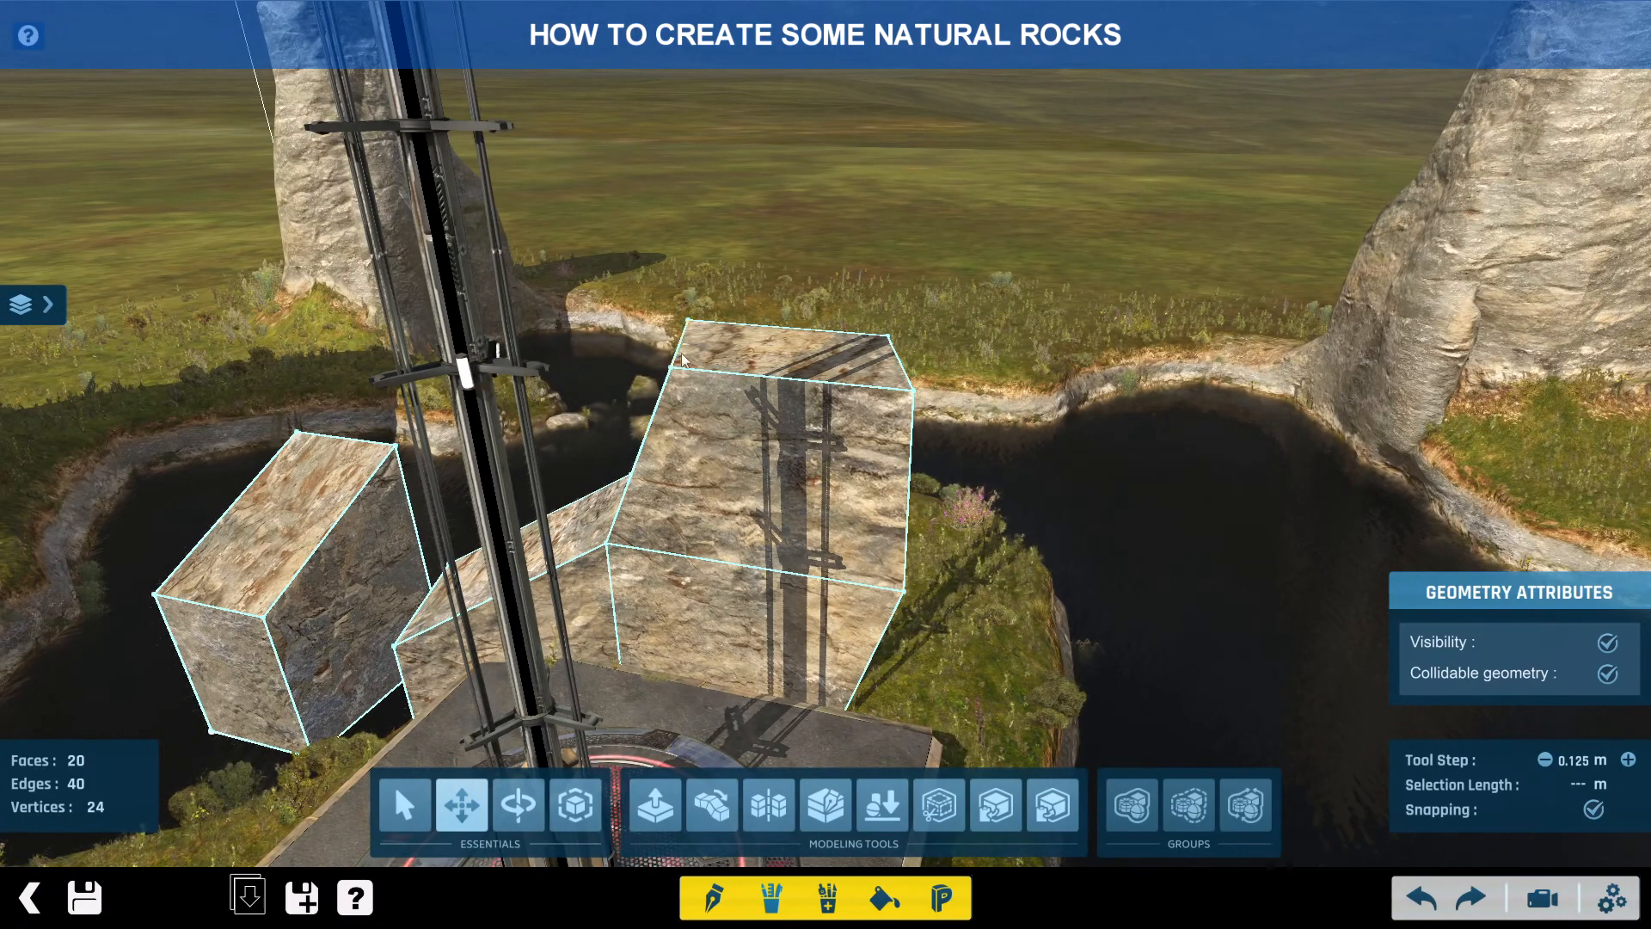
click(787, 355)
middle_drag(787, 354, 559, 362)
click(620, 463)
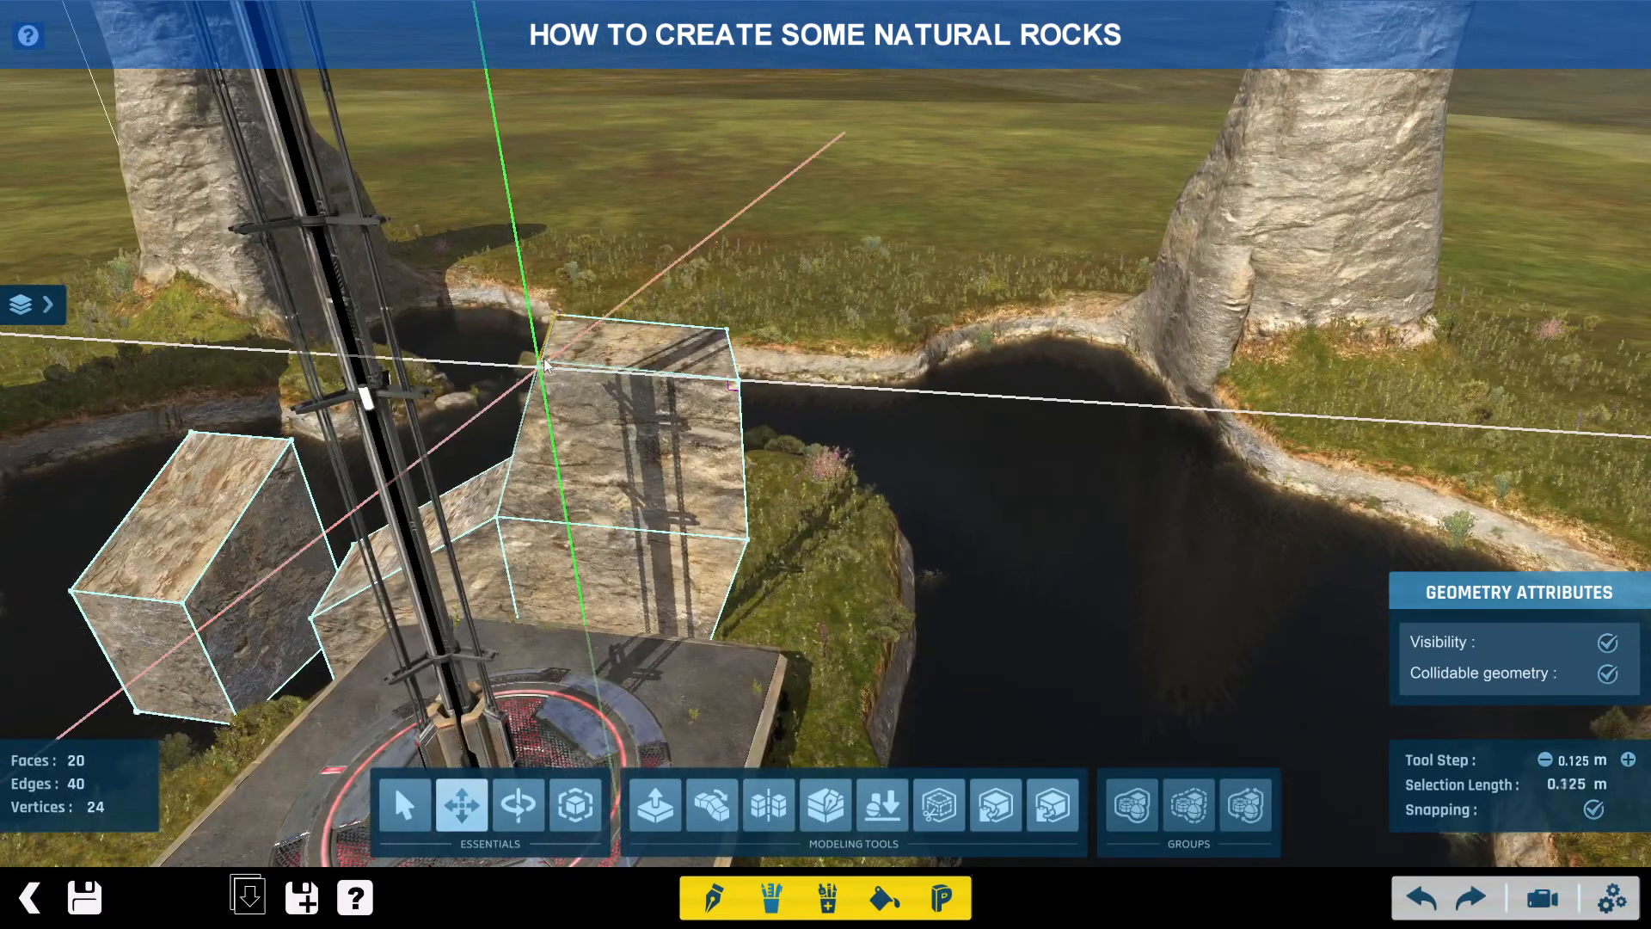
drag(559, 359, 563, 356)
middle_drag(562, 356, 564, 320)
- Duplicate the separate block in the water and place the copy on the bank across the round platform
double_click(300, 508)
click(995, 803)
click(1051, 803)
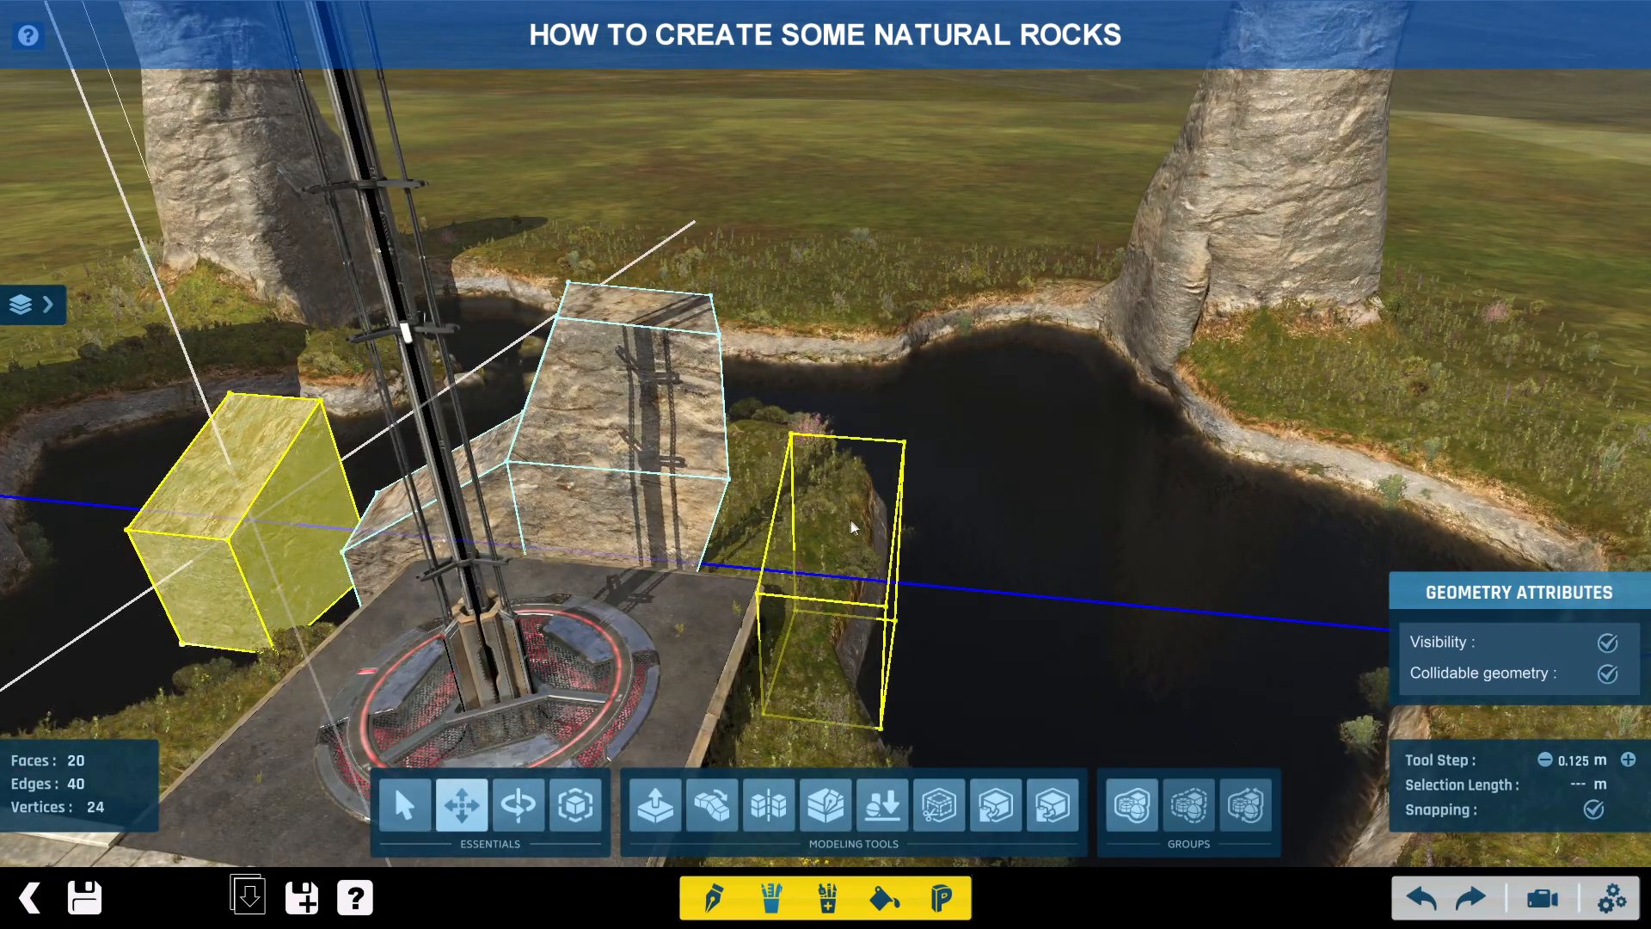
click(813, 460)
- Reshape the new copy on the bank and extrude its faces to extend it lengthwise and upward
middle_drag(812, 460, 649, 523)
drag(641, 535, 486, 630)
middle_drag(486, 630, 533, 478)
click(549, 461)
shift+drag(551, 457, 815, 461)
shift+drag(739, 411, 807, 348)
- Move the top edges of the newly extruded end section to make it lean out over the water
middle_drag(806, 348, 771, 378)
click(771, 378)
drag(771, 378, 781, 370)
double_click(765, 365)
click(779, 367)
drag(783, 362, 838, 267)
right_drag(839, 266, 873, 249)
click(871, 244)
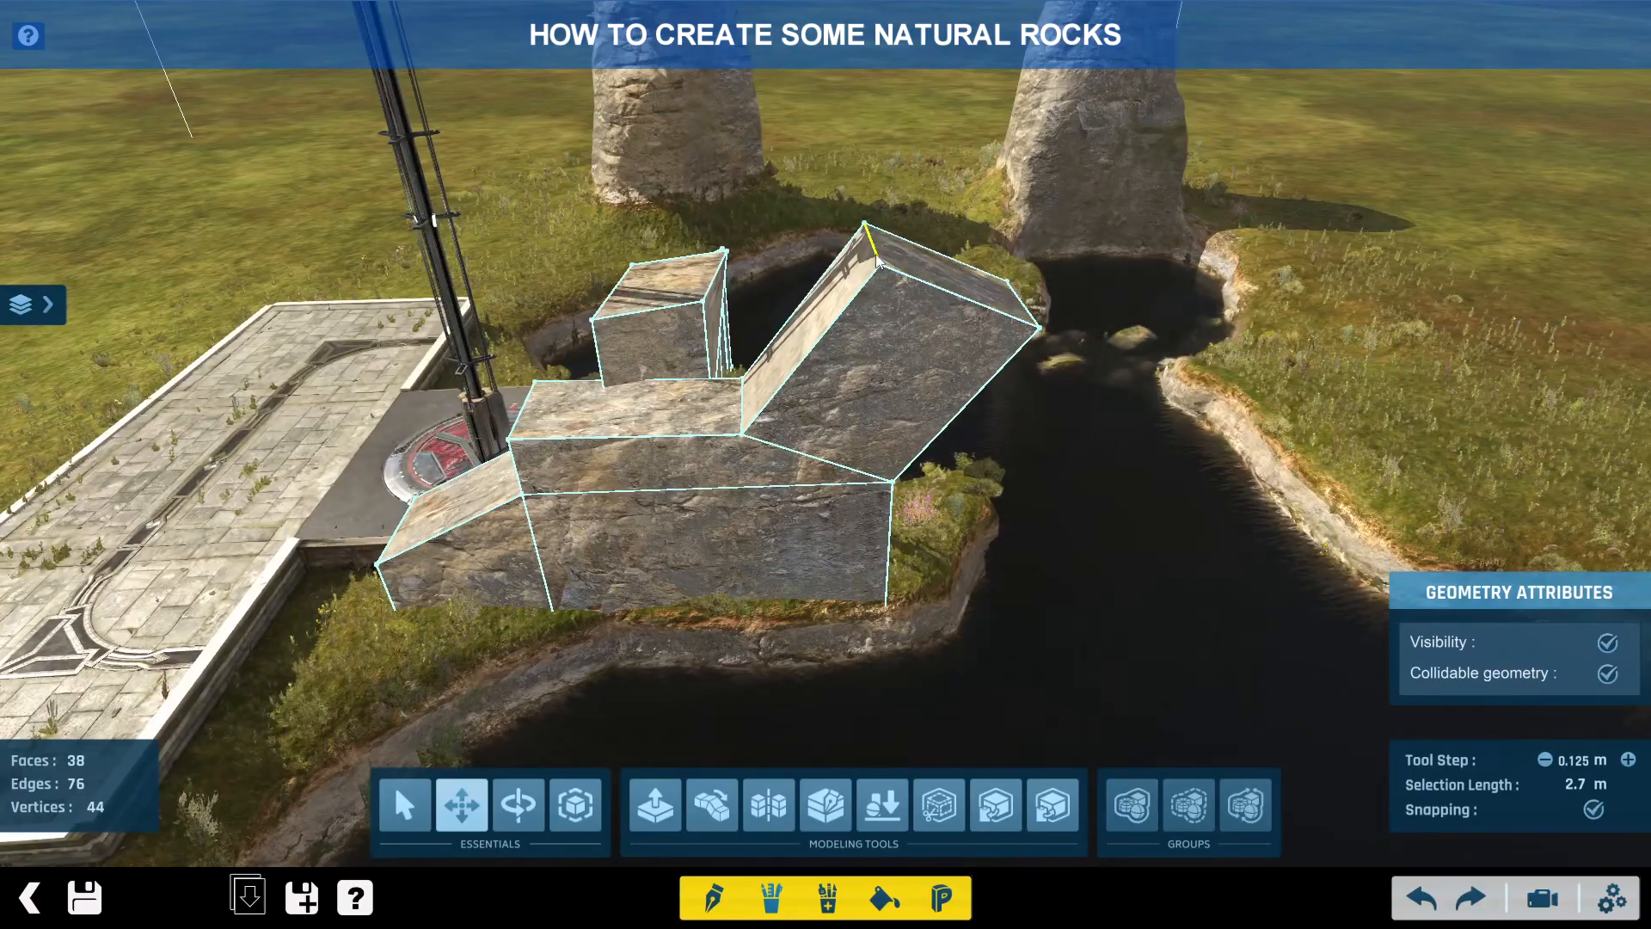
- Move the upper edge of the new rock's middle section to vary its slope
right_drag(910, 264, 647, 409)
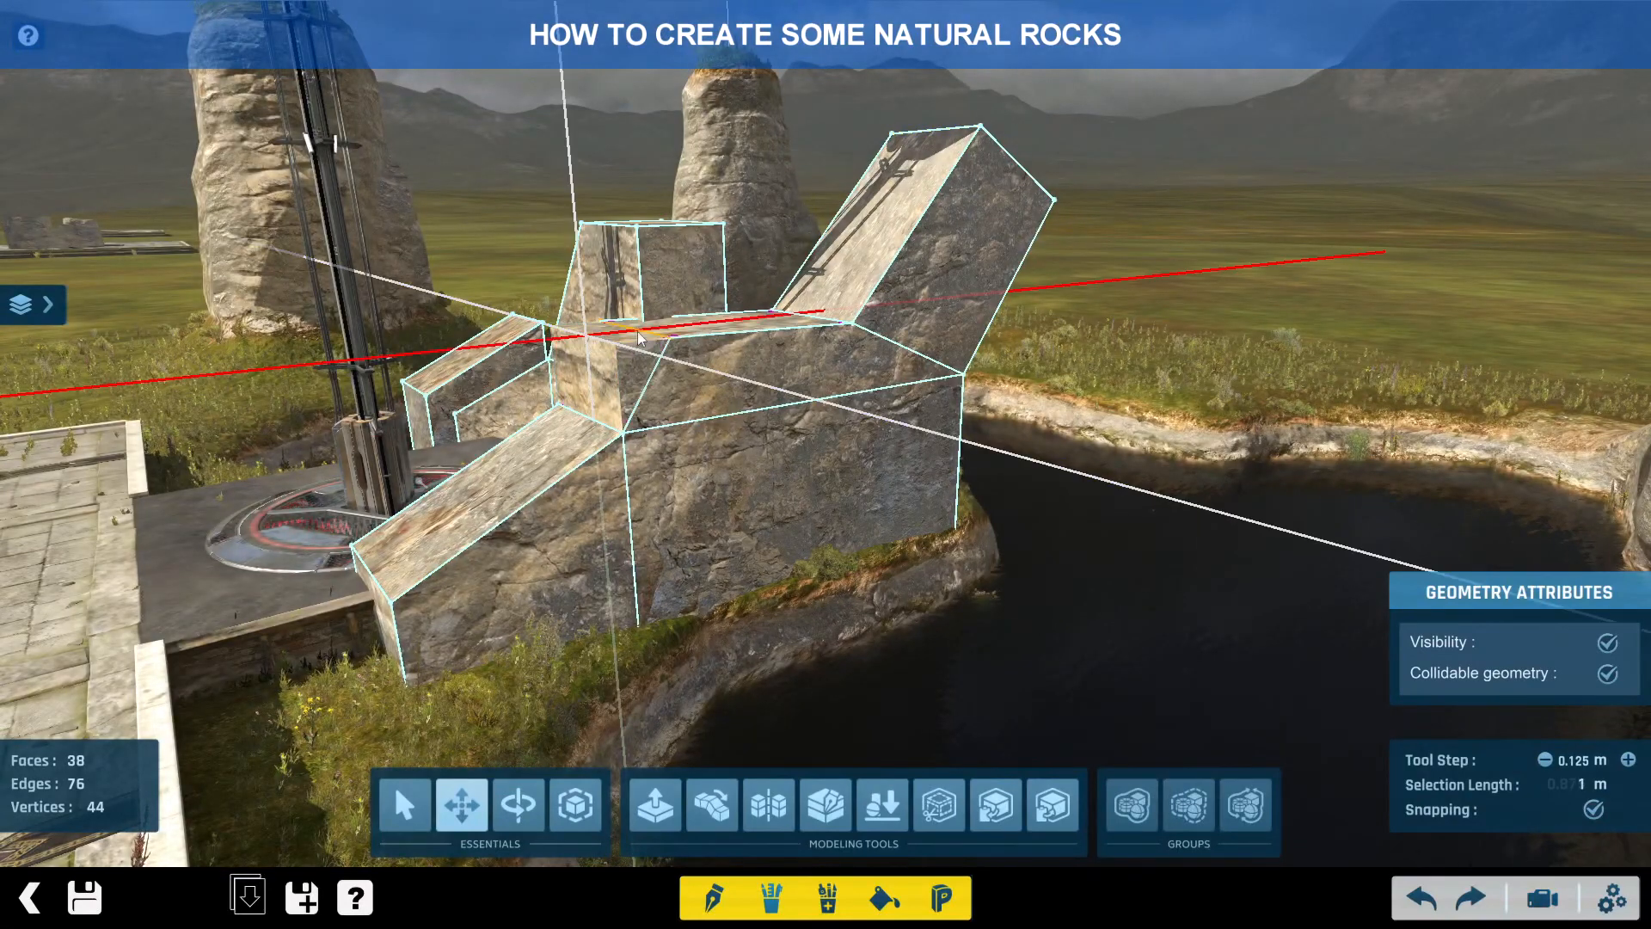
drag(651, 363, 651, 362)
right_drag(651, 362, 793, 447)
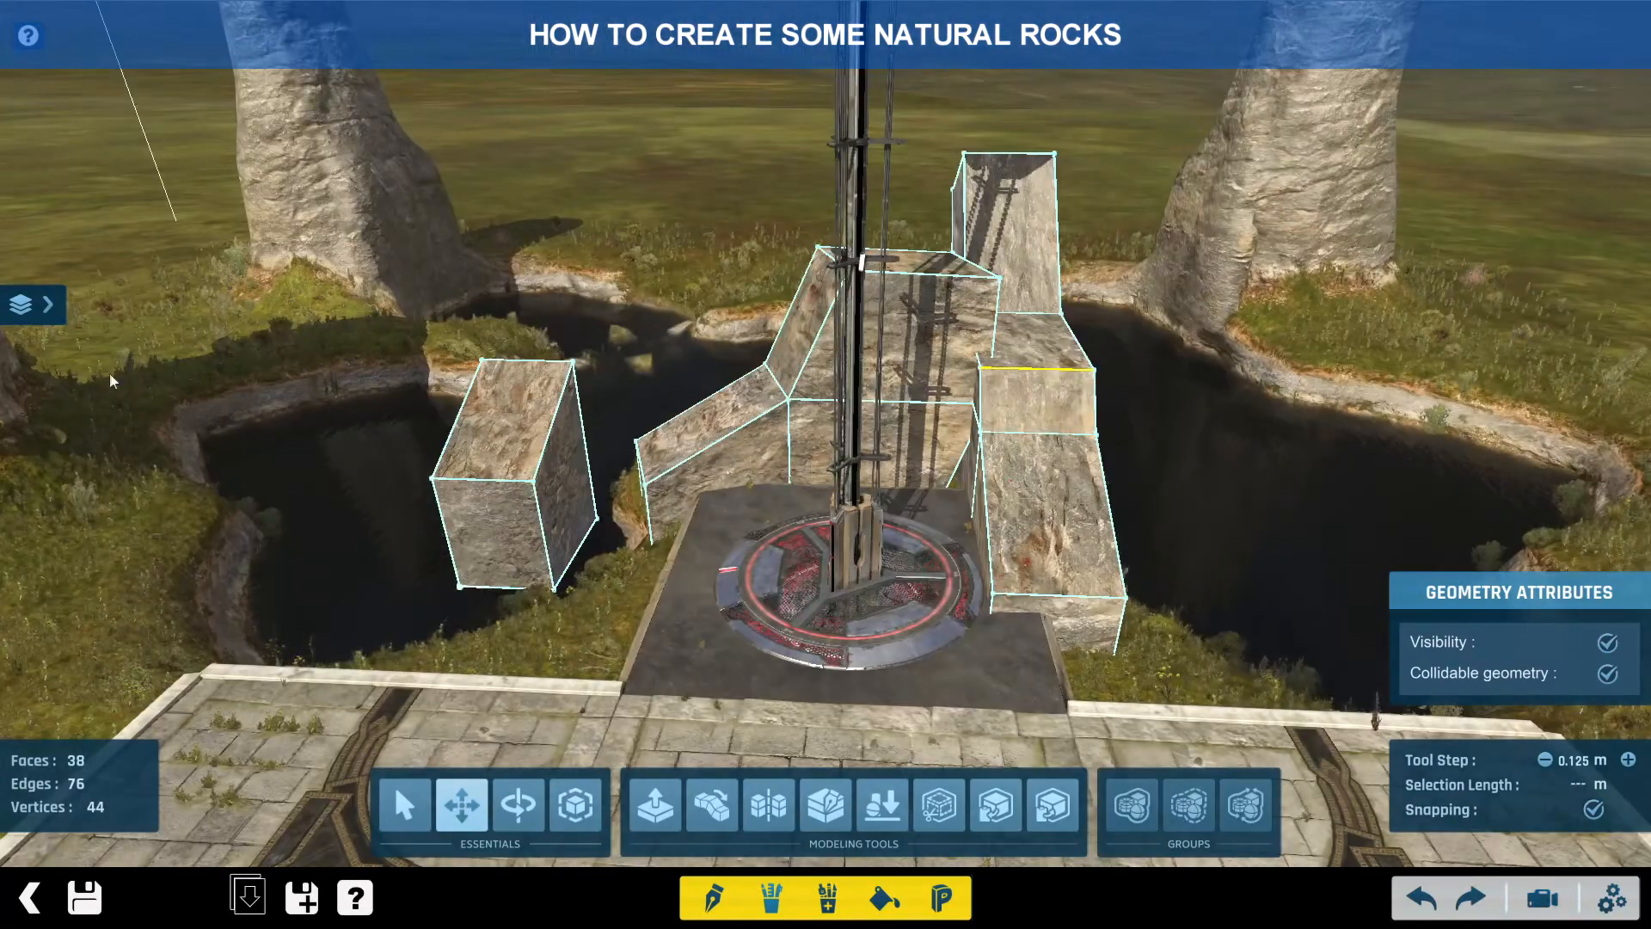
- View the Subdivide layer's effect on the new shapes and reopen the Geometry layer for editing
click(60, 309)
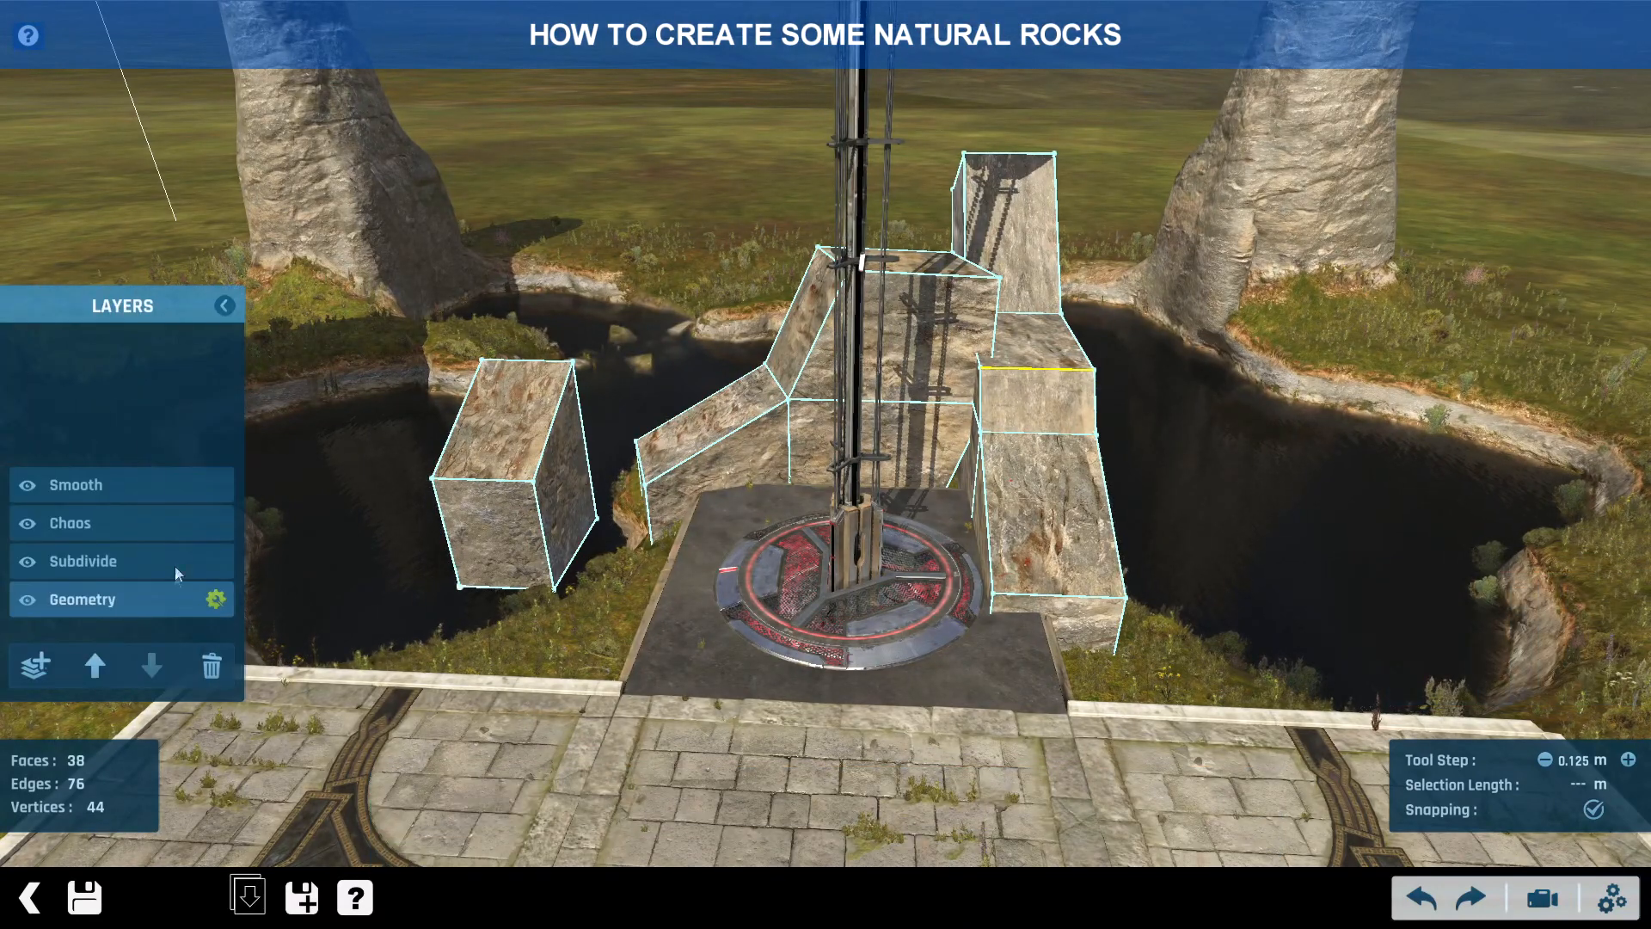
click(207, 569)
middle_drag(791, 549, 209, 645)
click(194, 598)
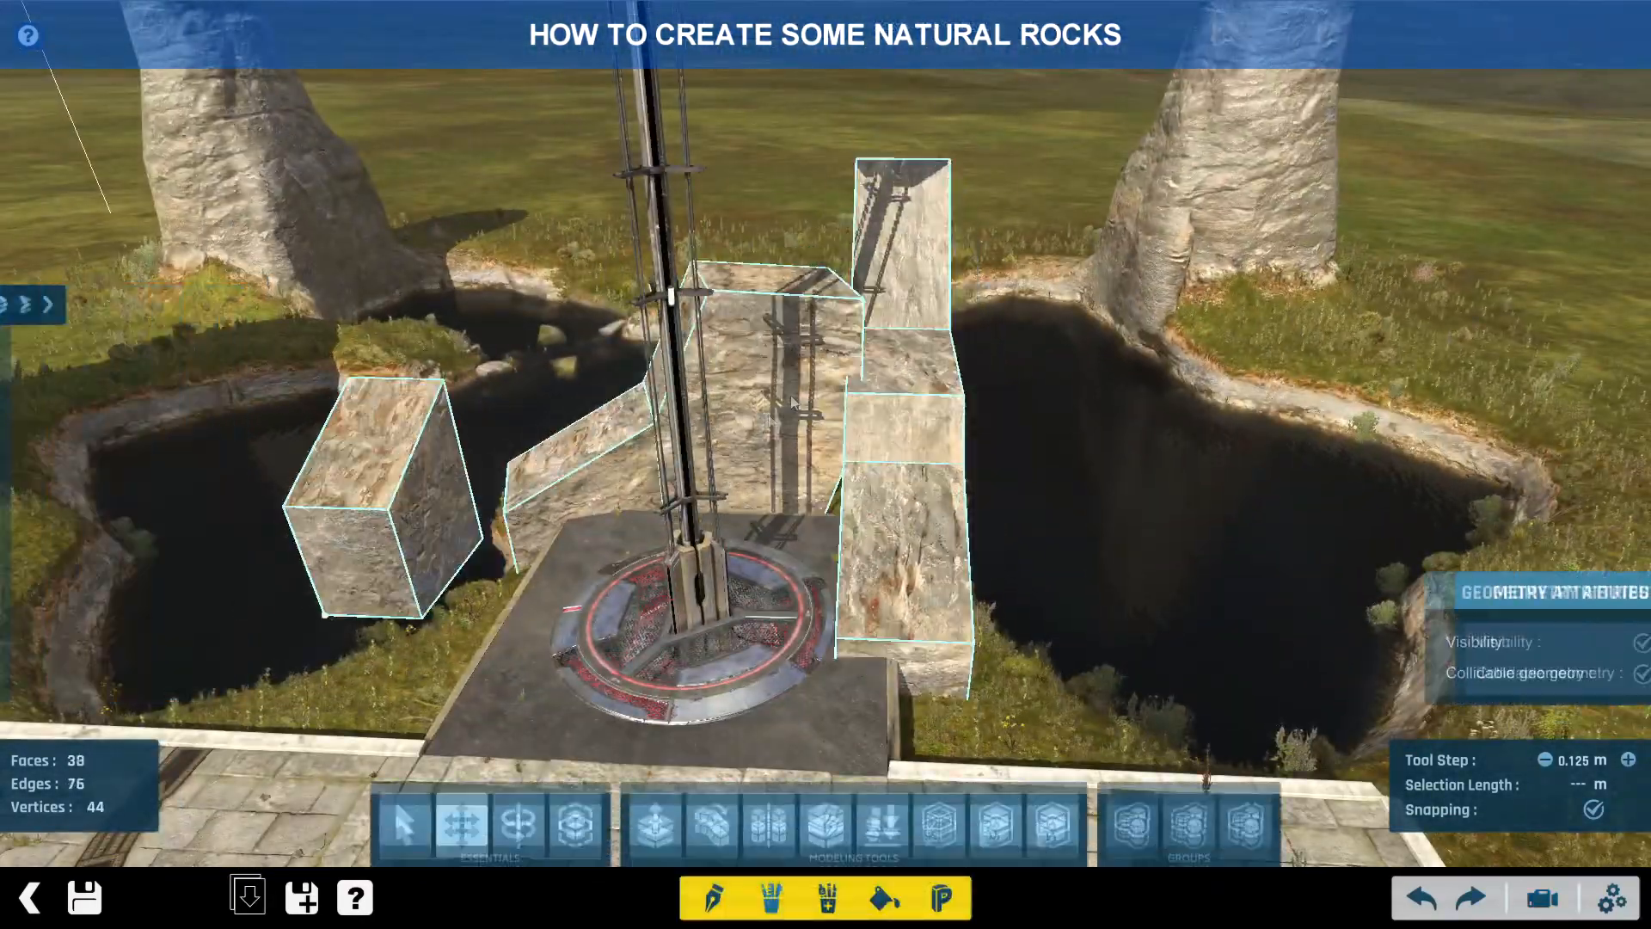
- Raise the upper edge of the large middle rock into a steep slope, check it in the Smooth layer and reopen the Geometry layer
middle_drag(697, 405, 756, 284)
drag(756, 272, 851, 171)
middle_drag(851, 170, 800, 241)
click(43, 307)
click(129, 484)
middle_drag(482, 481, 654, 412)
click(209, 600)
click(211, 602)
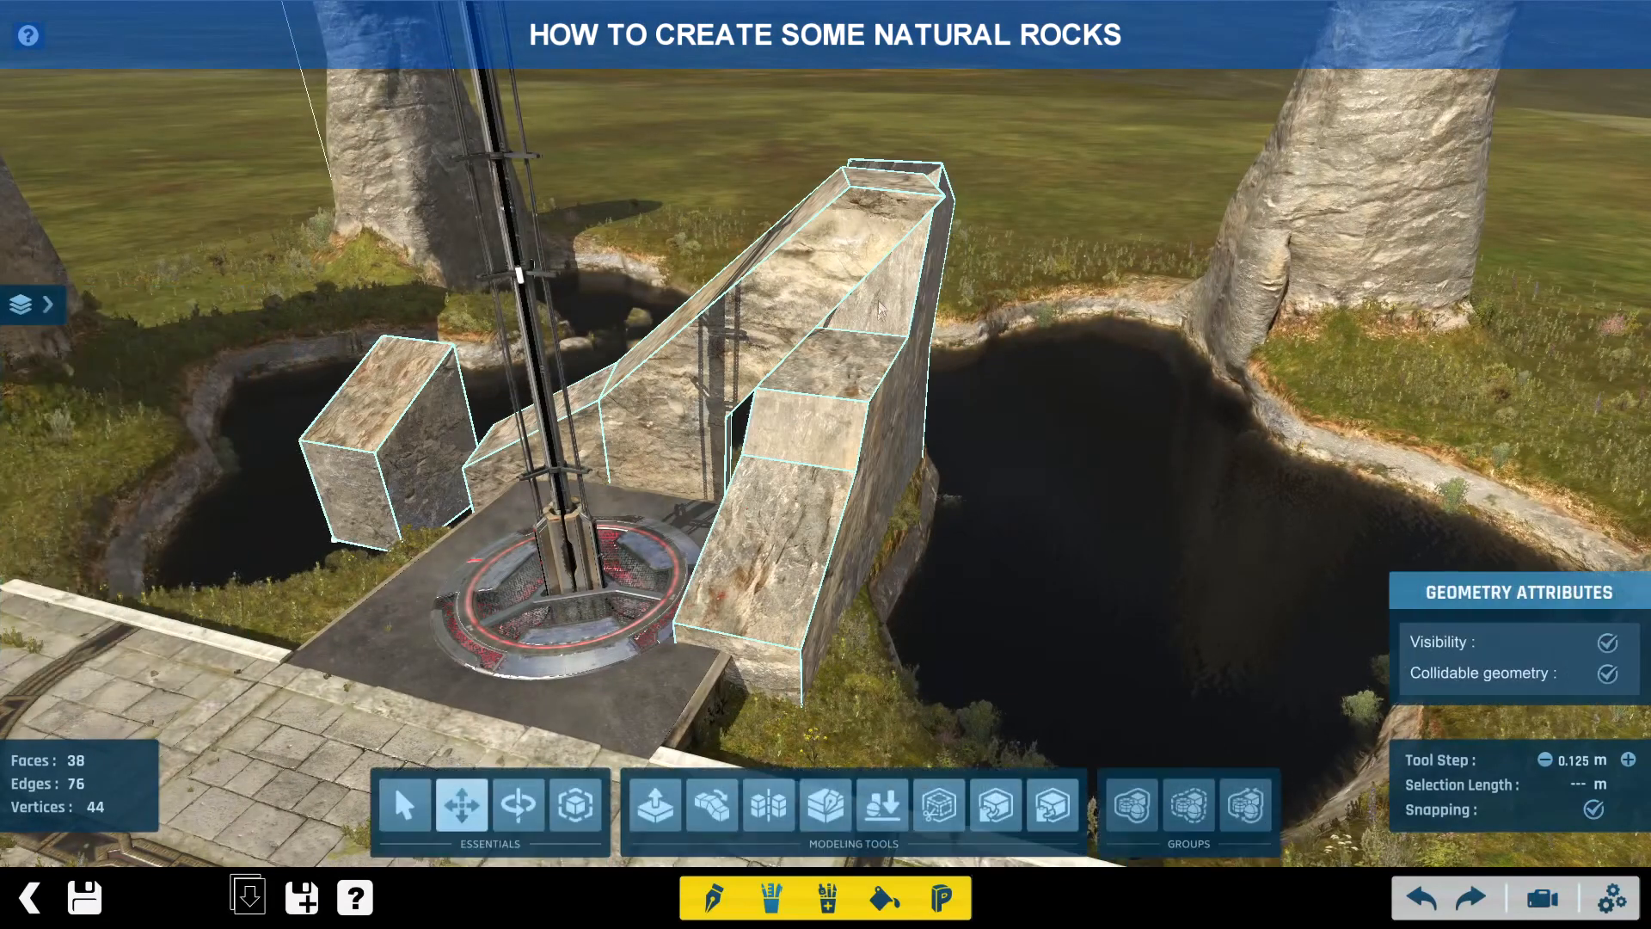
- Extrude the raised end of the large rock to extend it outward over the water
middle_drag(903, 284, 768, 196)
key(ctrl+a)
key(ctrl+a)
shift+drag(768, 196, 792, 325)
mouse_move(792, 325)
middle_down()
mouse_move(868, 352)
mouse_move(764, 314)
middle_up()
drag(764, 315, 894, 295)
middle_drag(894, 296, 737, 269)
- Move the edges of the extended end to shape the overhang and check the rounded rocks in the Smooth layer
drag(827, 265, 822, 199)
middle_drag(821, 200, 817, 253)
drag(817, 253, 932, 334)
middle_drag(932, 333, 812, 345)
drag(812, 345, 700, 348)
middle_drag(700, 348, 820, 334)
click(43, 306)
click(107, 485)
mouse_move(808, 481)
middle_down()
mouse_move(868, 301)
mouse_move(911, 378)
mouse_move(944, 535)
mouse_move(952, 492)
mouse_move(627, 483)
mouse_move(776, 499)
mouse_move(430, 587)
middle_up()
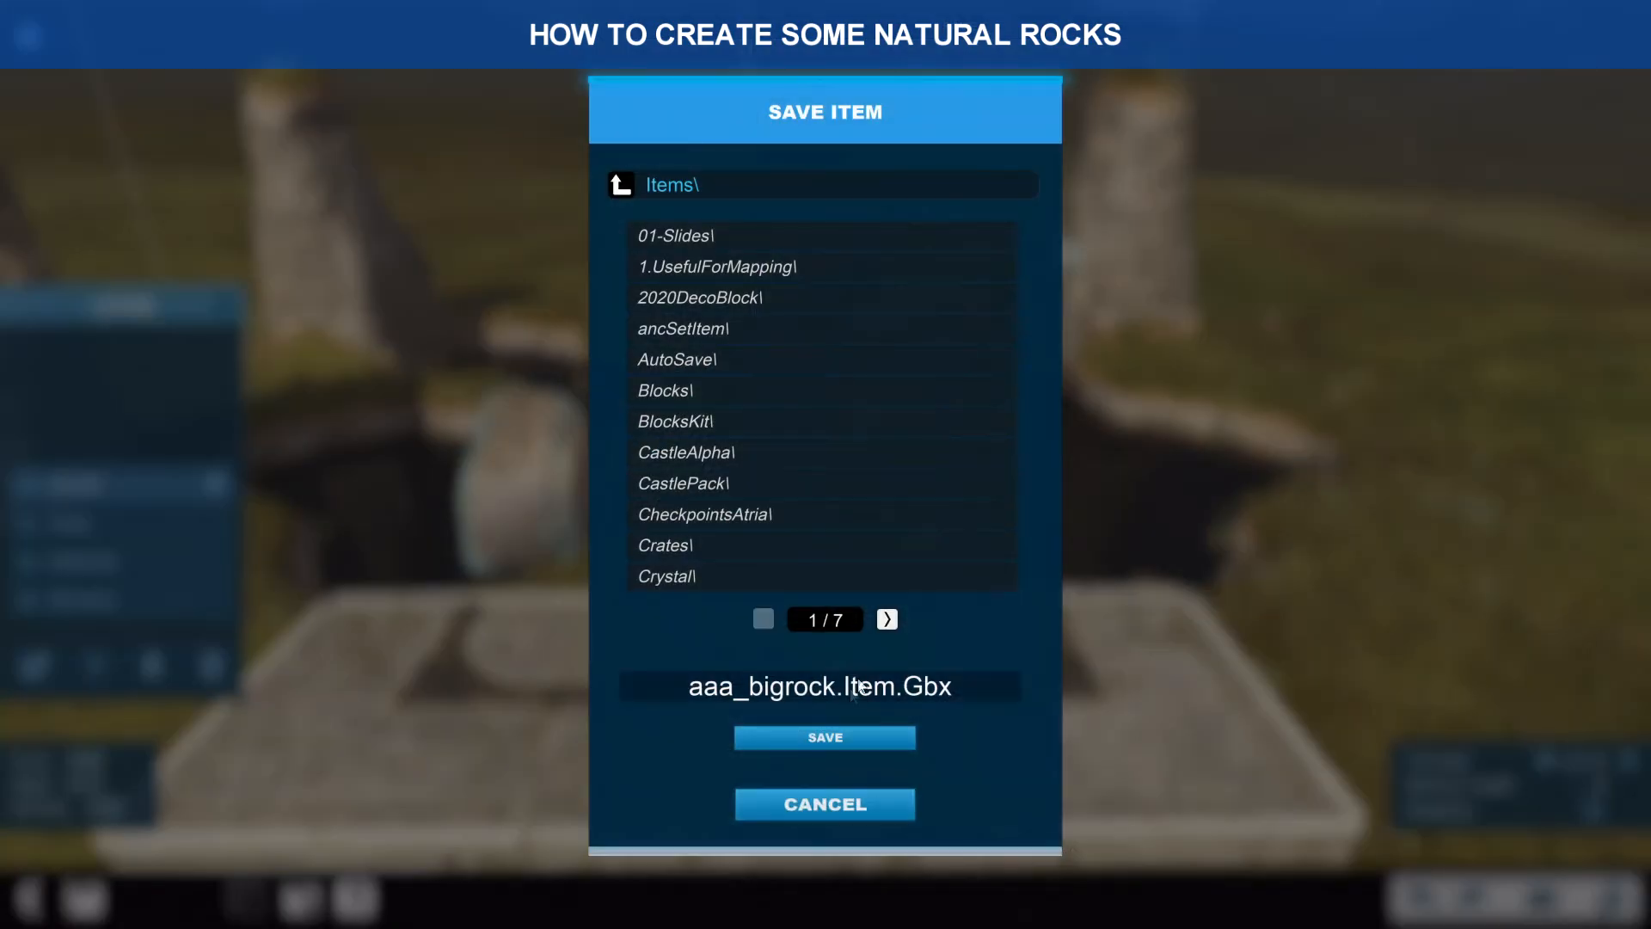
- Save the rock formation as aaa_bigrock.Item.Gbx and return to the map
click(851, 740)
click(697, 498)
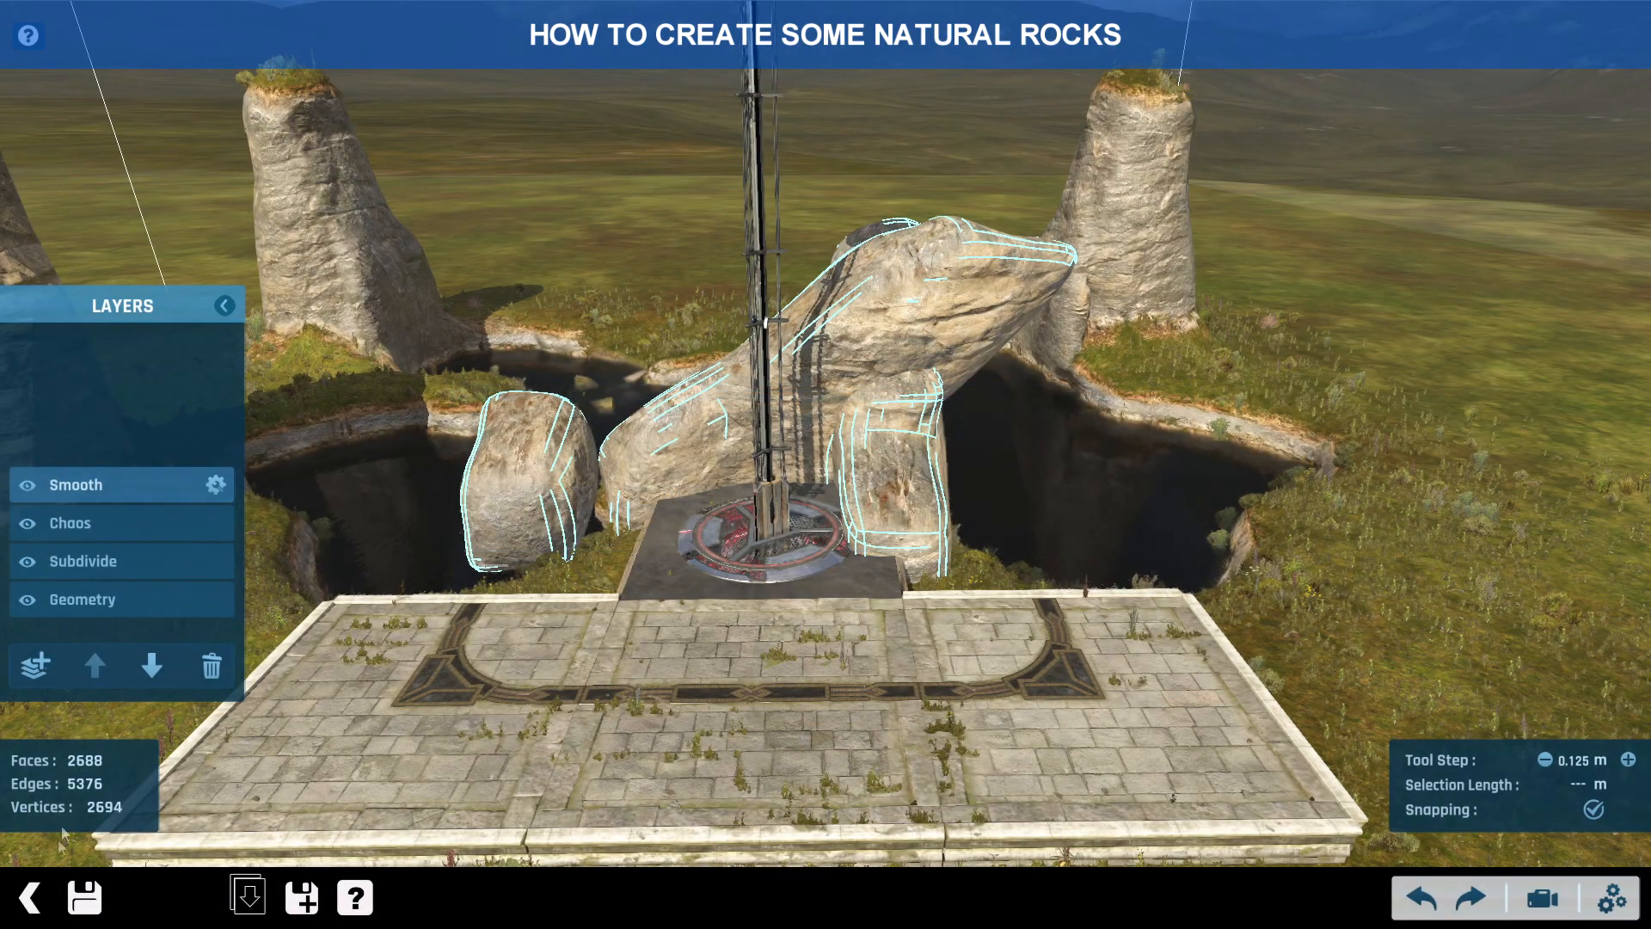
click(29, 899)
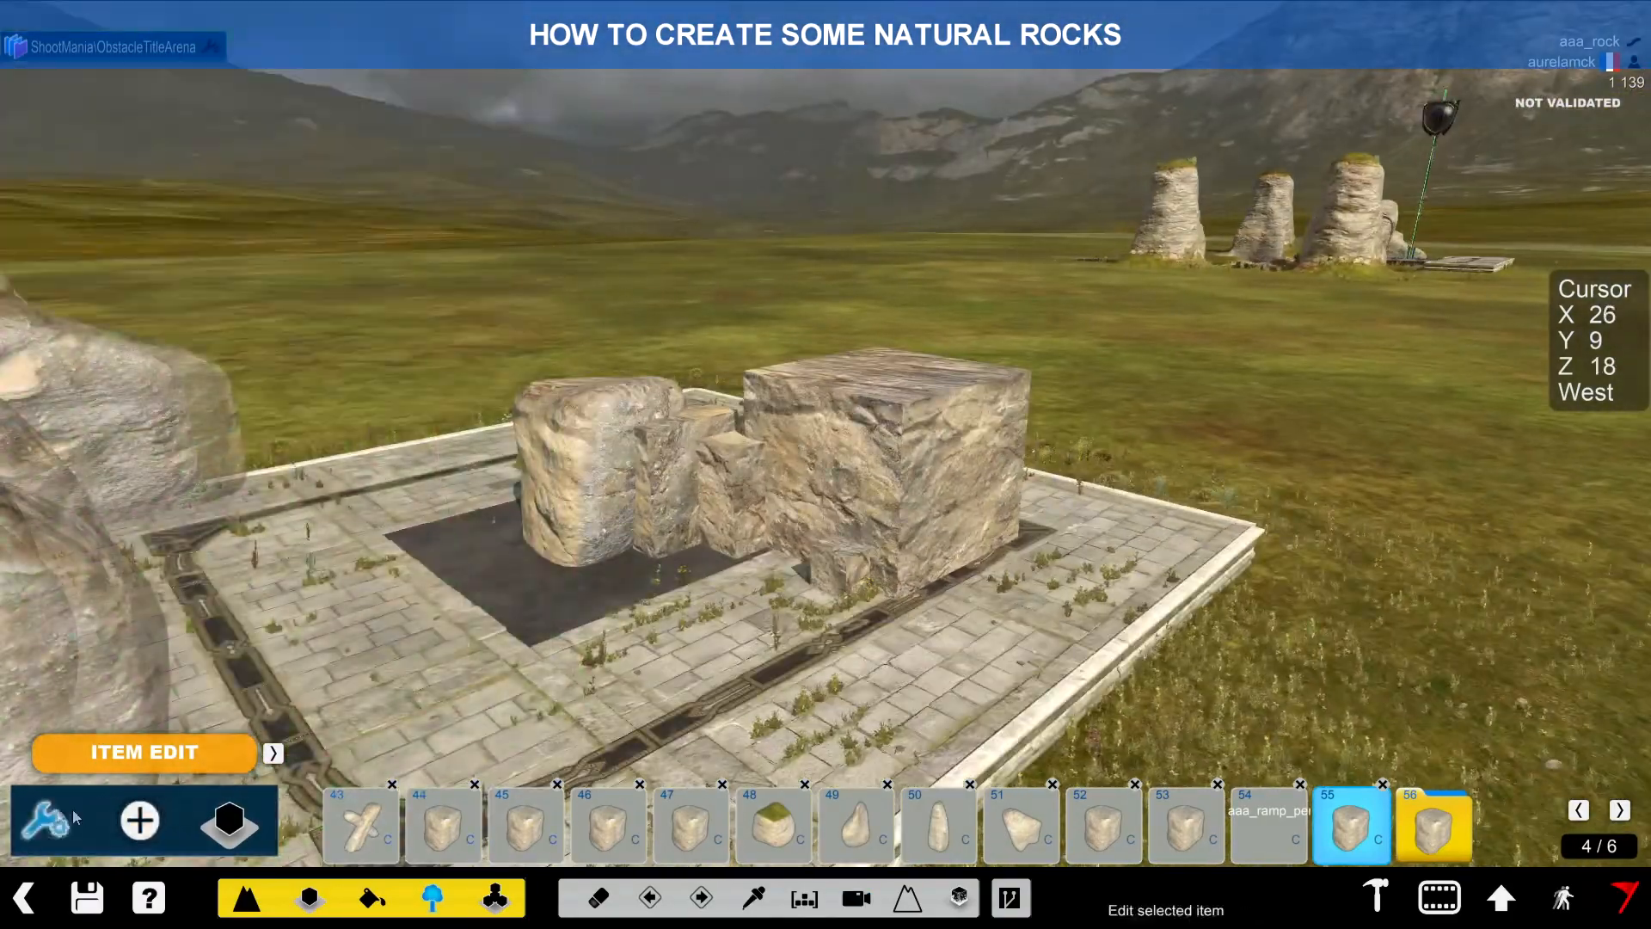
- Open the grouped rock pack on the other platform for editing and enter its Geometry layer
click(75, 817)
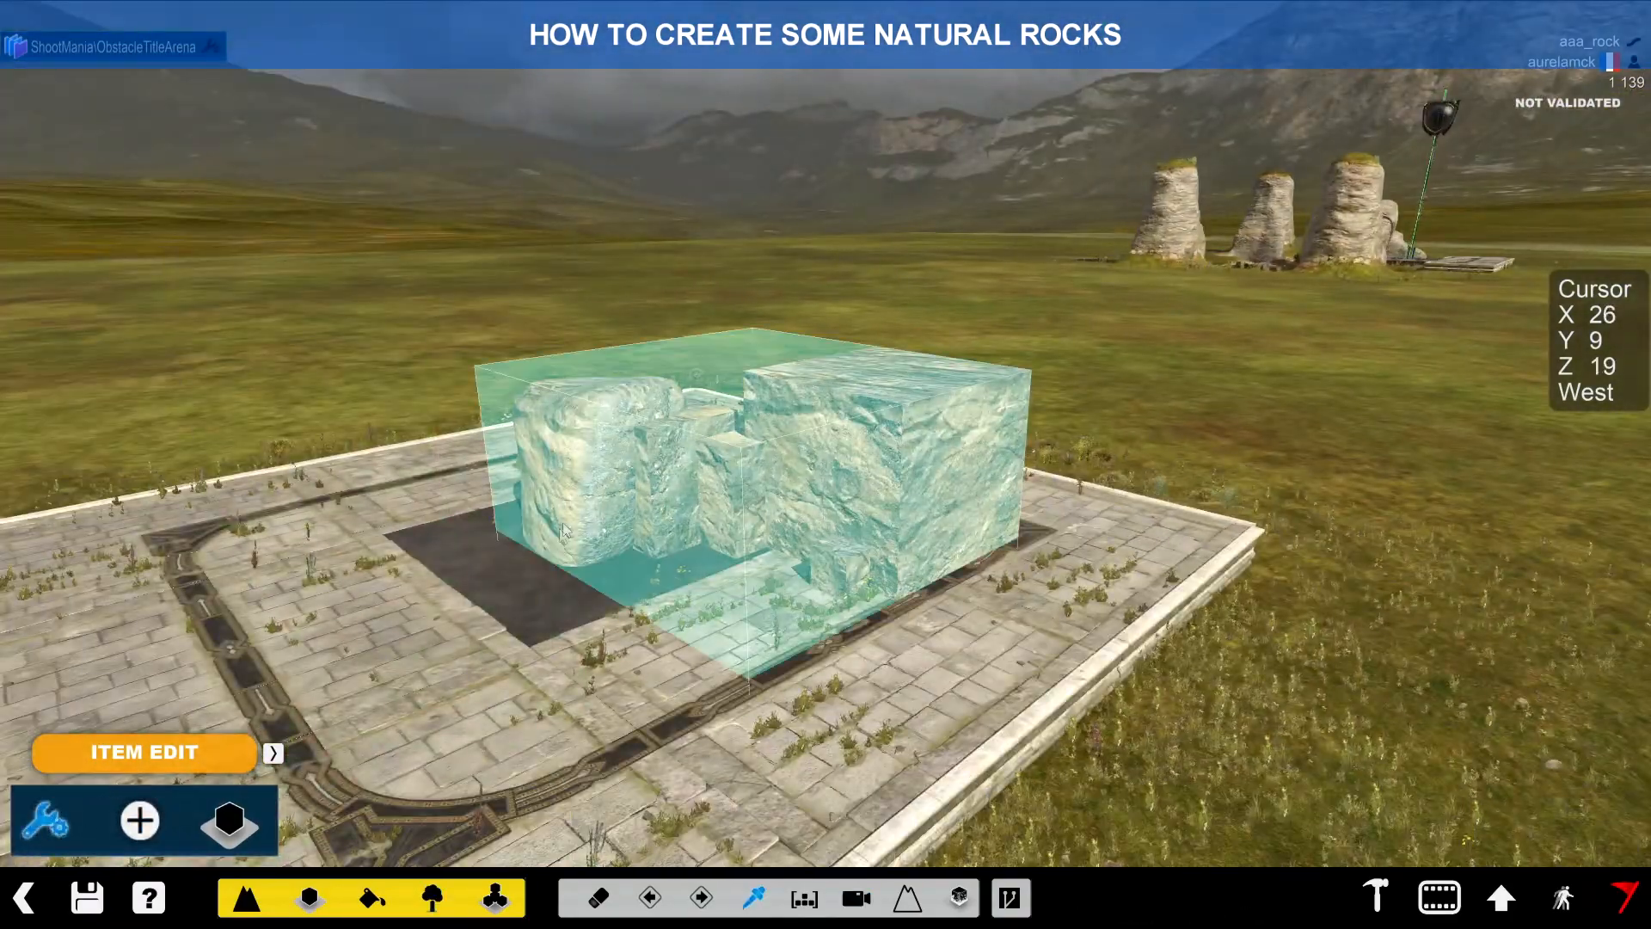
click(572, 507)
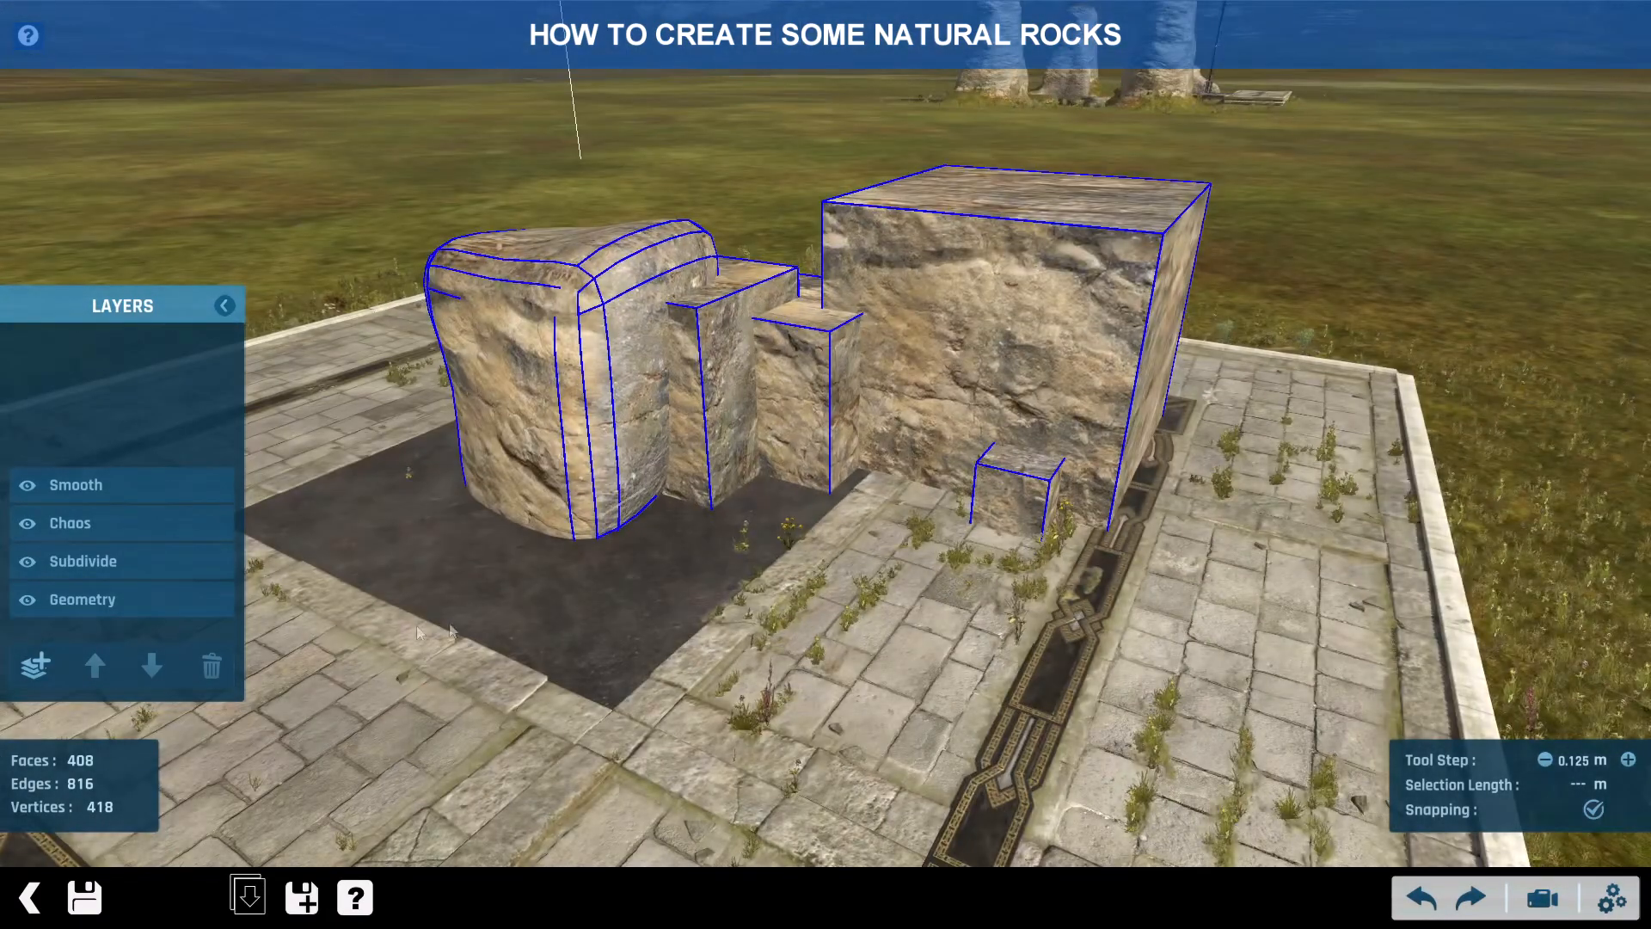
click(210, 600)
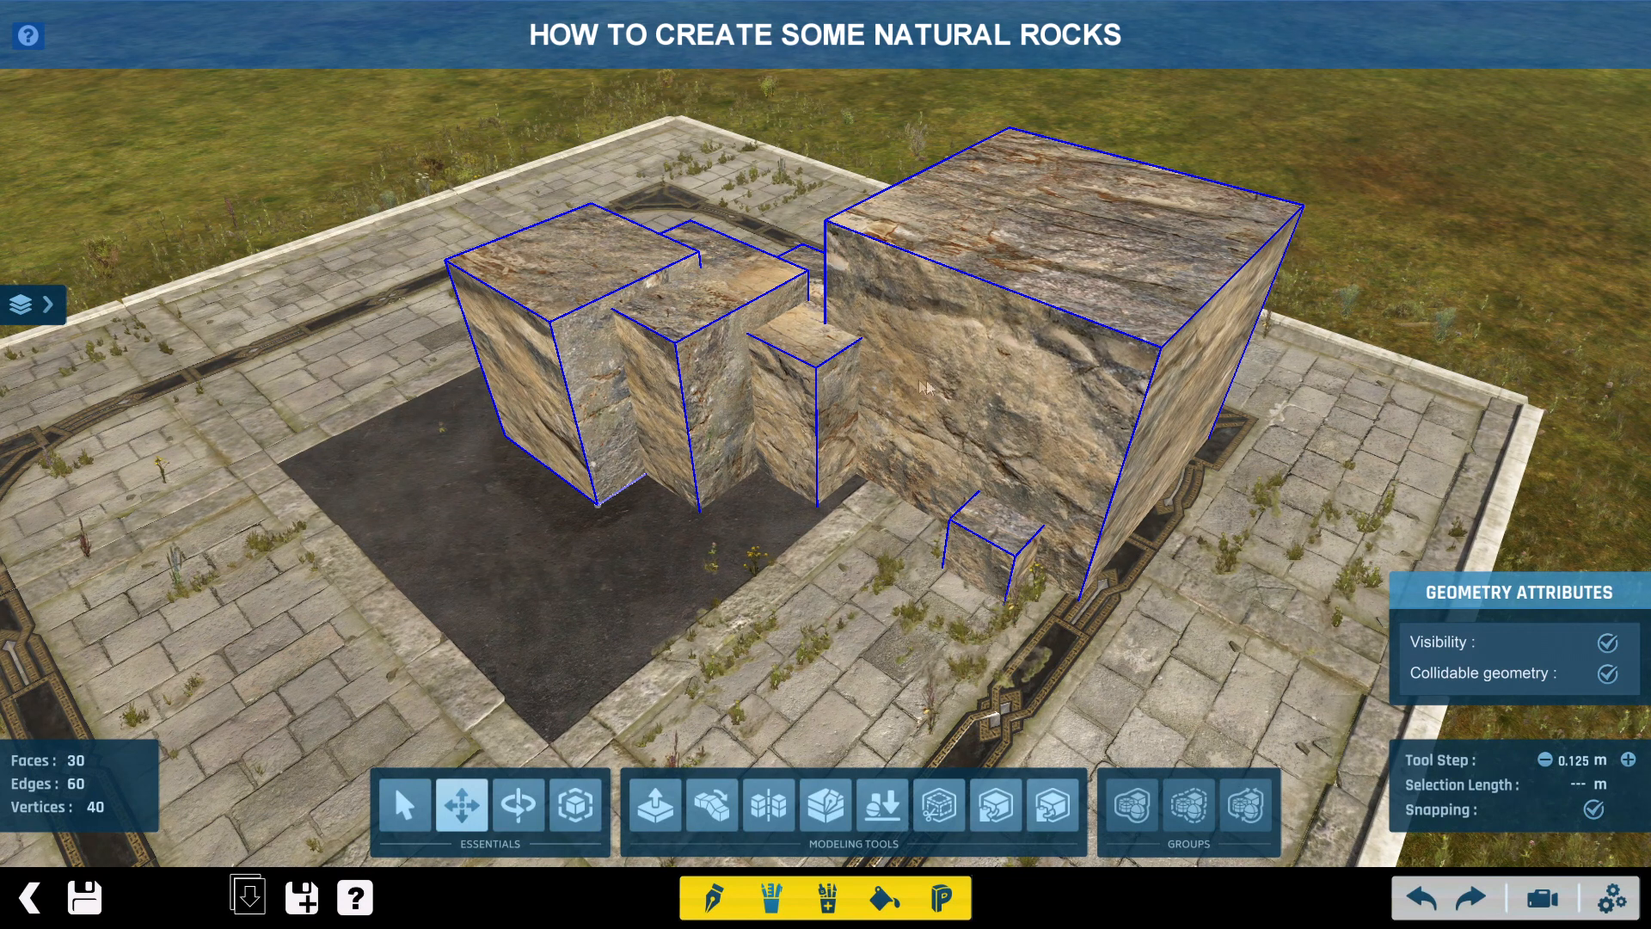
- Try to group all the blocks of the rock pack together and check them in the Smooth layer
click(792, 506)
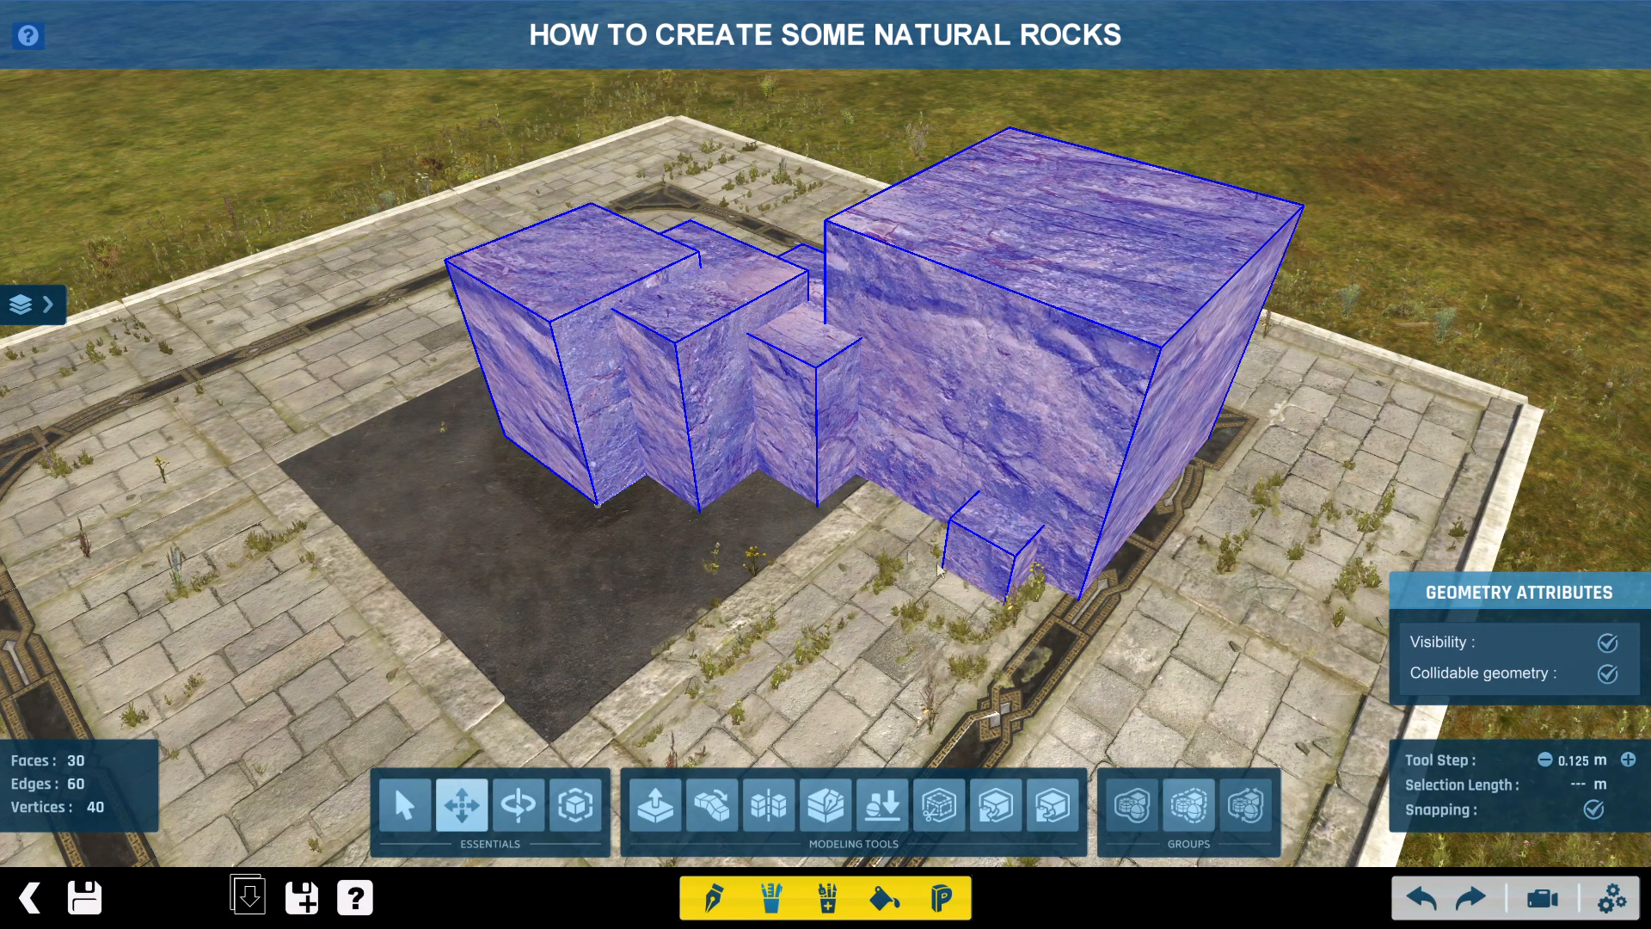
click(893, 535)
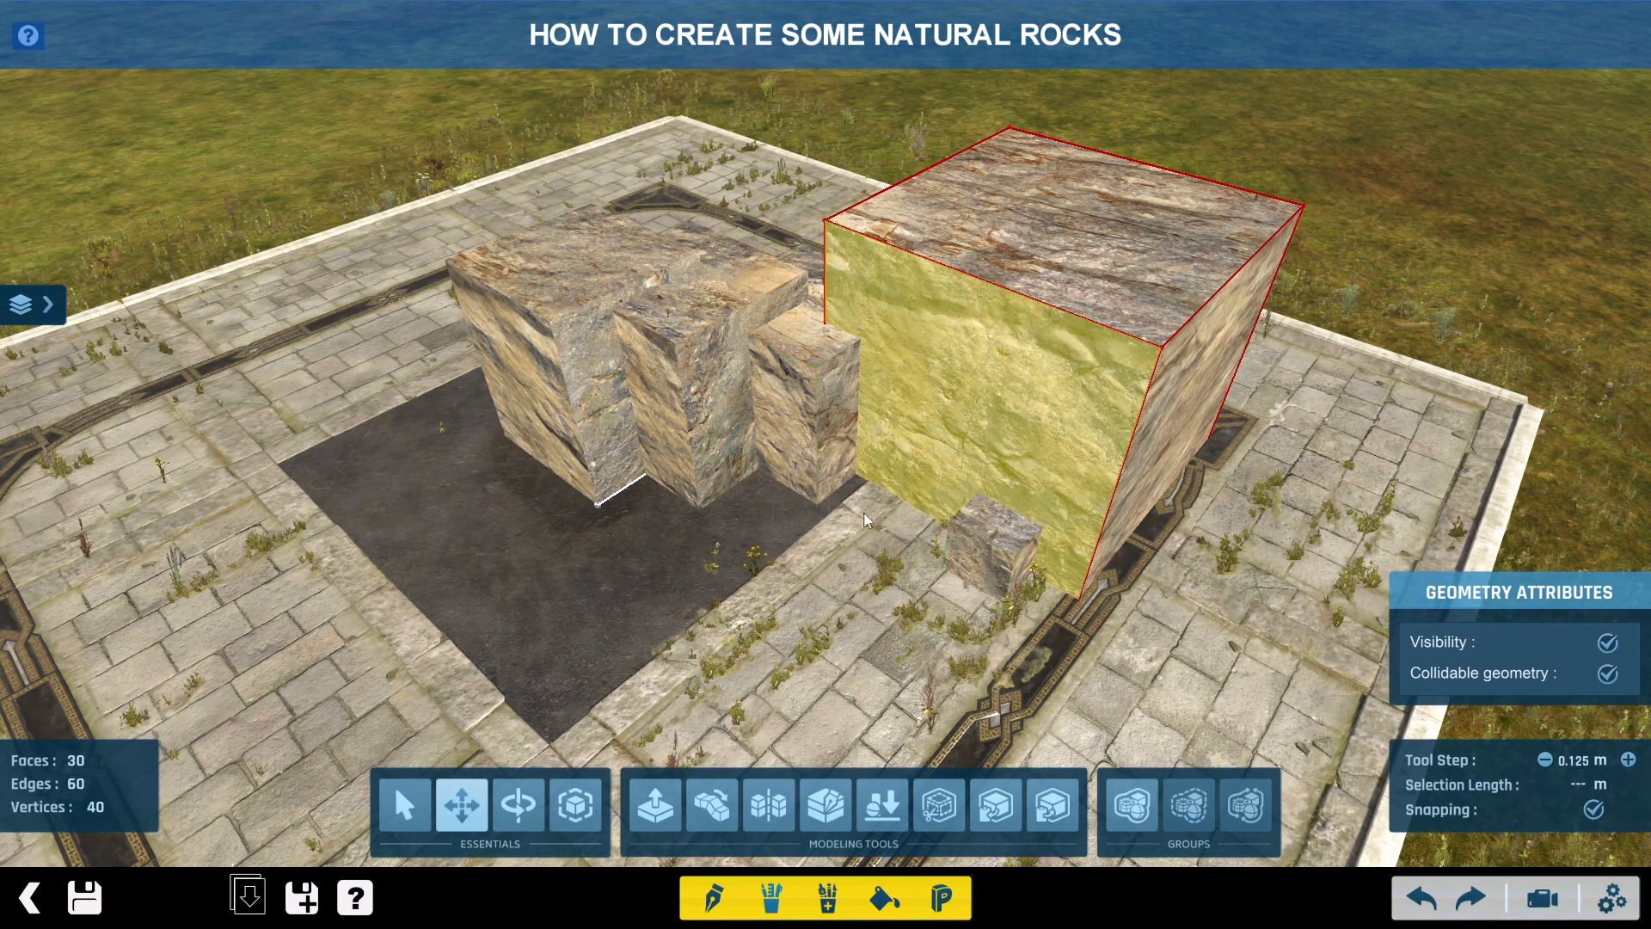
click(852, 529)
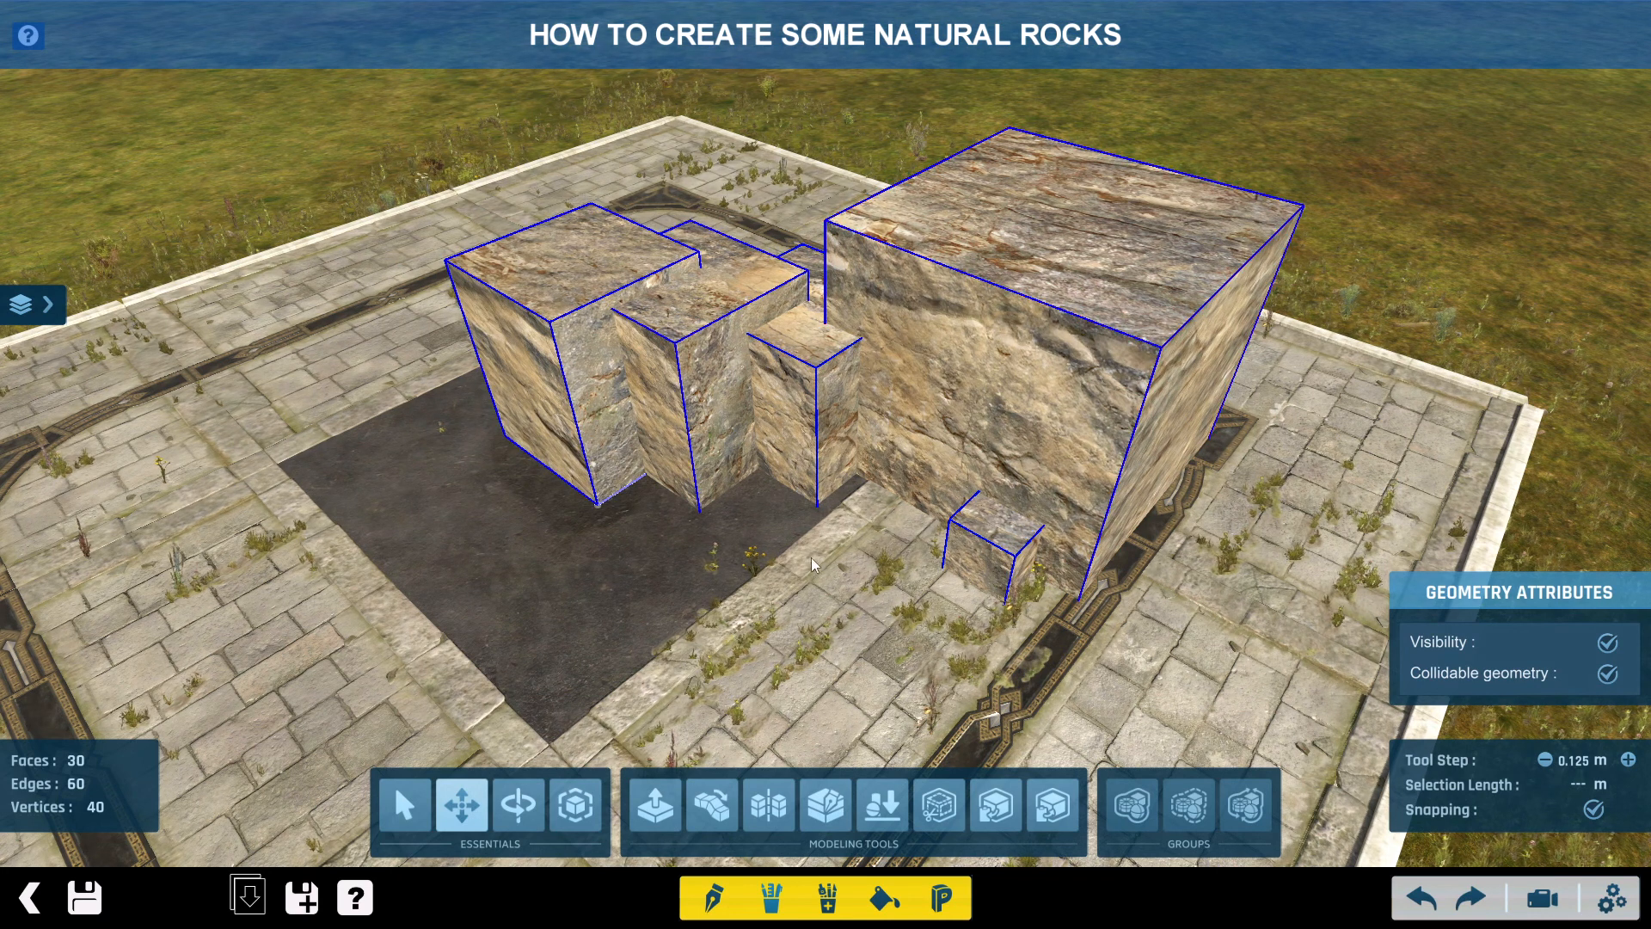
double_click(813, 466)
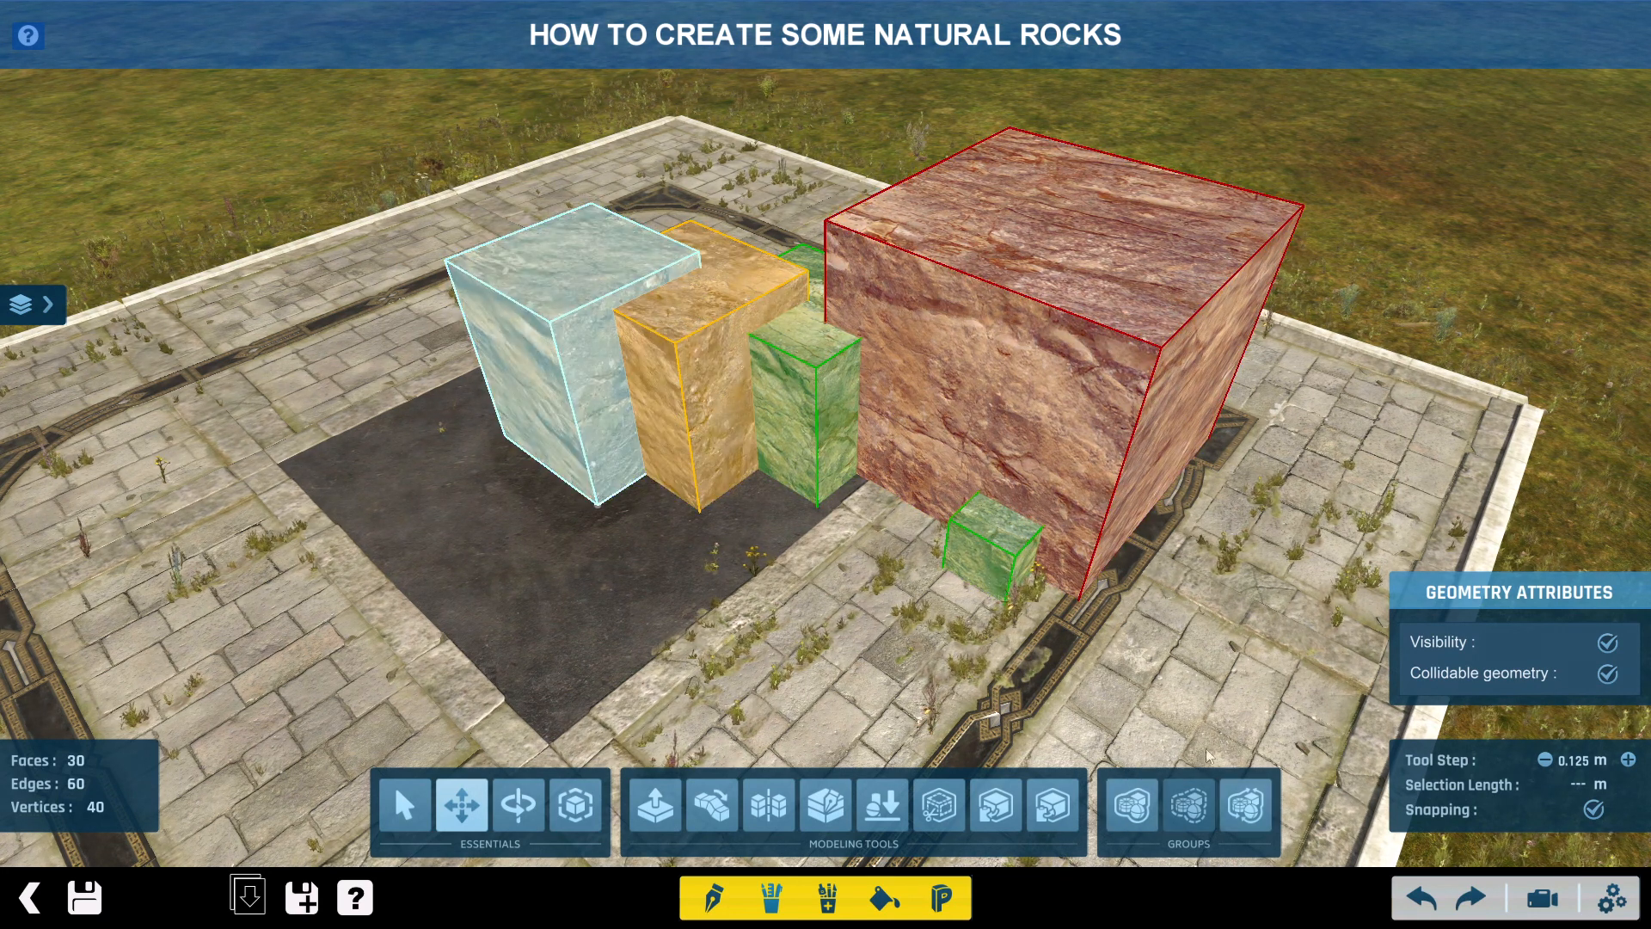
click(1132, 805)
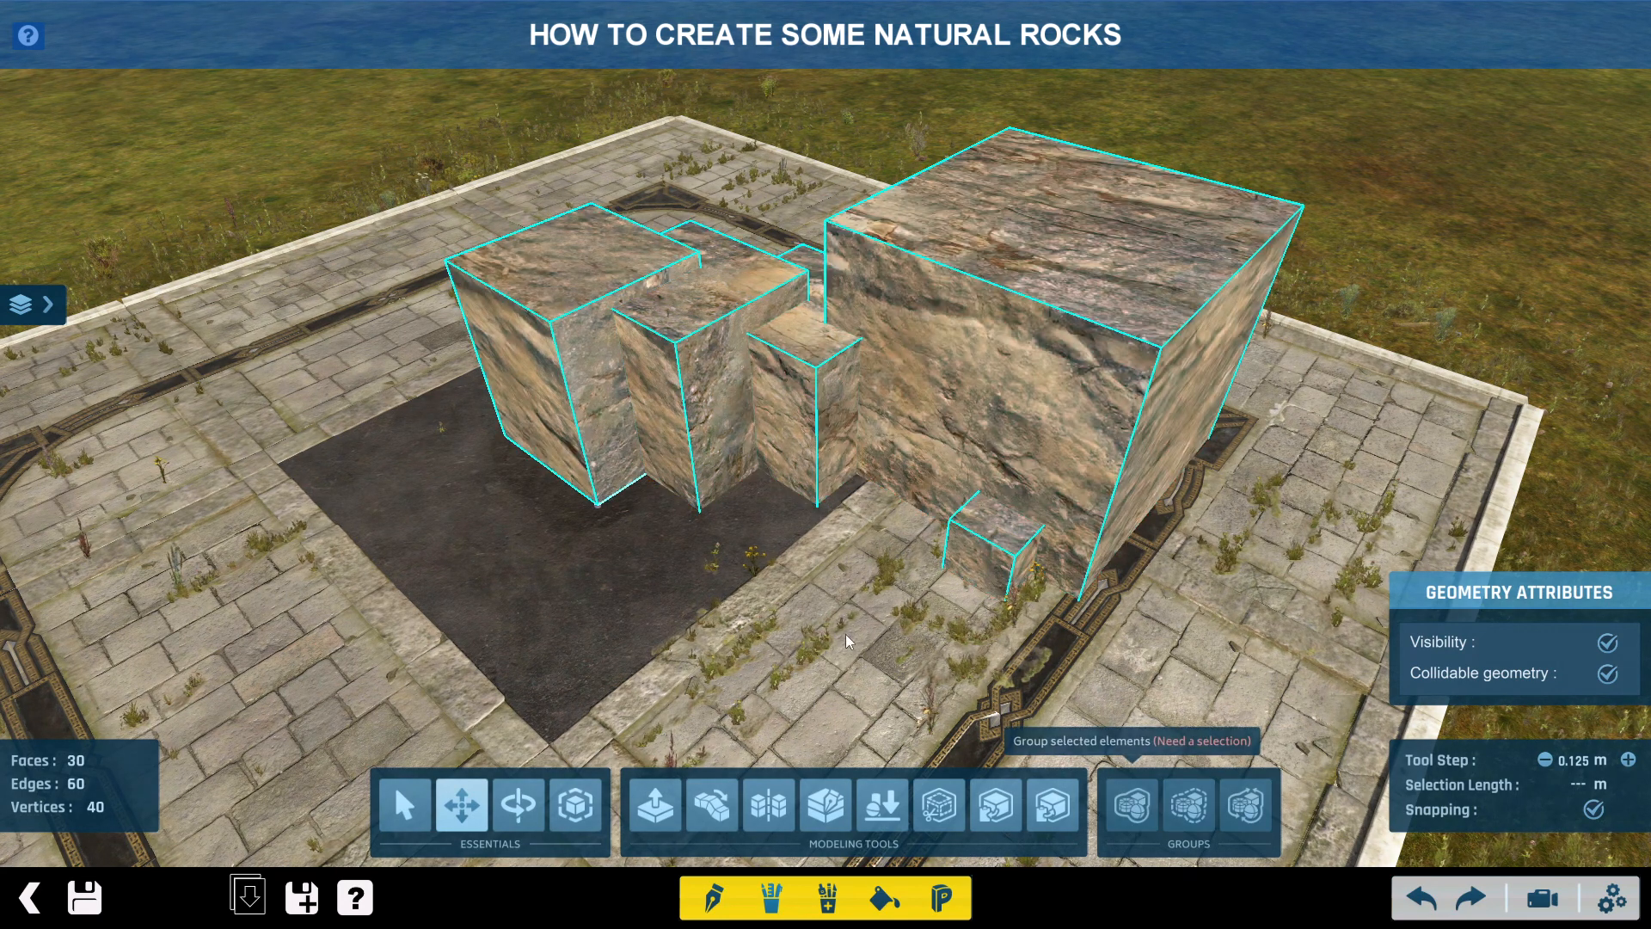
click(33, 303)
click(126, 482)
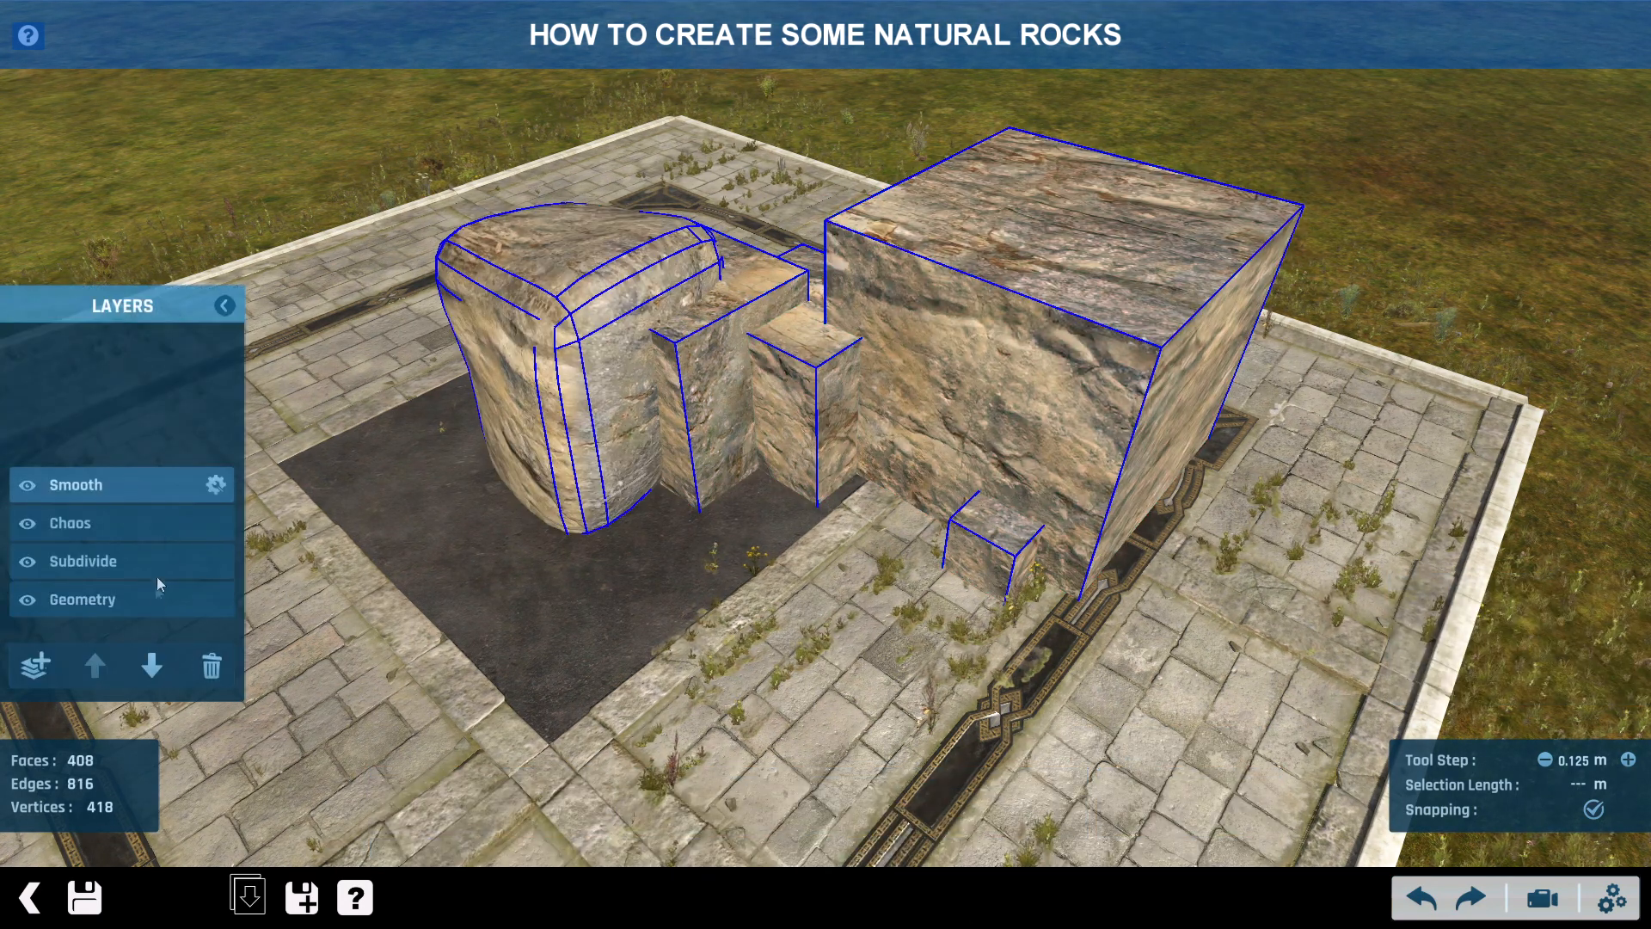
- Put all the blocks into the same group in the Geometry layer and inspect the rounded pack in the Smooth layer
click(163, 600)
click(215, 599)
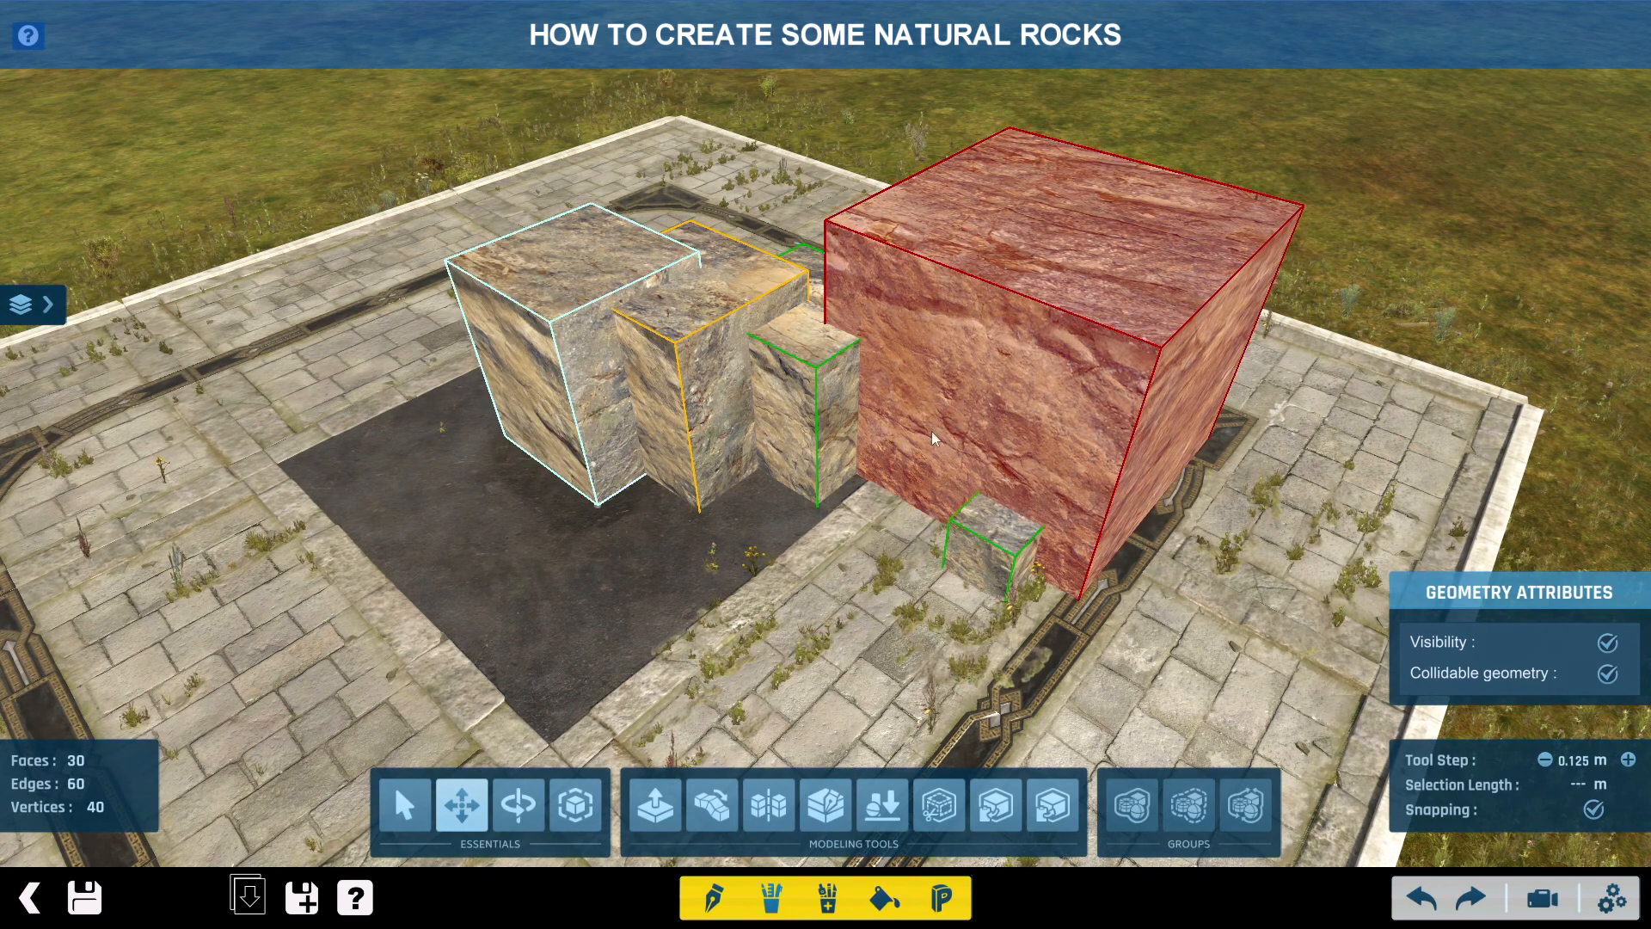
click(1242, 802)
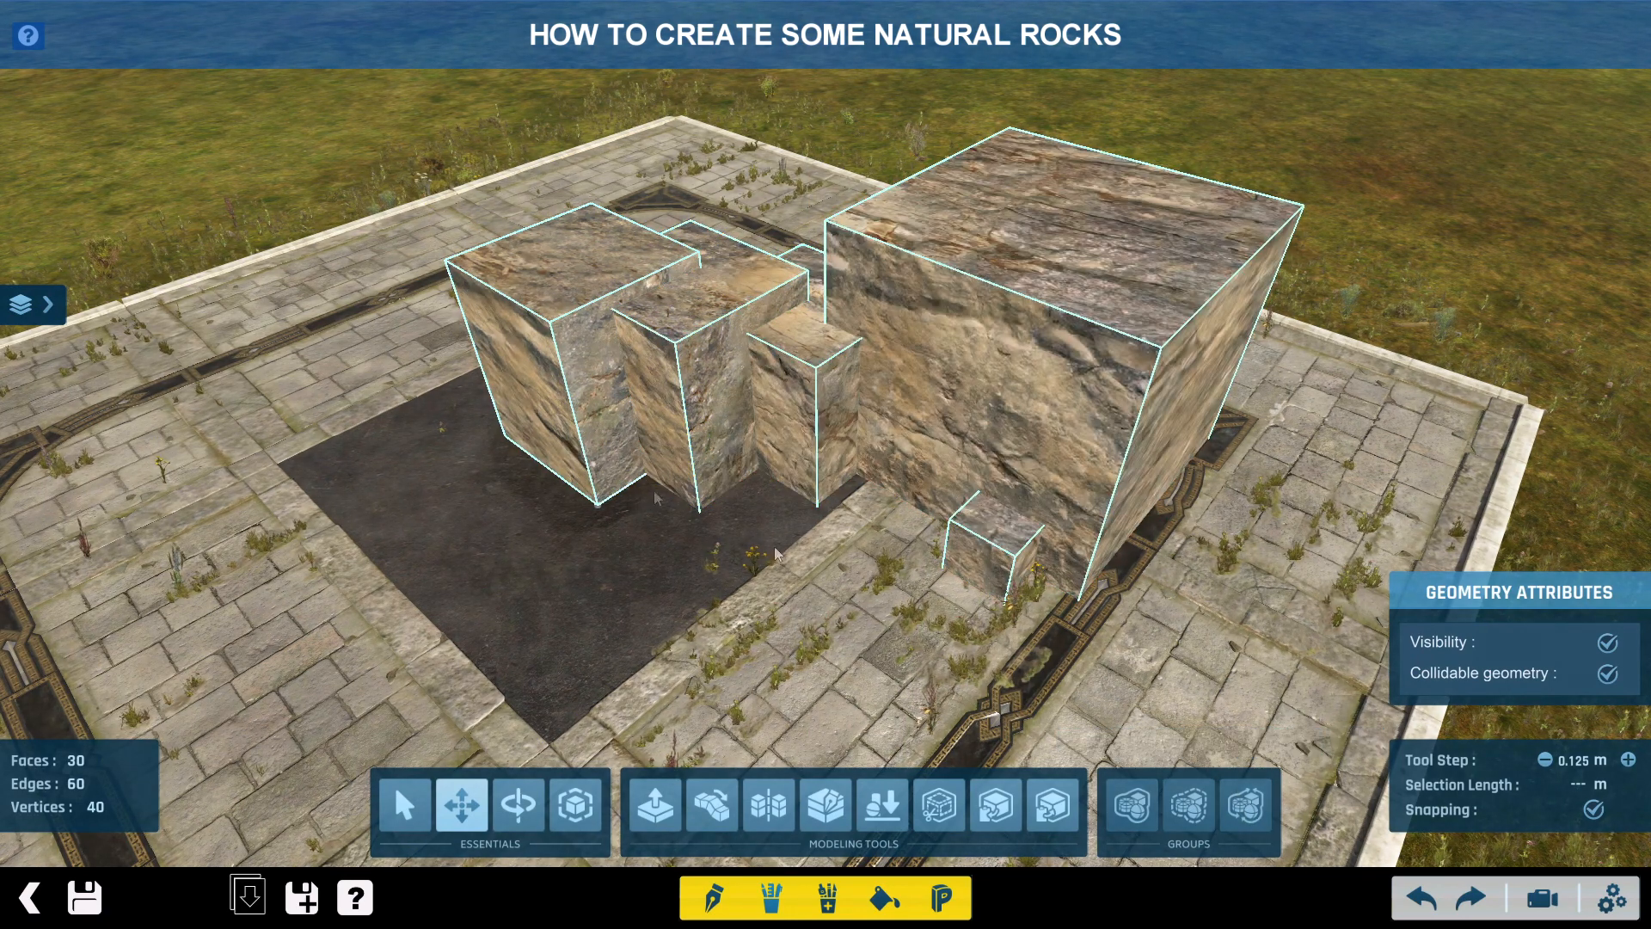
click(33, 304)
click(129, 485)
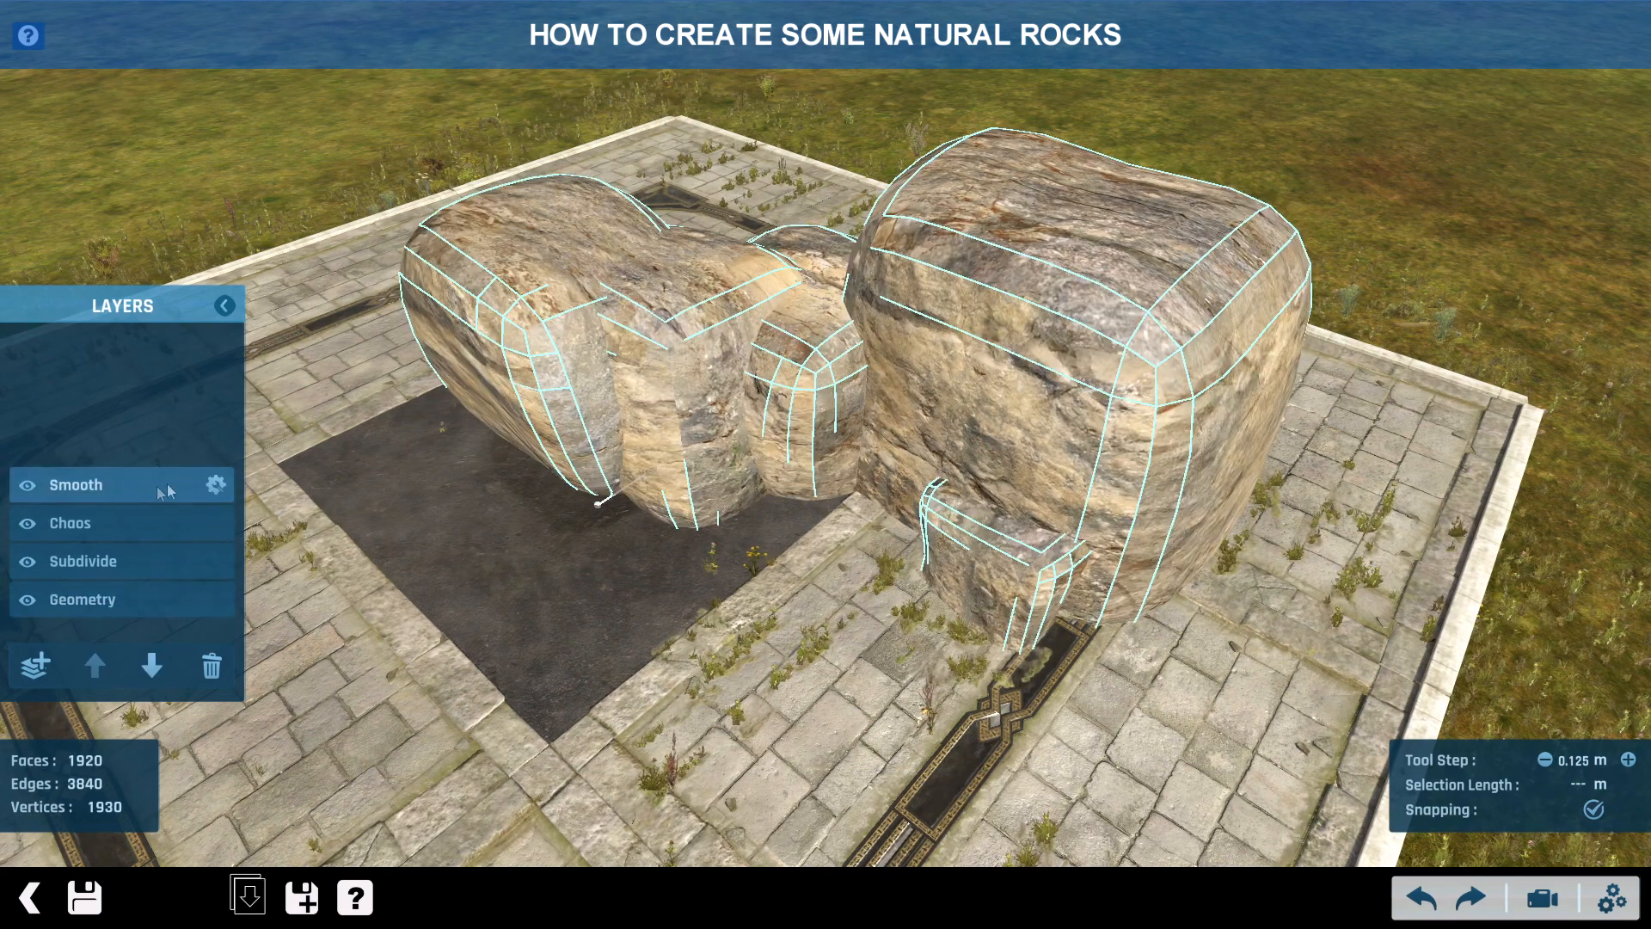
middle_drag(774, 384, 741, 390)
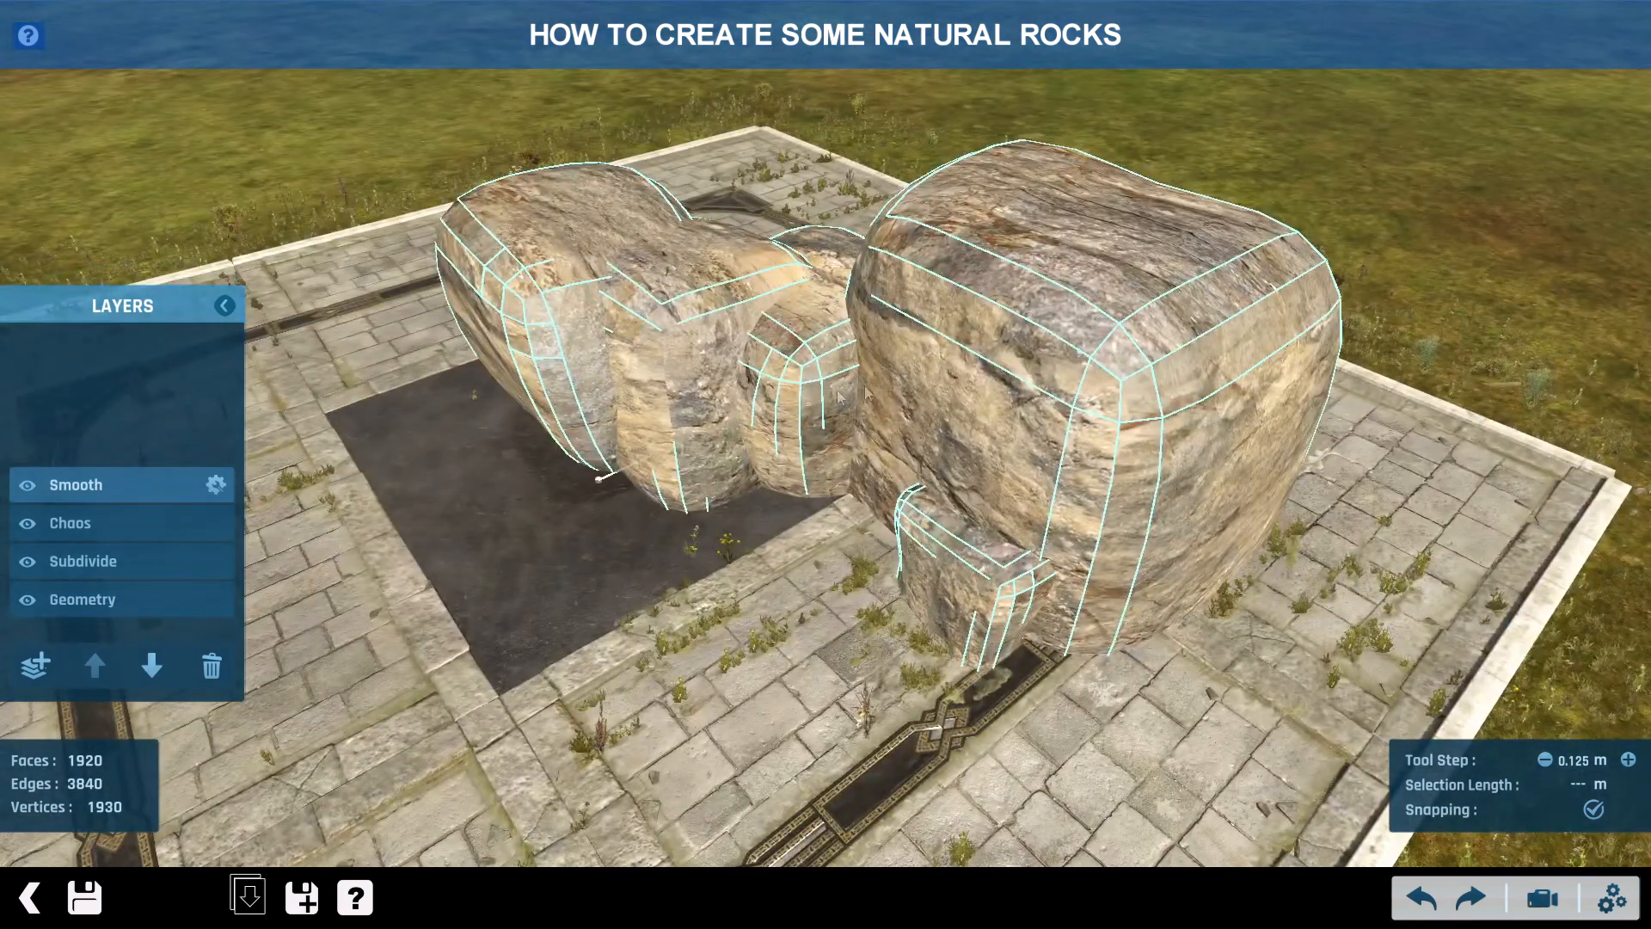
middle_drag(880, 382, 809, 390)
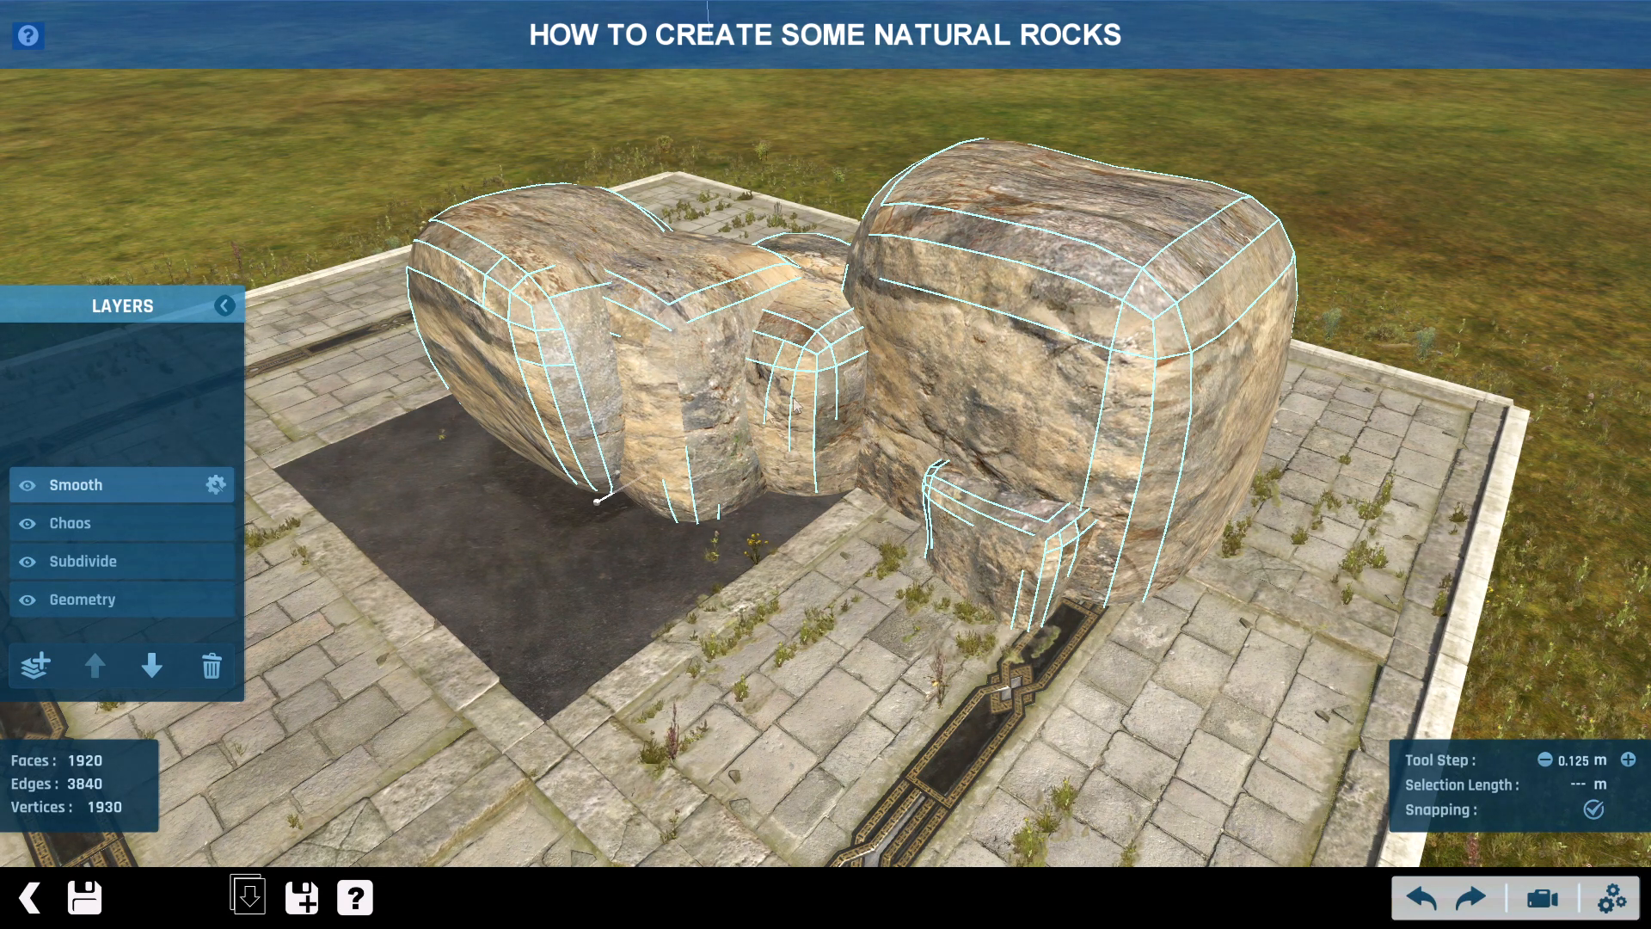
- Set the Chaos layer's max distance to 5 meters and compare the distorted blocks with the smoothed rocks
click(153, 520)
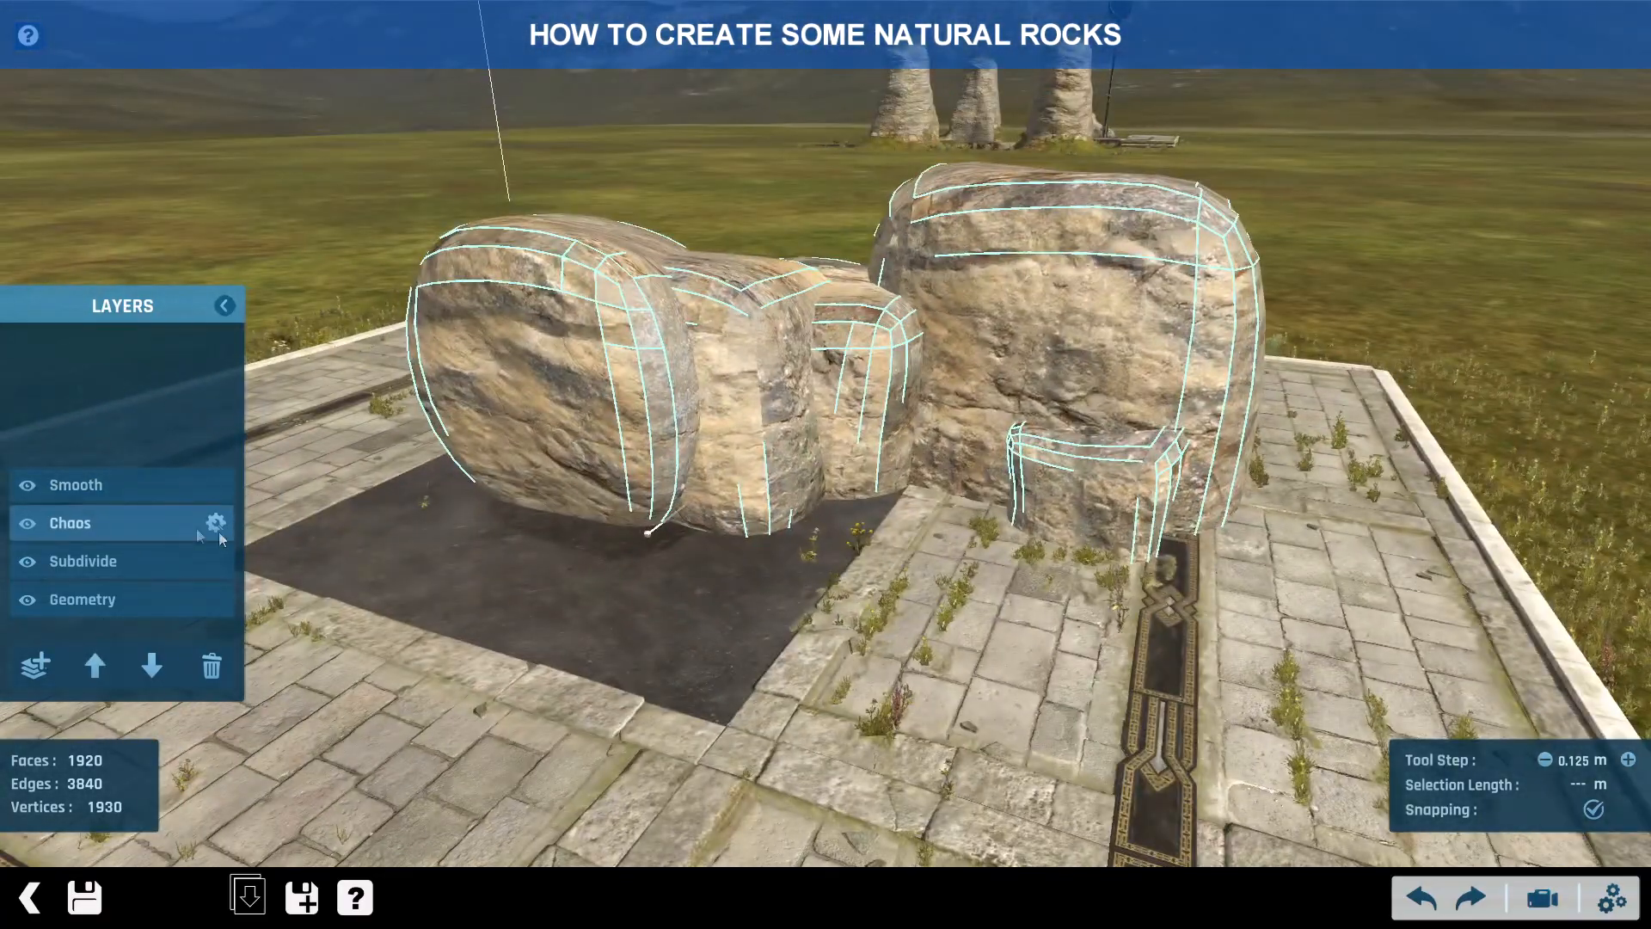
click(216, 524)
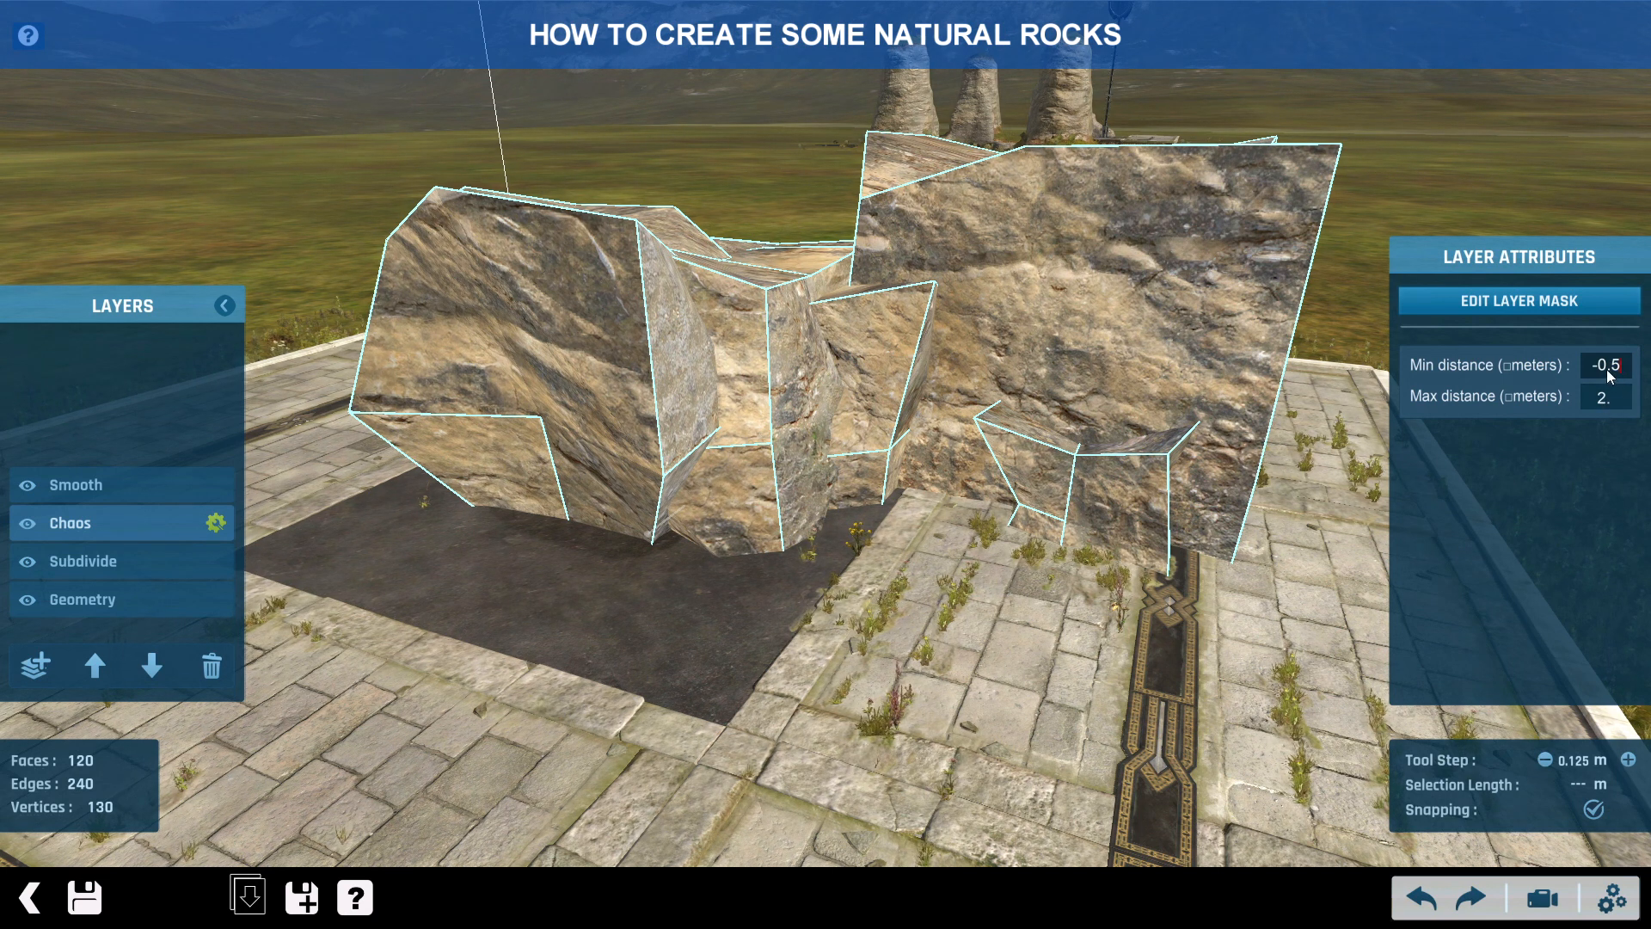
click(1619, 399)
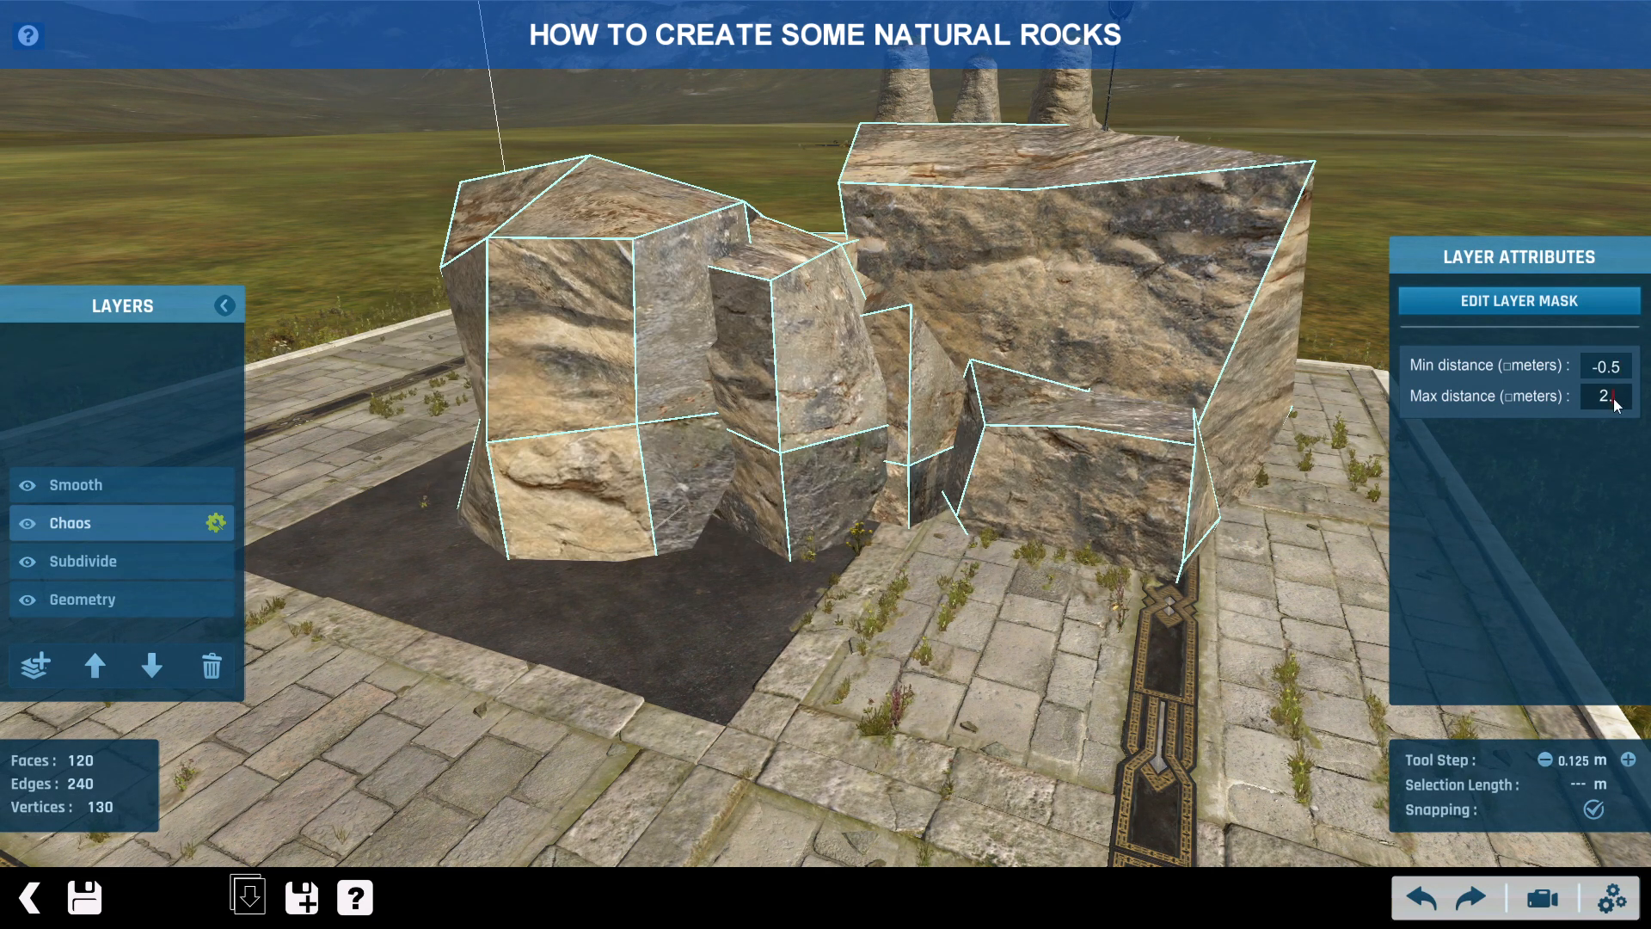
text(5.)
scroll(1022, 635, down, 5)
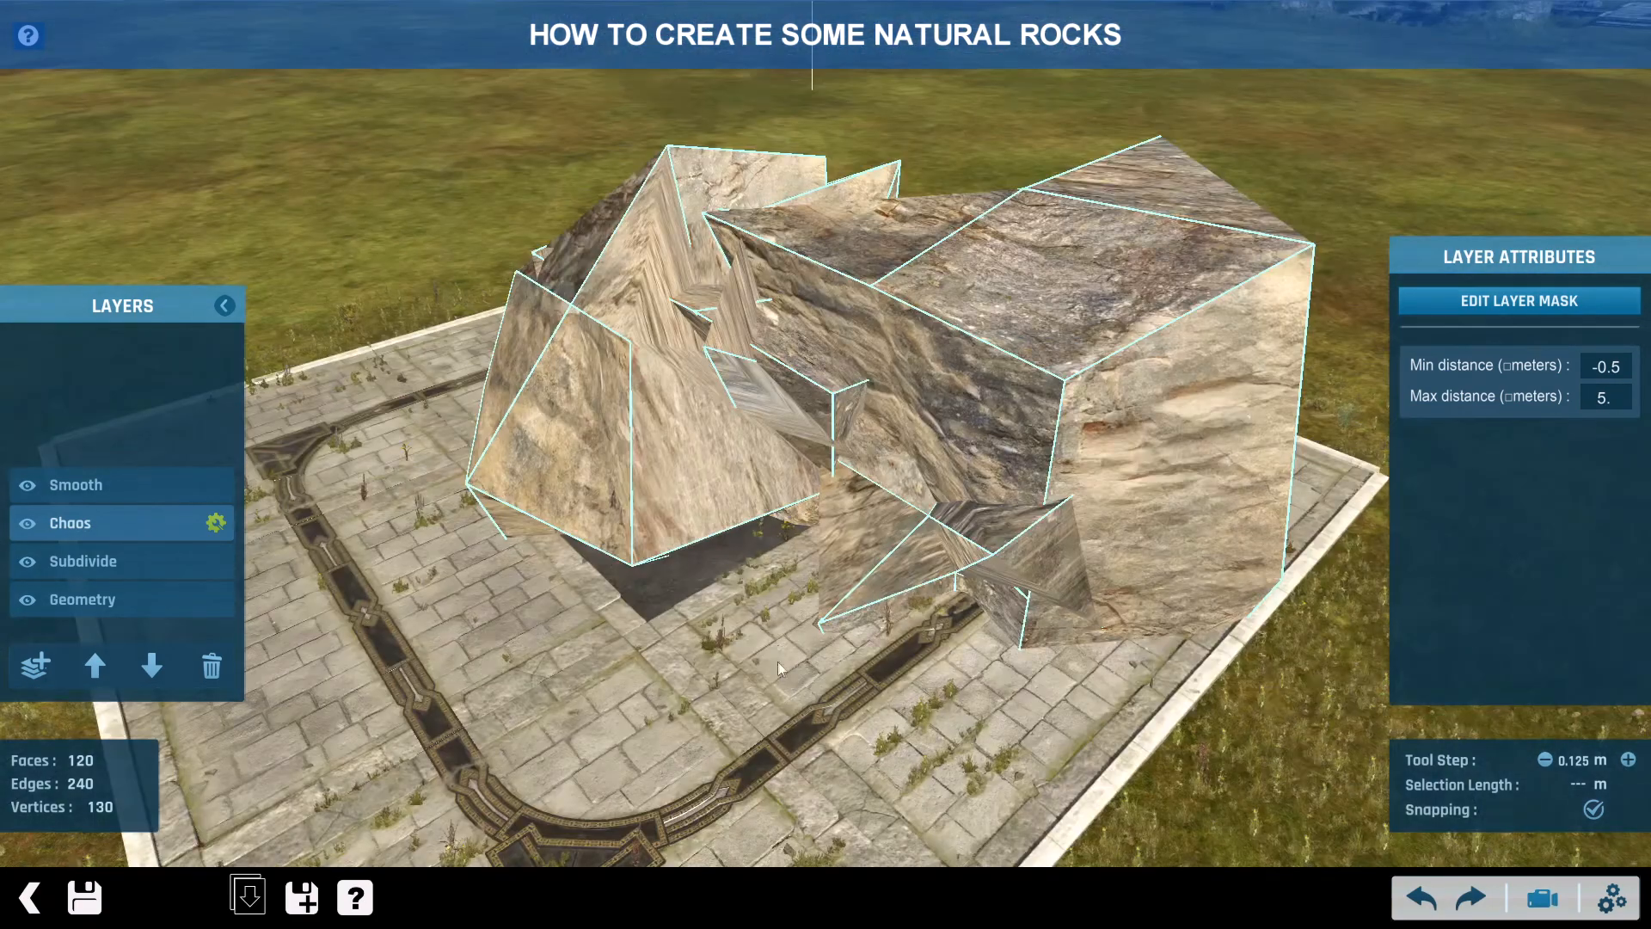
click(155, 594)
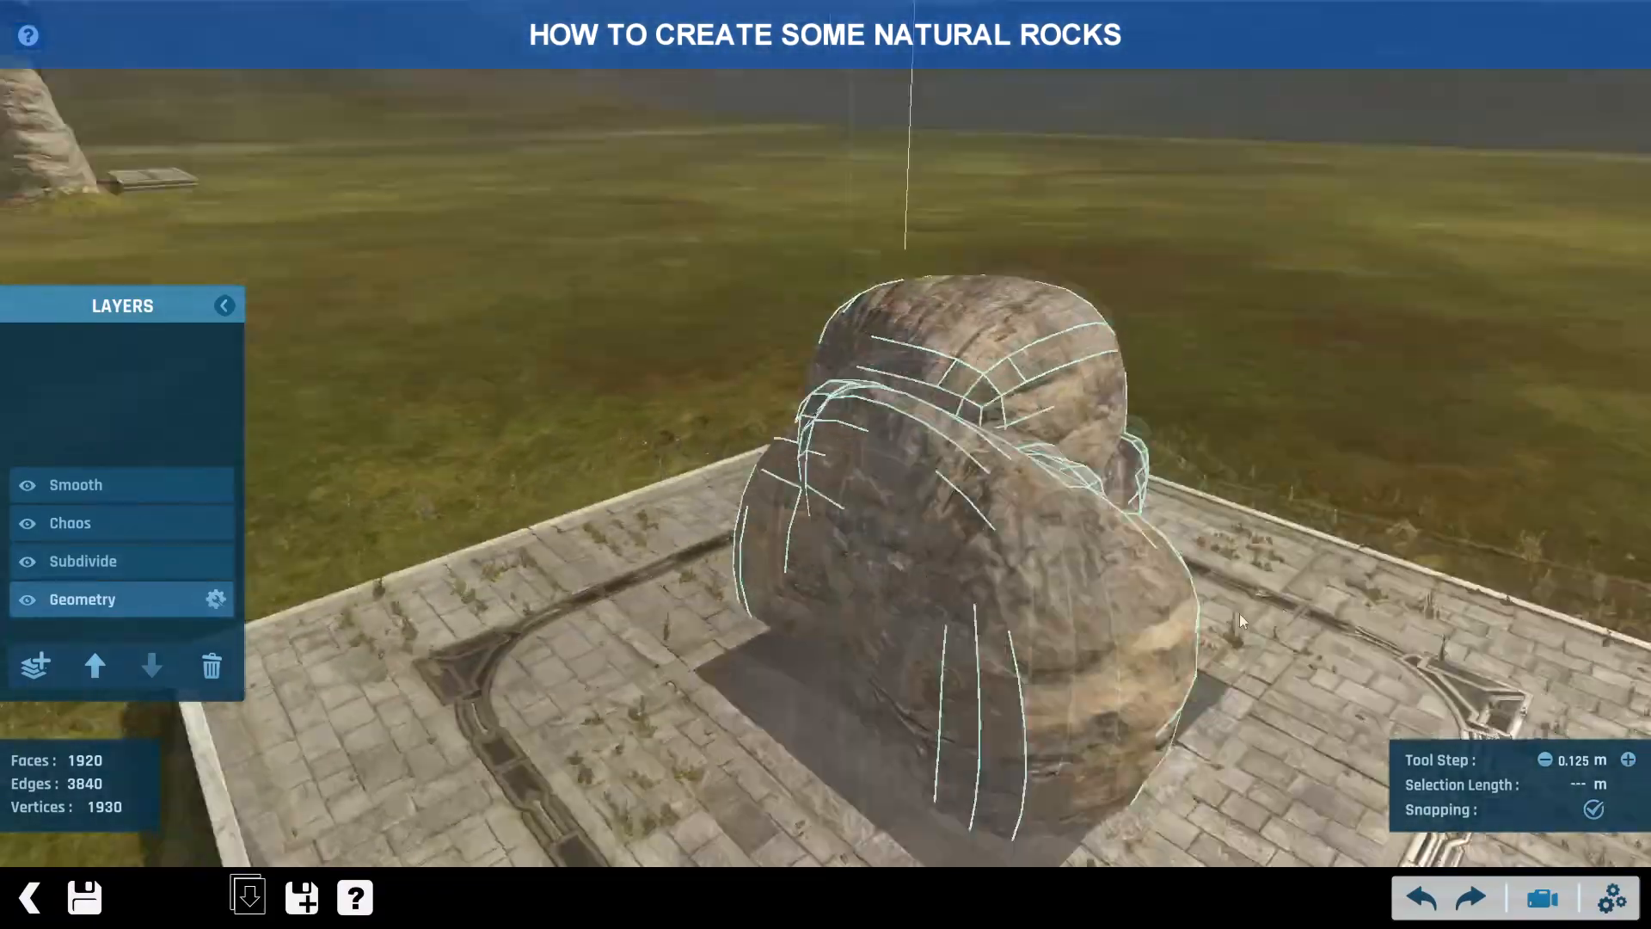
middle_drag(1240, 614, 822, 509)
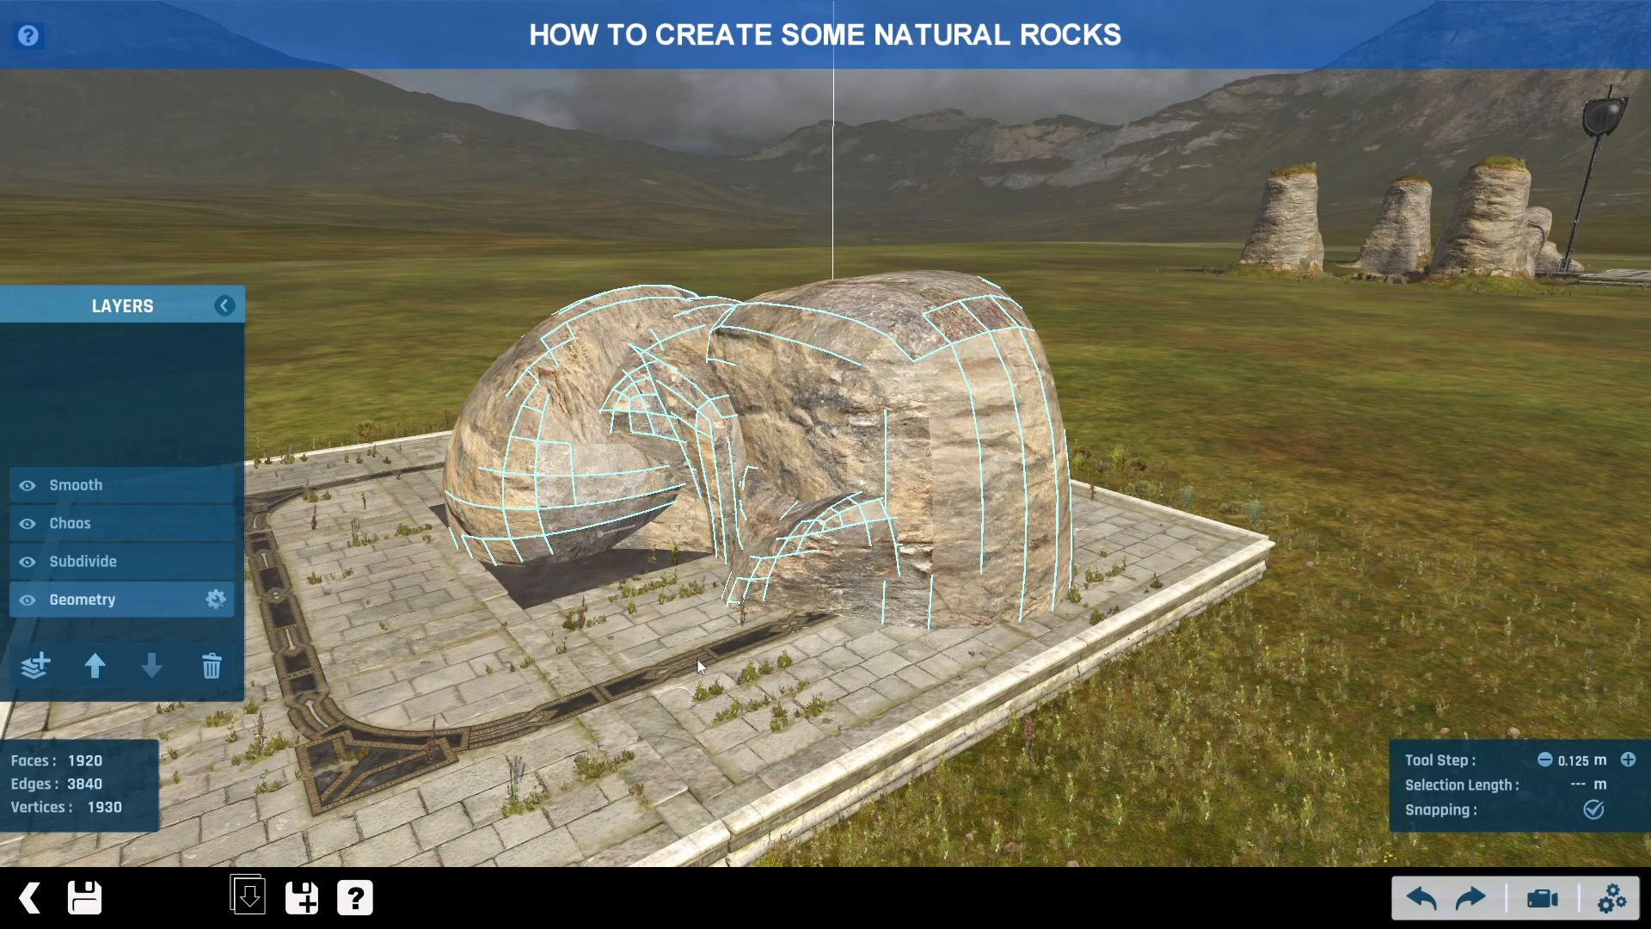
click(164, 526)
click(216, 524)
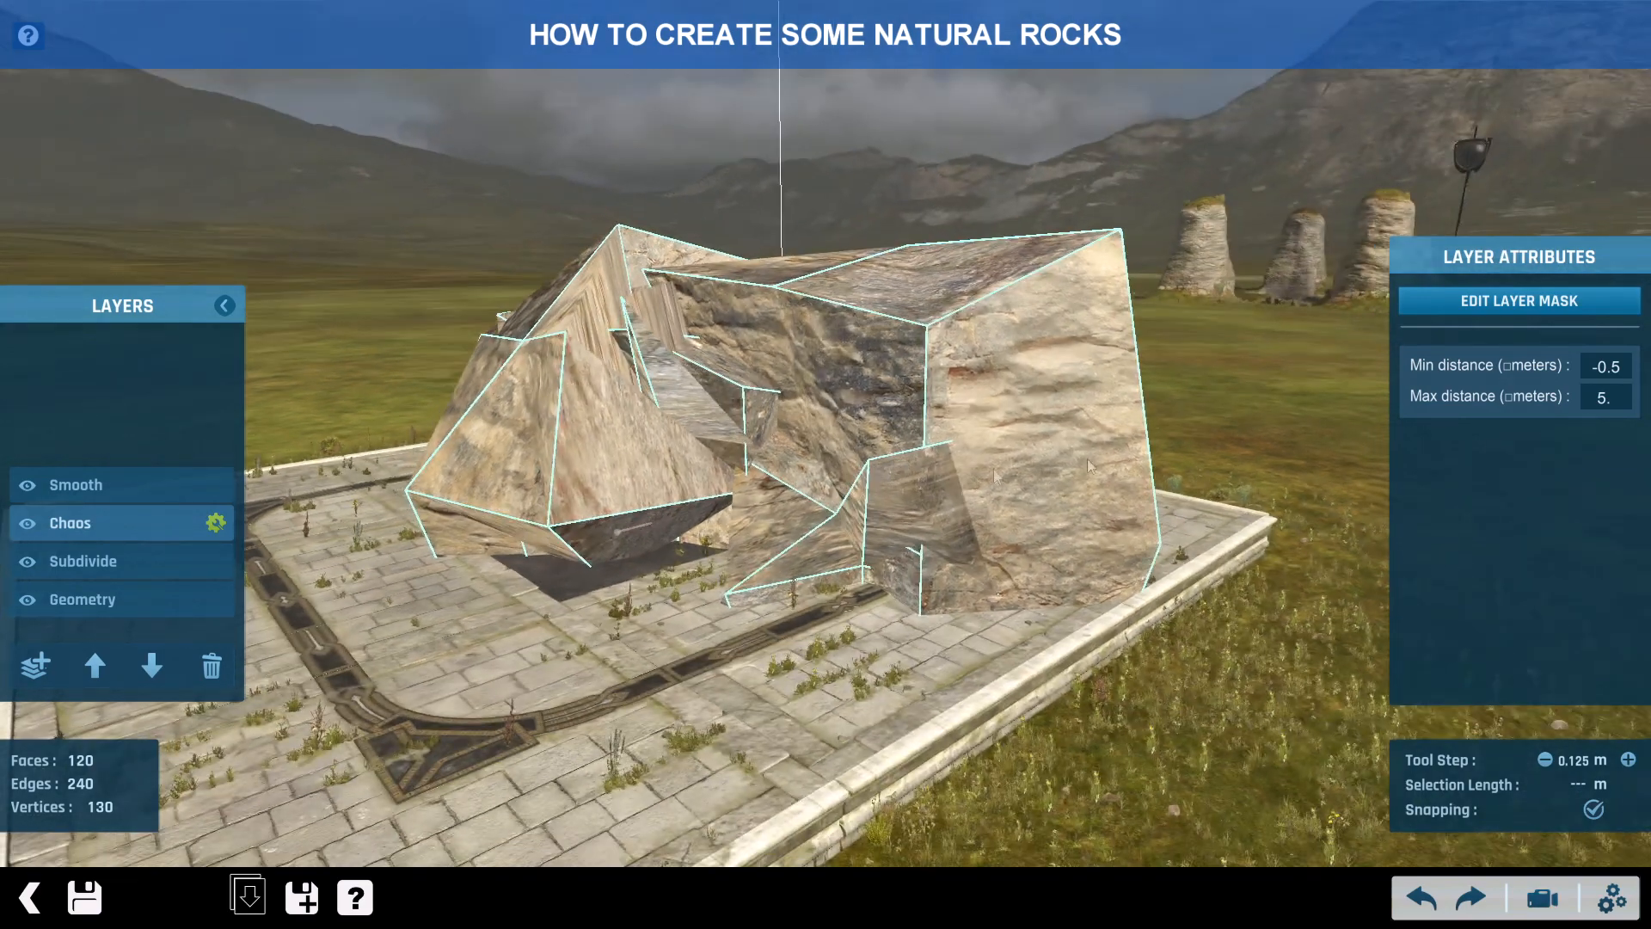
click(172, 601)
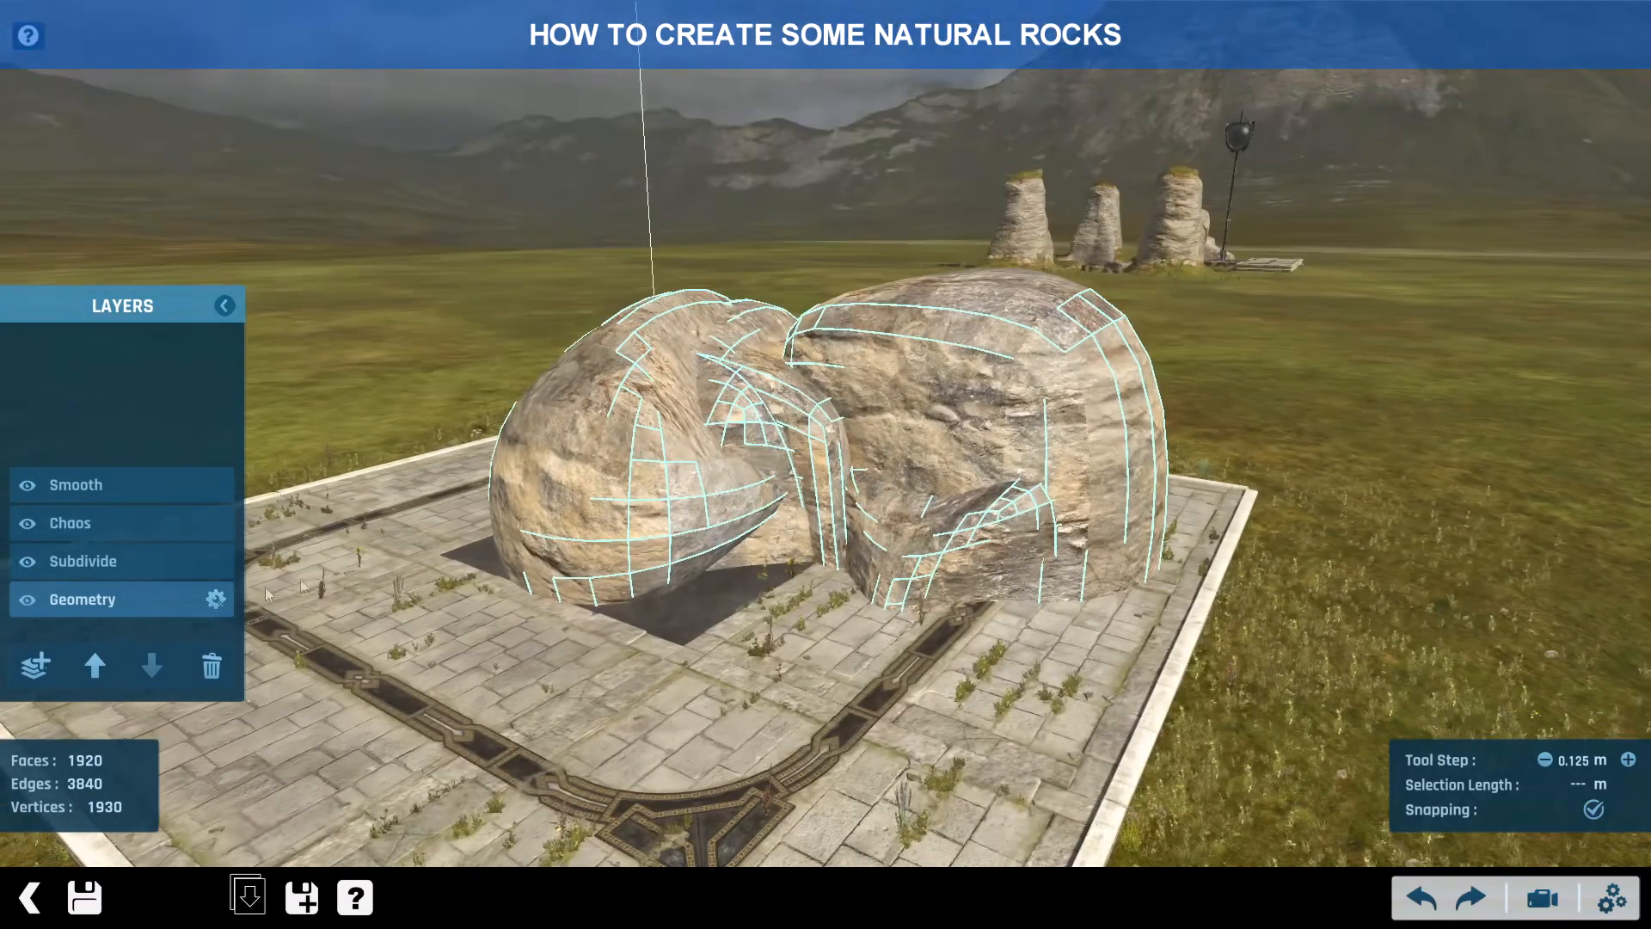
- Raise the largest block's top face and pull its upper front edge outward in the Geometry layer
click(215, 599)
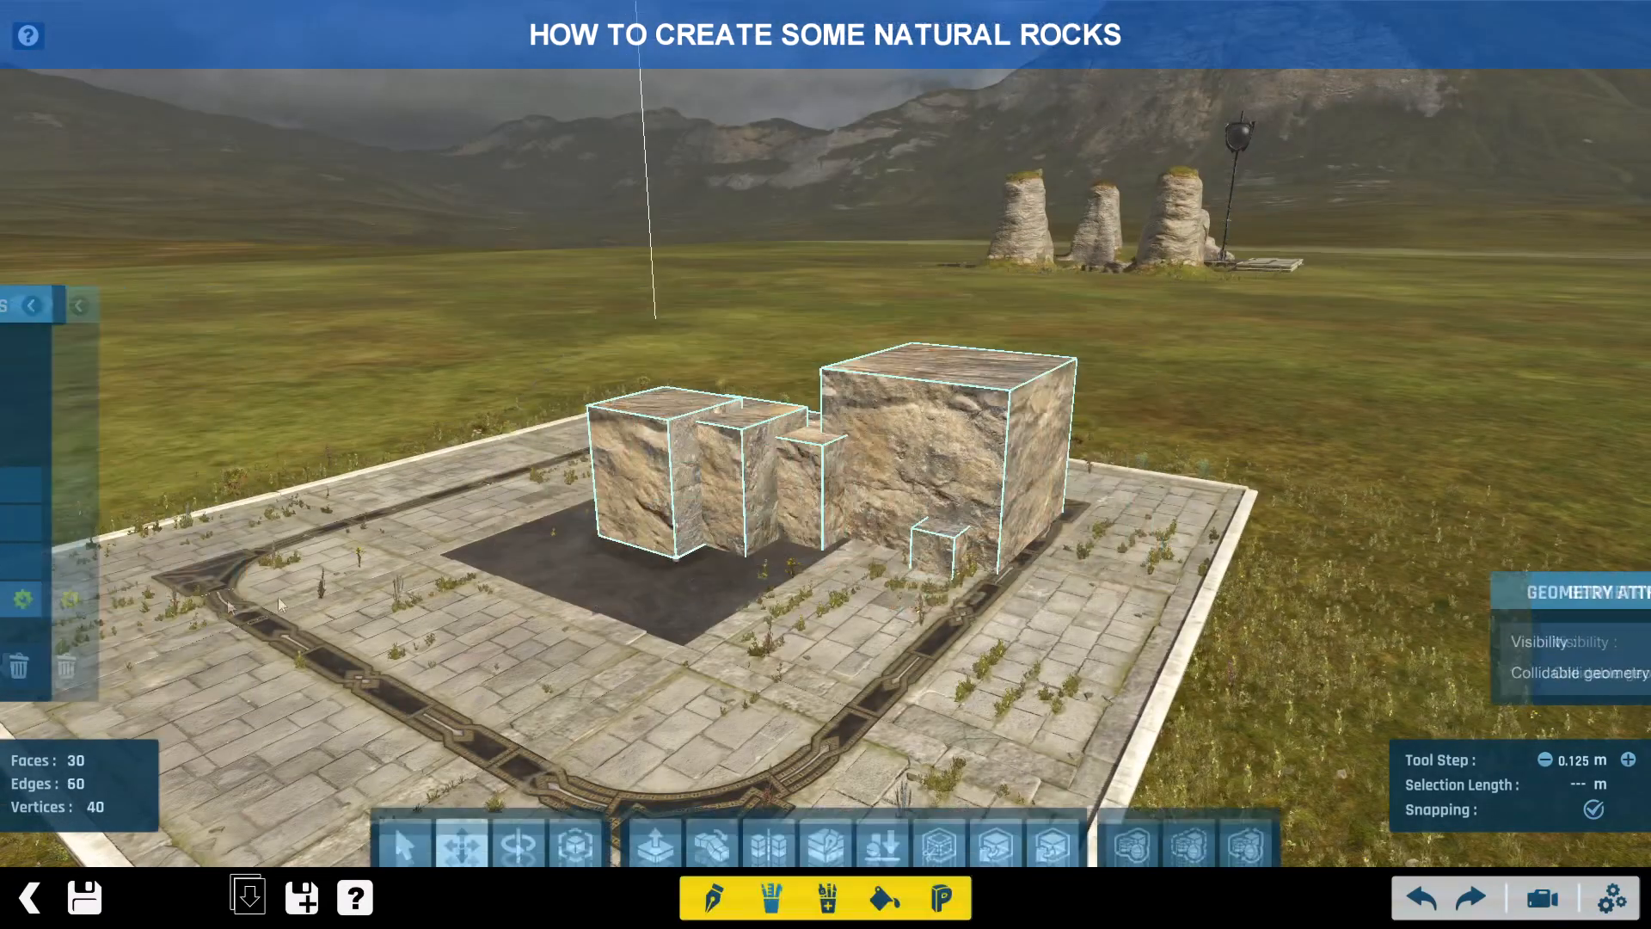
click(943, 370)
drag(959, 362, 958, 295)
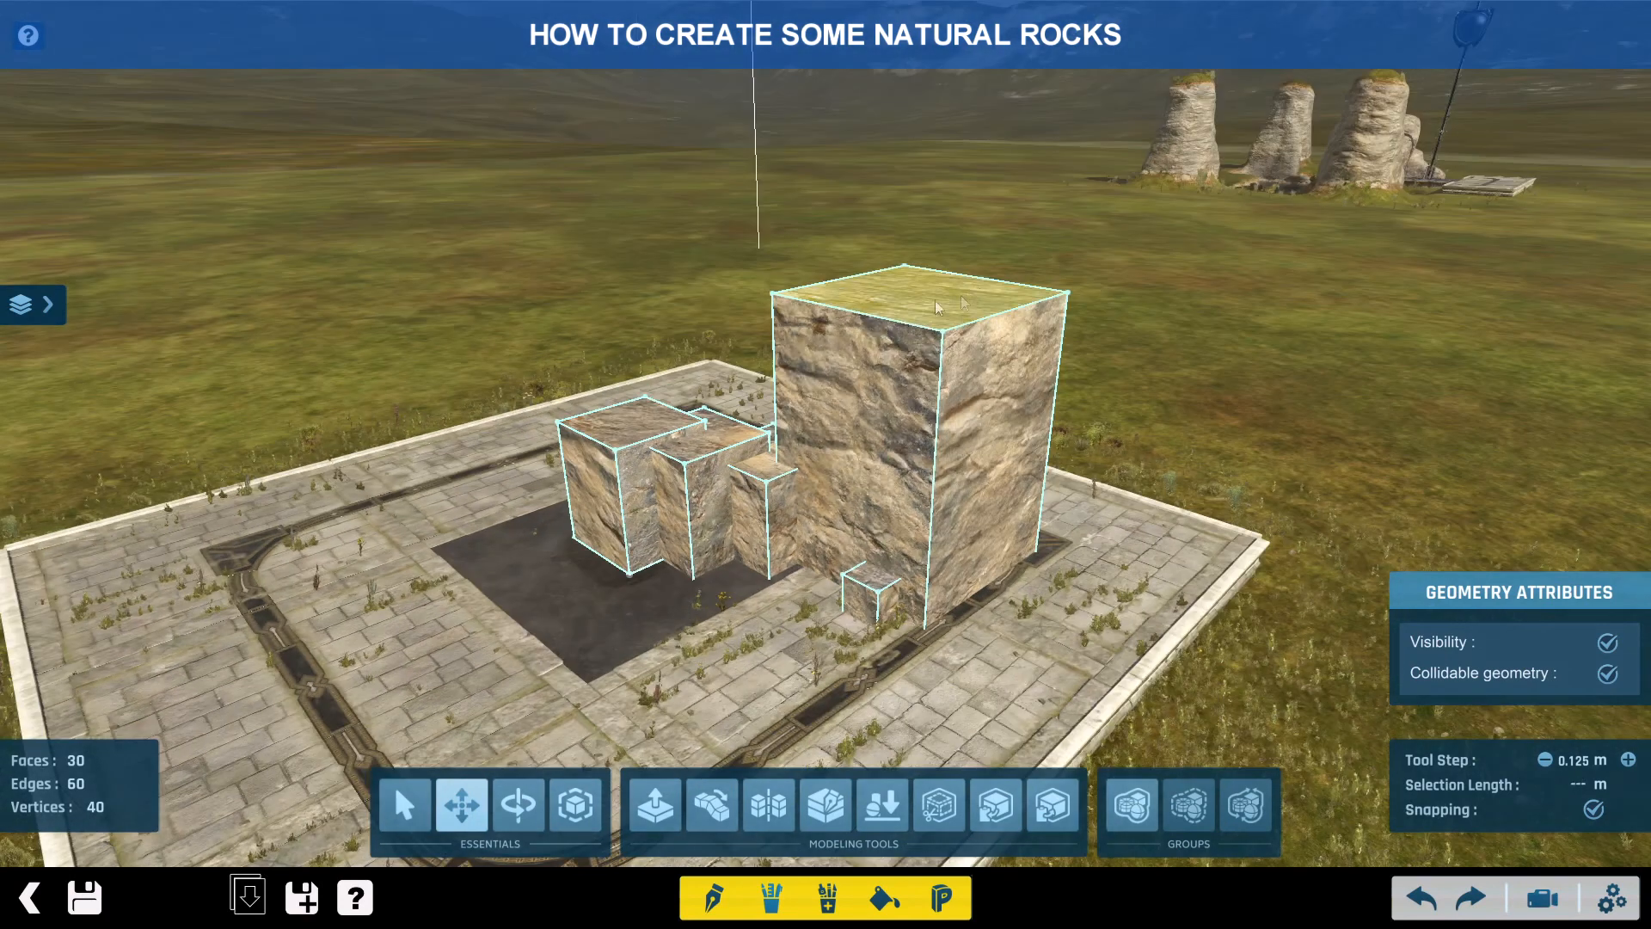
click(920, 479)
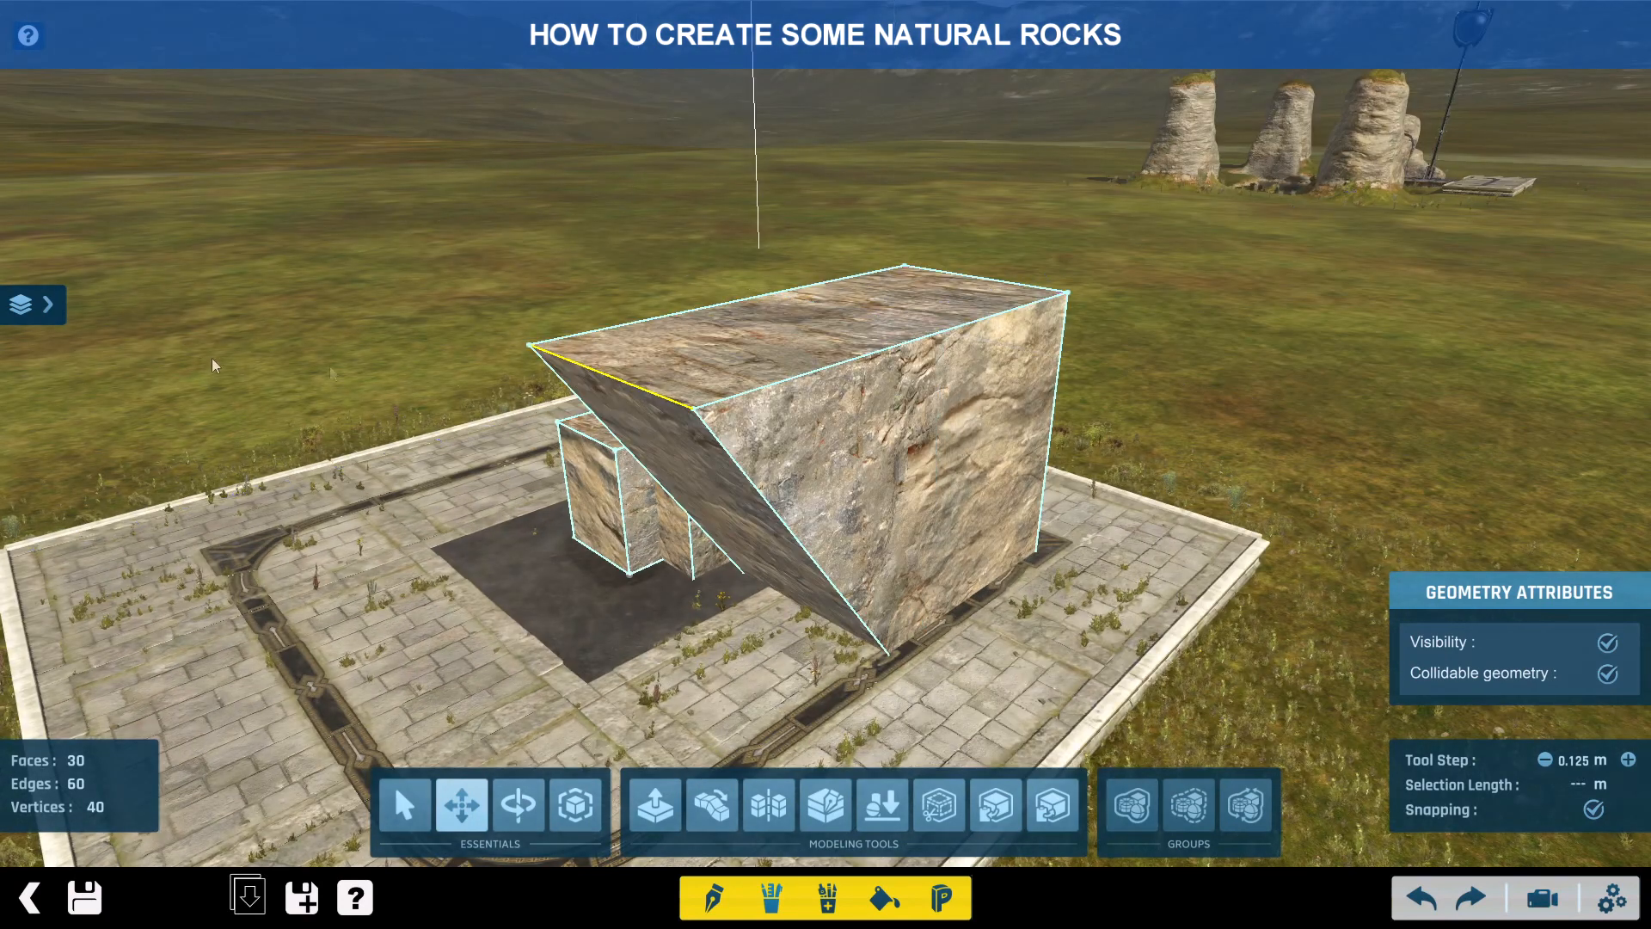
- Examine the reshaped rock pack from several angles and compare its Chaos layer shape with the smoothed result
click(32, 304)
click(122, 523)
mouse_move(598, 460)
middle_down()
mouse_move(851, 401)
mouse_move(1051, 499)
mouse_move(593, 454)
middle_up()
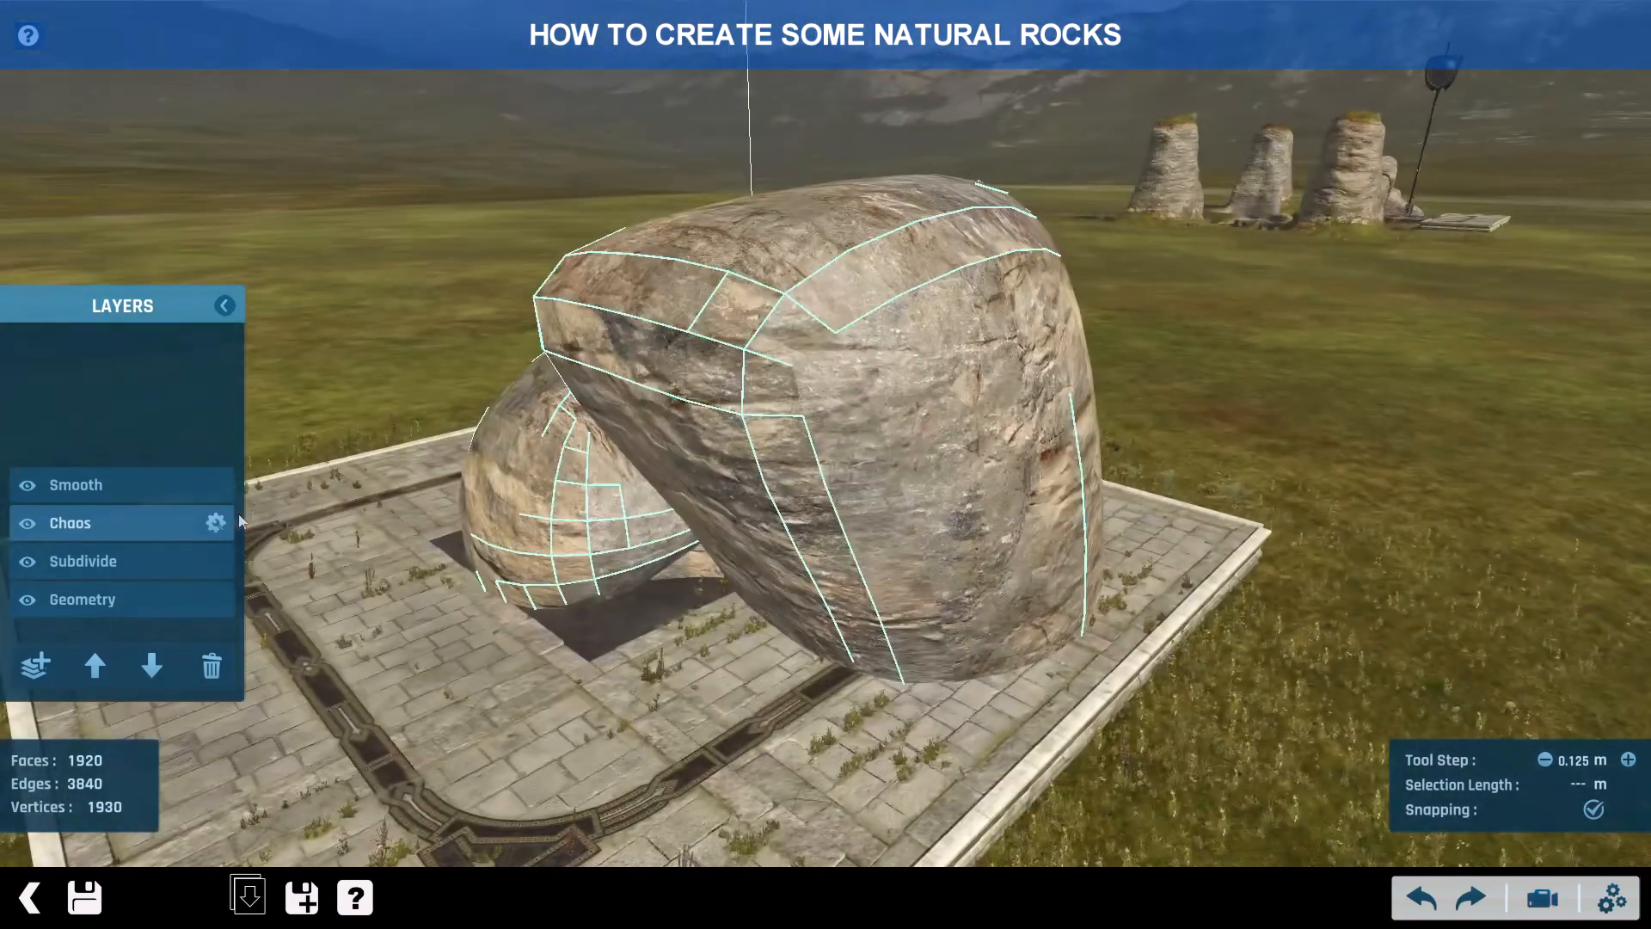
click(215, 522)
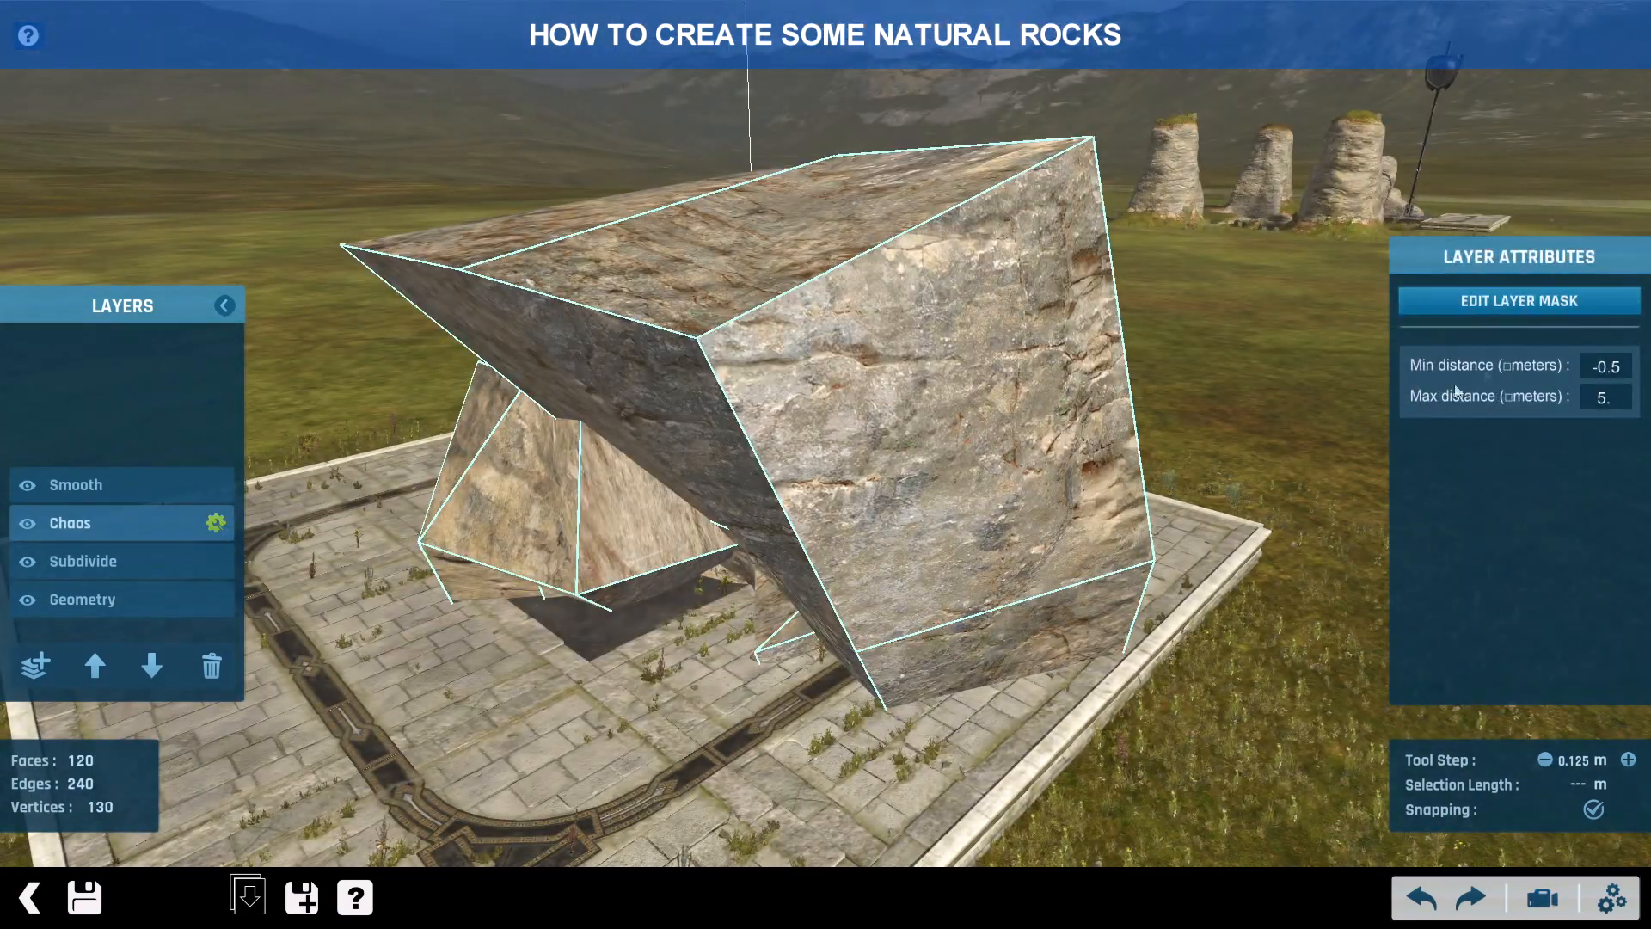
click(188, 597)
middle_drag(910, 462, 779, 289)
click(176, 520)
middle_drag(674, 293, 826, 374)
- Discard the changes made to the rock pack and leave its editor
click(23, 905)
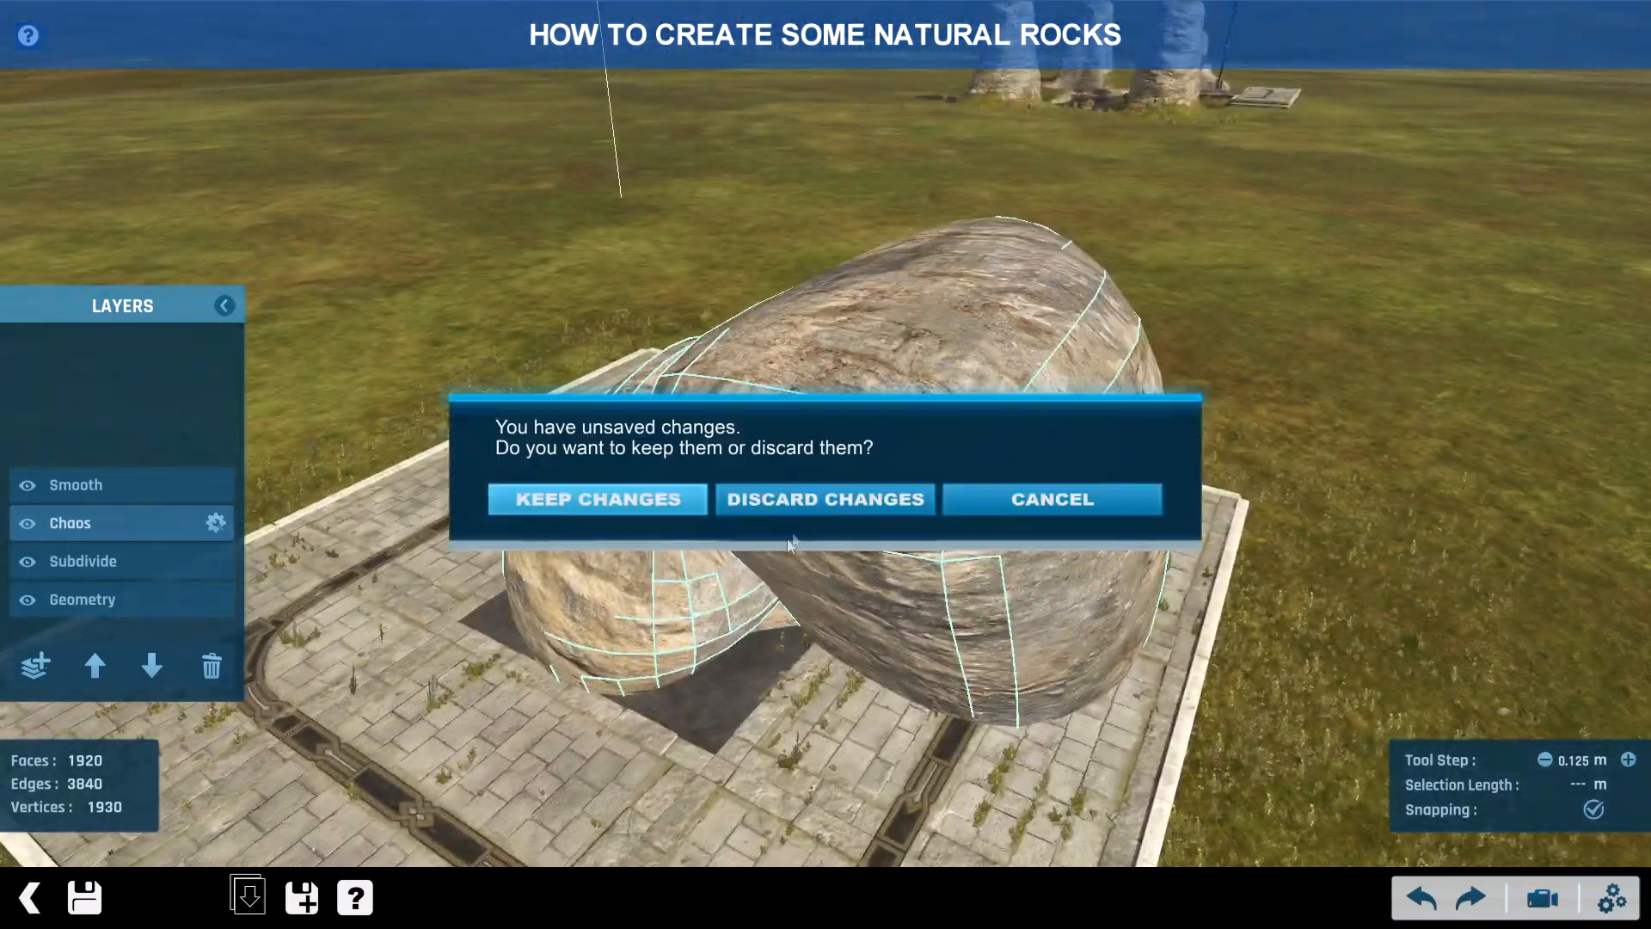
click(857, 494)
click(26, 898)
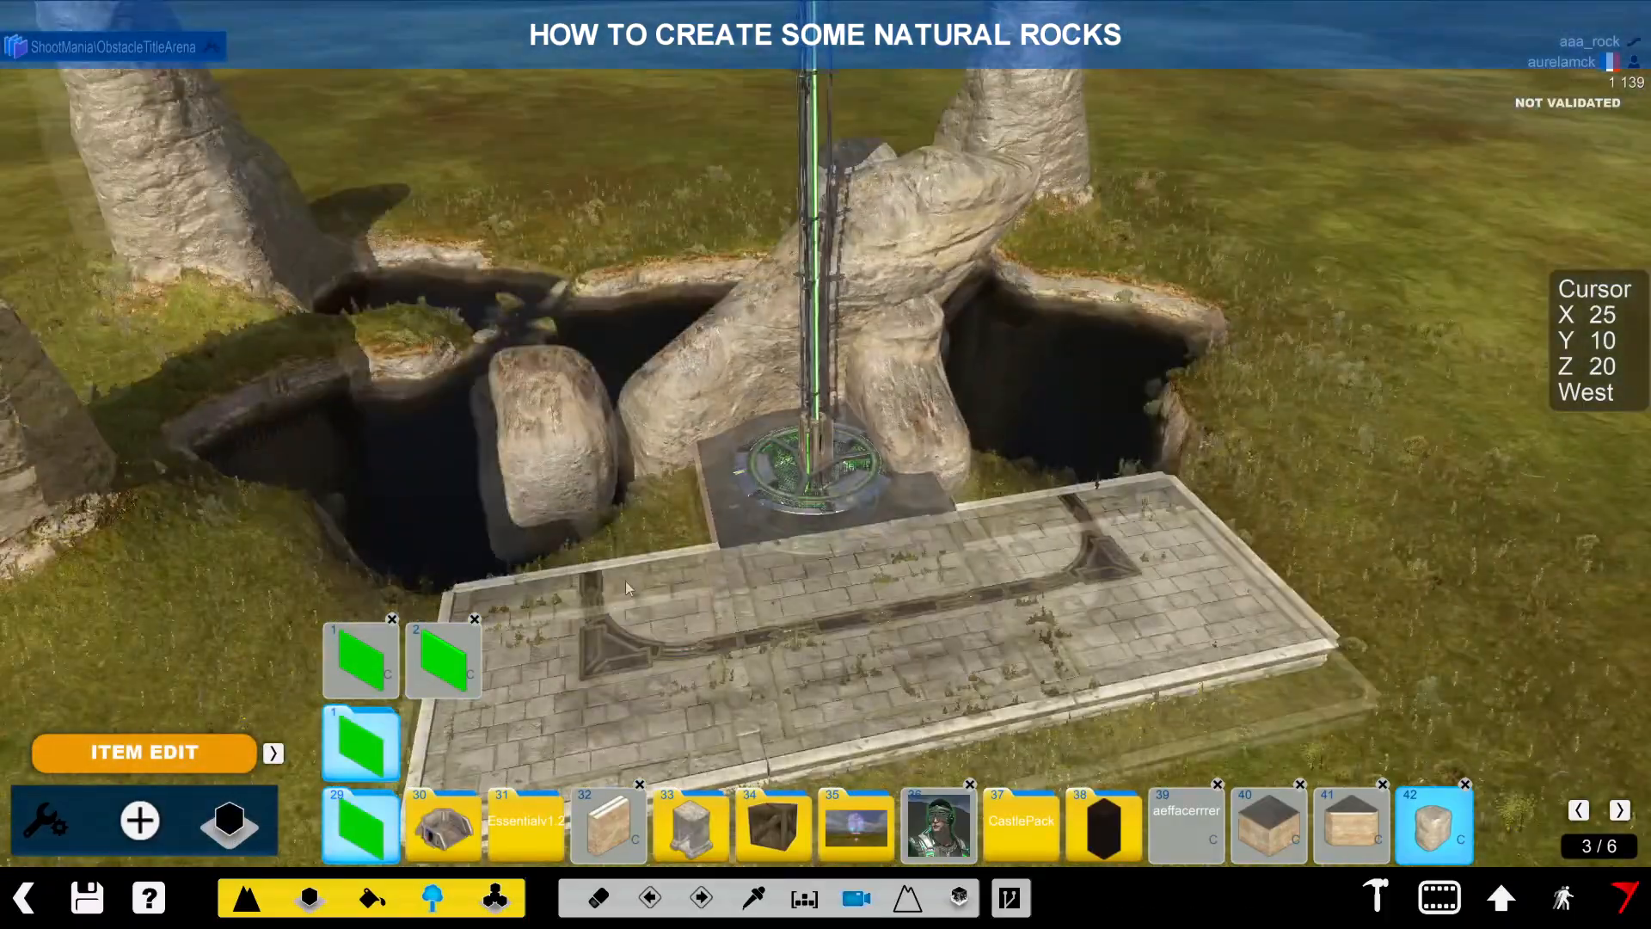
- Open the big rock formation beside the pole platform for editing again
alt+right_drag(628, 588, 709, 594)
click(46, 820)
click(790, 527)
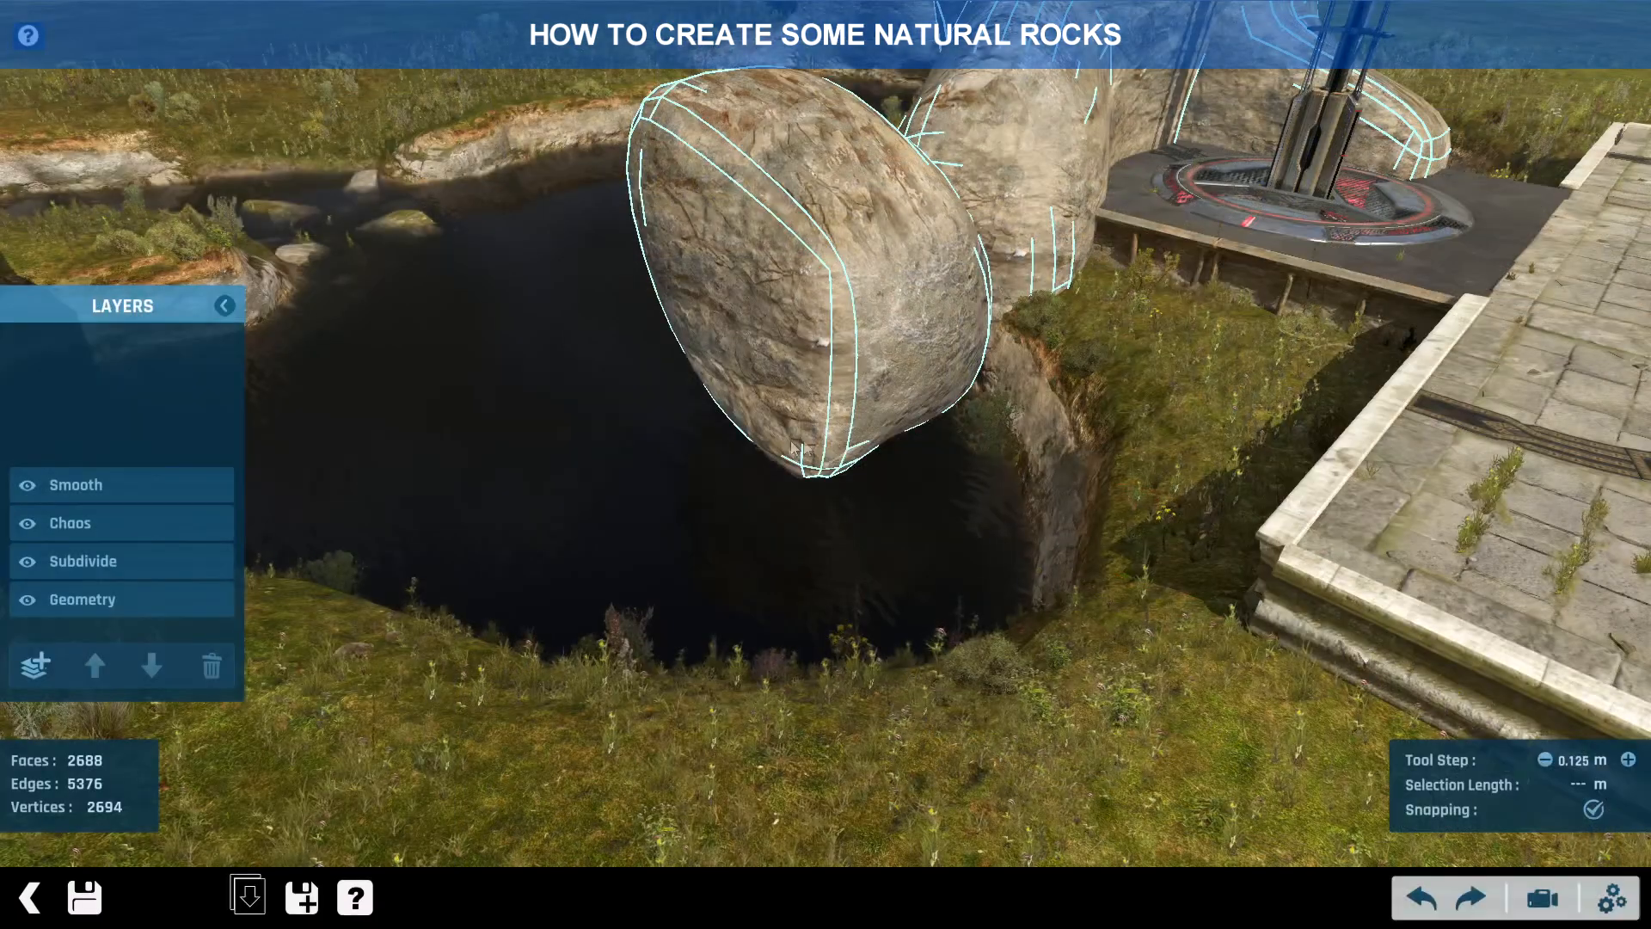
alt+right_drag(1233, 451, 701, 502)
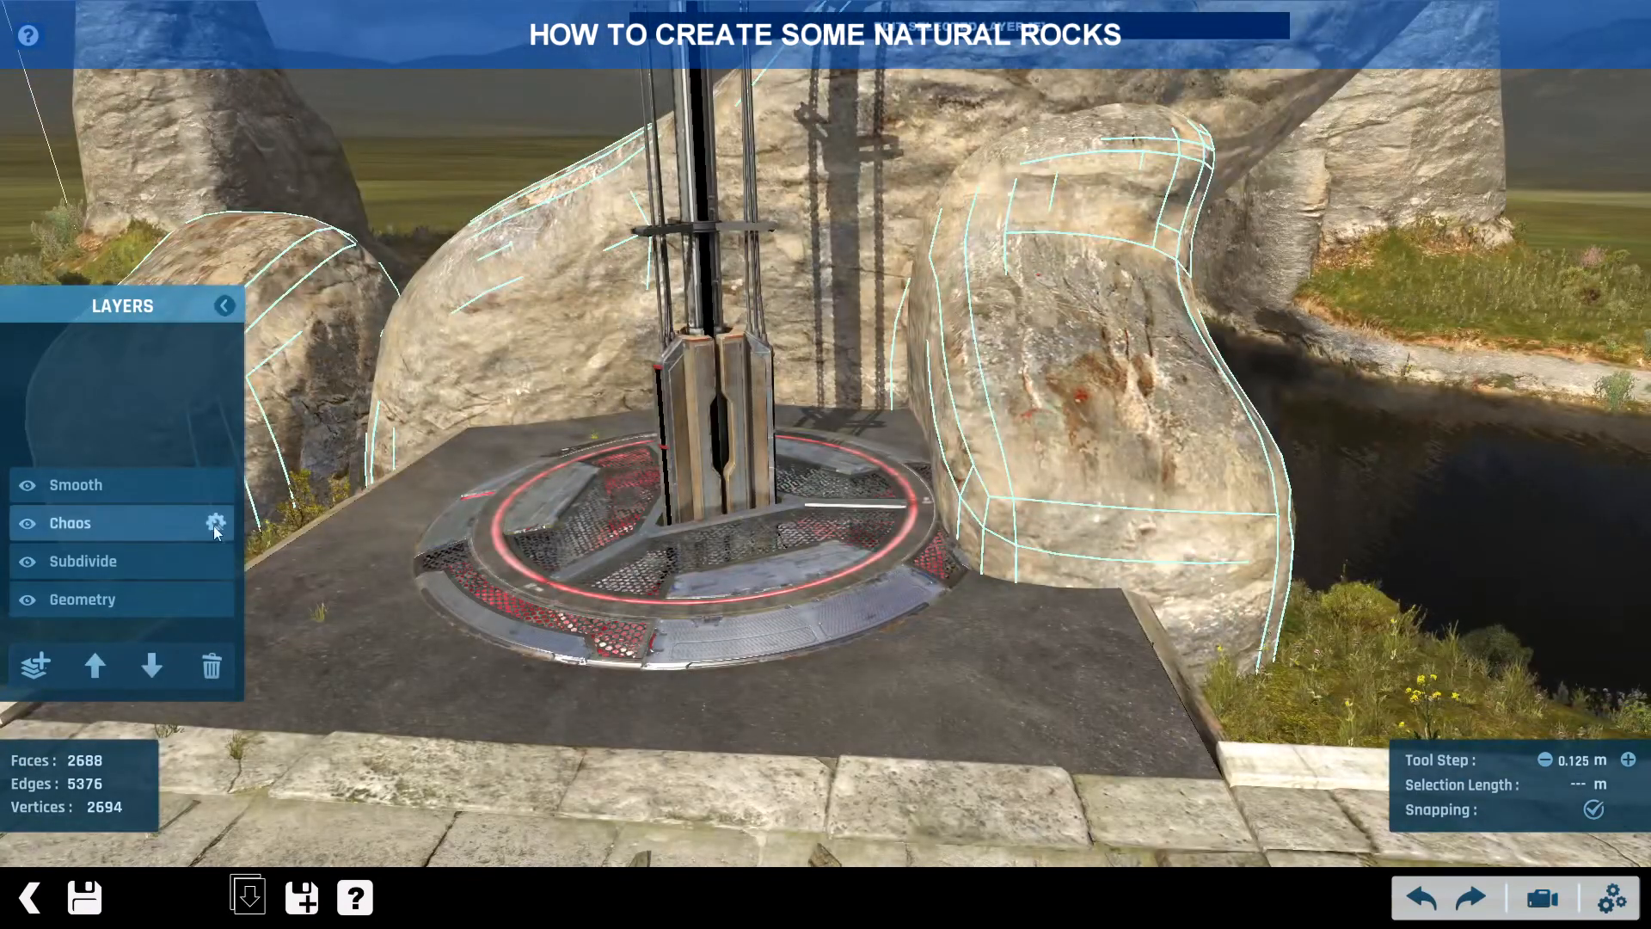
- Set the Chaos layer's minimum distance to -0.5 m and maximum distance to 5 m, and view the smoothed rock formation
click(202, 522)
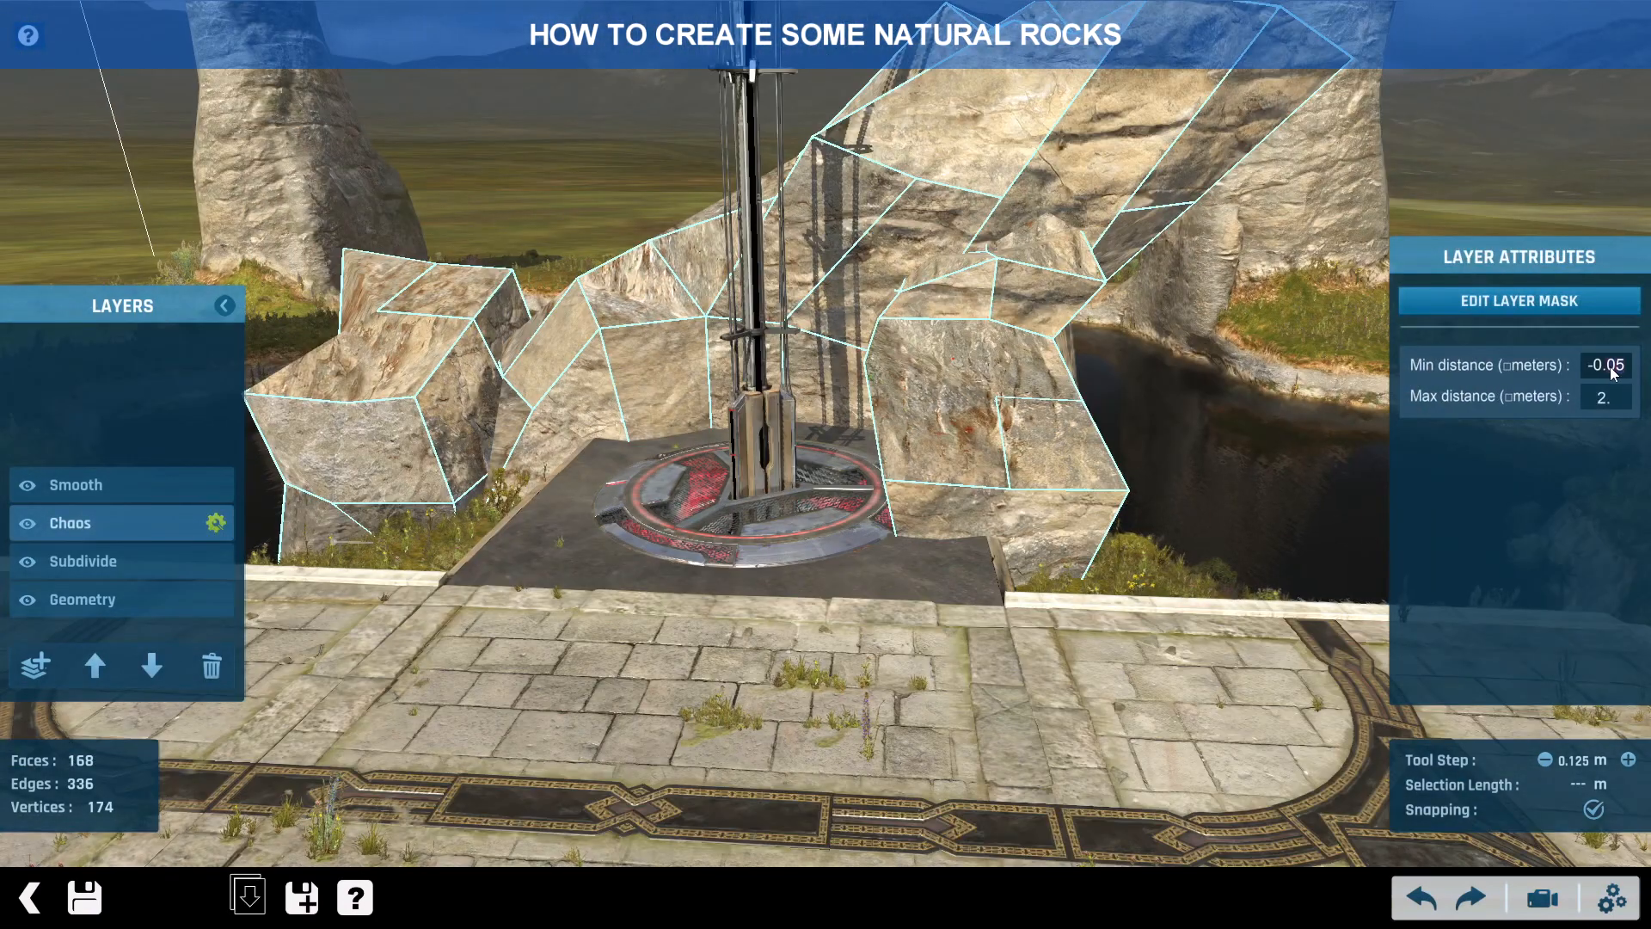
key(BackSpace)
click(1610, 394)
key(BackSpace)
text(5)
click(136, 487)
mouse_move(774, 379)
alt+right_down()
mouse_move(911, 436)
mouse_move(1276, 336)
mouse_move(691, 465)
mouse_move(881, 430)
mouse_move(633, 373)
mouse_move(930, 420)
mouse_move(710, 440)
mouse_move(748, 426)
mouse_move(239, 508)
mouse_move(444, 409)
mouse_move(602, 229)
mouse_move(761, 302)
mouse_move(757, 387)
alt+right_up()
scroll(911, 436, down, 5)
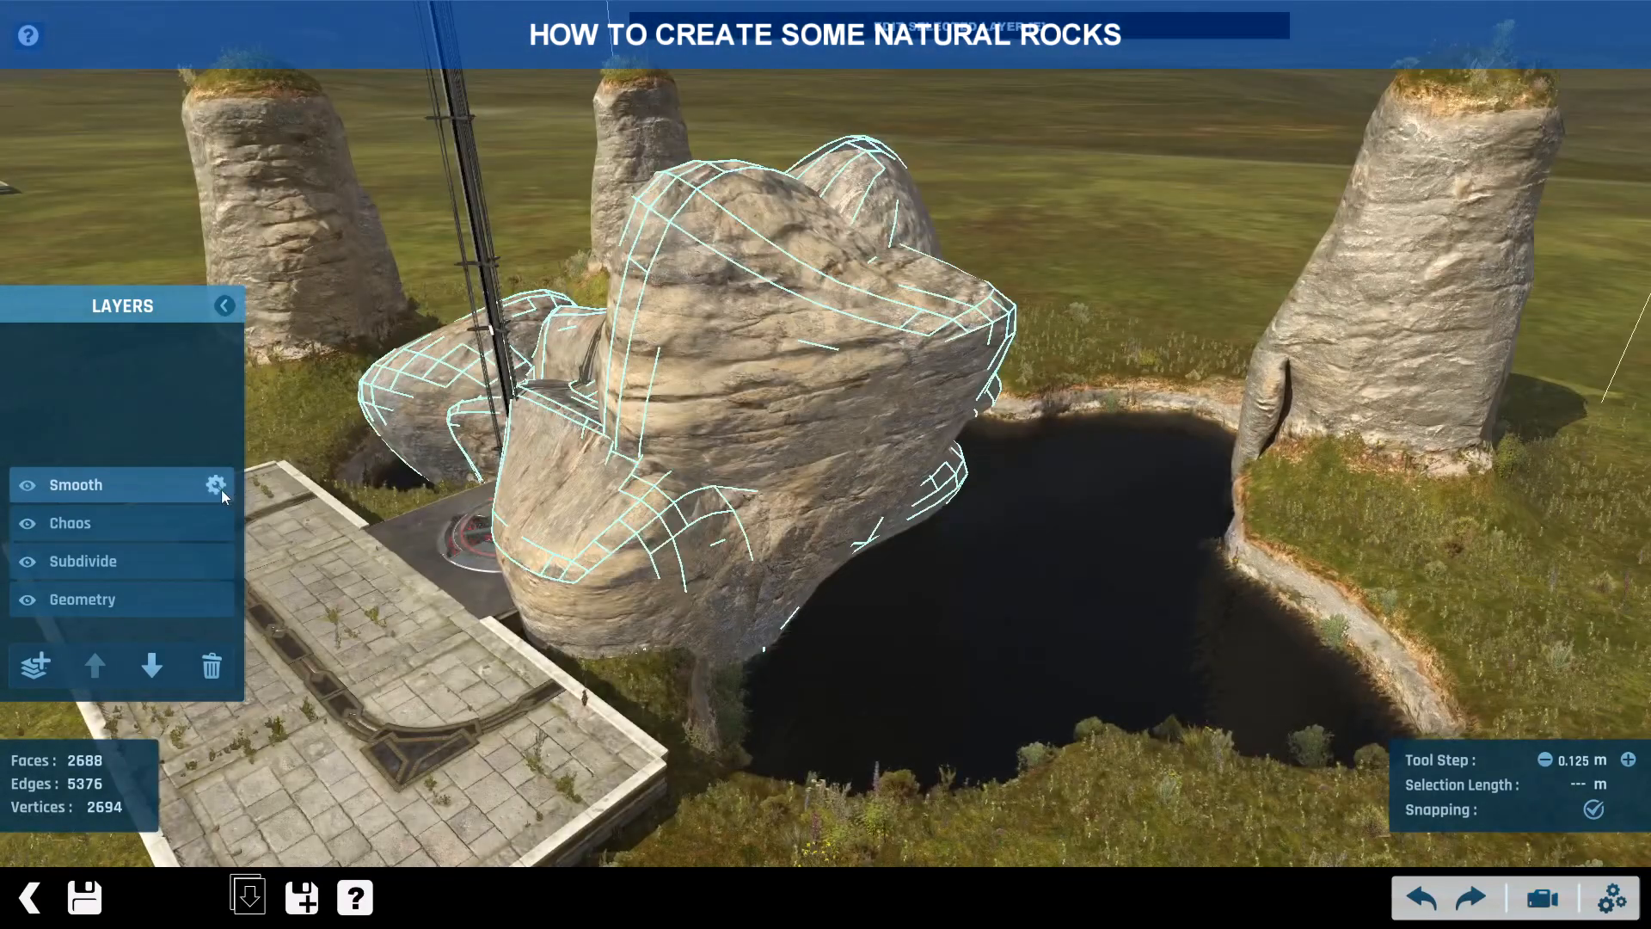
- Increase the Chaos layer's maximum distance to 8 m and inspect the smoothed rocks from the front of the platform
click(219, 487)
click(158, 520)
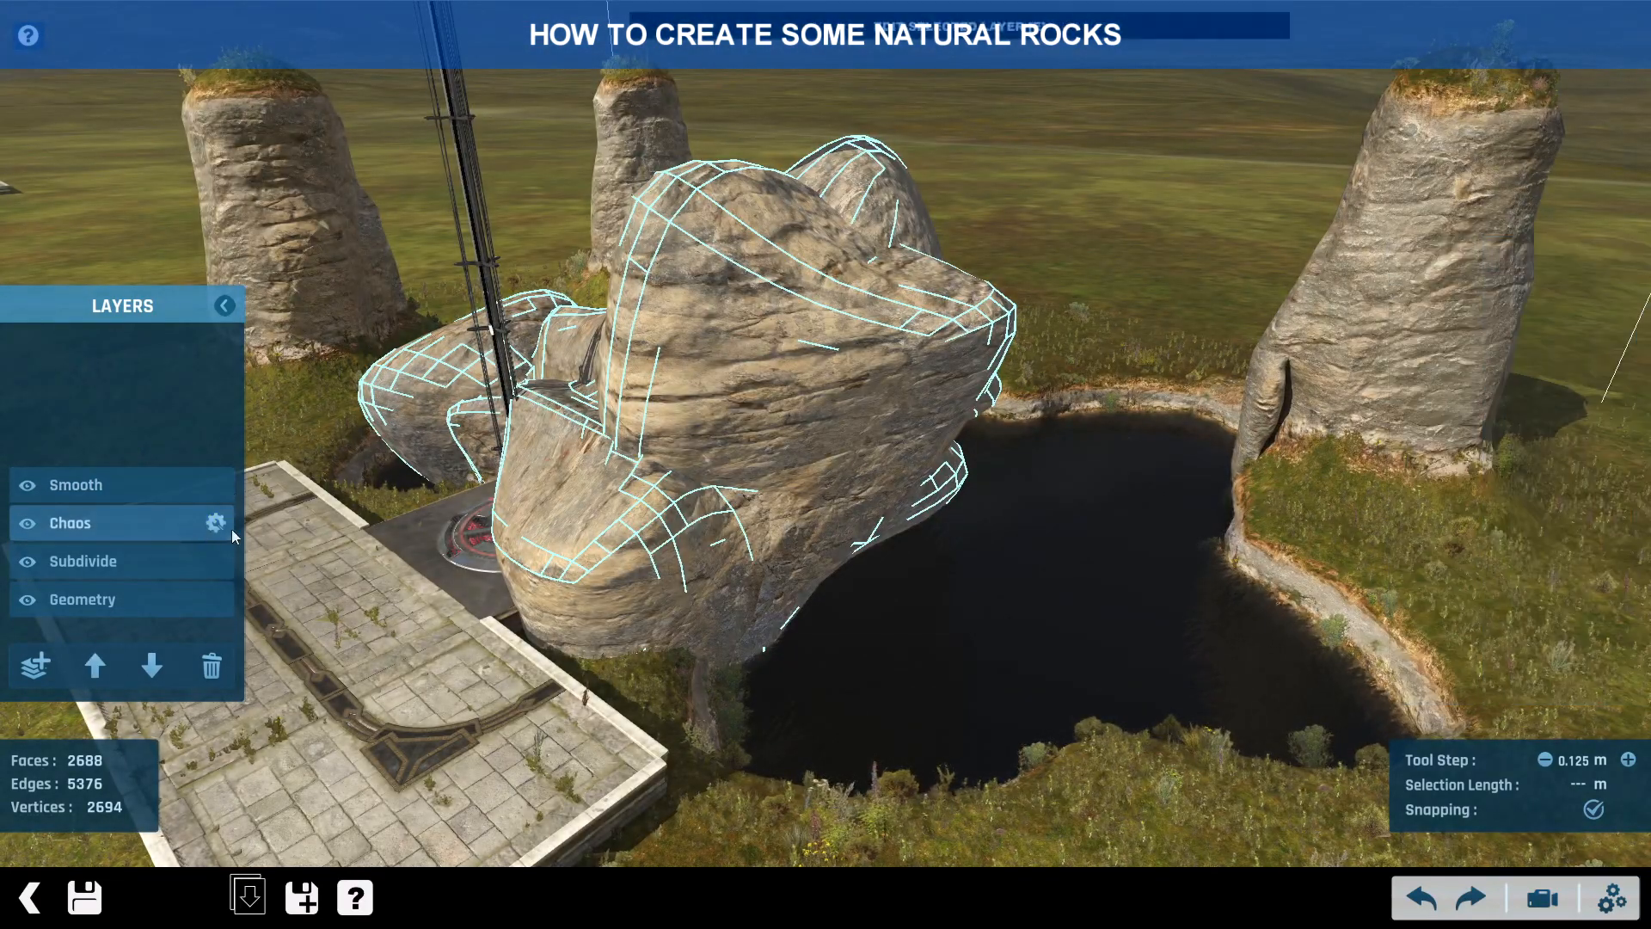
click(216, 523)
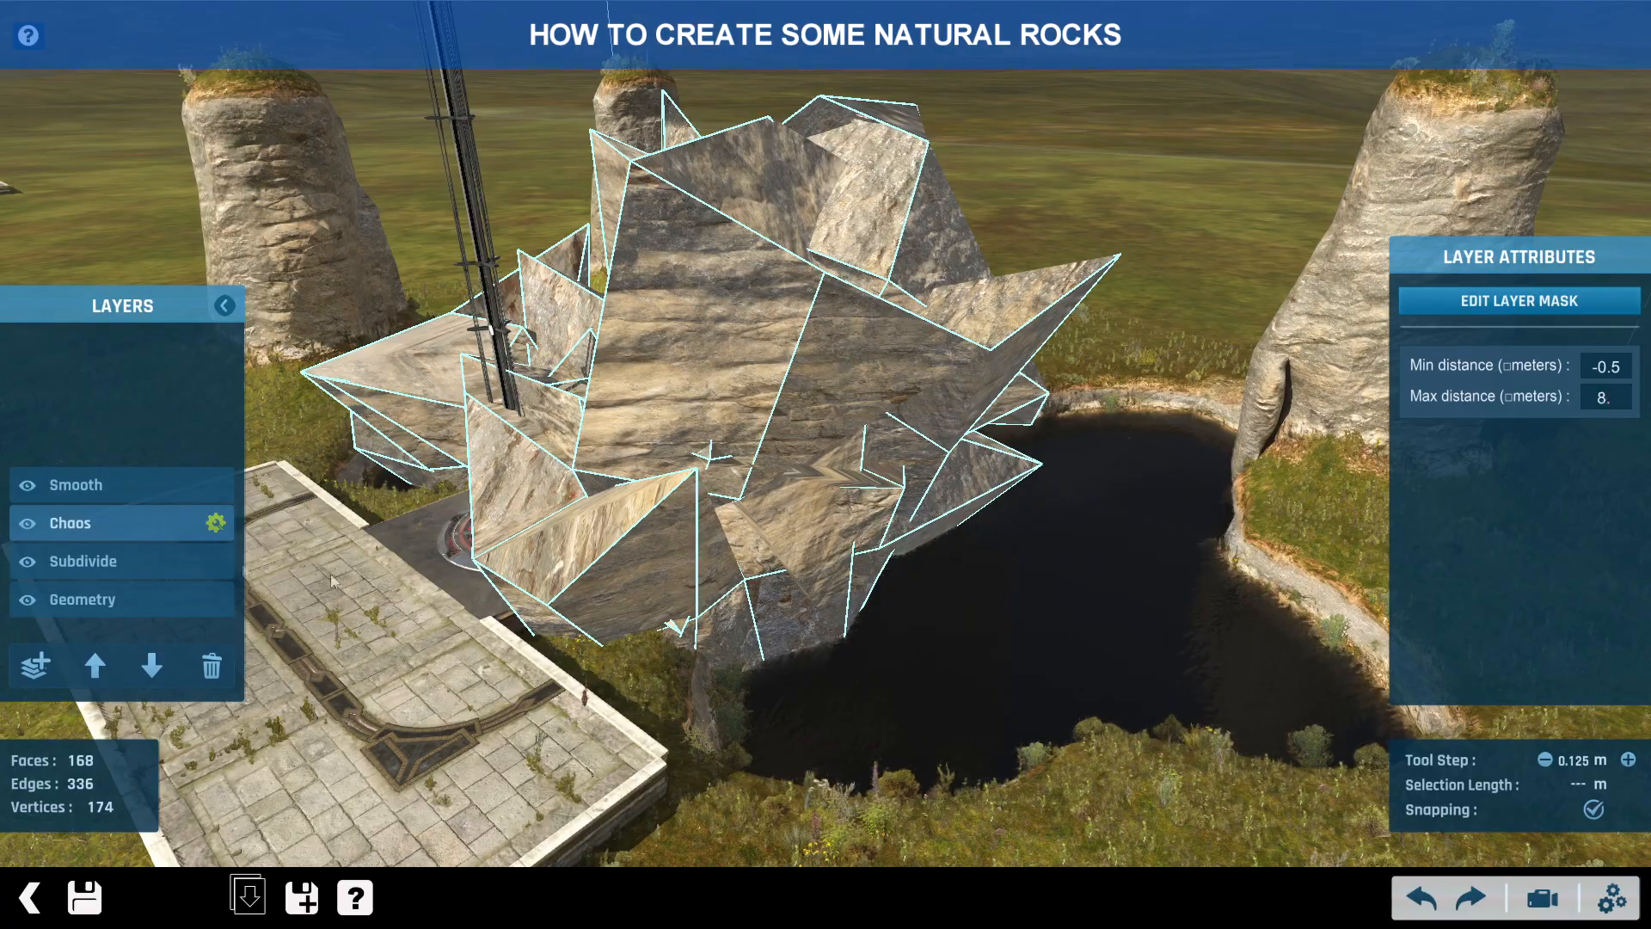
click(148, 598)
middle_drag(694, 555, 830, 523)
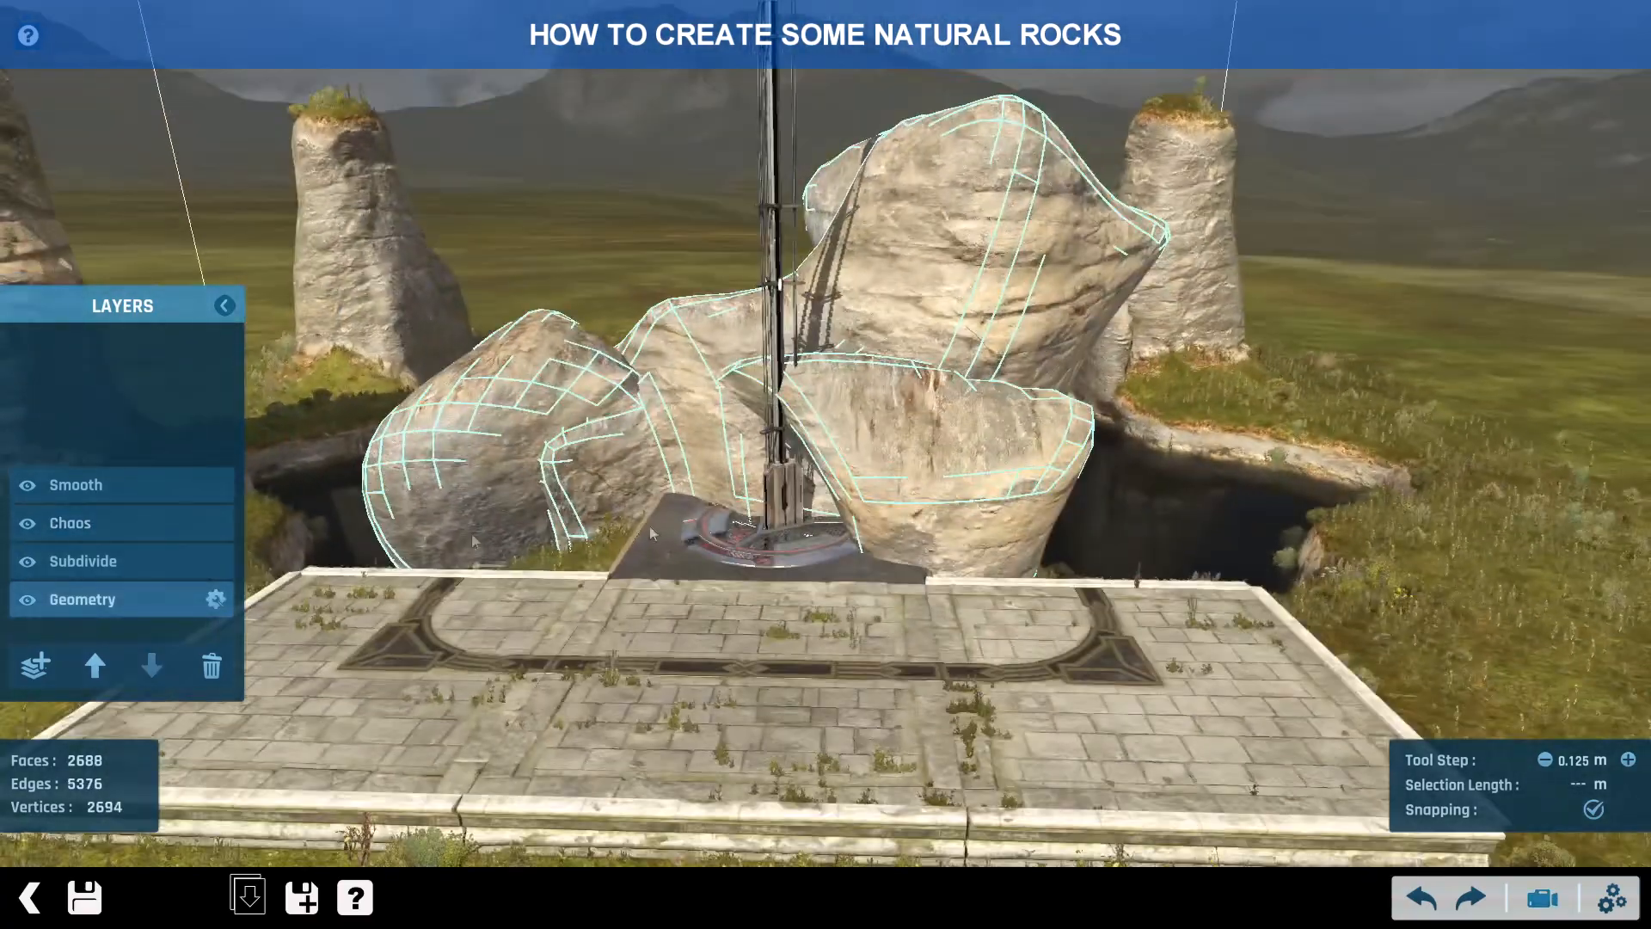
middle_drag(473, 567, 567, 533)
- Save the rock formation as aaa_bigrock.Item.Gbx and leave the mesh and item editors
click(31, 898)
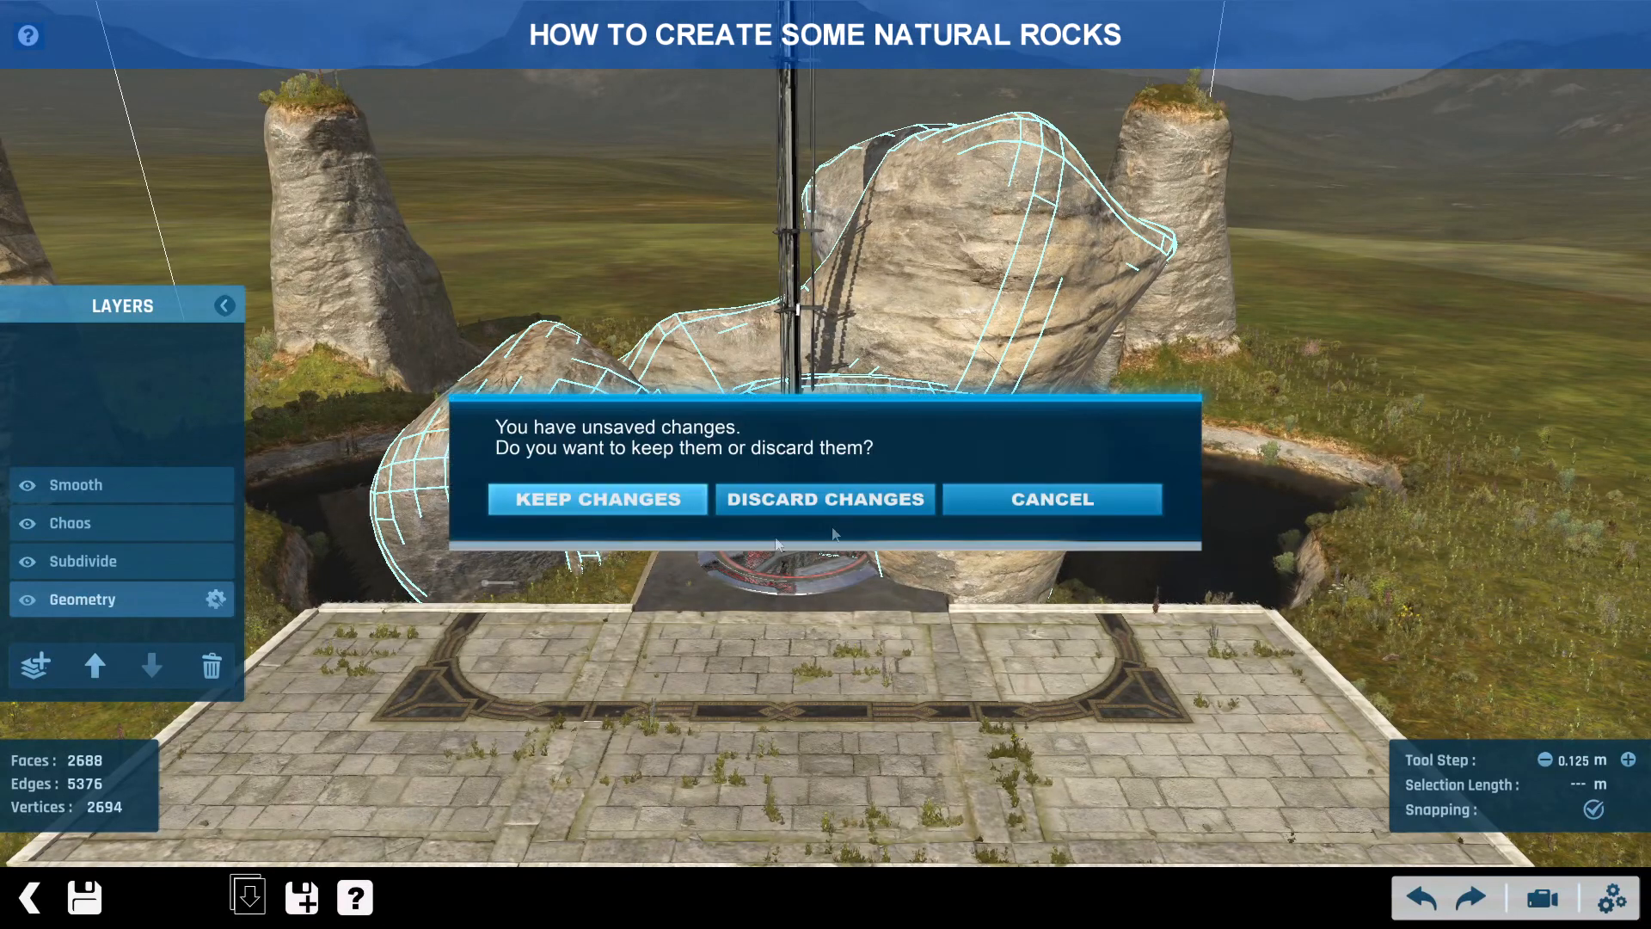
click(1042, 503)
click(86, 897)
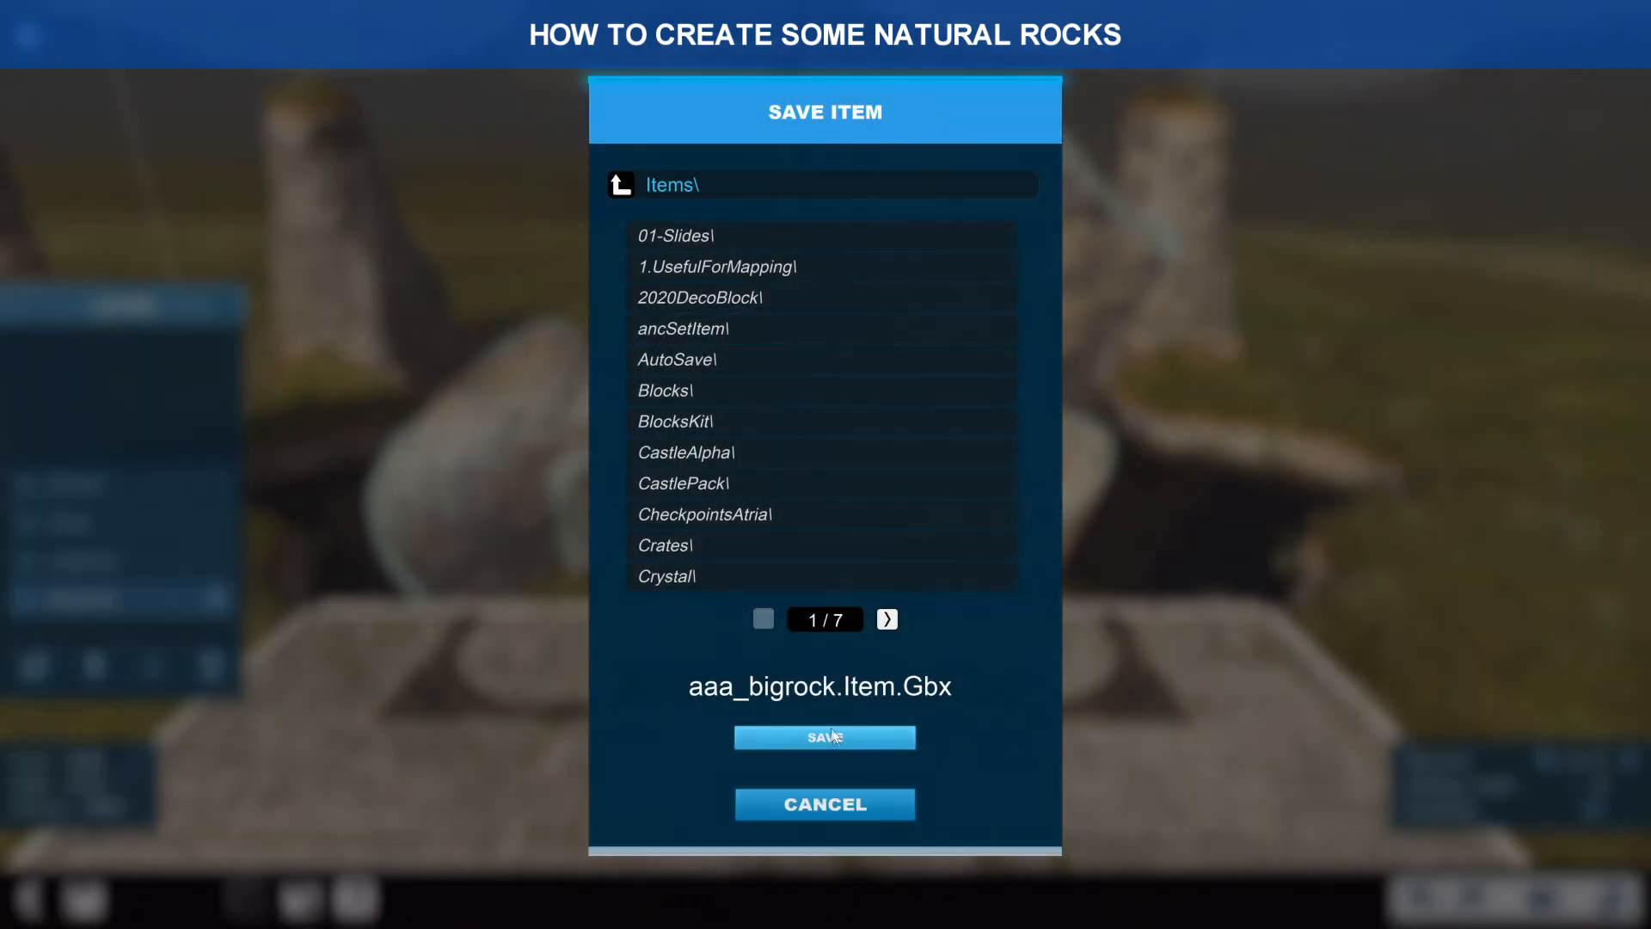
click(830, 735)
click(33, 893)
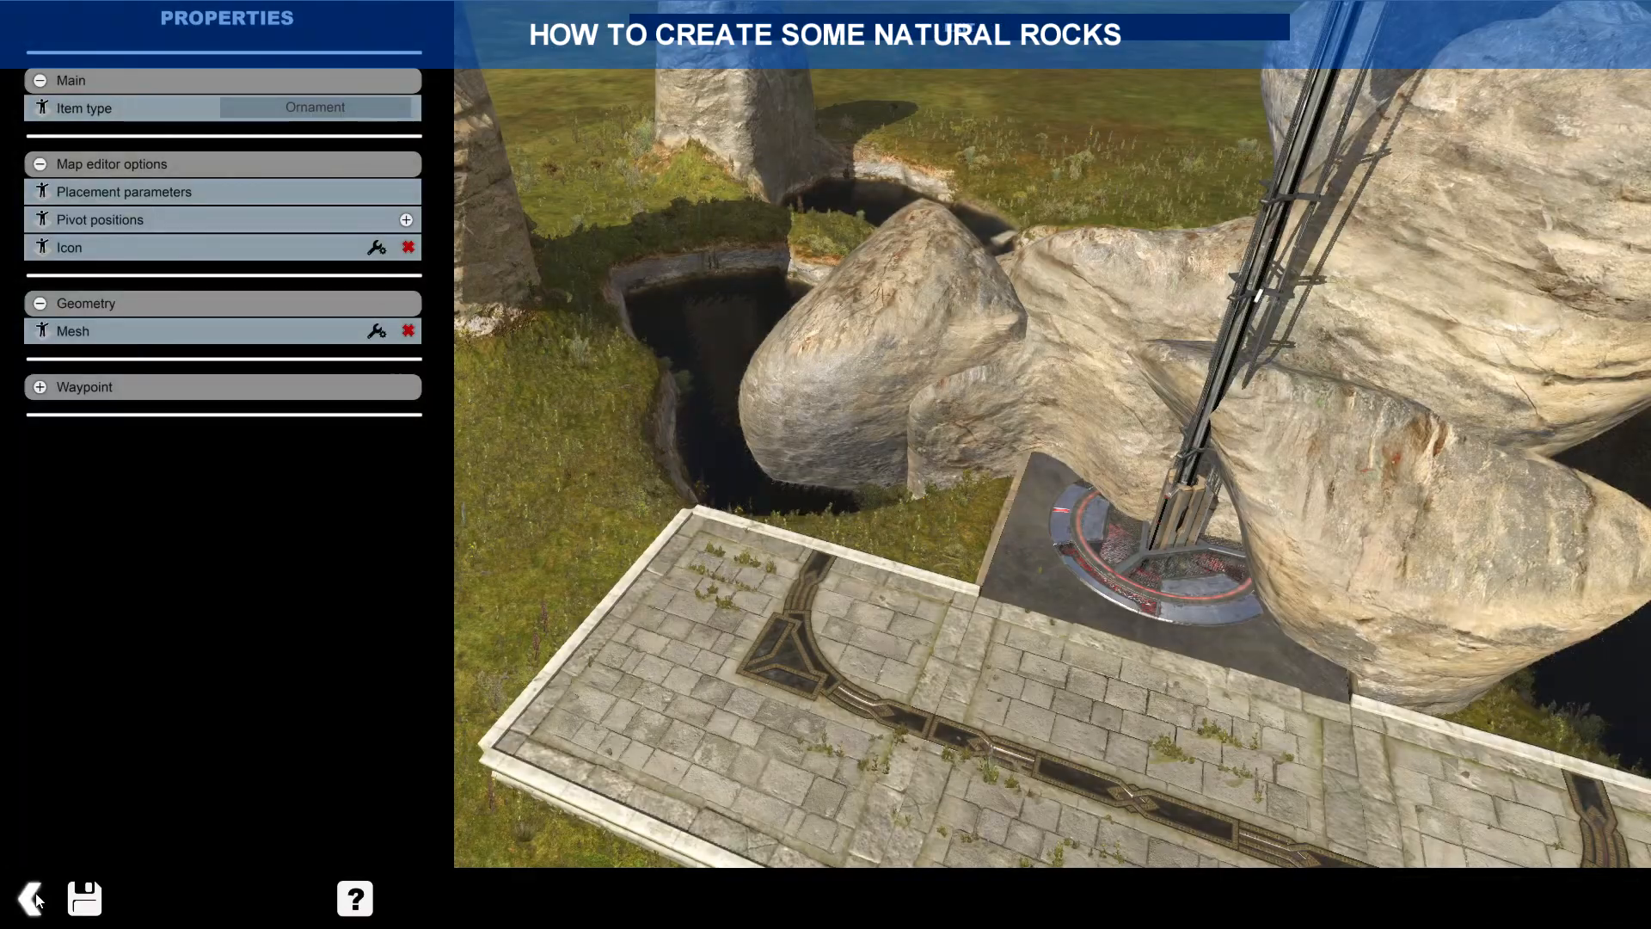
click(33, 893)
- Test the map in play mode by running past the pole platform and climbing over the big rock formation
click(1563, 897)
click(828, 817)
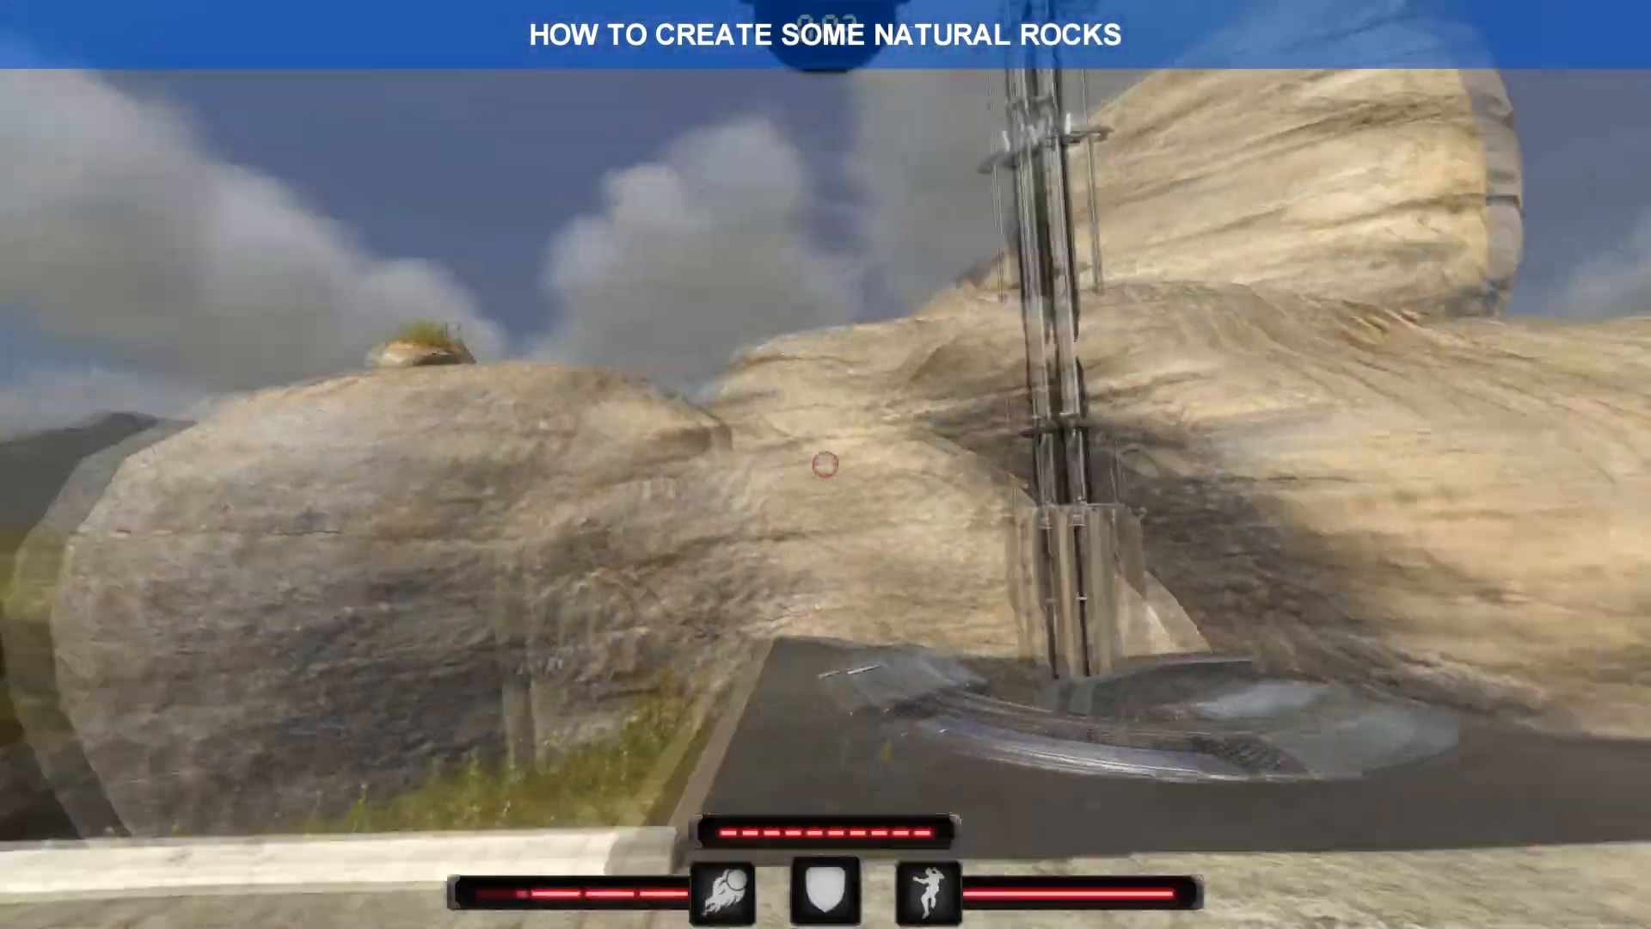
key(w)
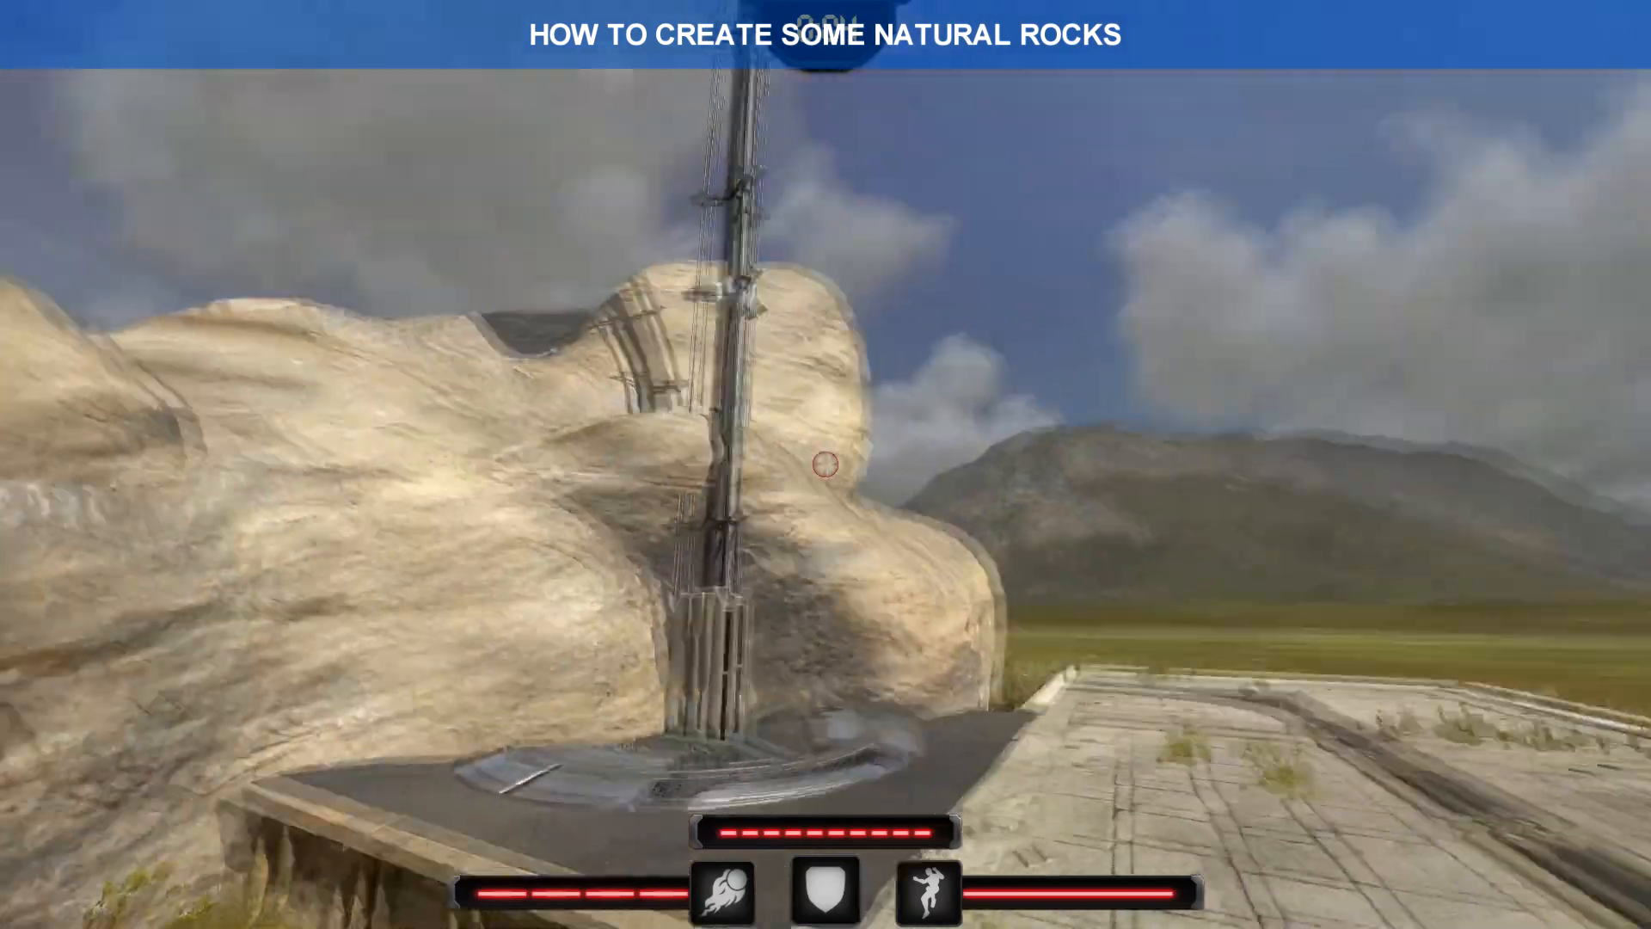
key(w)
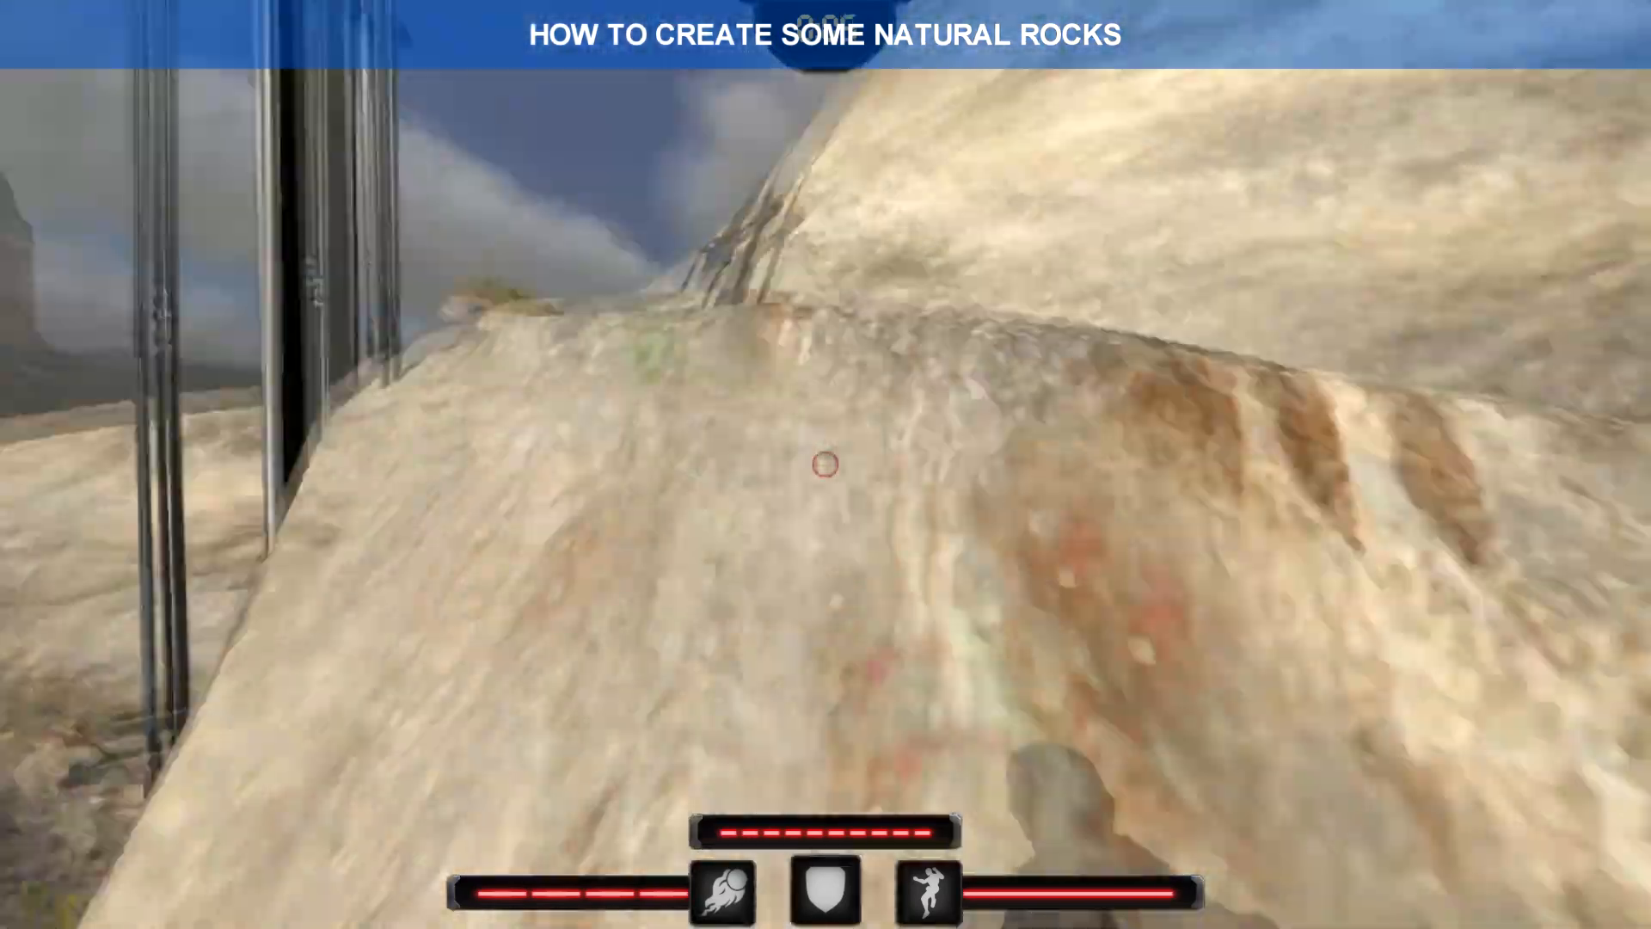
key(w)
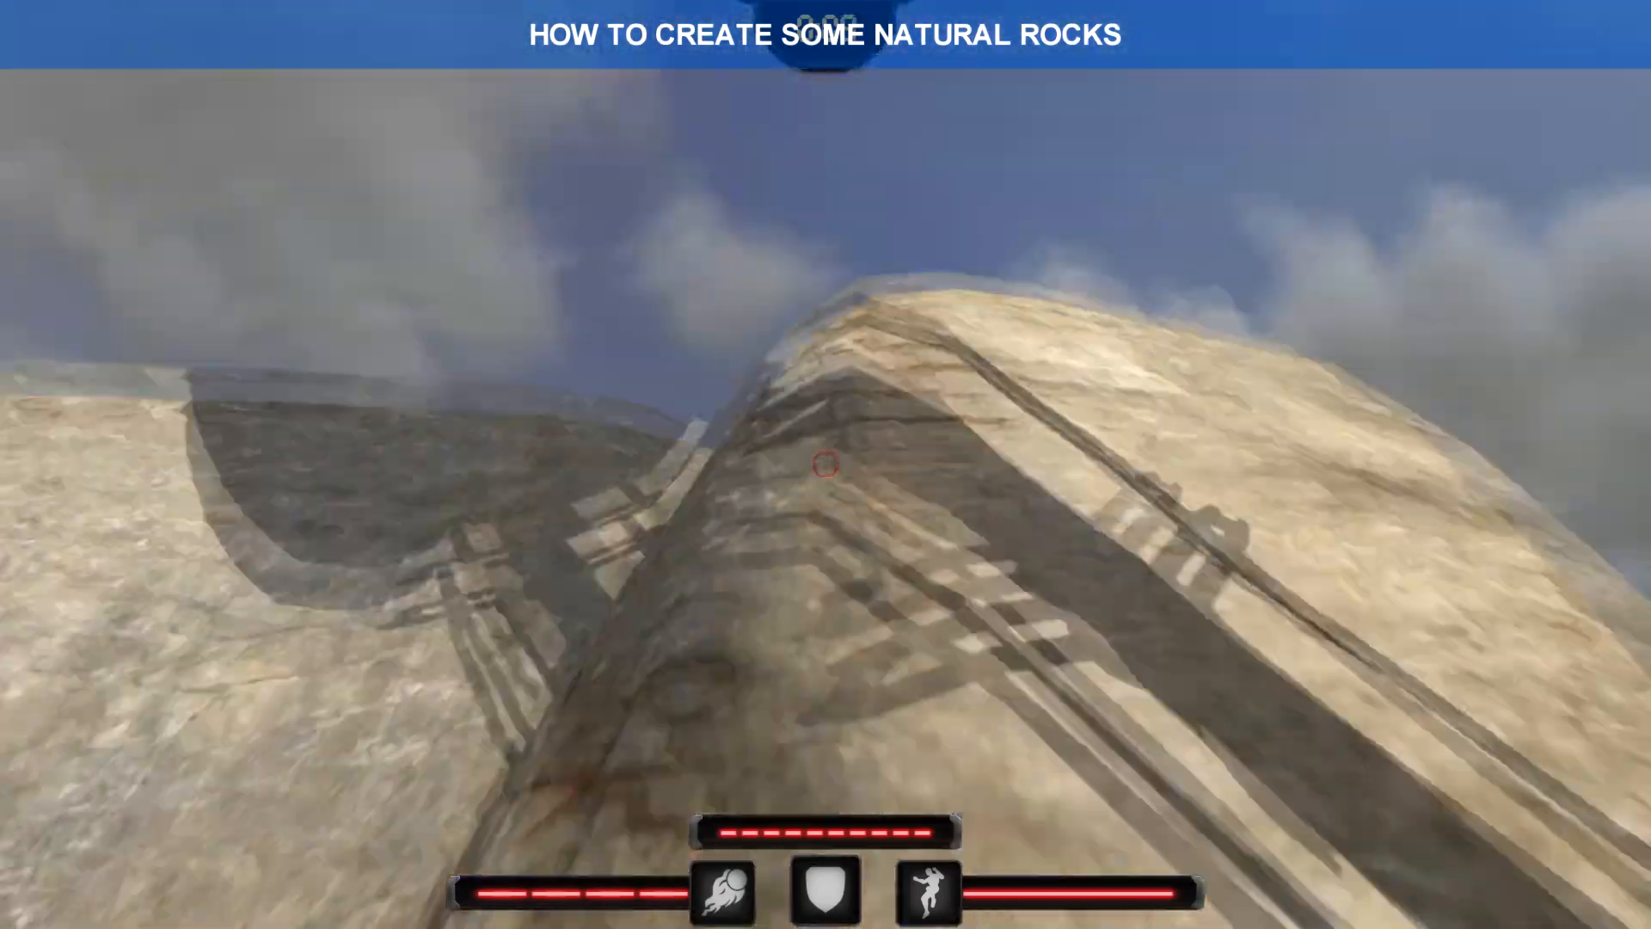
key(space)
key(w)
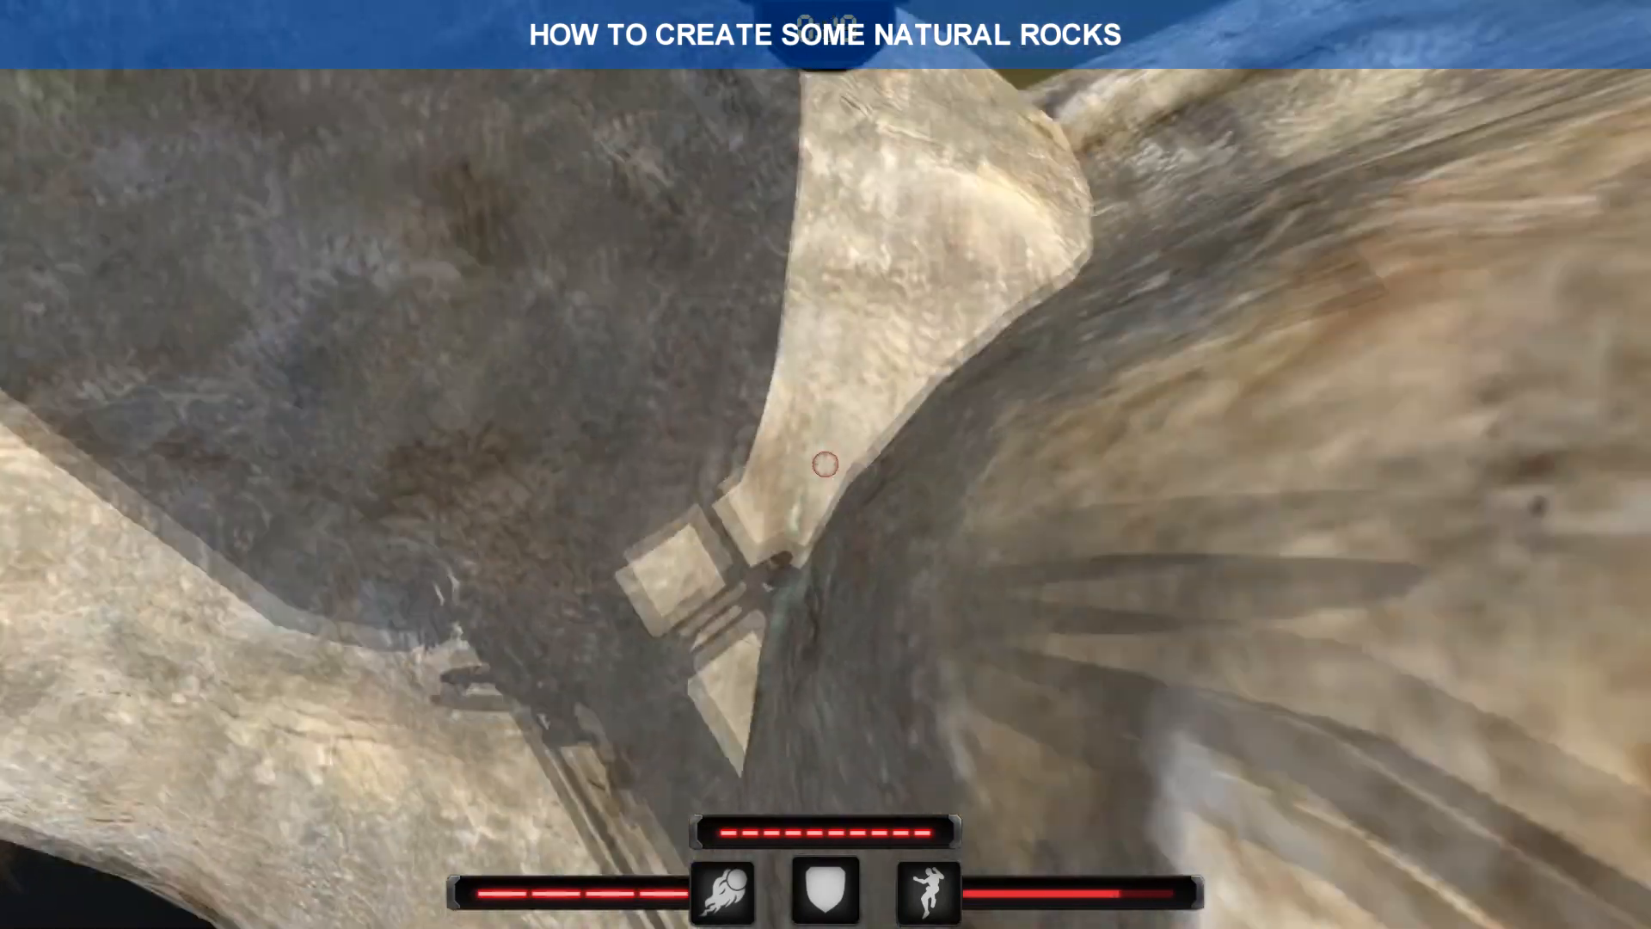